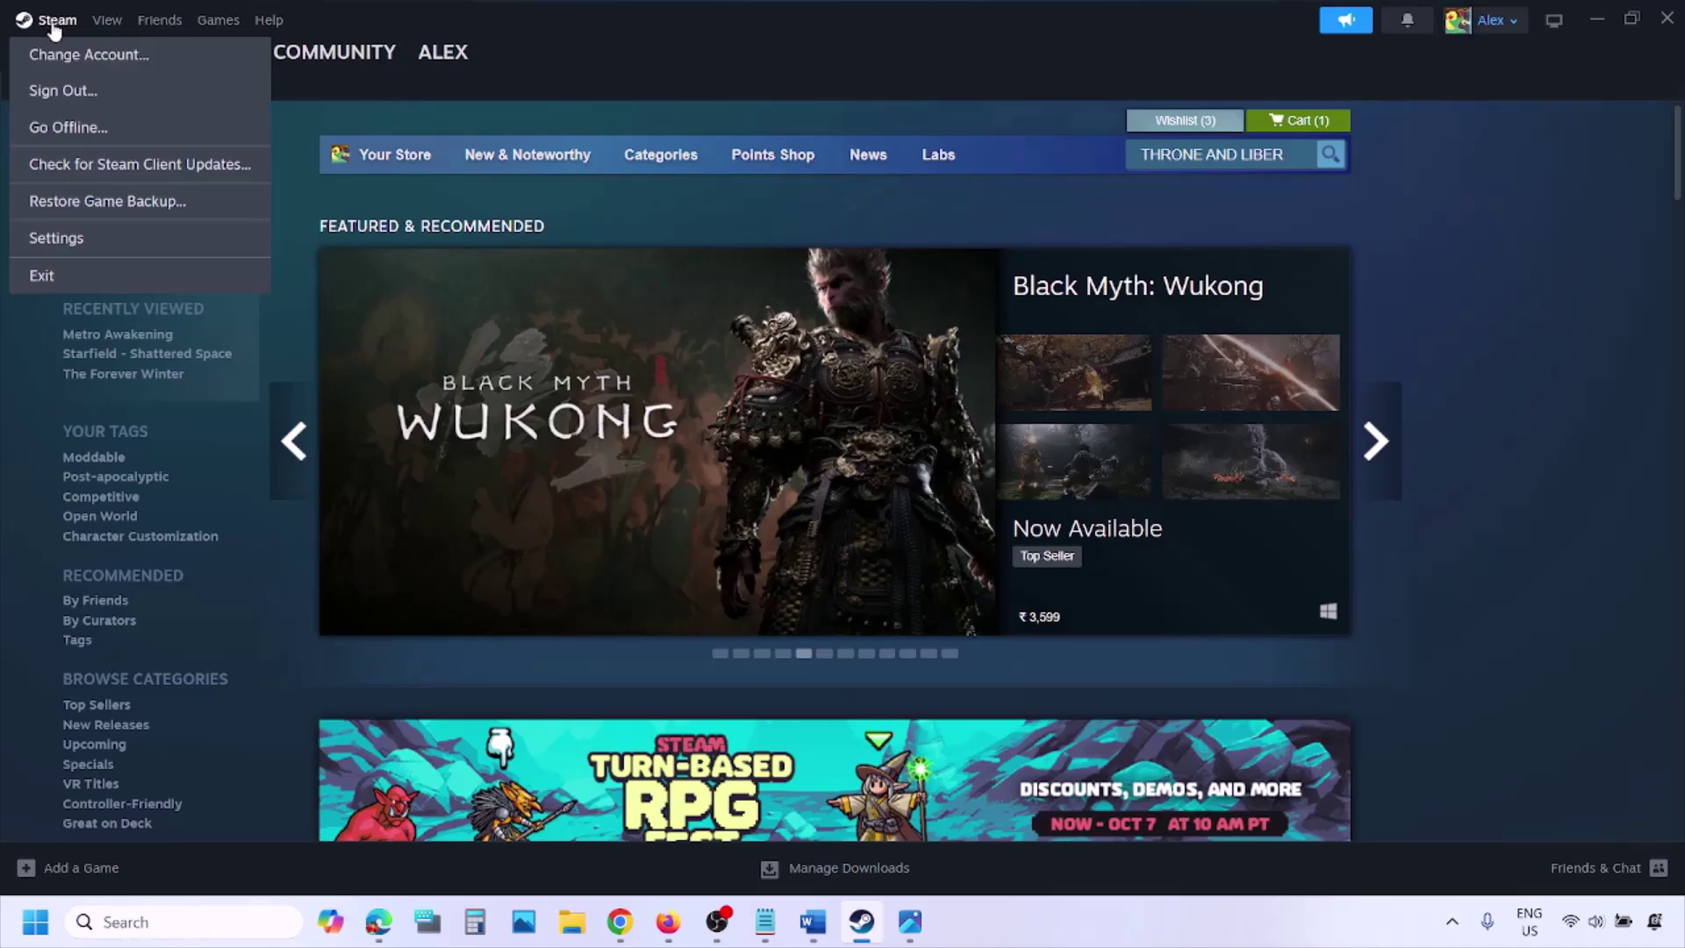
- Search Windows for steam and bring up the Steam app's launch options, including Run as administrator
click(192, 922)
text(steam)
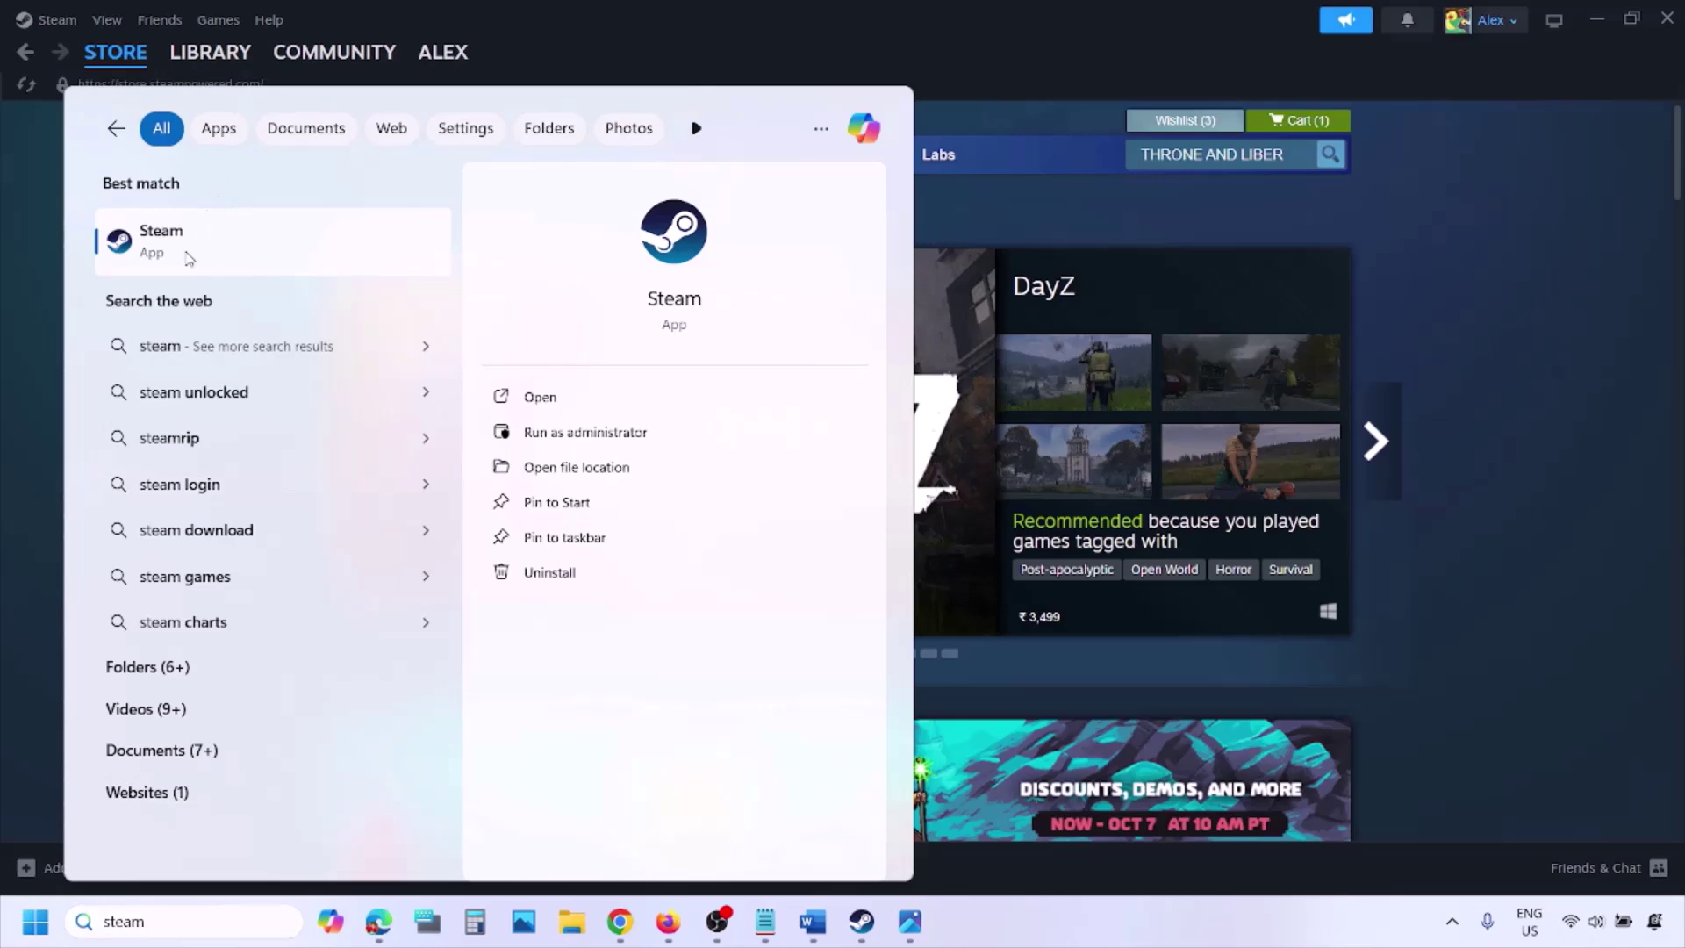
right_click(187, 253)
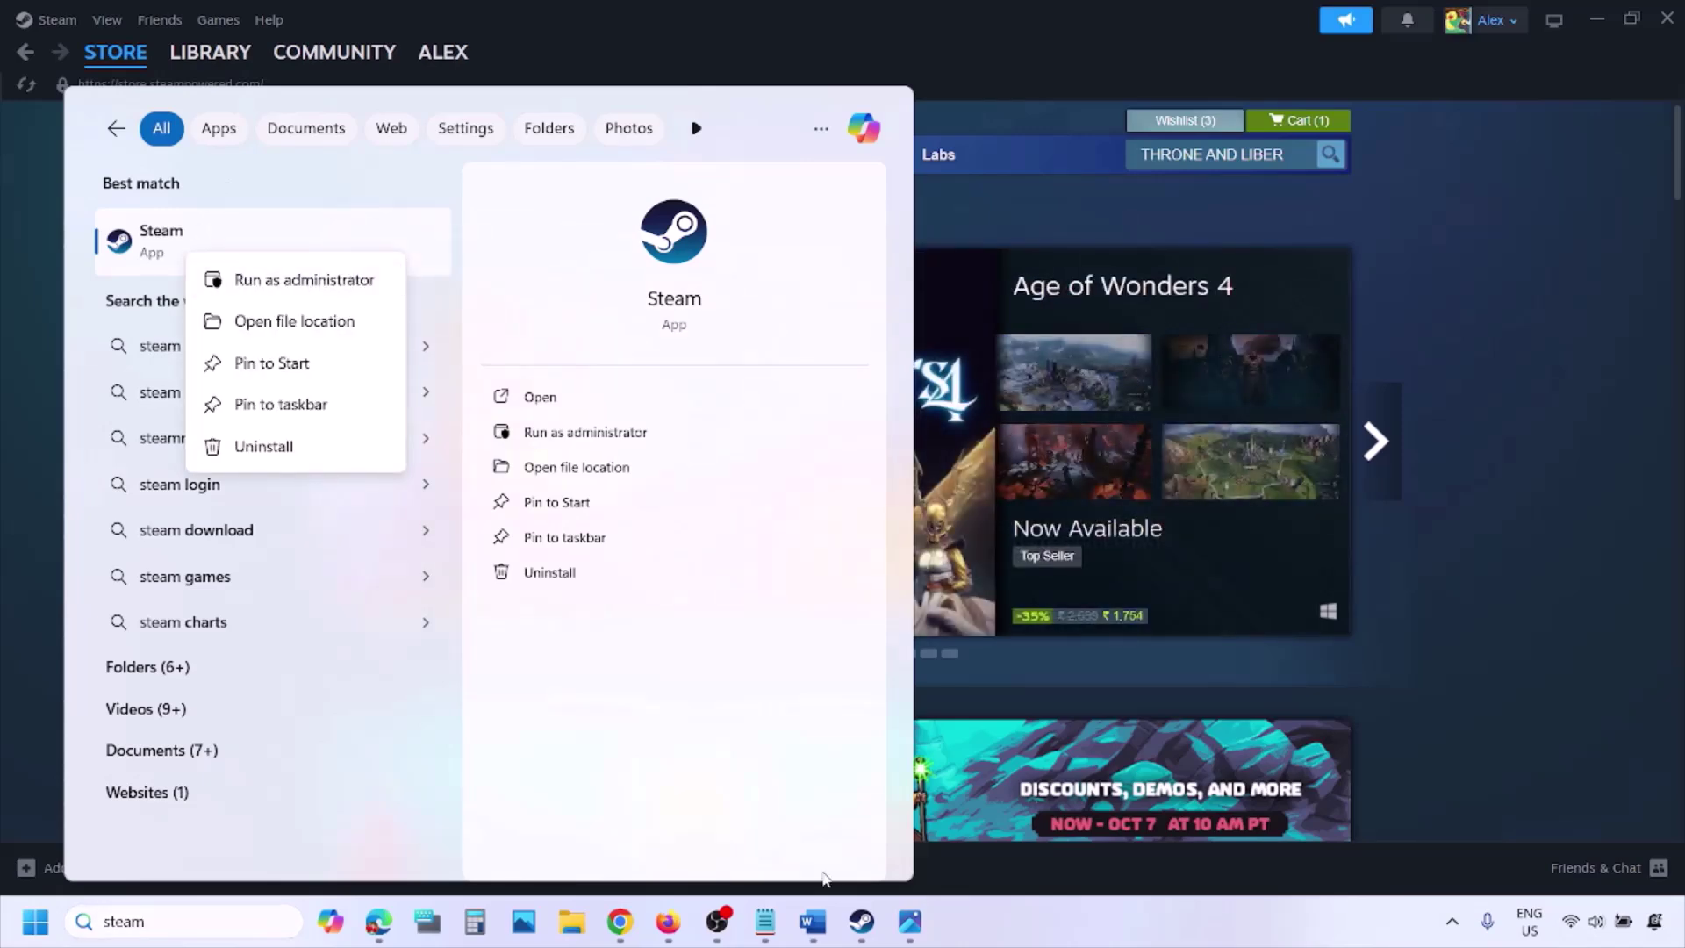
- Switch to the Word document, highlight "restart PC" in Step 1, and look up the Restart option in the Windows power options
click(813, 921)
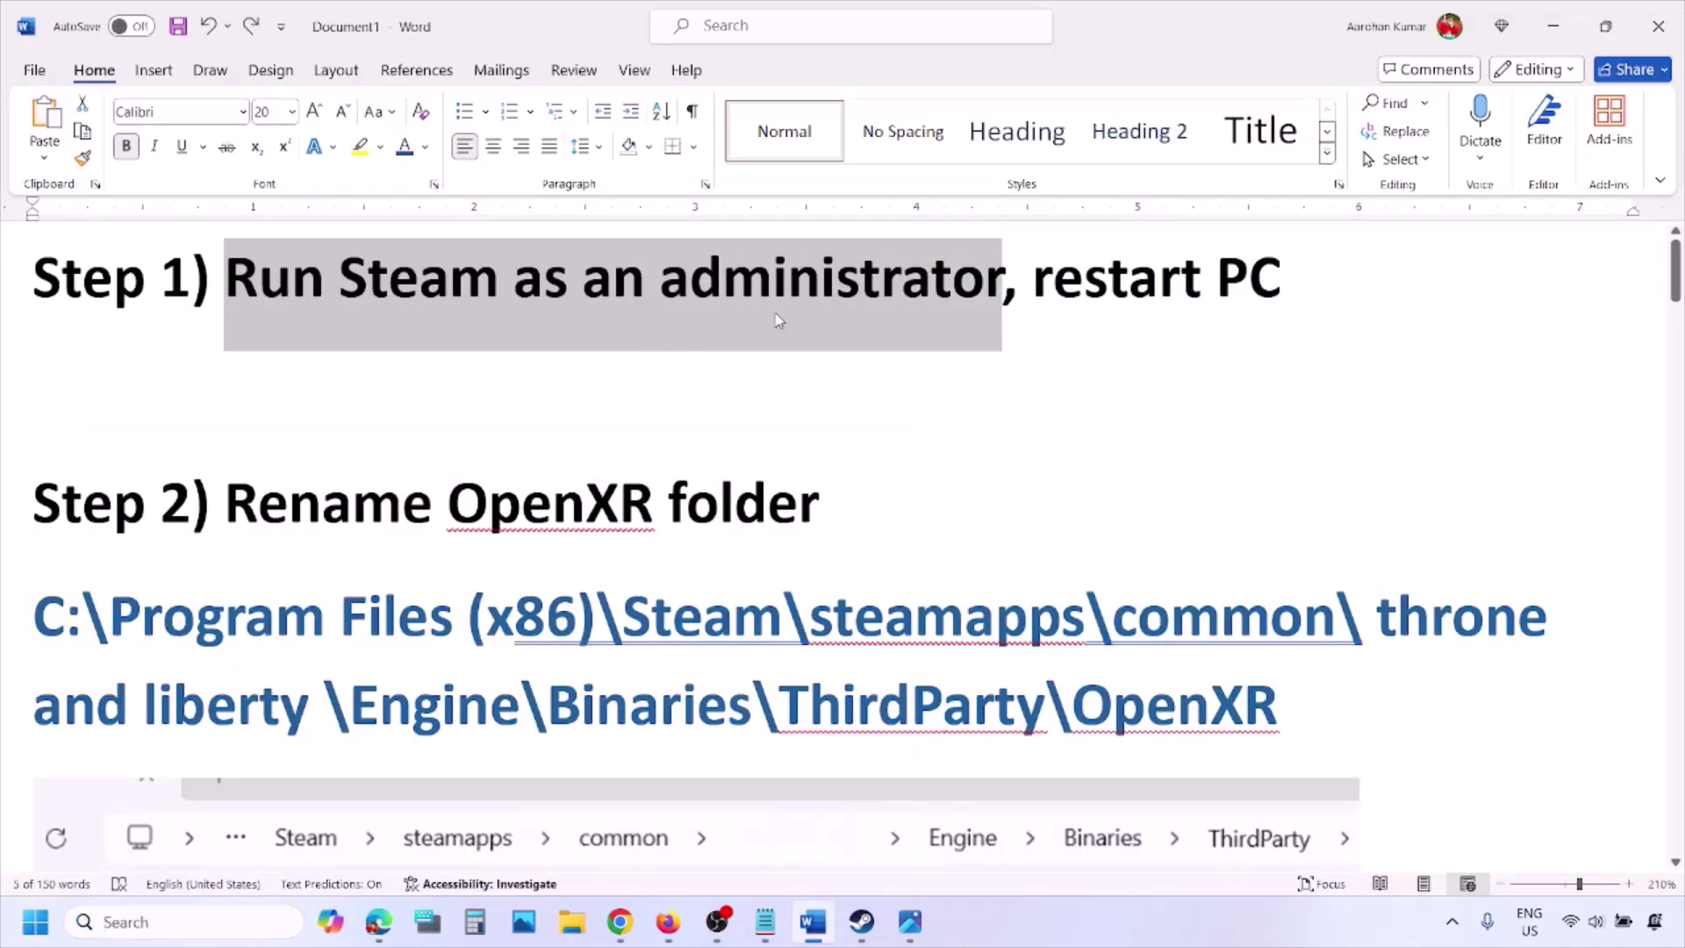
drag(1023, 287, 1312, 289)
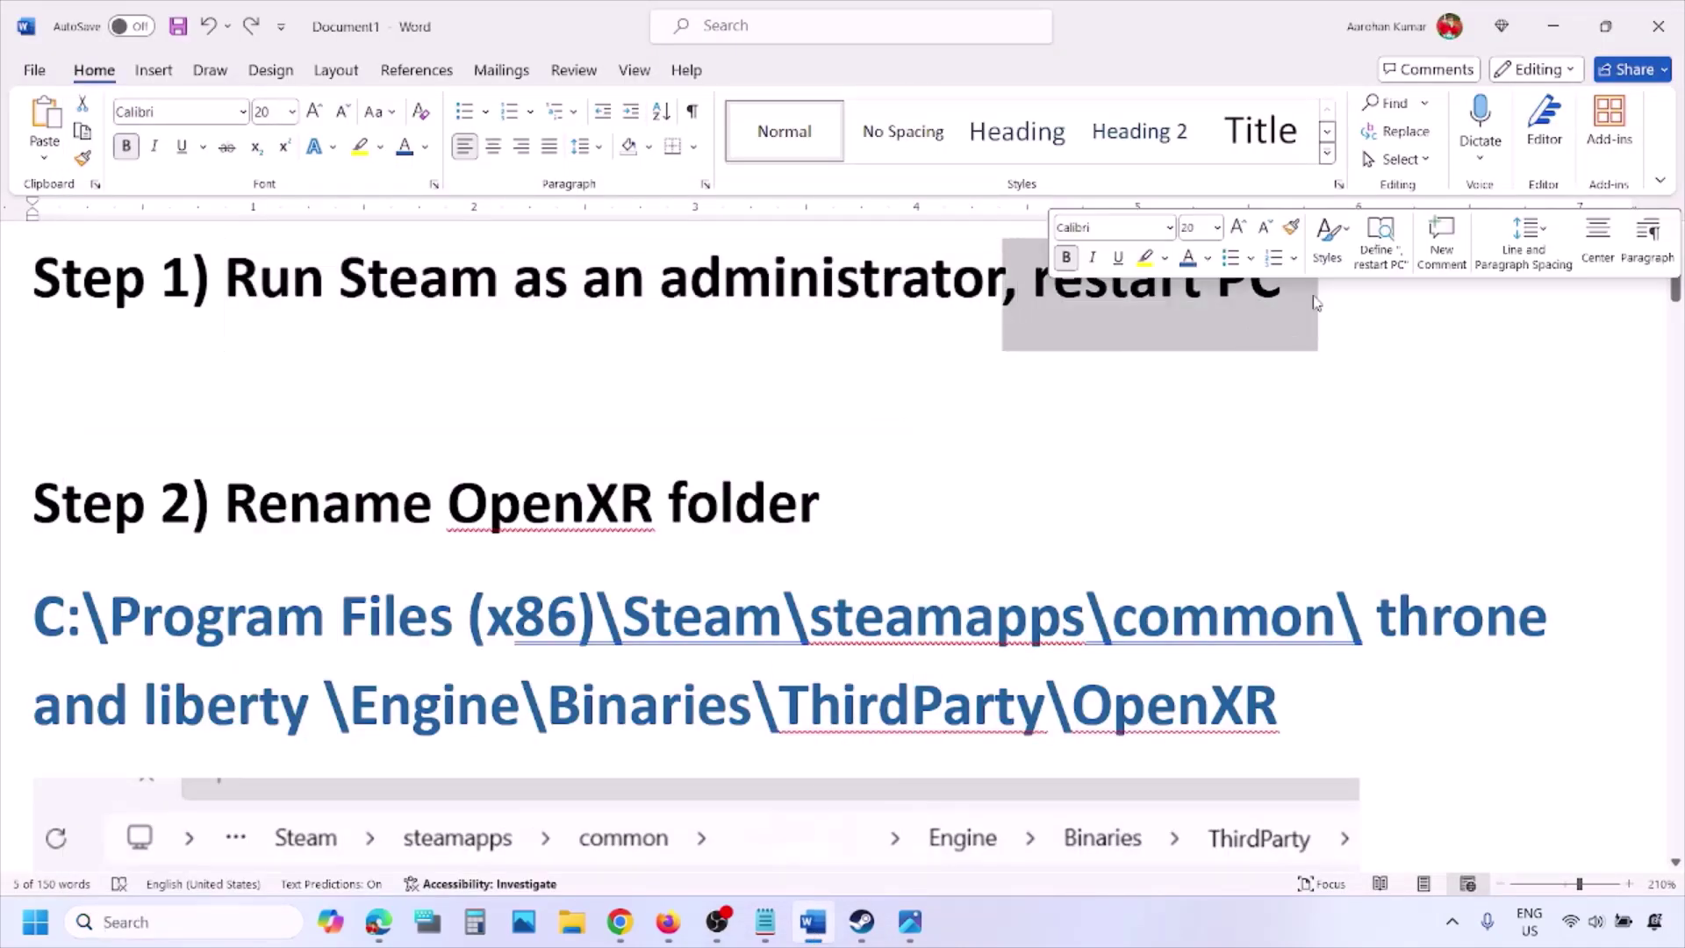
click(24, 923)
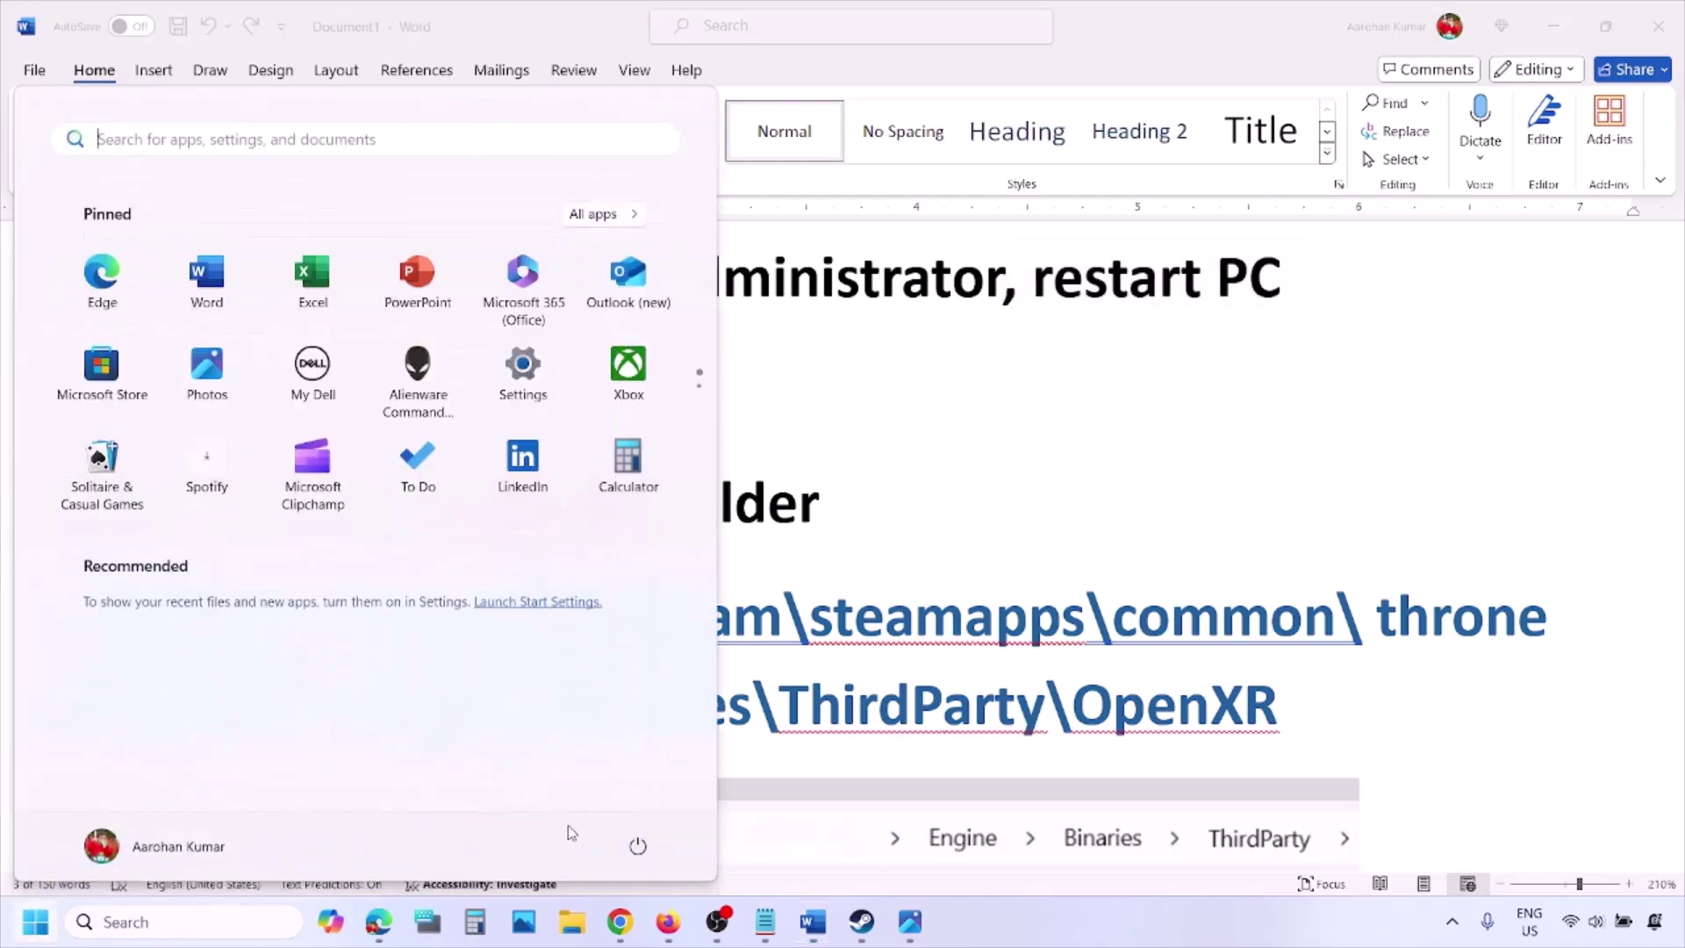
click(638, 845)
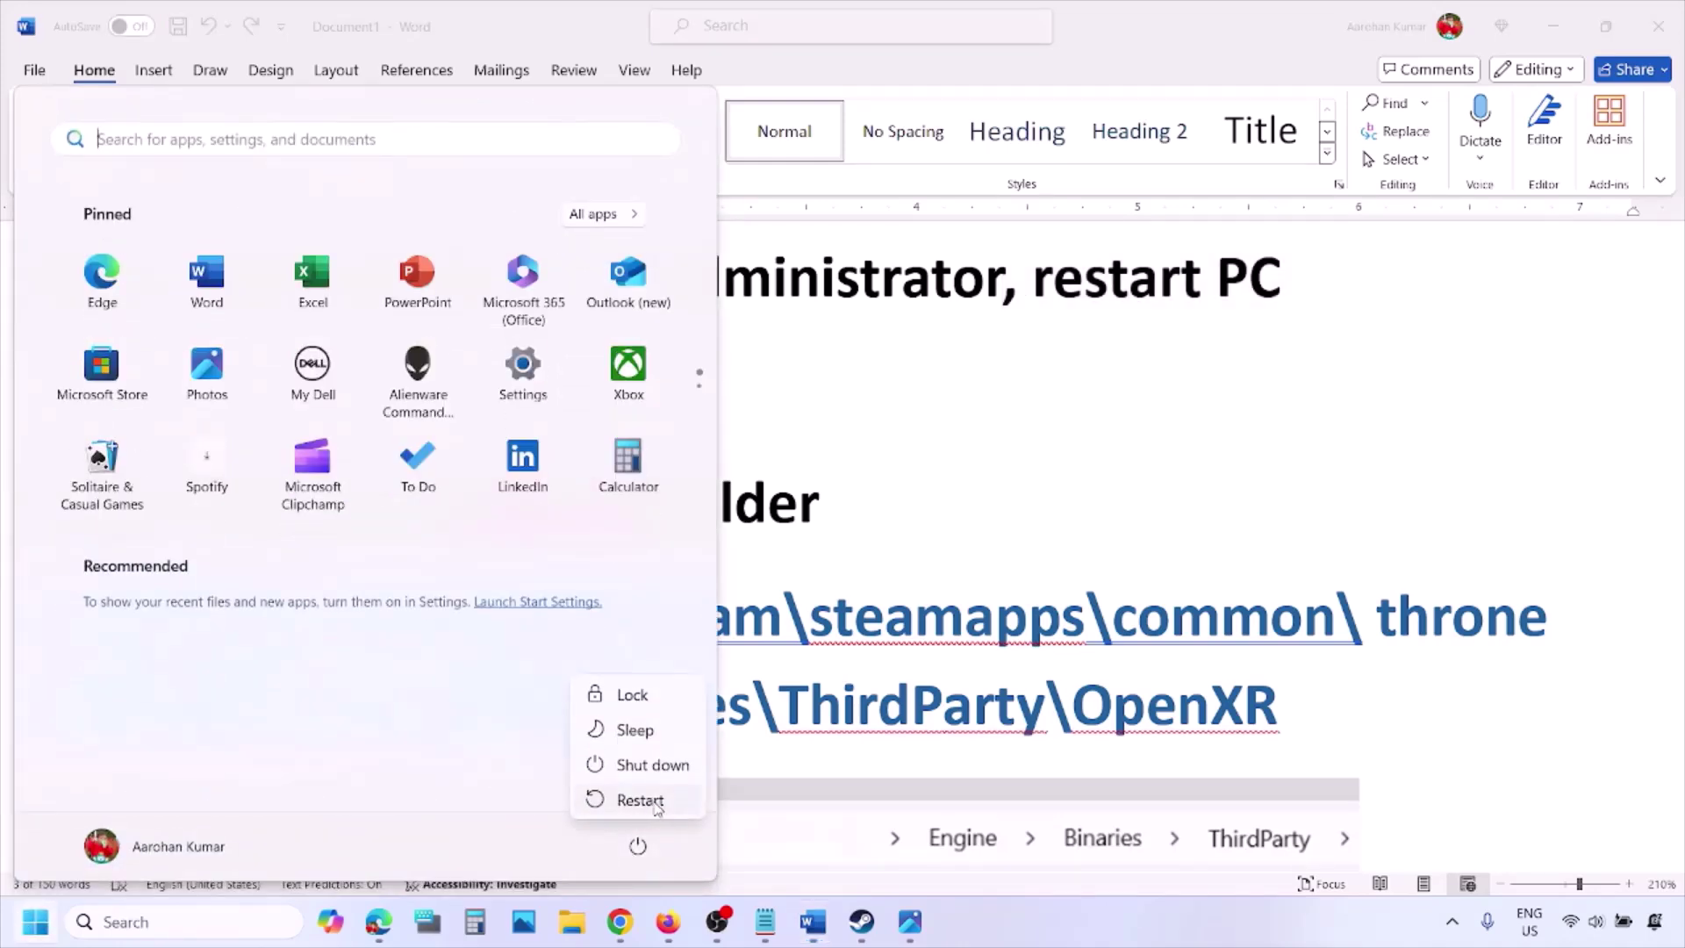
key(Escape)
key(Escape)
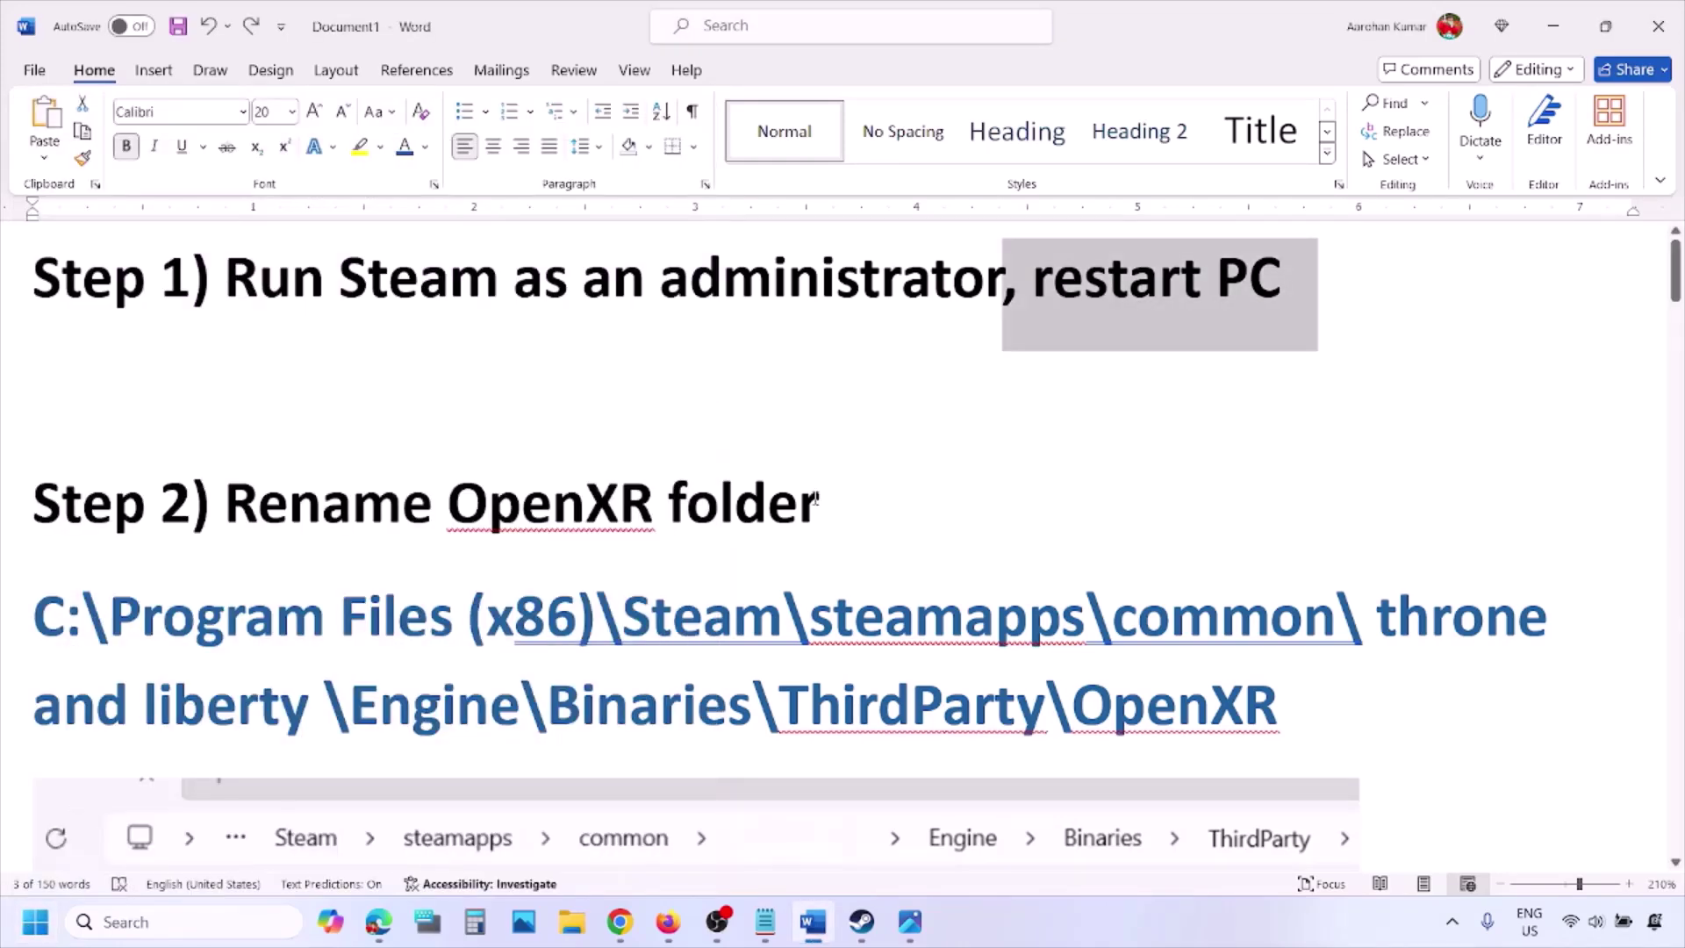
- Highlight the Step 2 heading and OpenXR folder path, and review the example picture of the renamed folder
drag(211, 497, 819, 507)
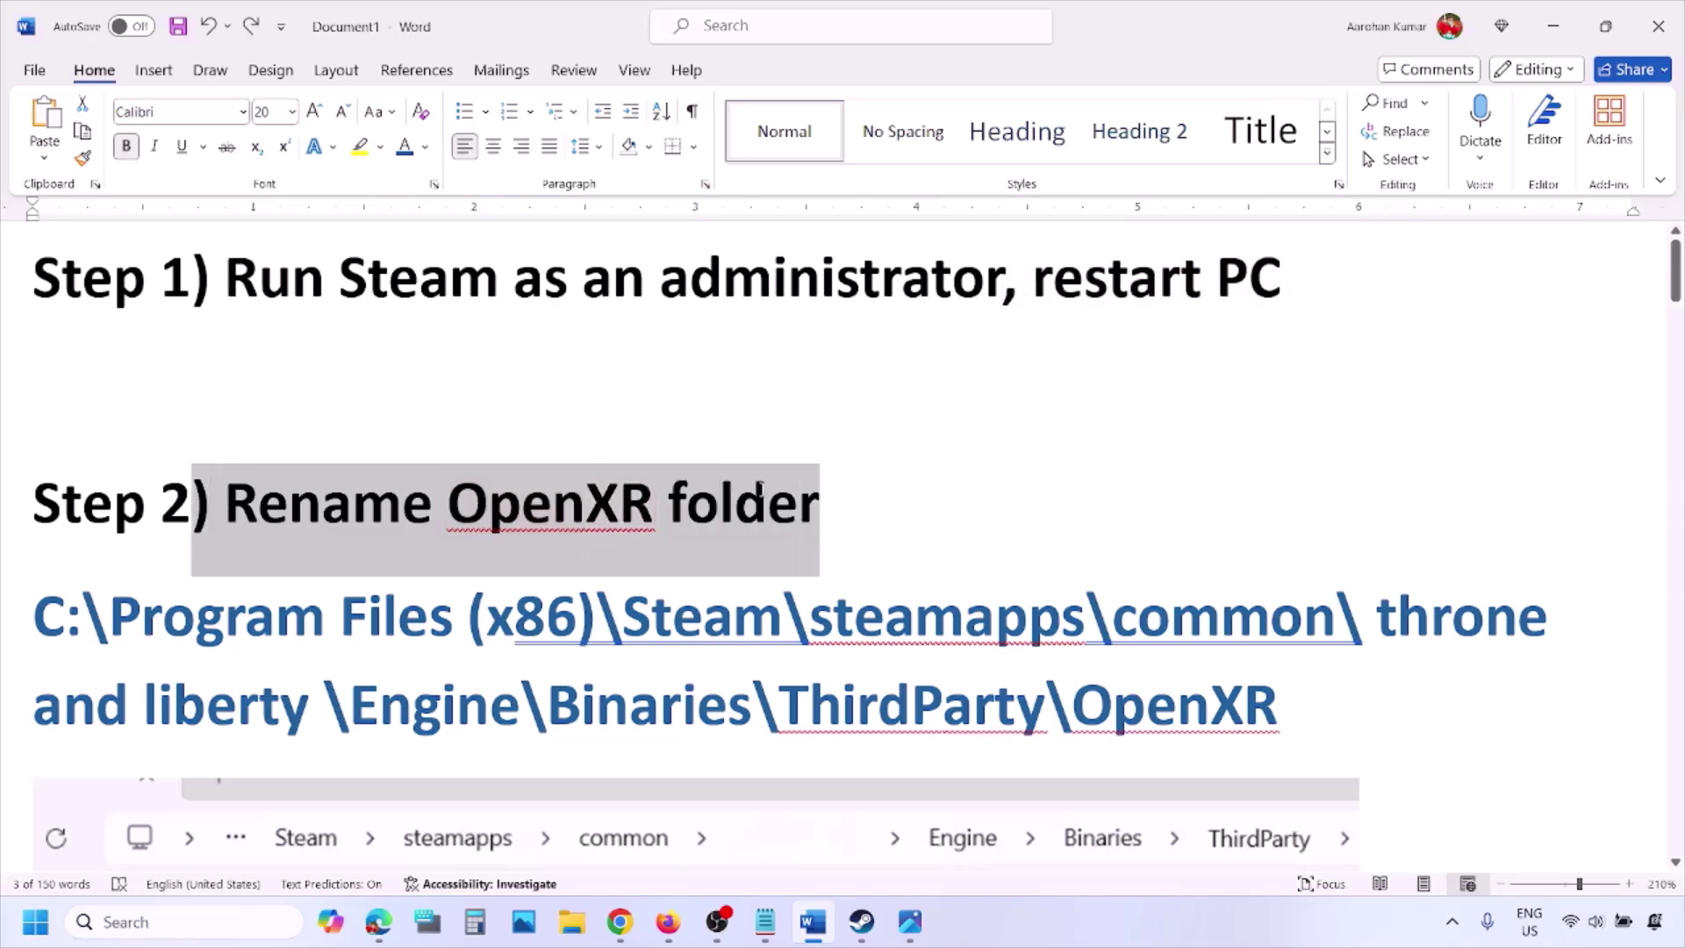
scroll(762, 490, down, 2)
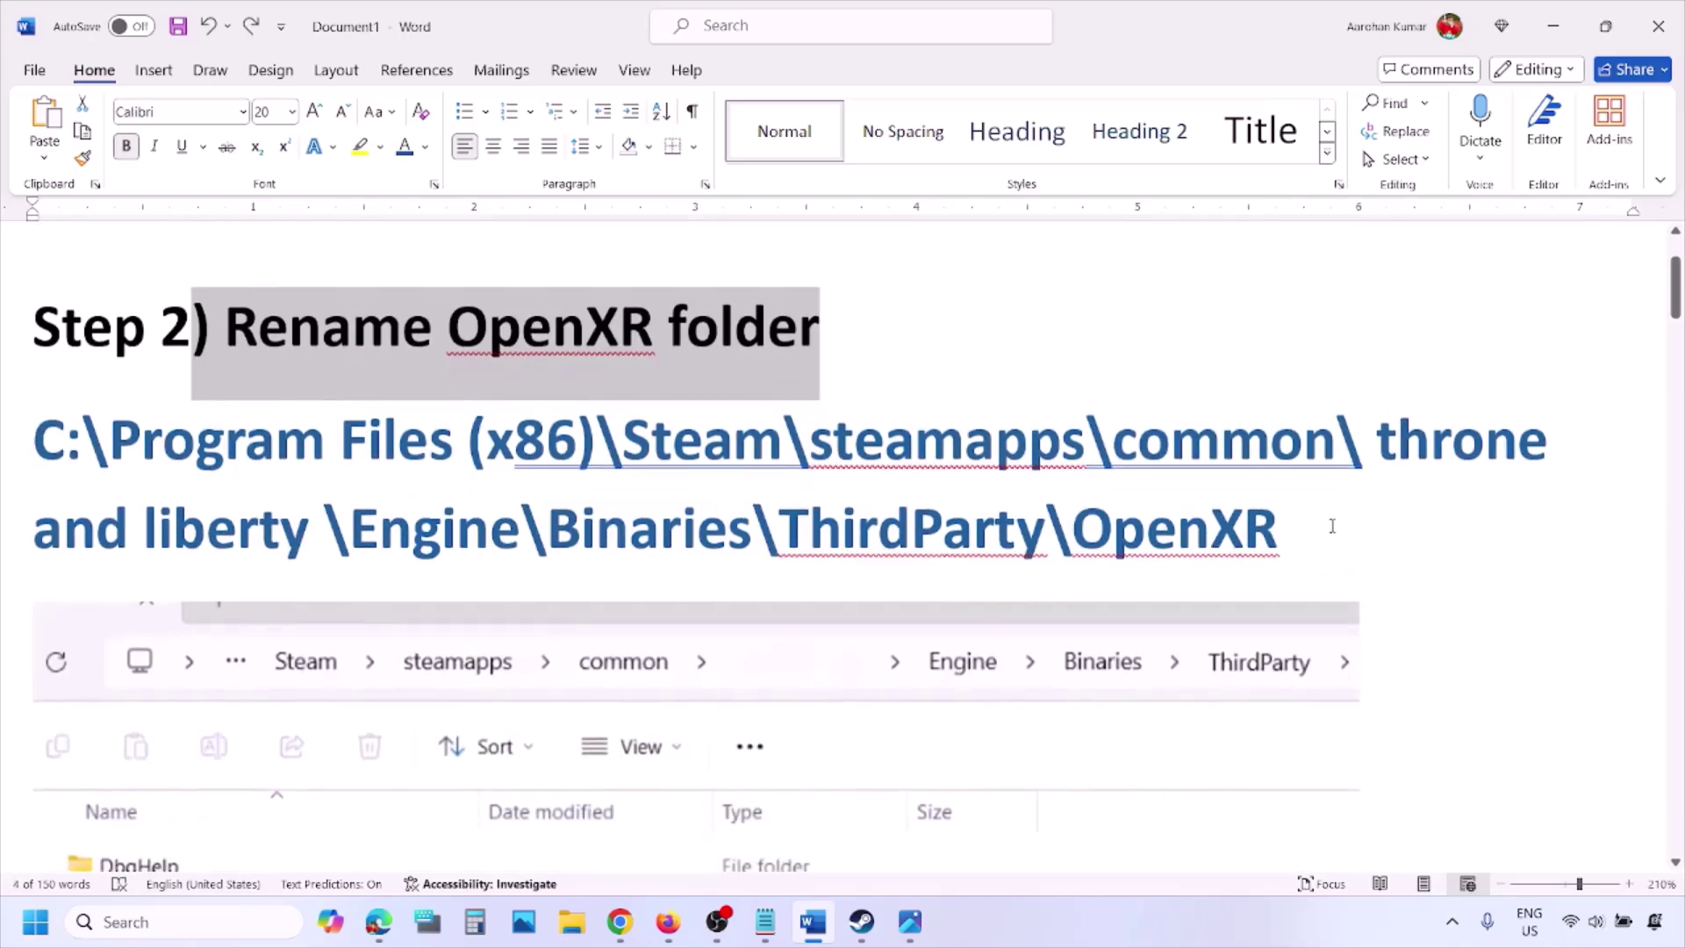
drag(1332, 525, 34, 439)
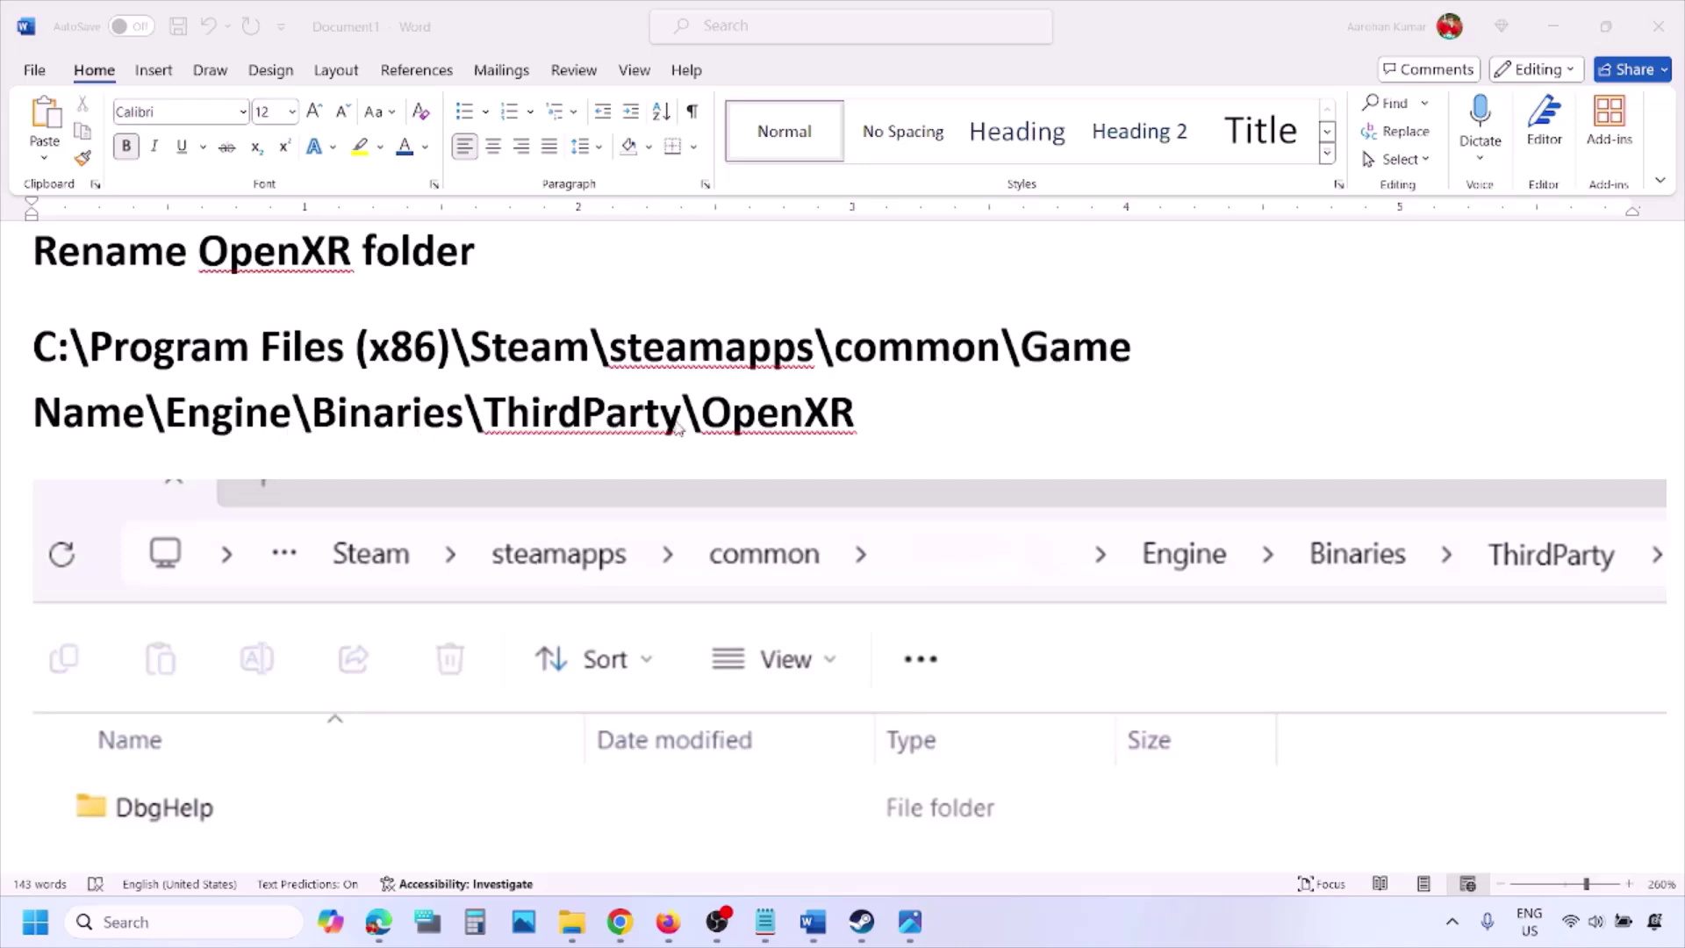
scroll(678, 427, down, 3)
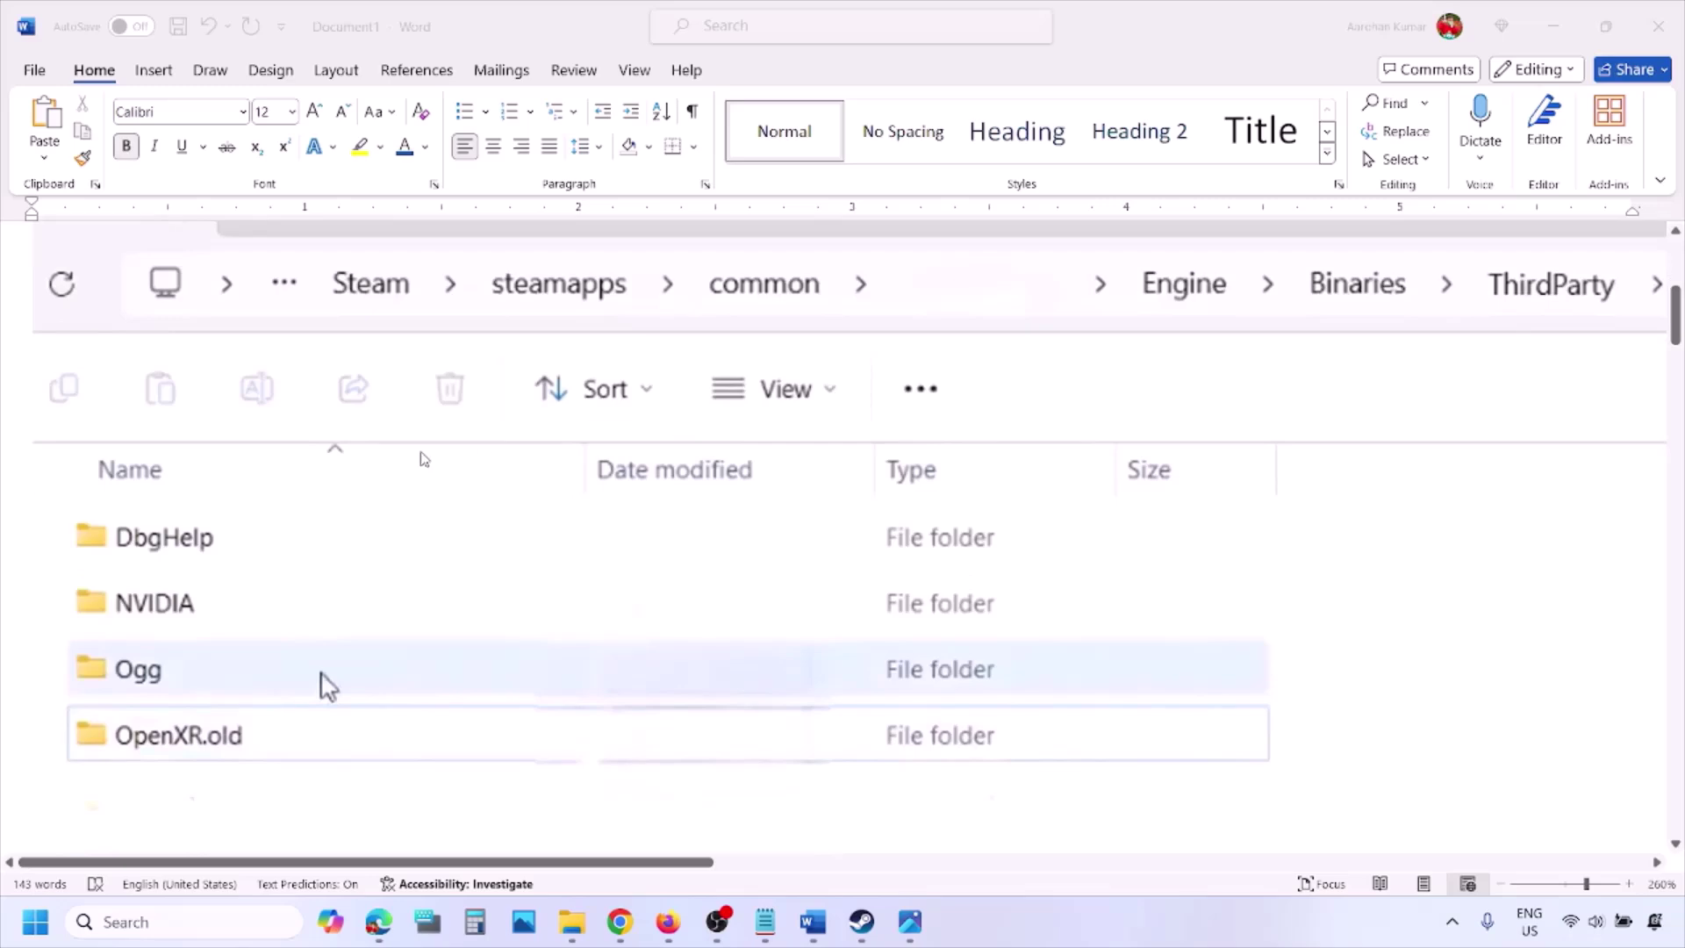
scroll(393, 606, up, 4)
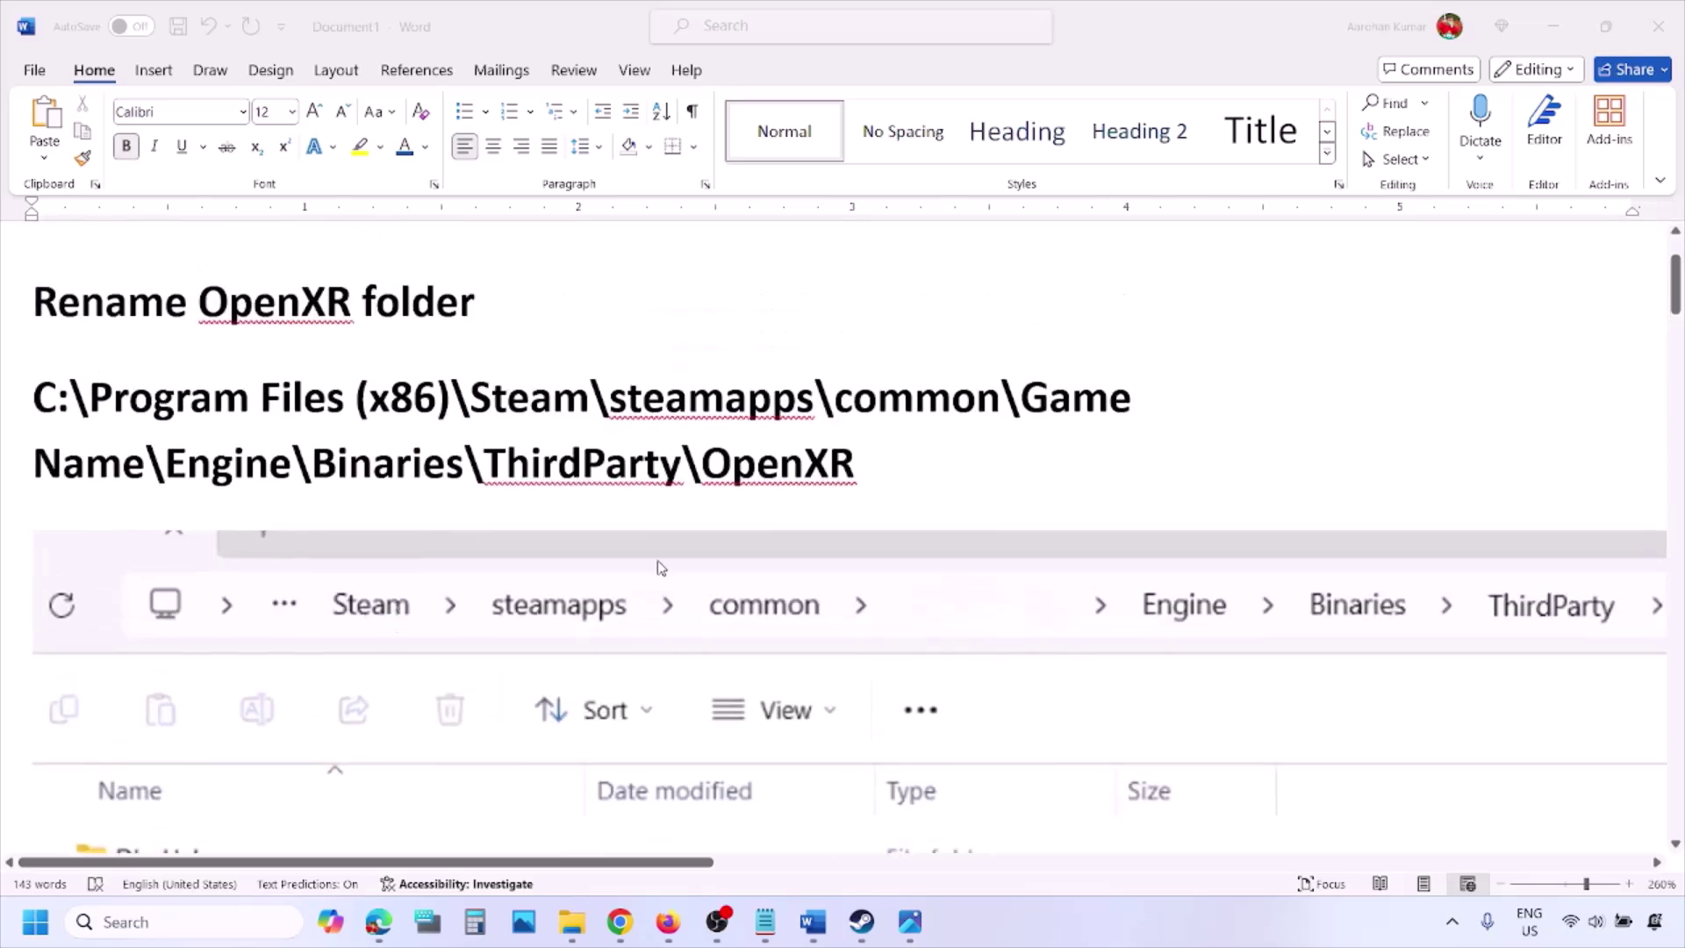
scroll(520, 575, down, 4)
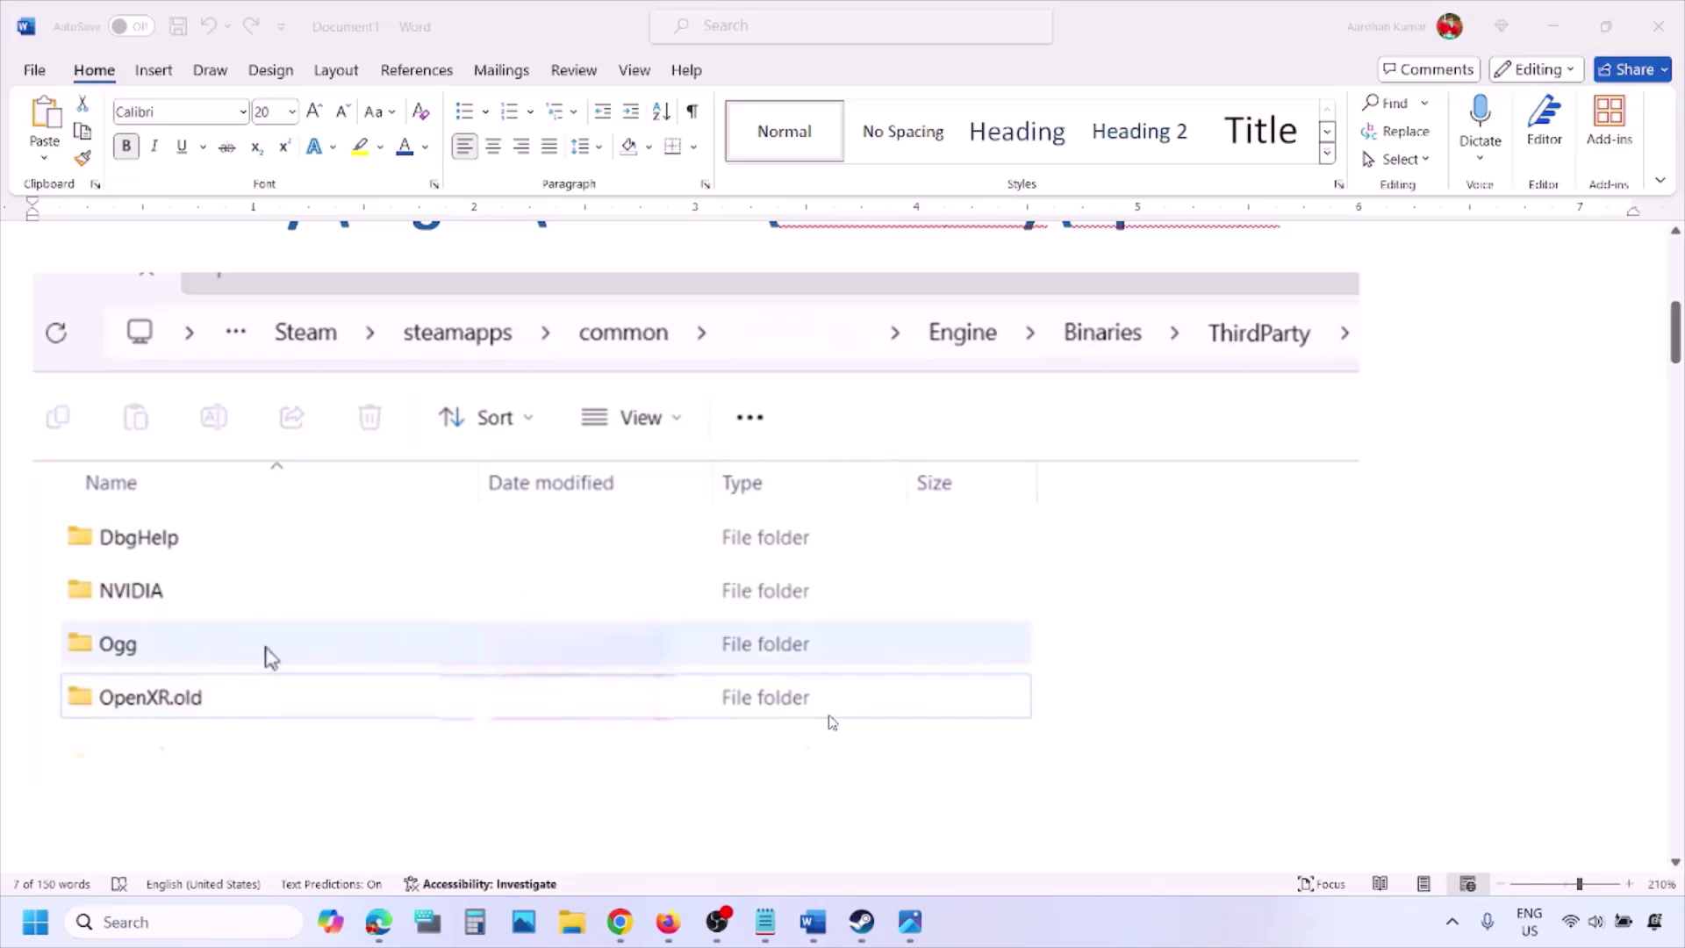
- Find the step on deleting the OpenXR folder's content and highlight its full path through OpenXR\win64
scroll(831, 718, down, 5)
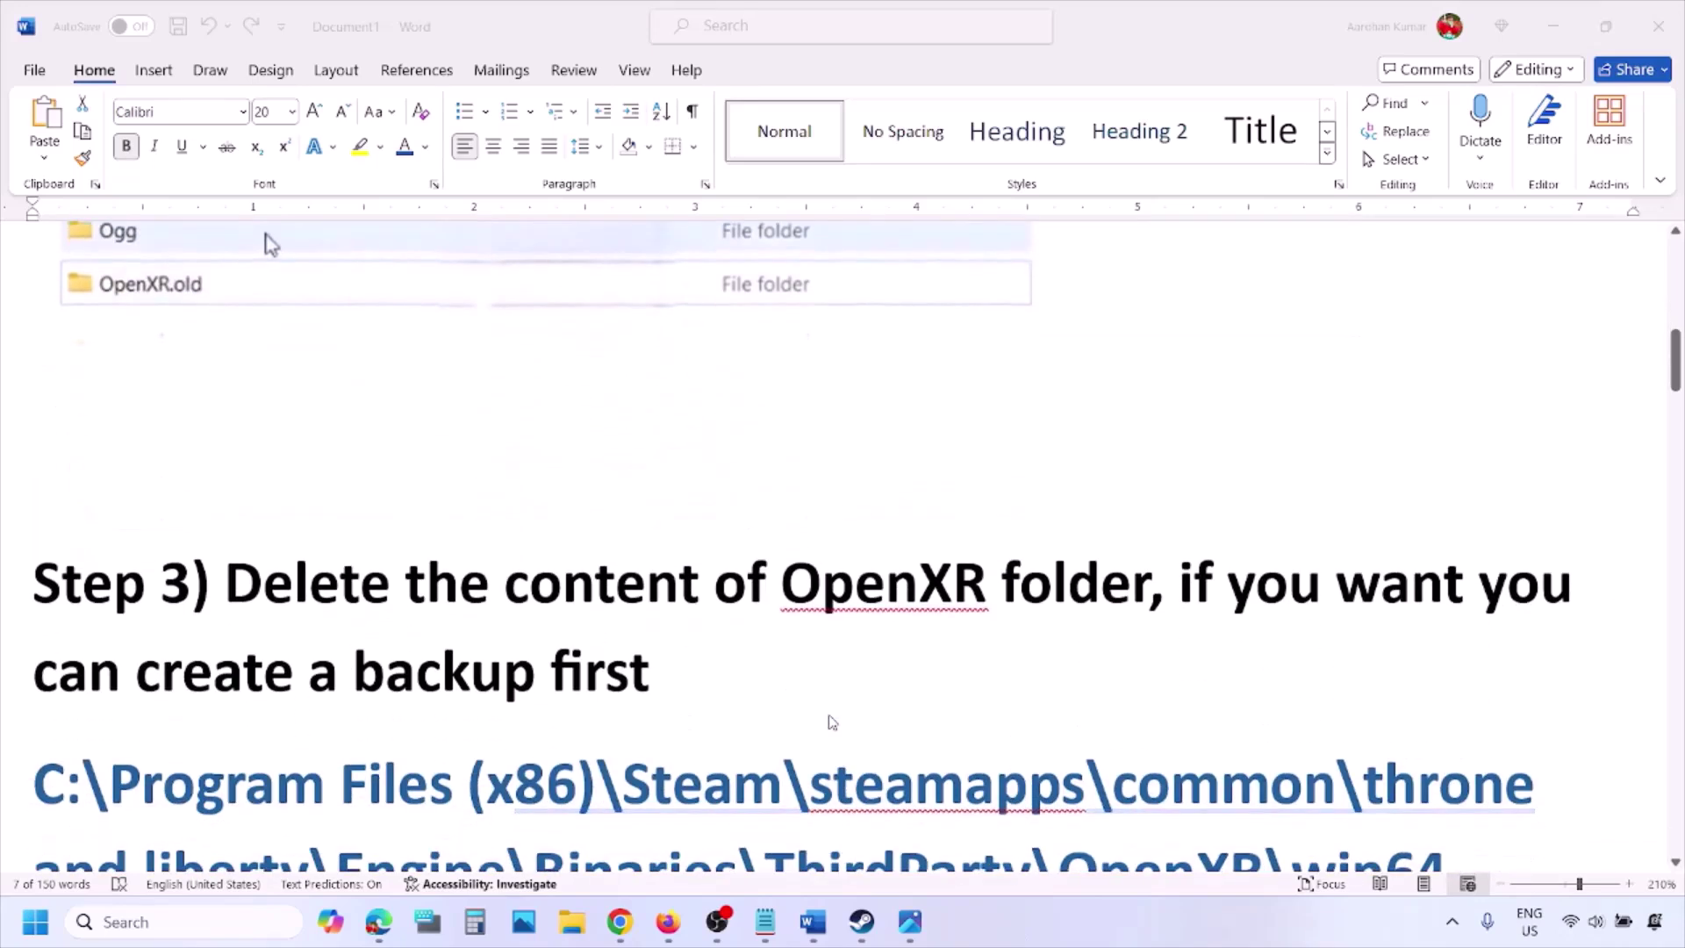
scroll(832, 722, down, 3)
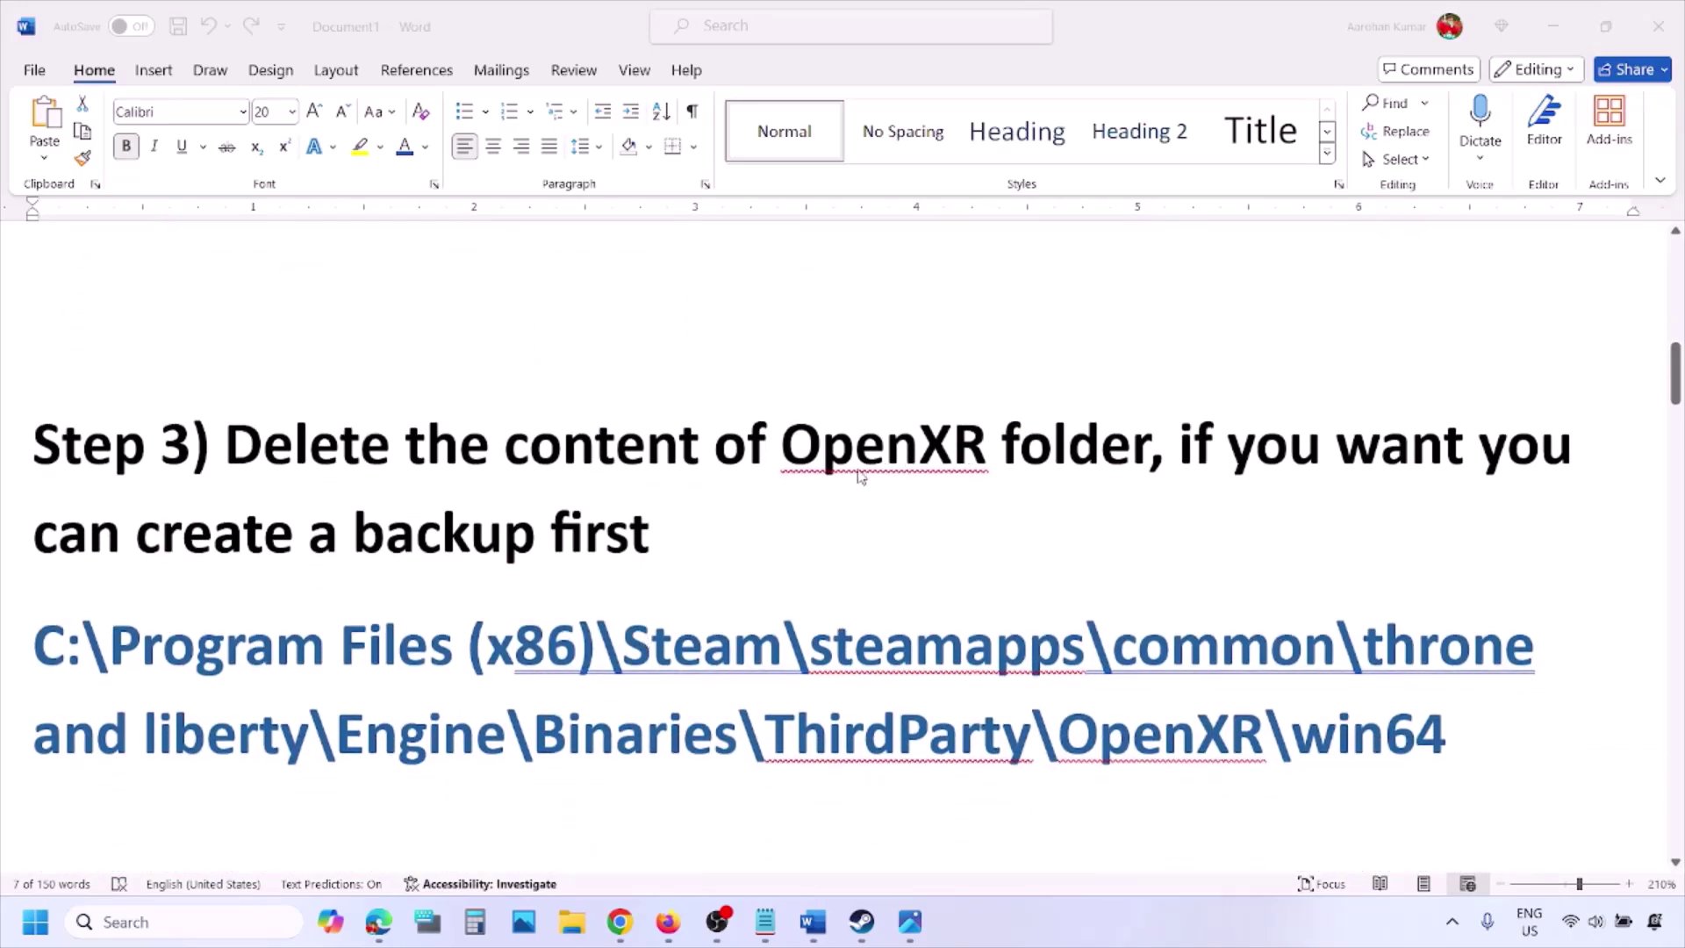
drag(807, 645, 513, 645)
click(39, 631)
scroll(40, 632, down, 1)
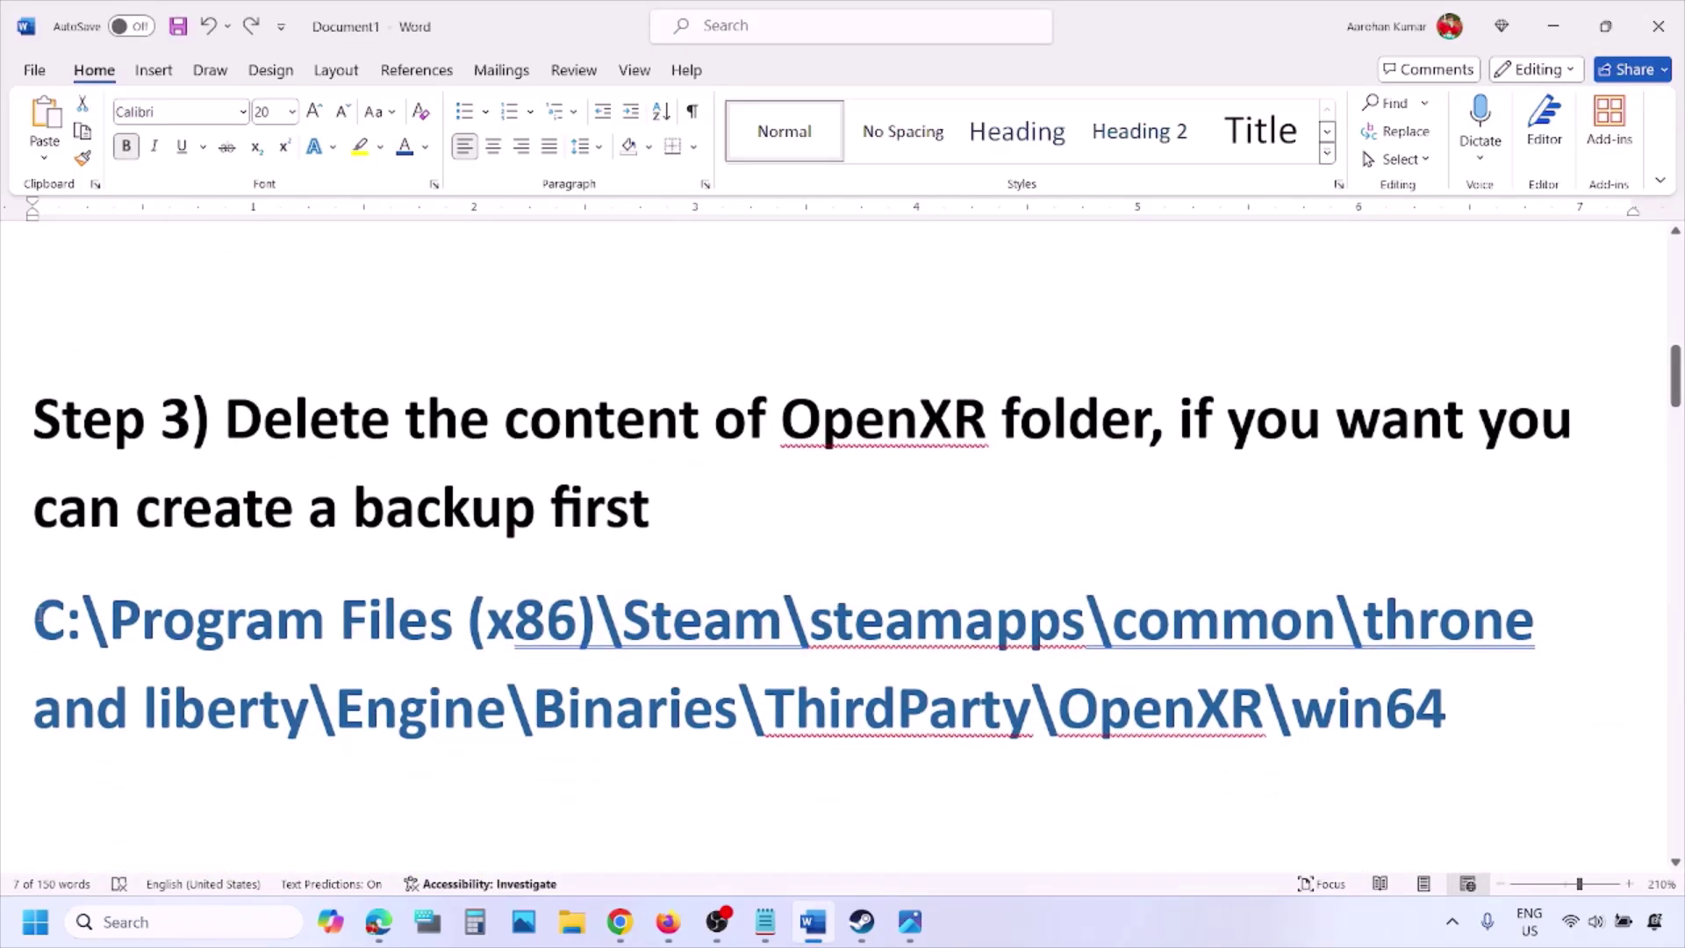
drag(40, 619, 1492, 715)
click(1351, 707)
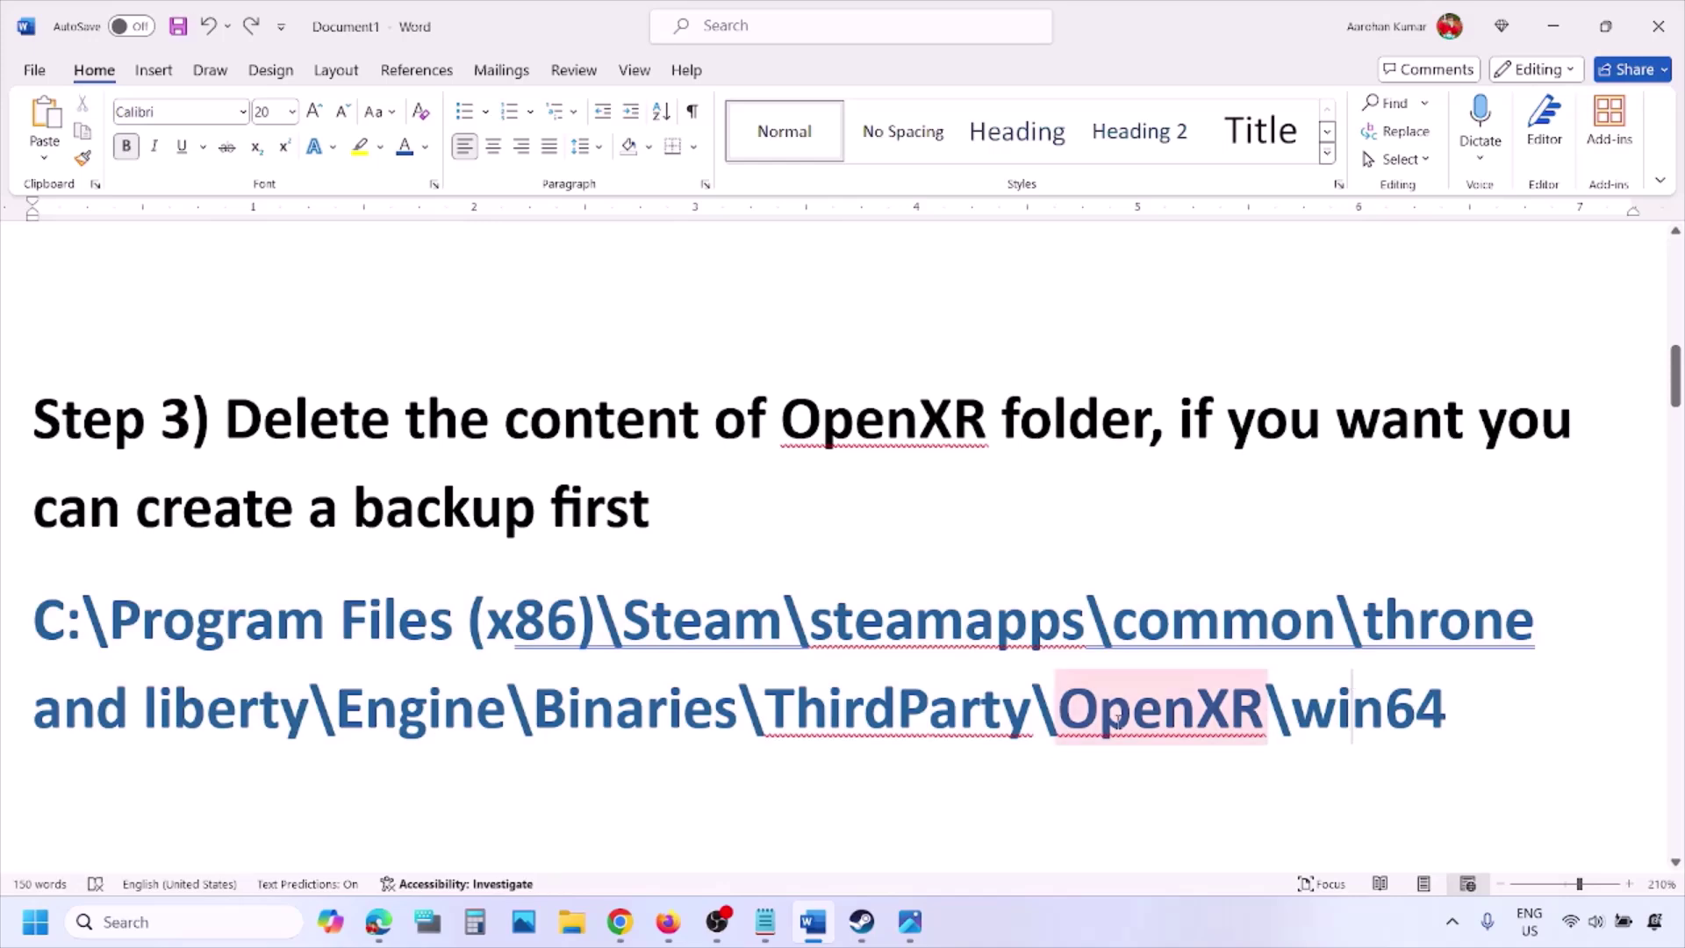
- Highlight the win64 folder in the path and the note about creating a backup first
drag(1058, 710, 1436, 721)
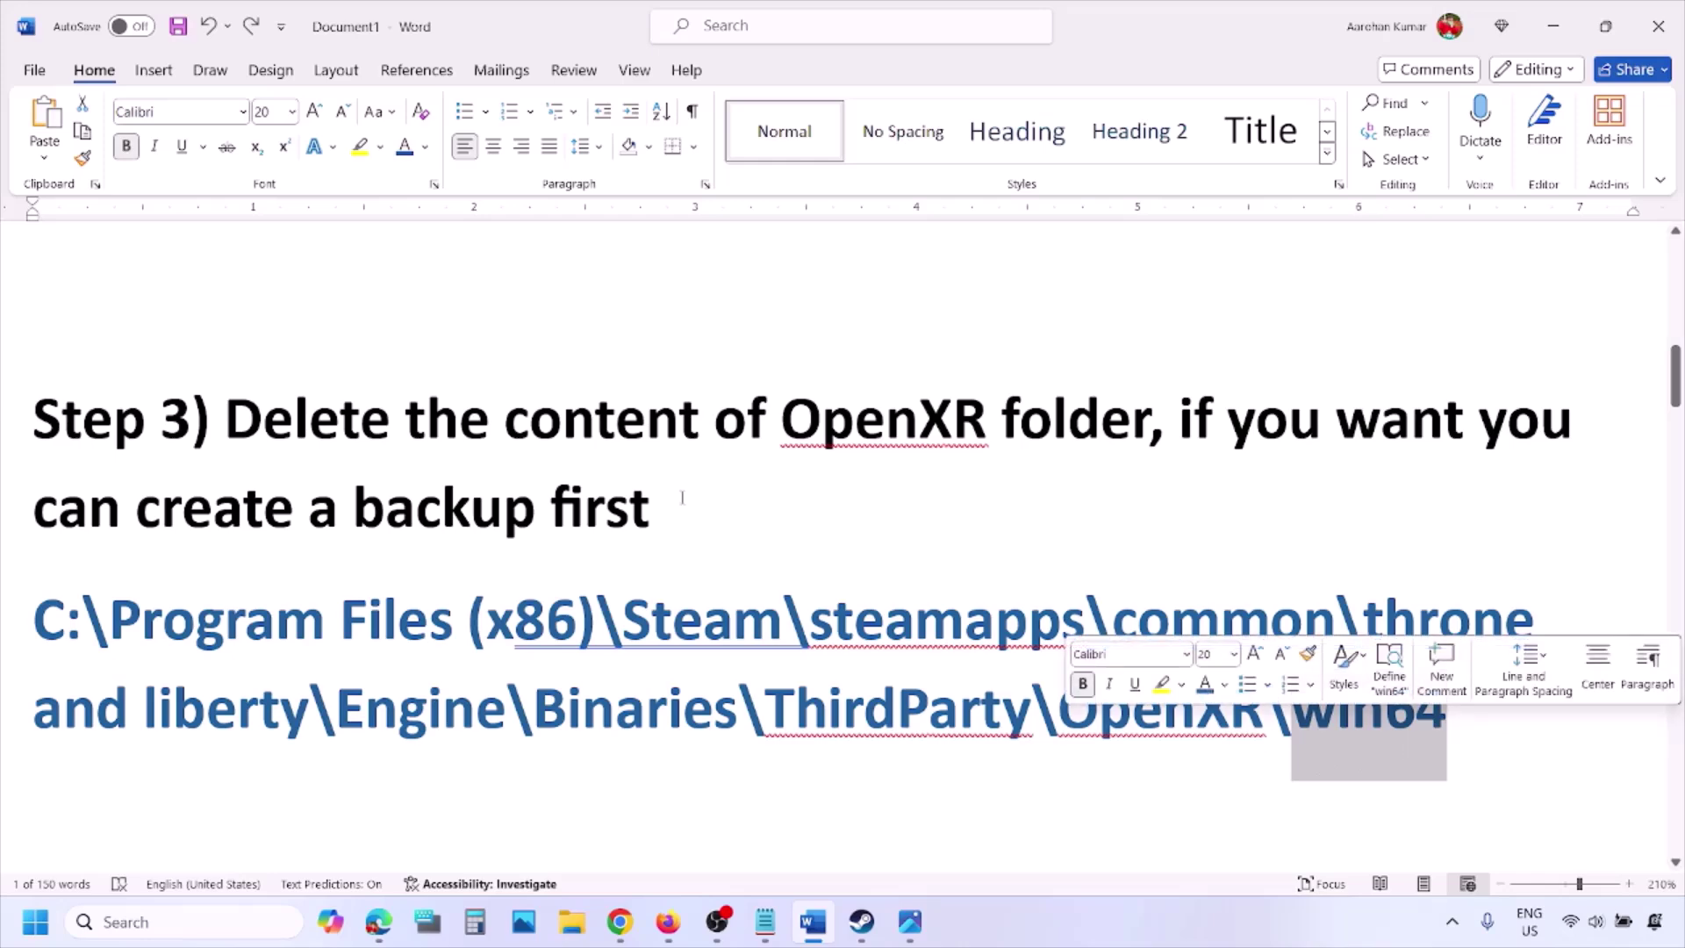
drag(1179, 419, 1324, 482)
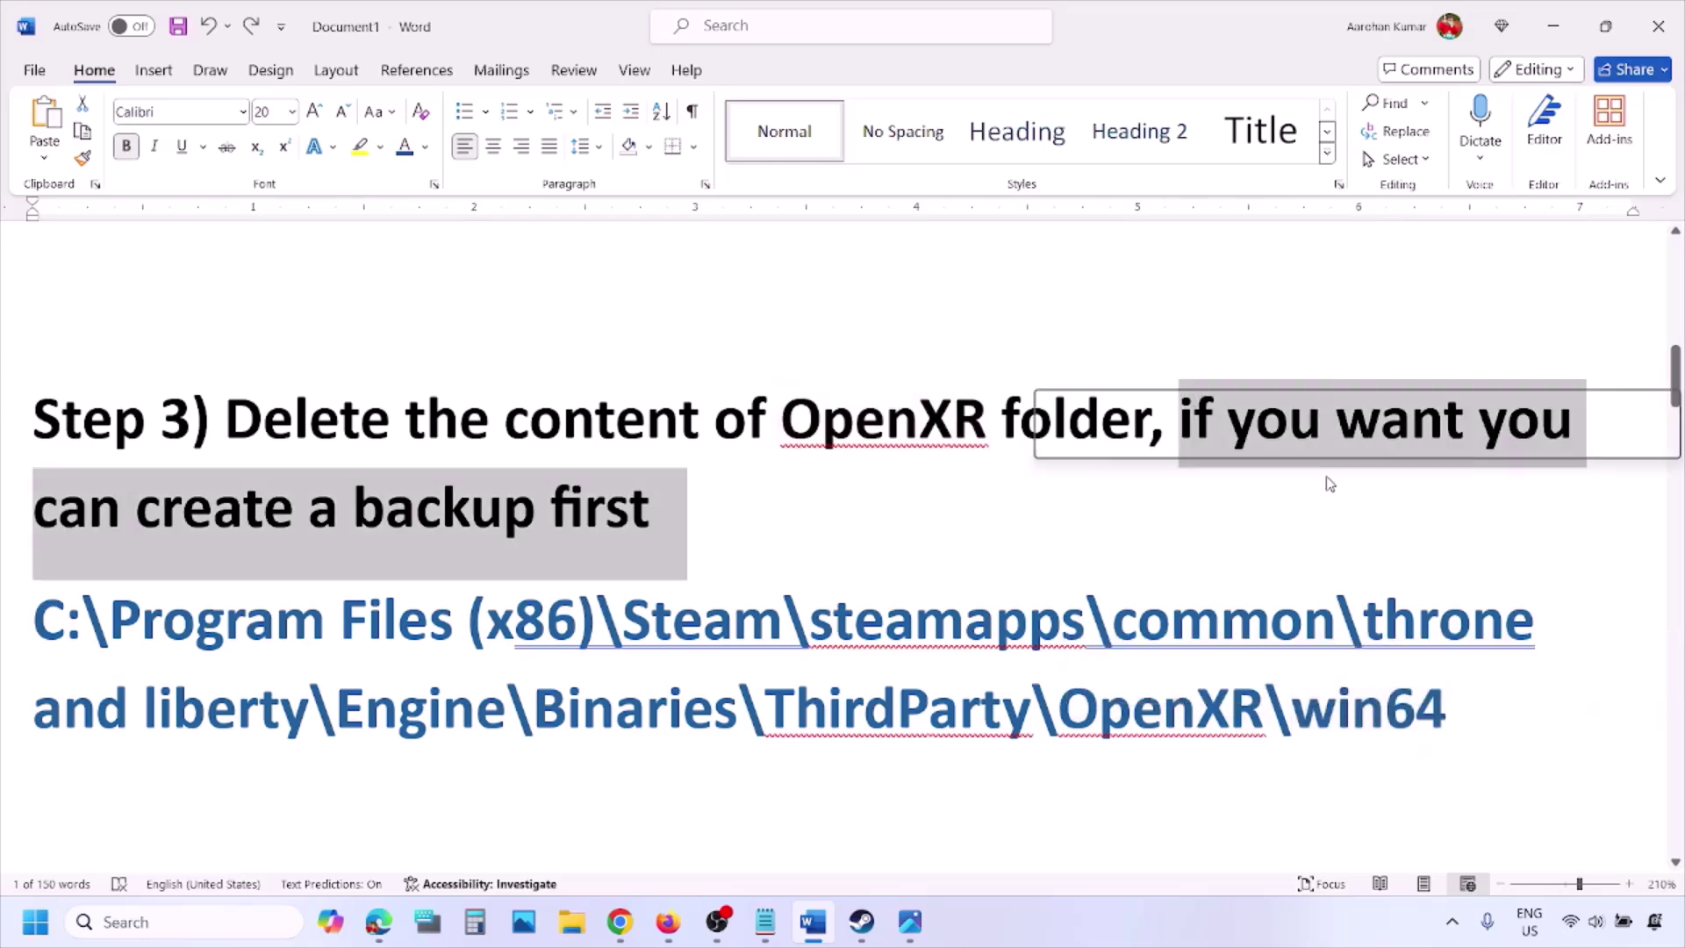
drag(1295, 702, 1448, 715)
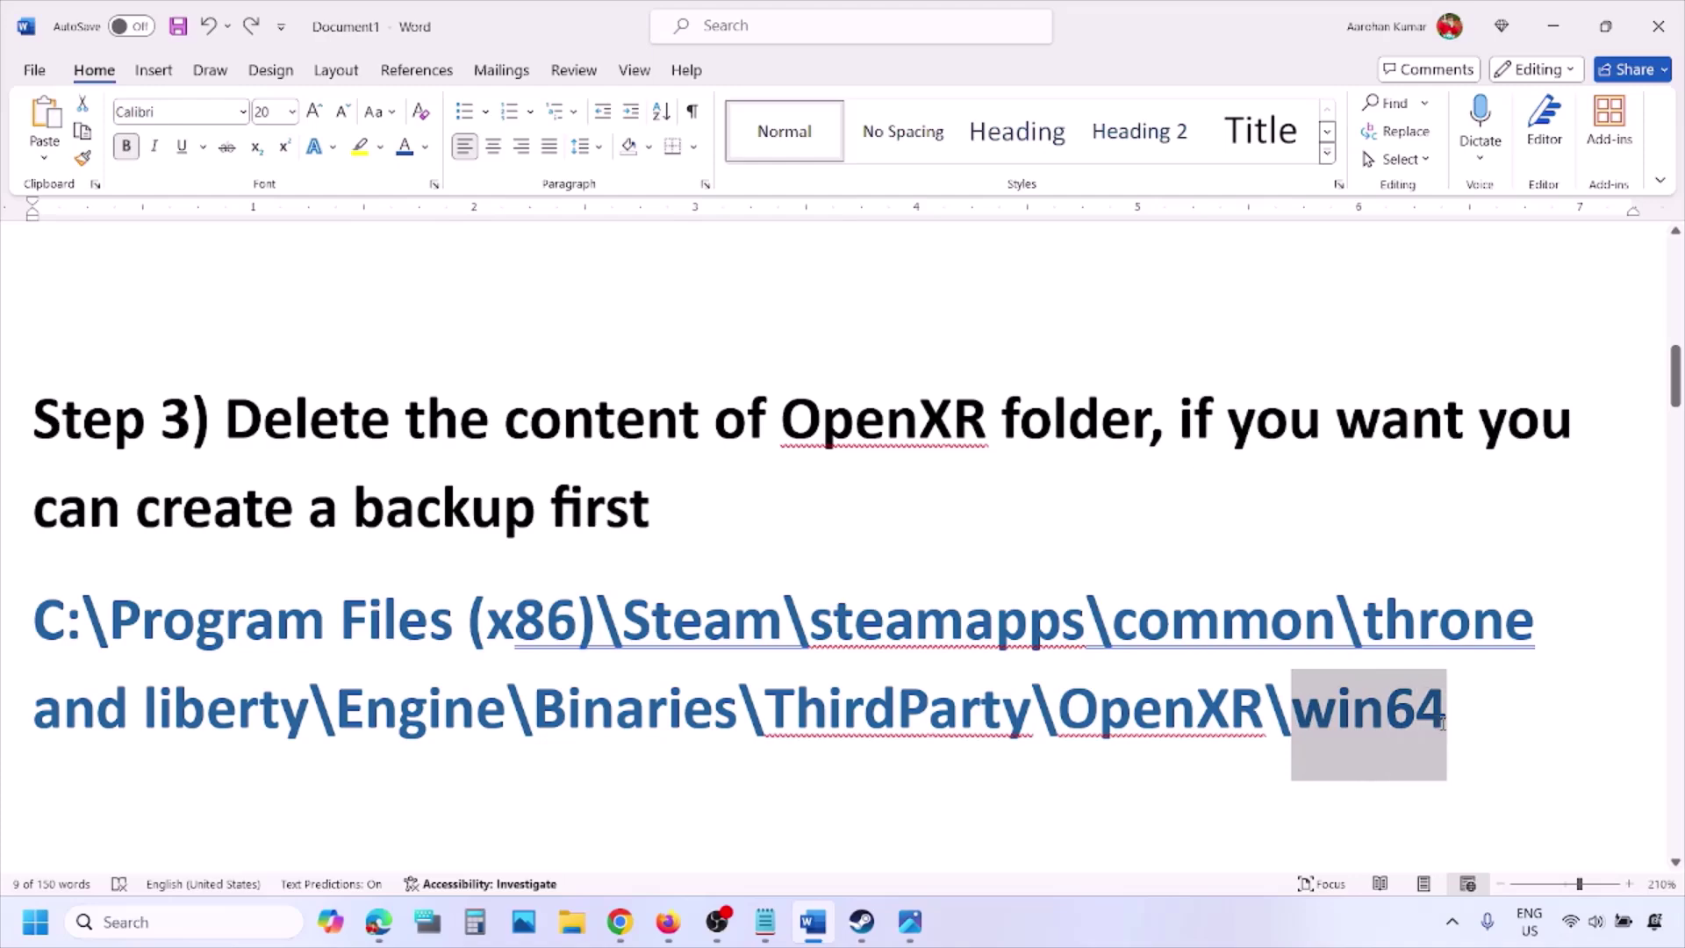
click(1065, 763)
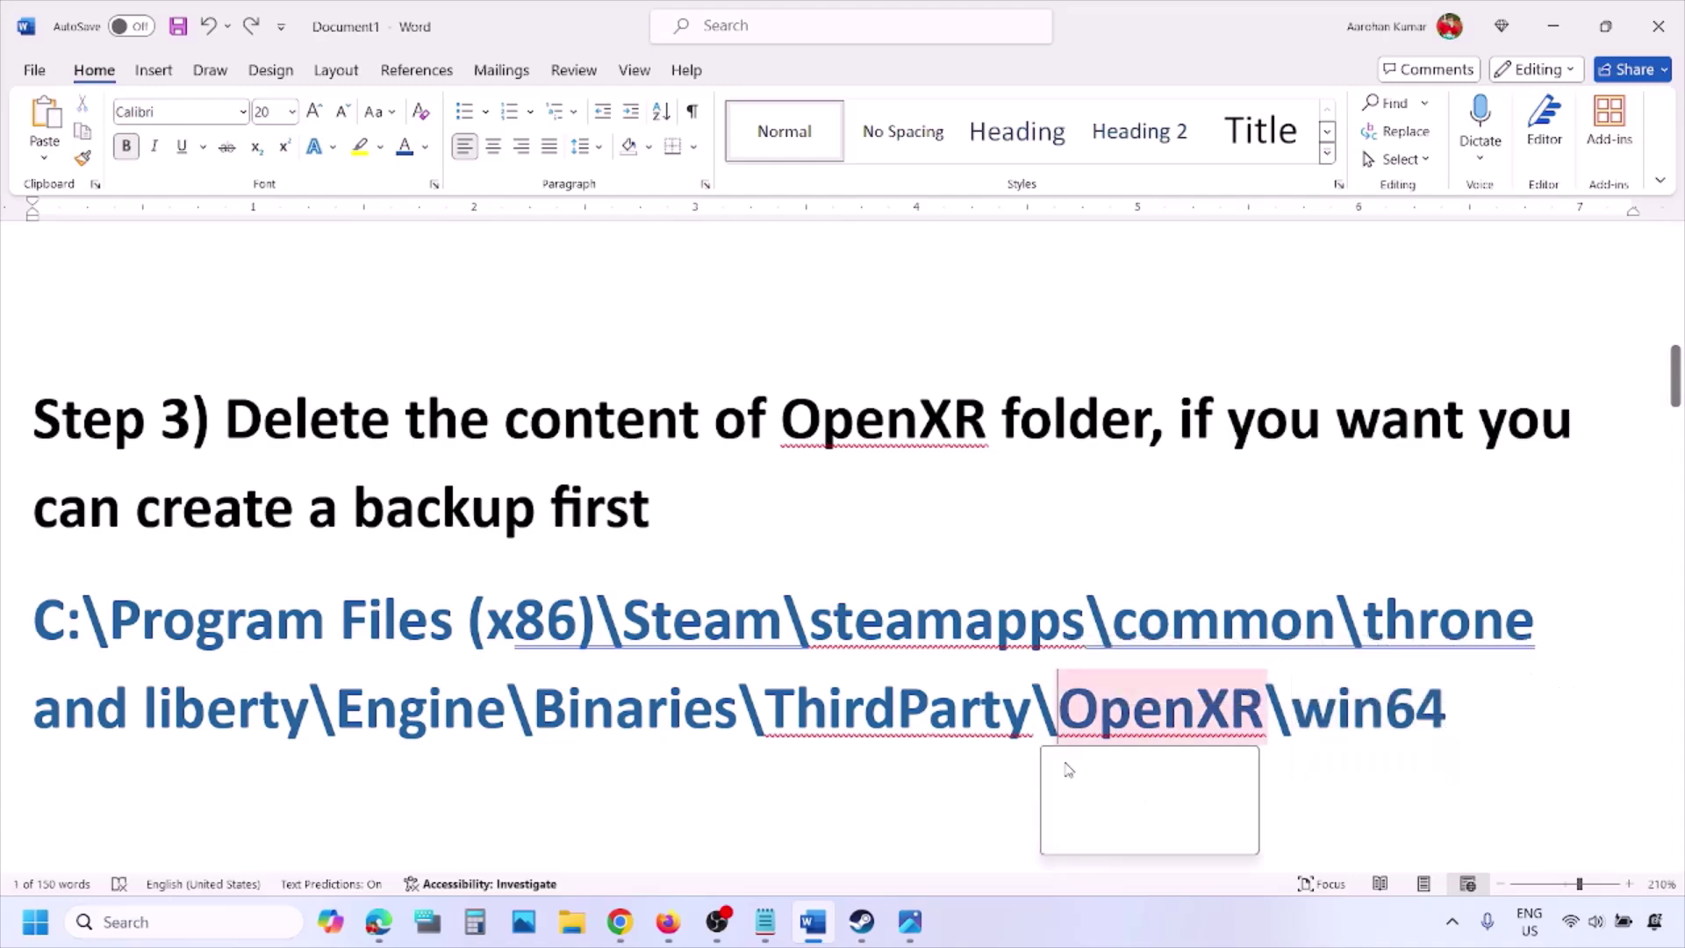
- Highlight "Skip this step if not able to launch the game", "open options" and "press O after" in the DirectX12 step
scroll(624, 654, down, 5)
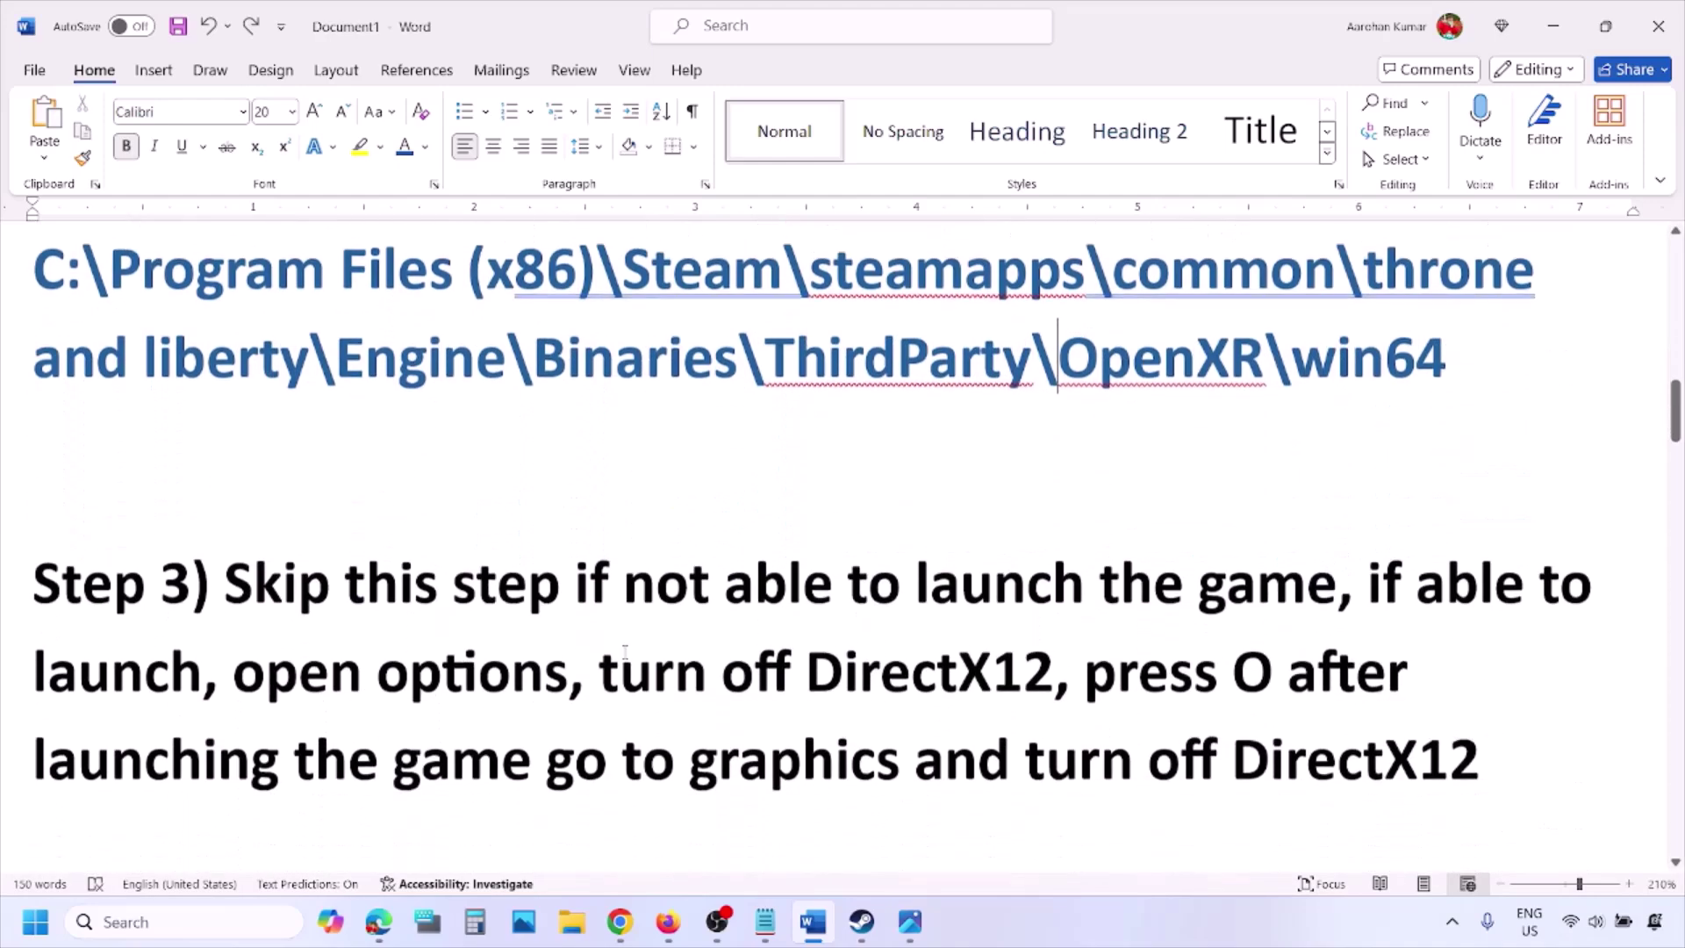
drag(224, 513, 1235, 533)
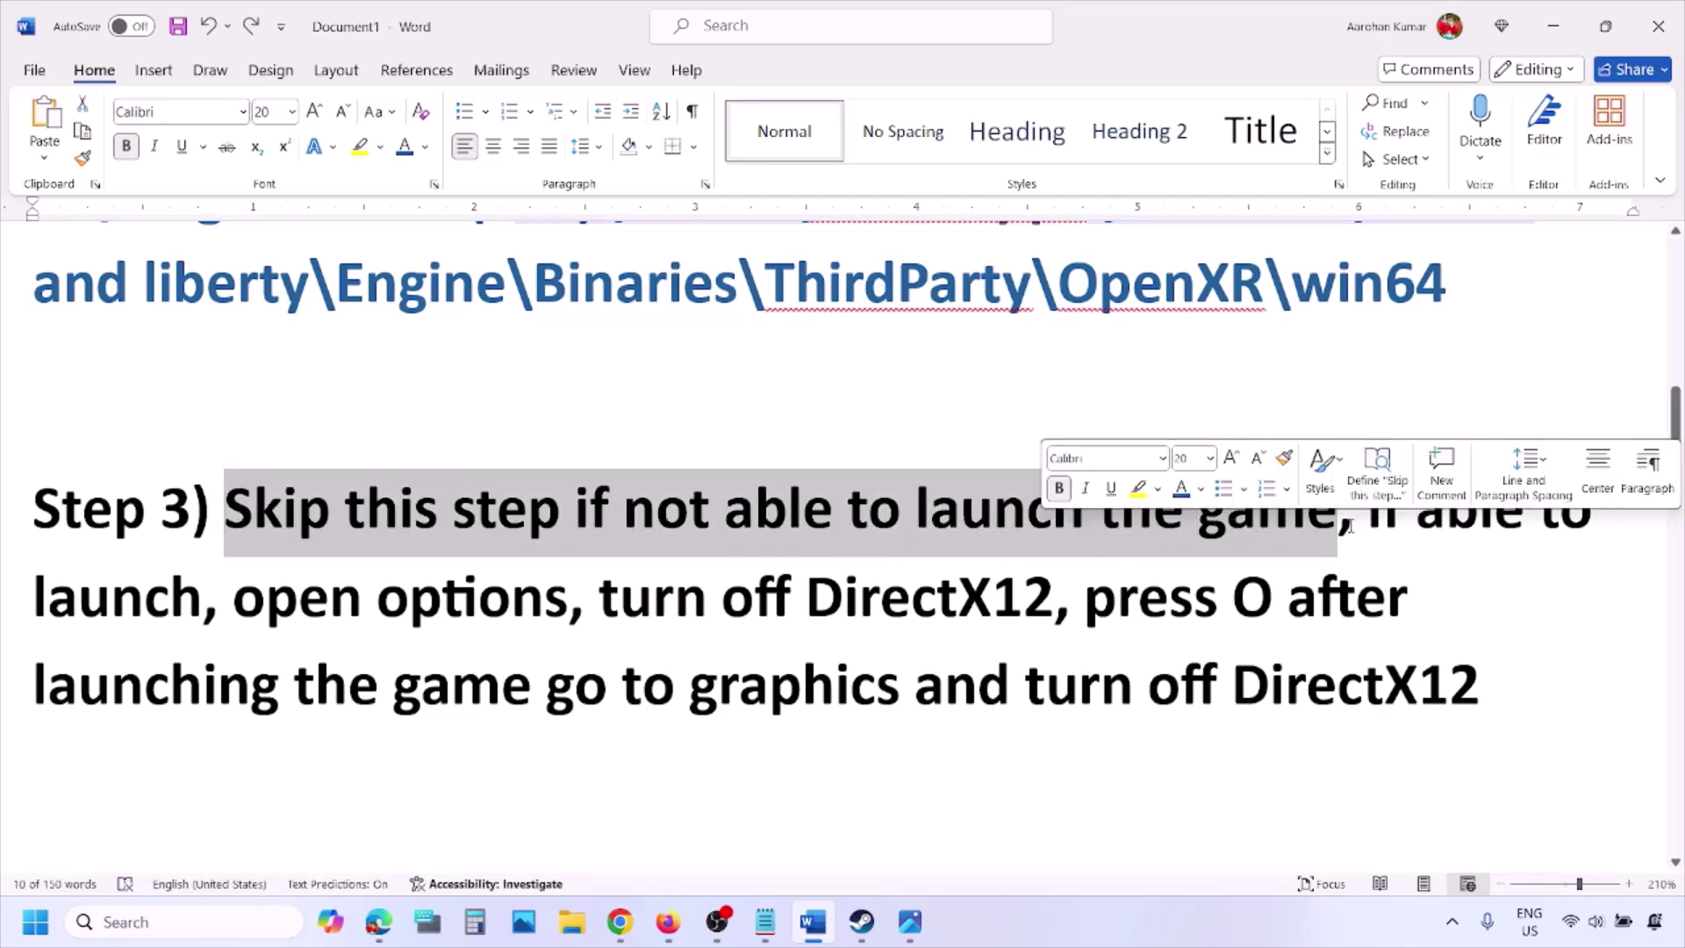
drag(1337, 525, 566, 607)
click(330, 597)
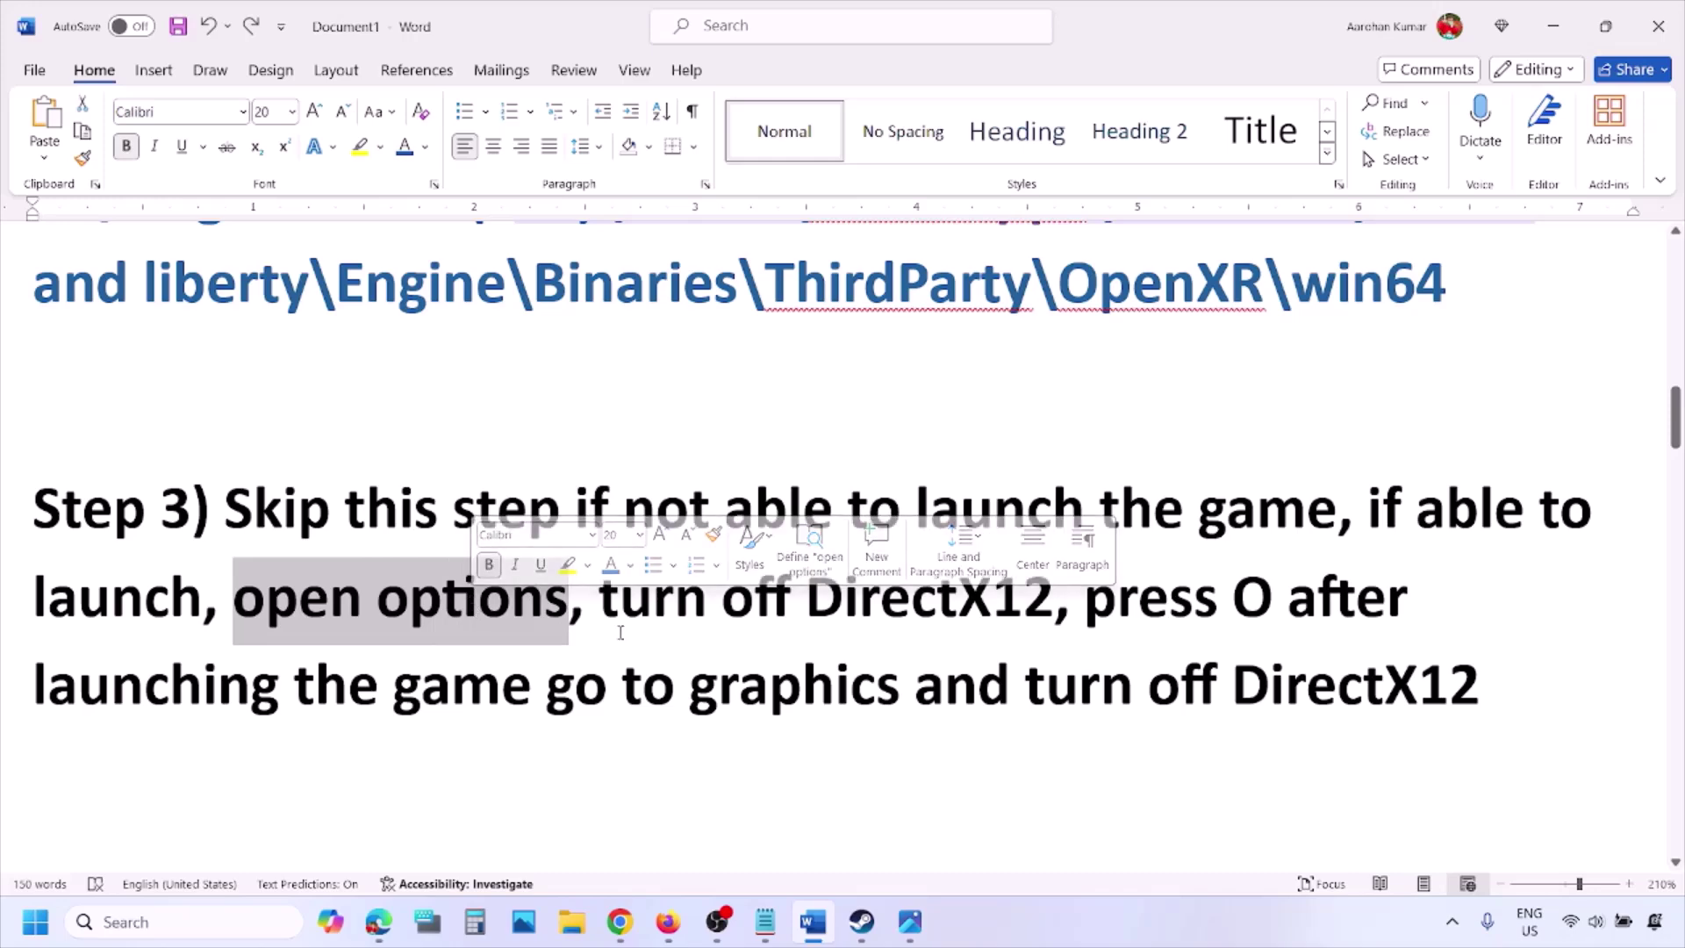
drag(1086, 605, 1415, 605)
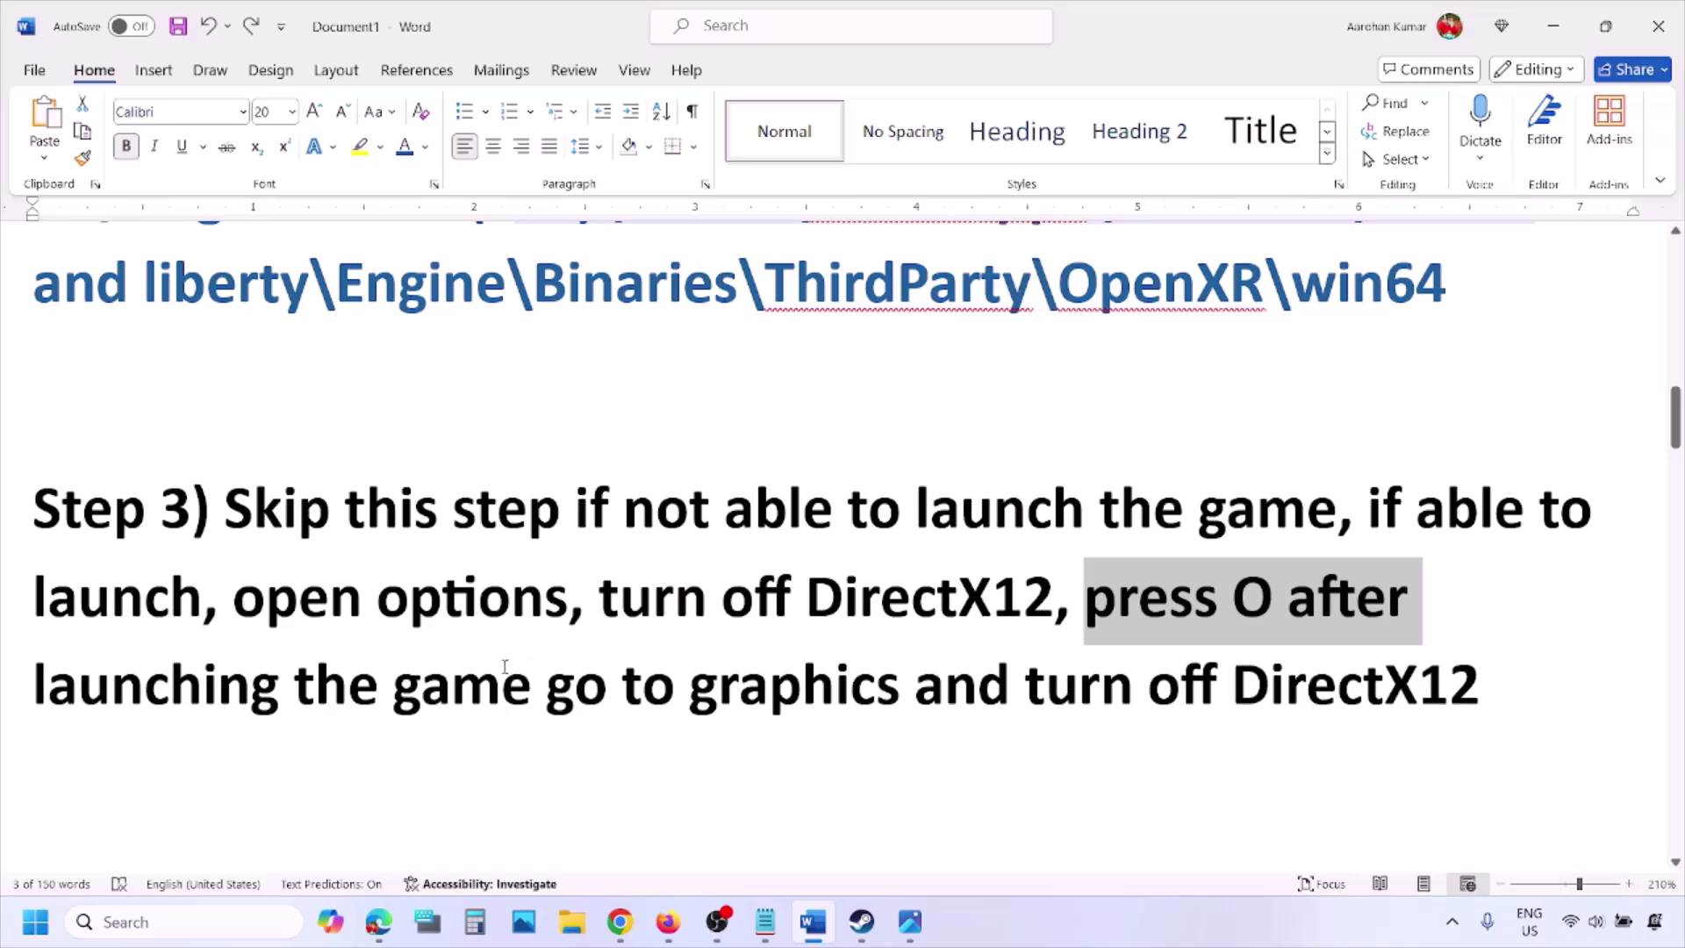
- Highlight the phrases "open options", "to graphics" and "turn off DirectX12" in the DirectX12 step
drag(307, 605, 566, 607)
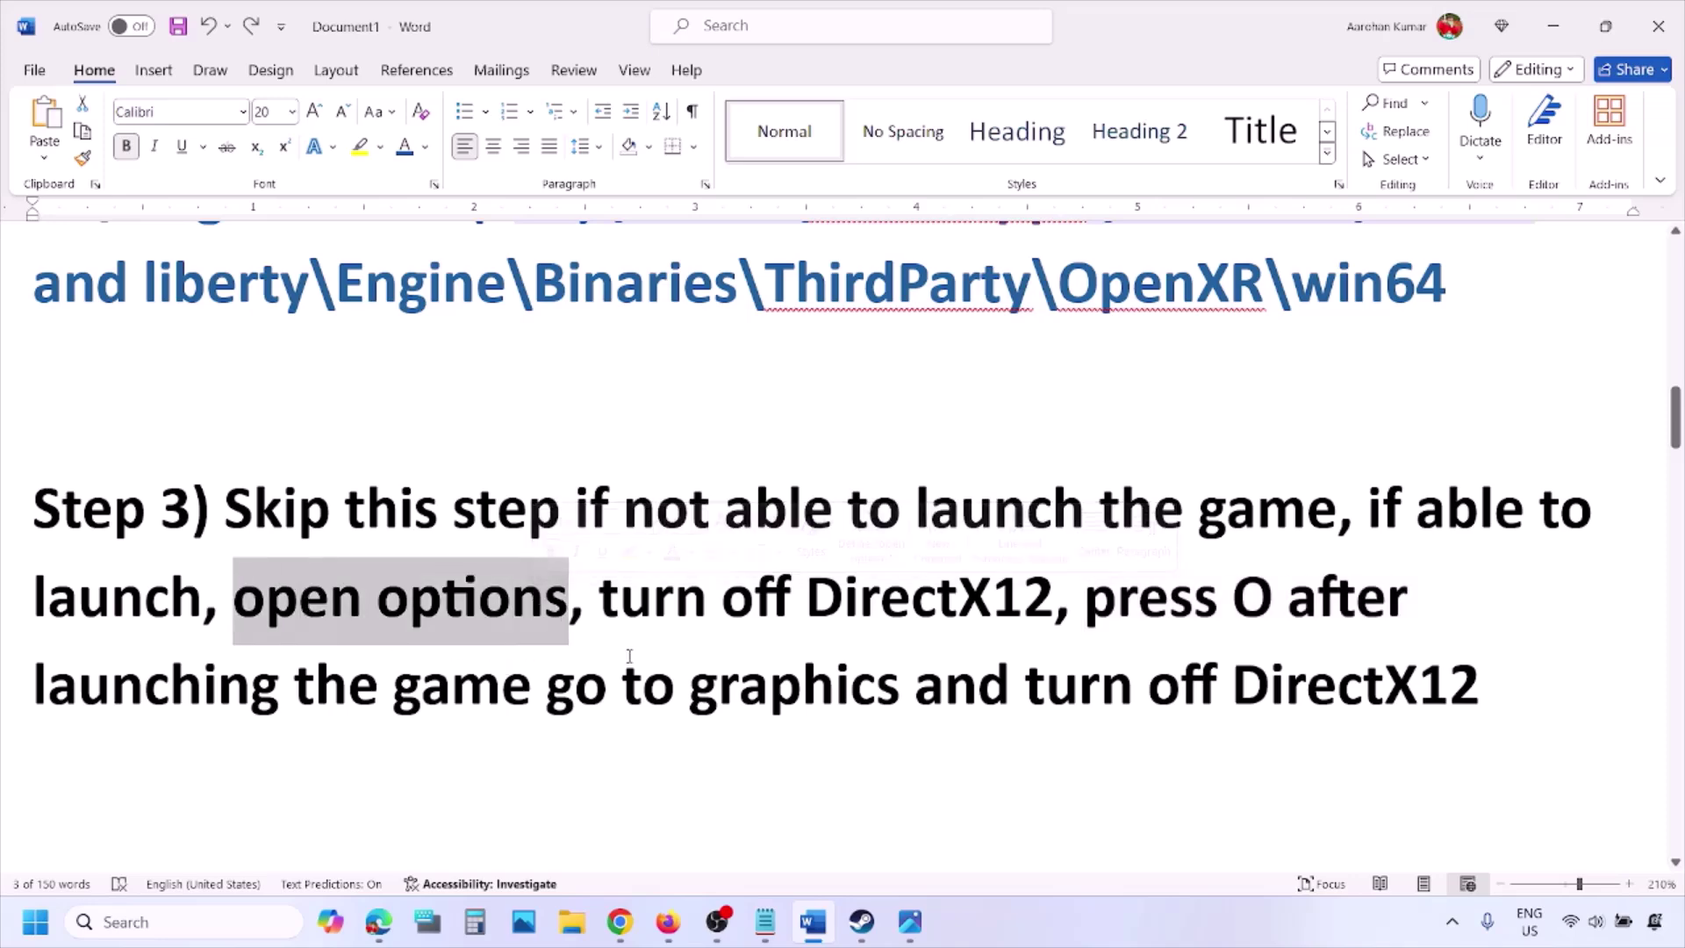
drag(667, 683, 908, 689)
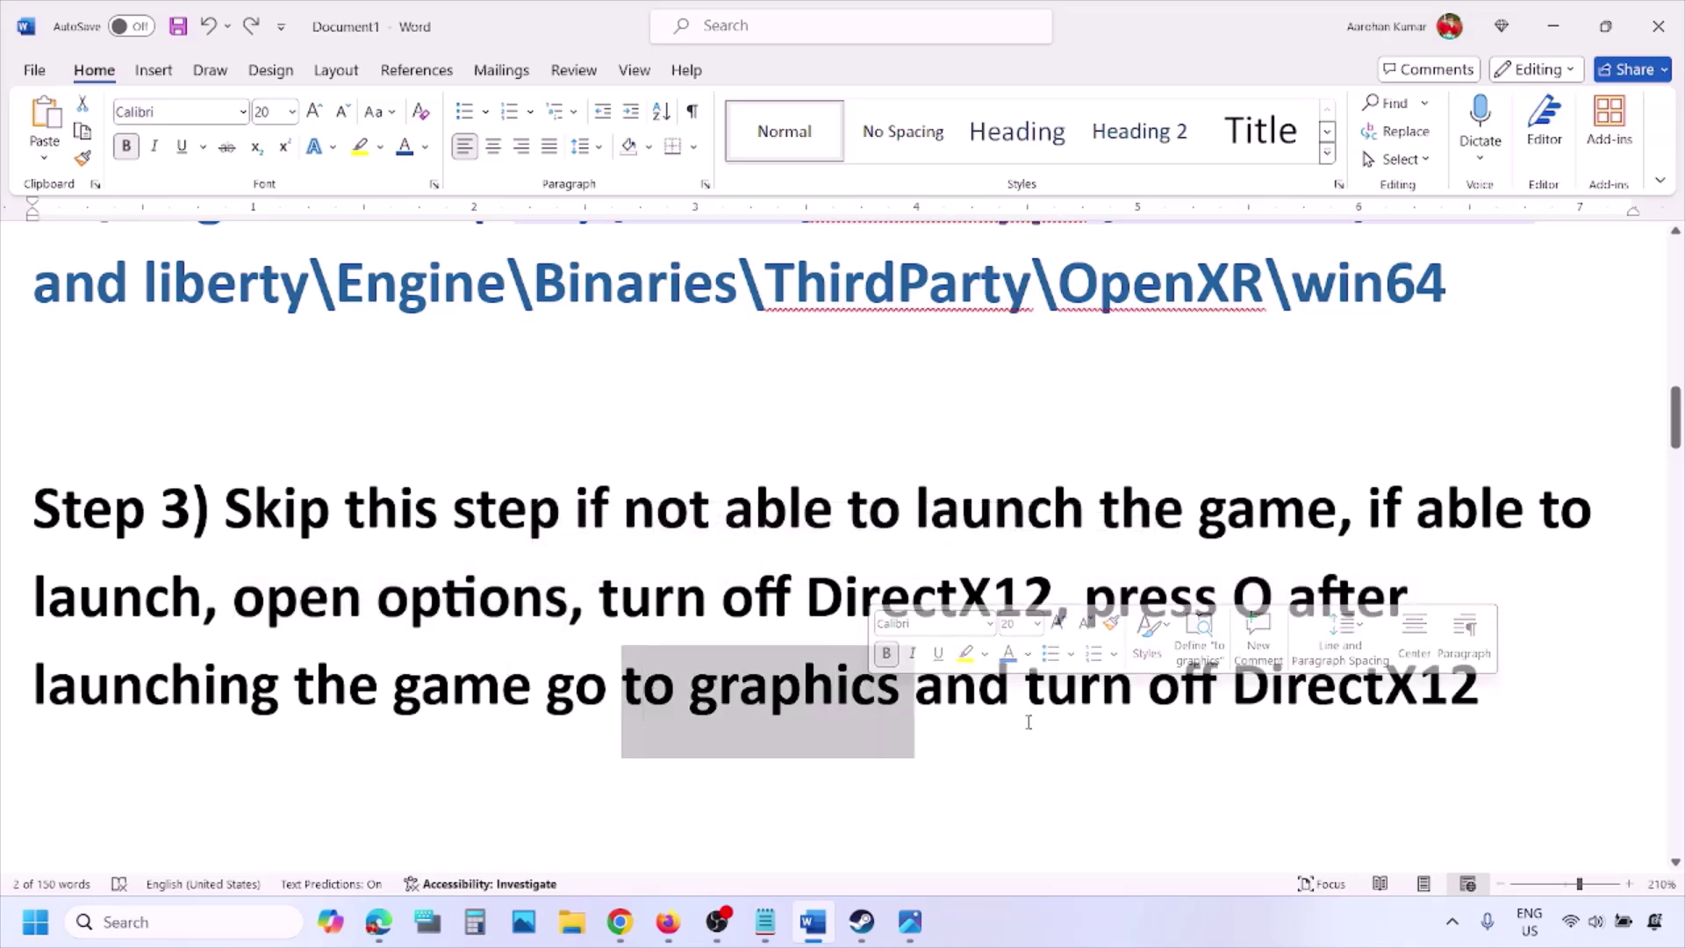
drag(1025, 697, 1408, 698)
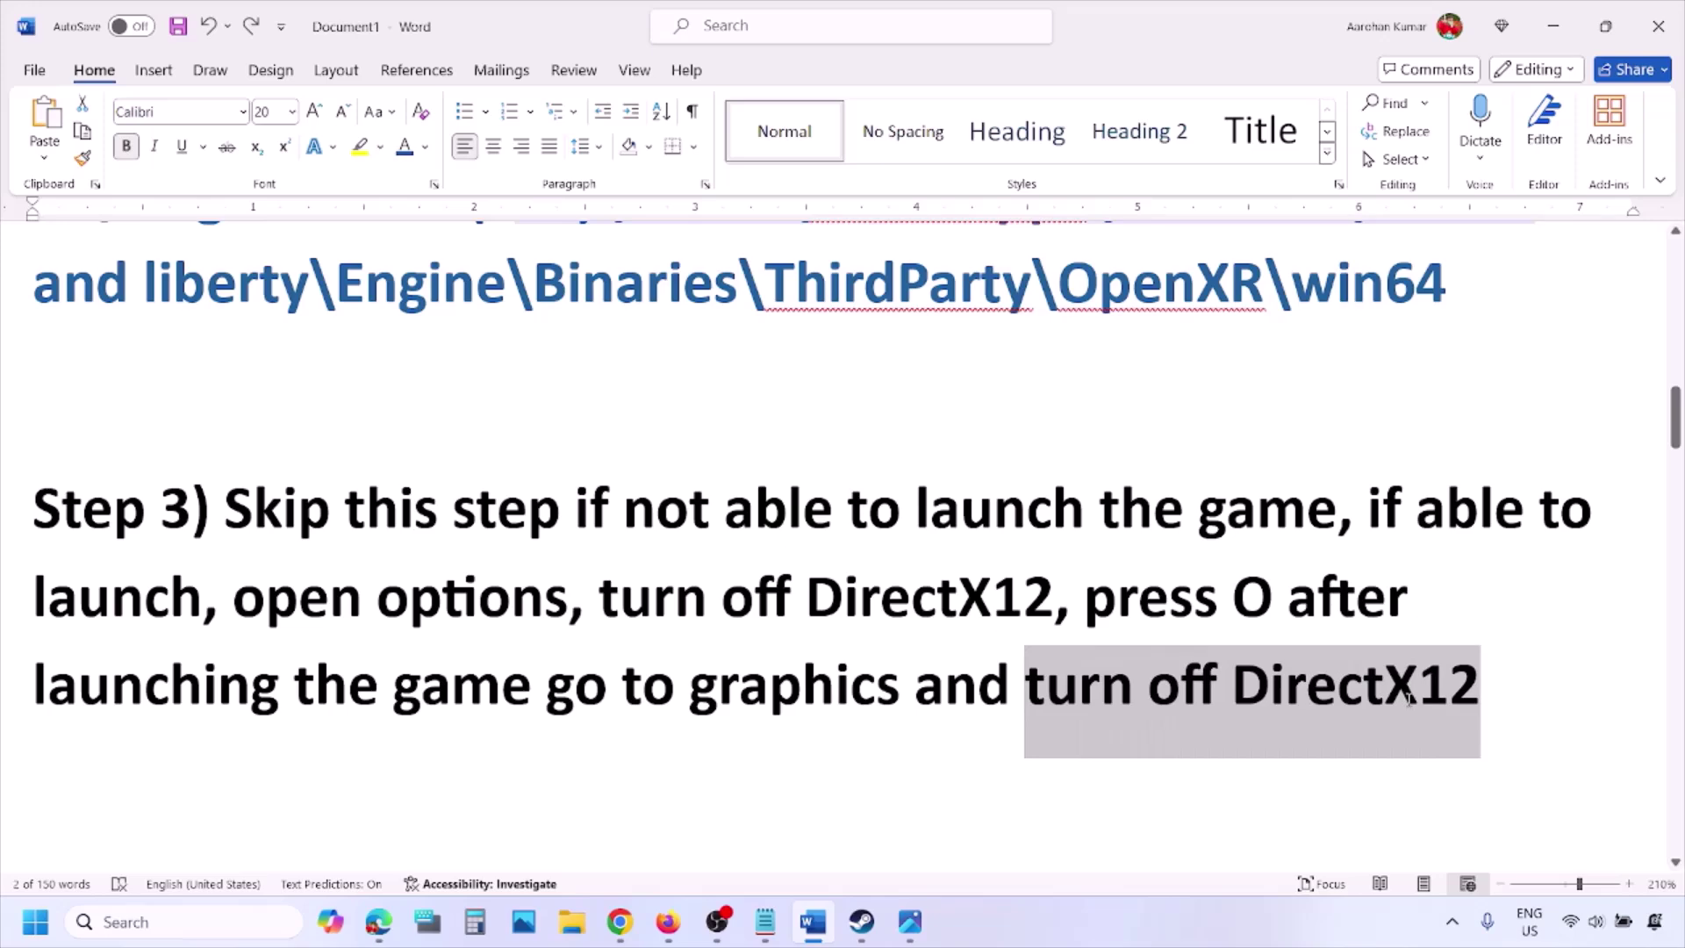
click(1282, 729)
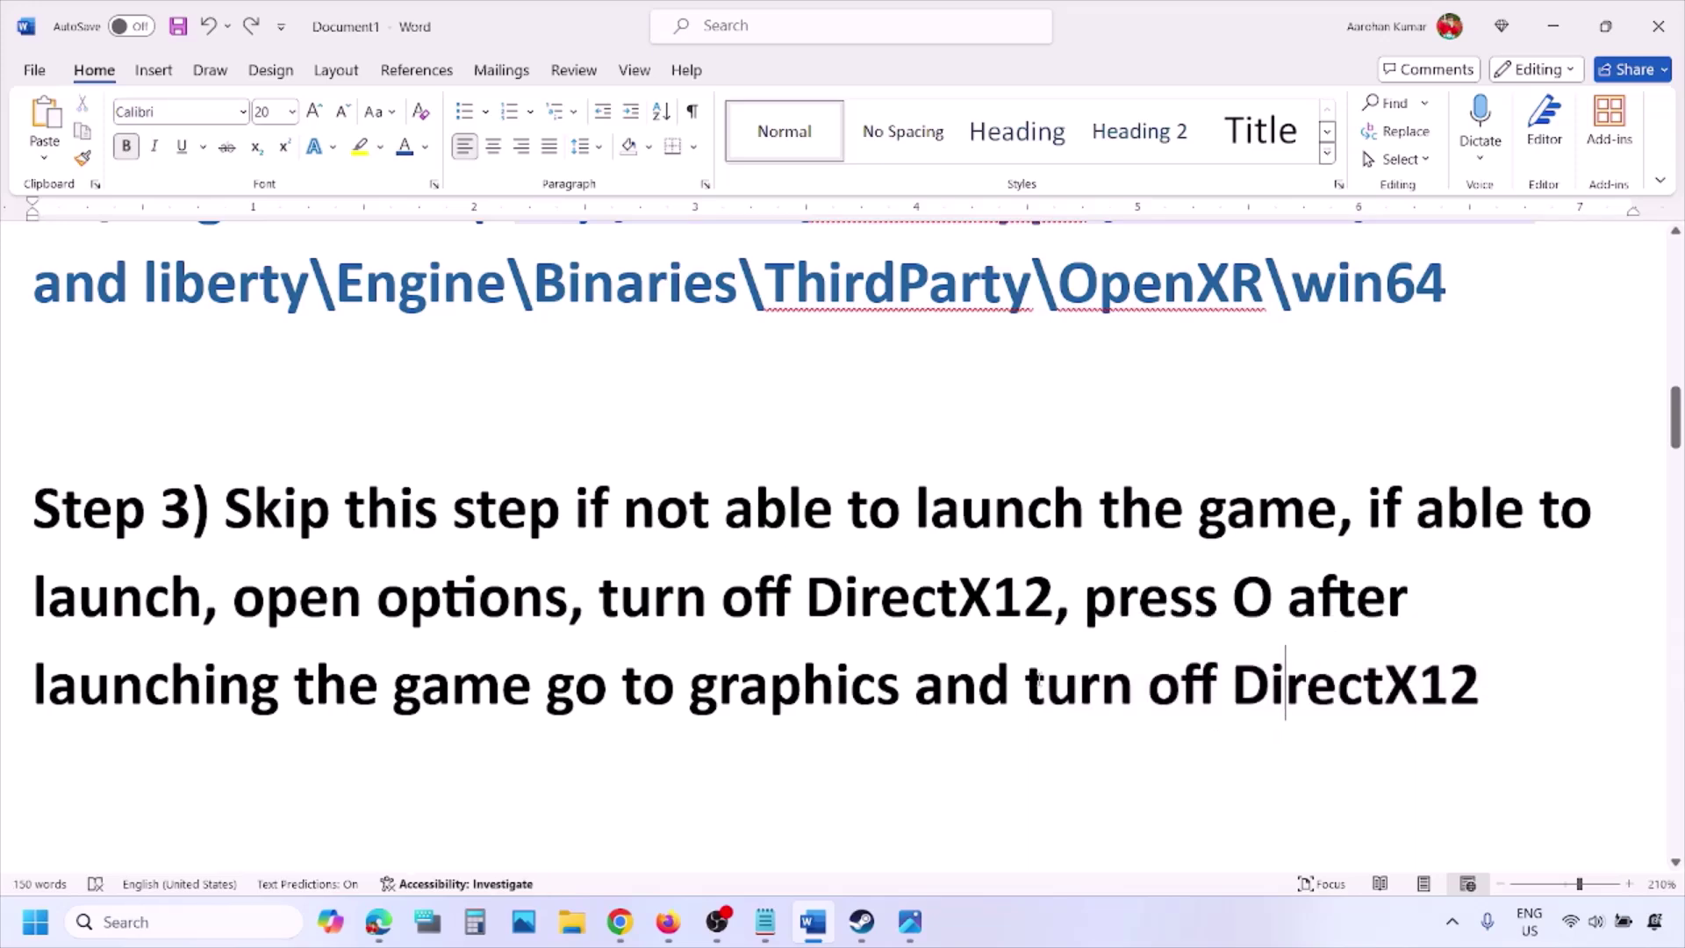
drag(1036, 678, 1482, 694)
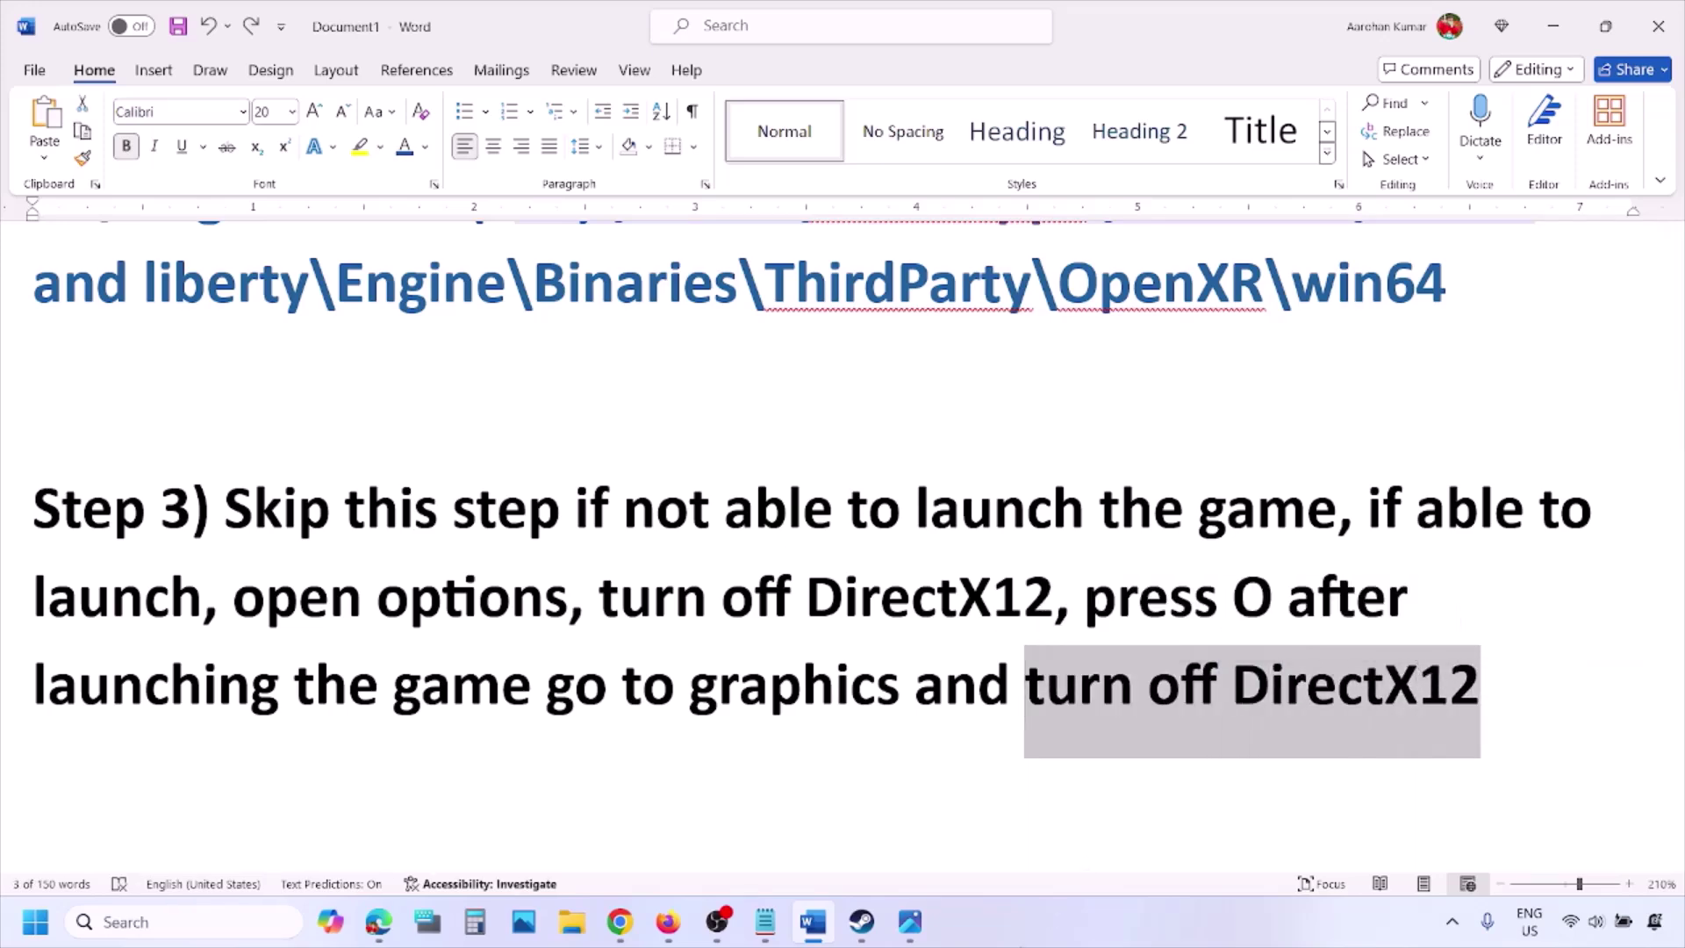
click(820, 737)
- Go to Step 4 and highlight the Throne and Liberty Win64 path, the properties instruction and the file name TL.exe
scroll(820, 737, down, 3)
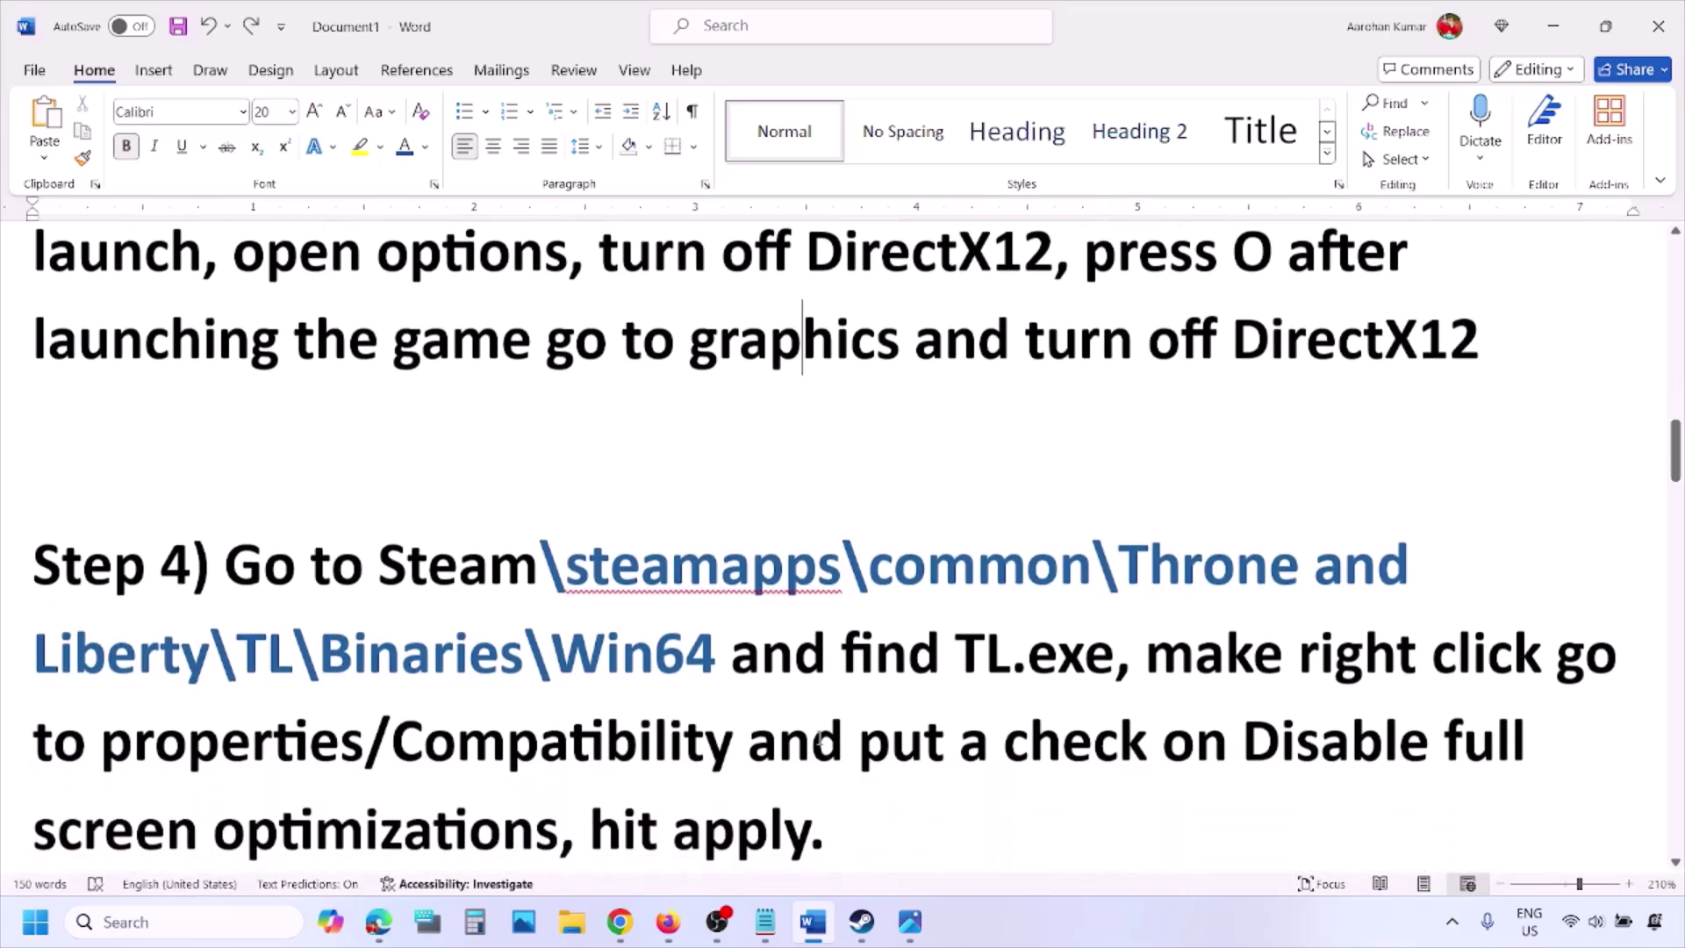
scroll(820, 737, down, 2)
scroll(592, 602, up, 1)
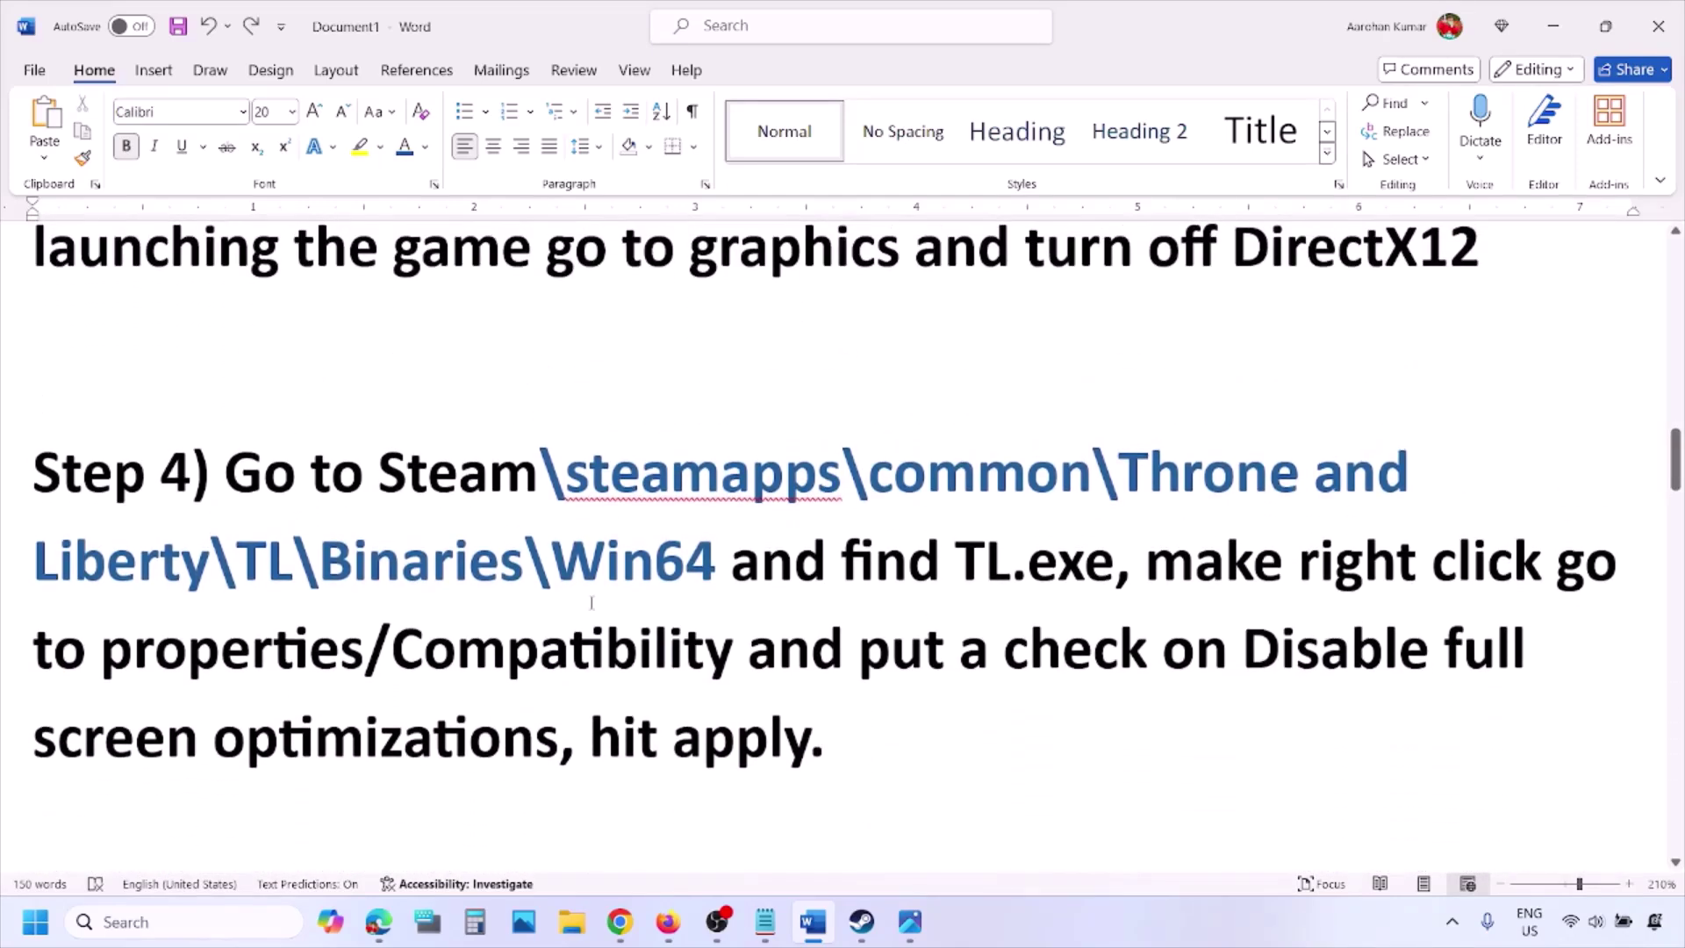
drag(268, 476, 652, 527)
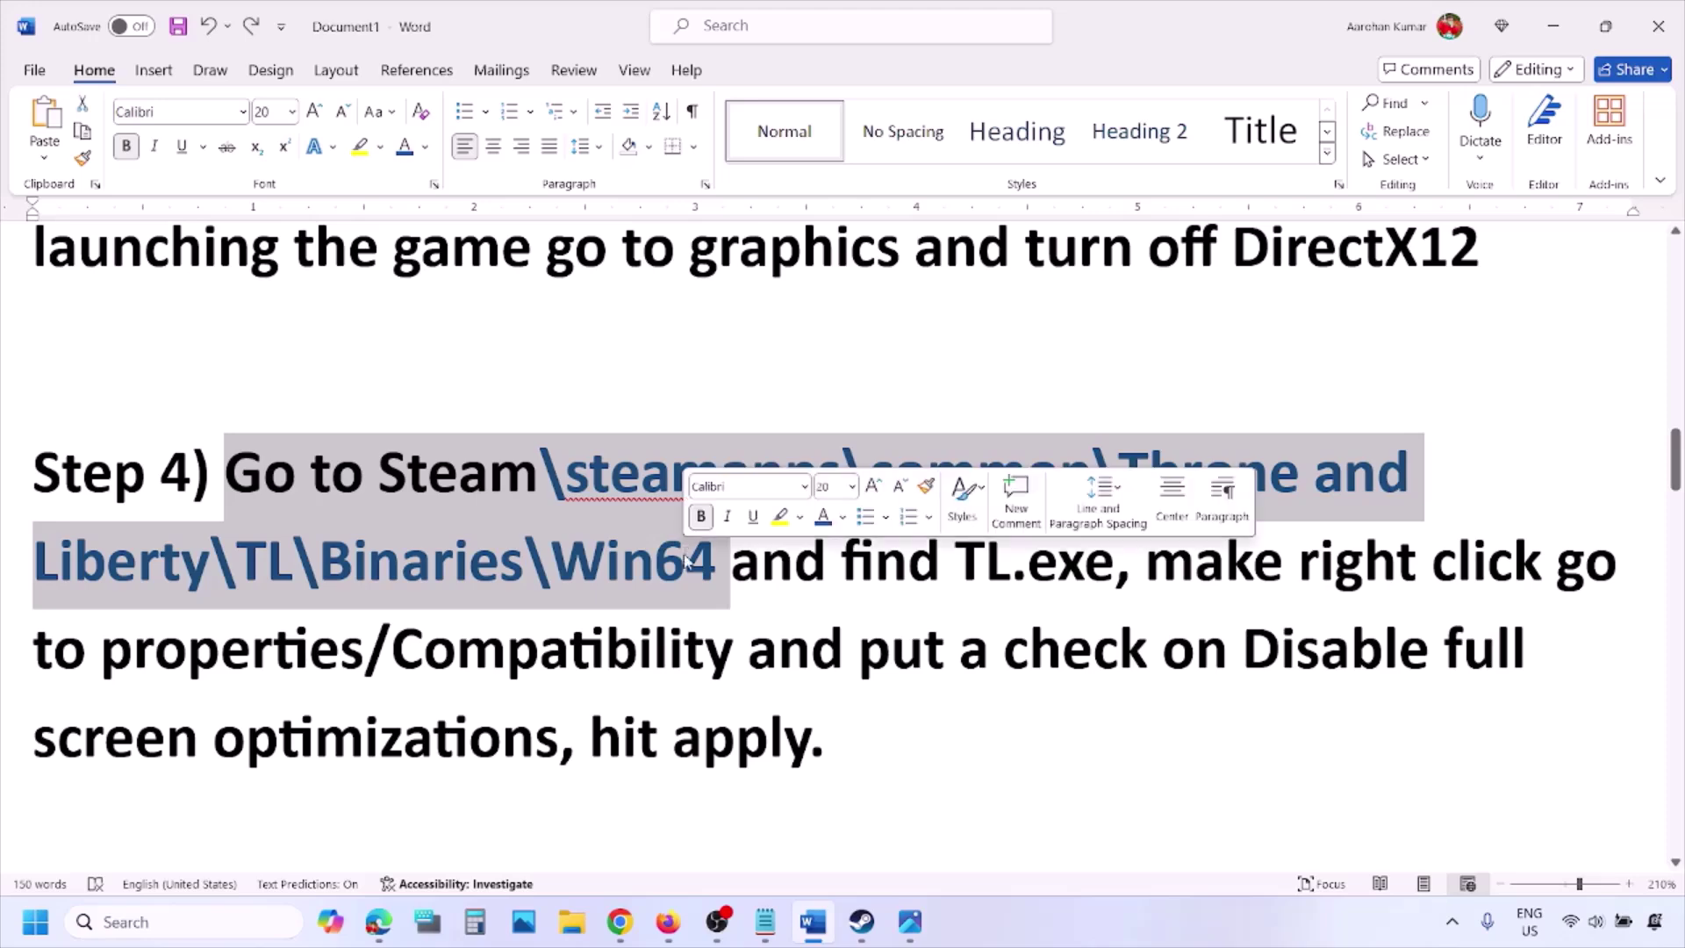
drag(1150, 562, 292, 625)
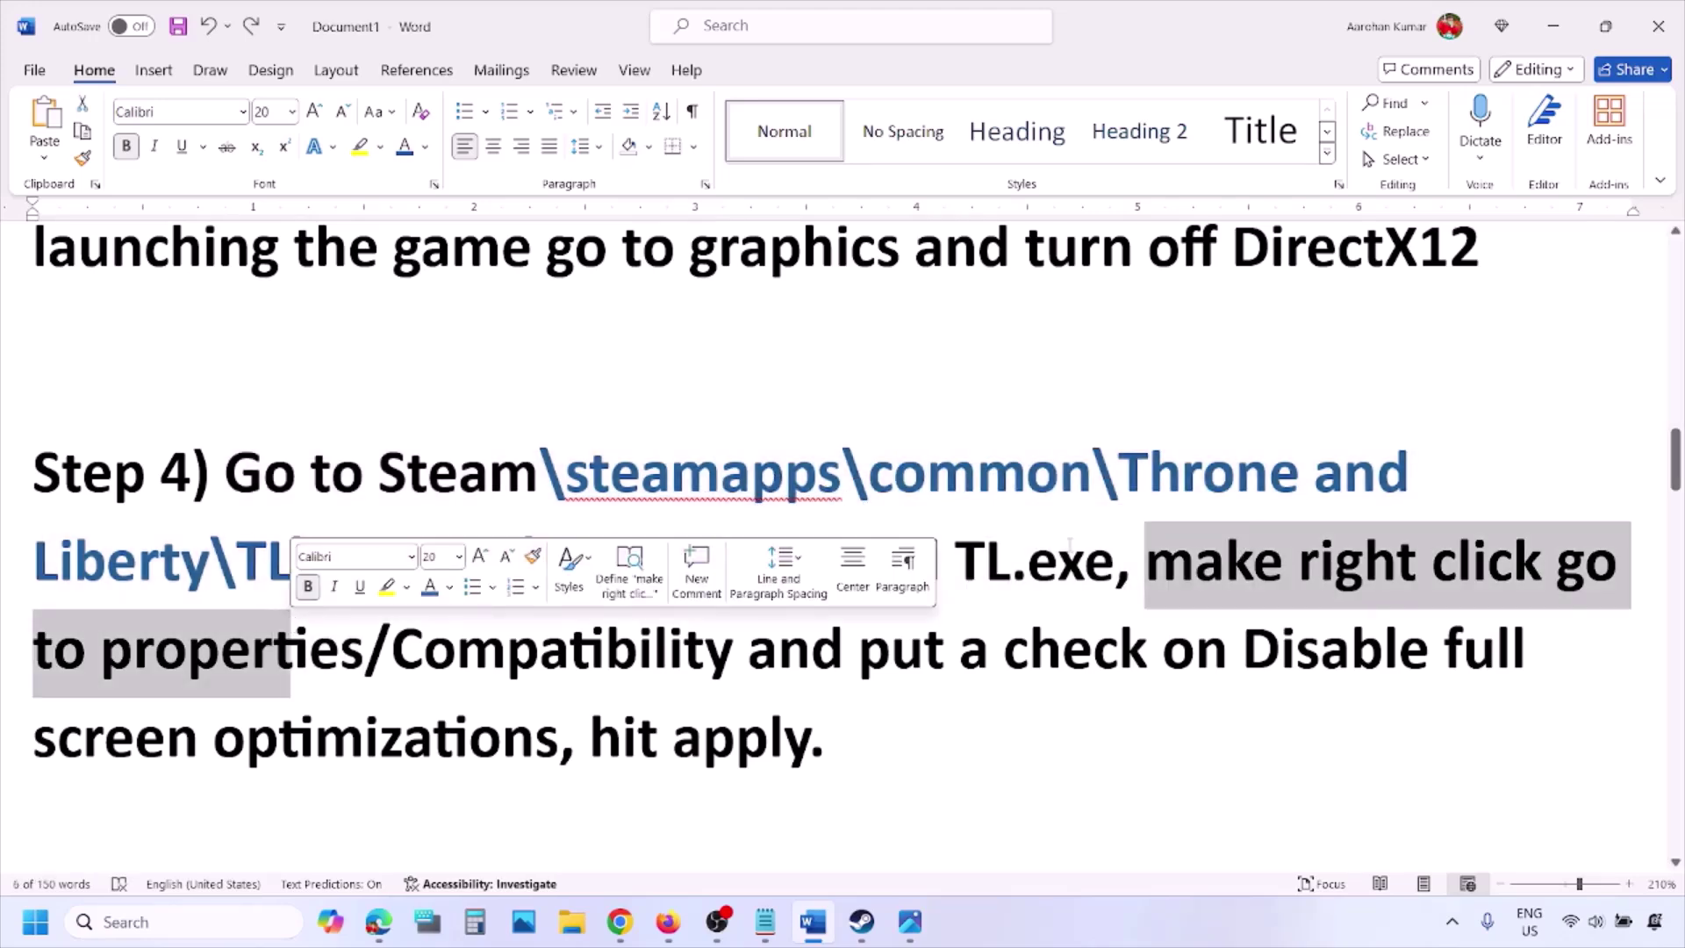
click(1057, 566)
double_click(976, 569)
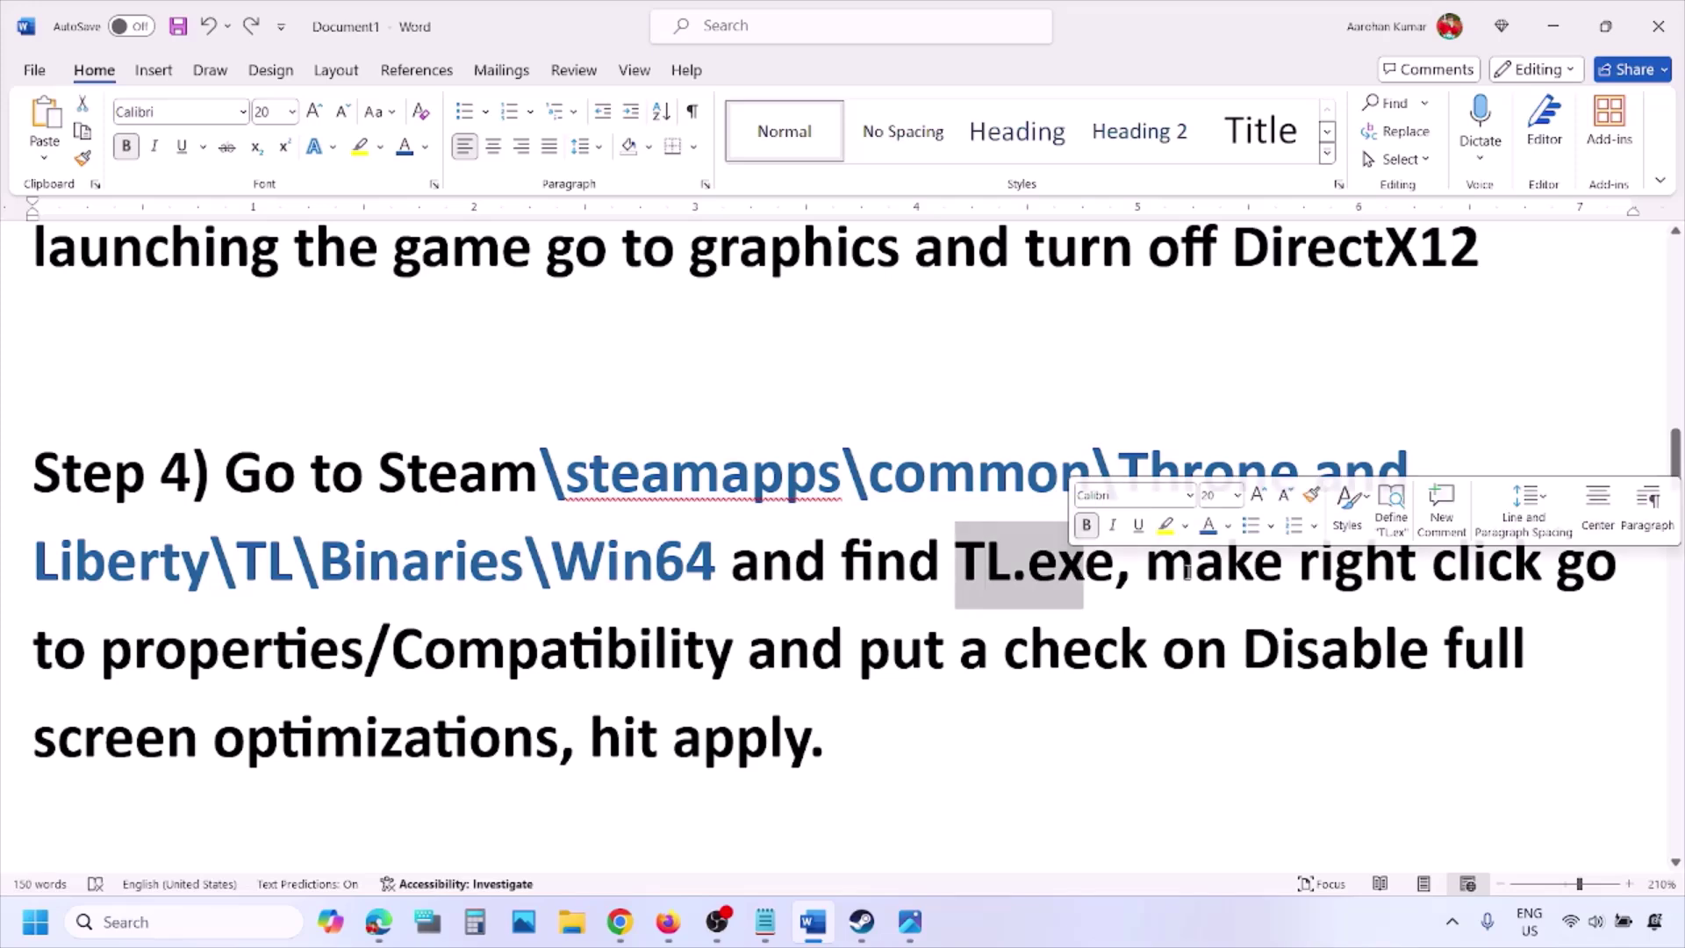
- Highlight the Step 4 instruction from "make right click" through "hit apply", then clear the selection
drag(1146, 563, 730, 740)
key(shift+Left)
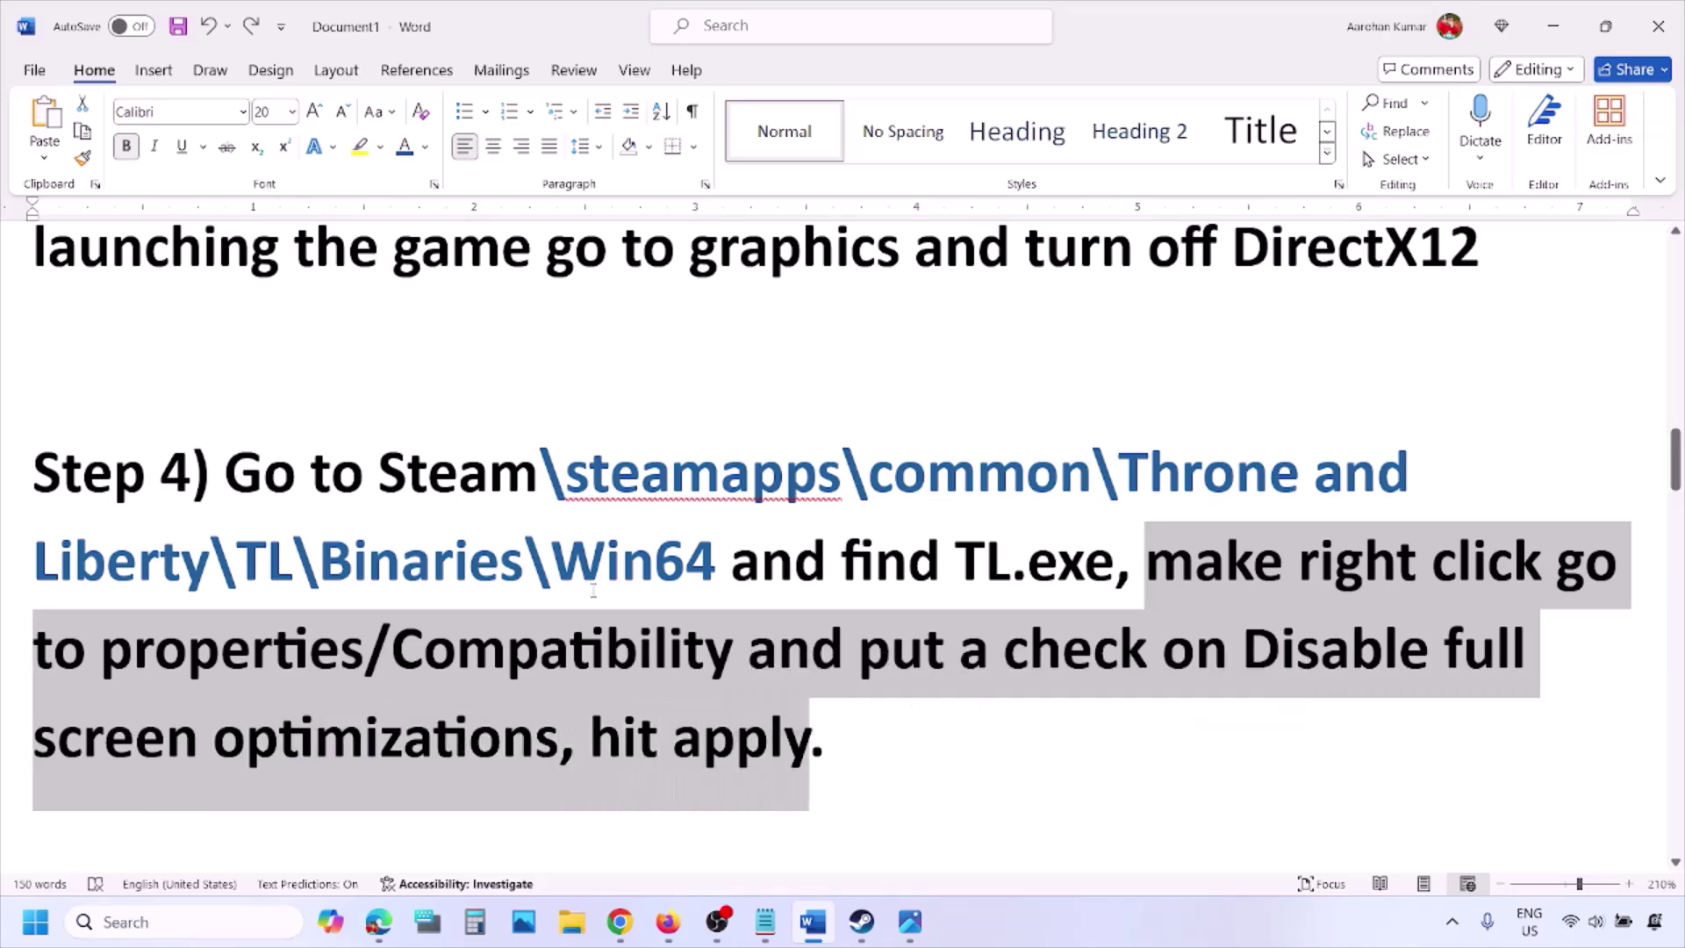
click(571, 568)
- Go to Step 5 and highlight "Delete Beta folder", the backup note and the start of the C:\Users path
scroll(571, 568, down, 2)
scroll(572, 569, down, 4)
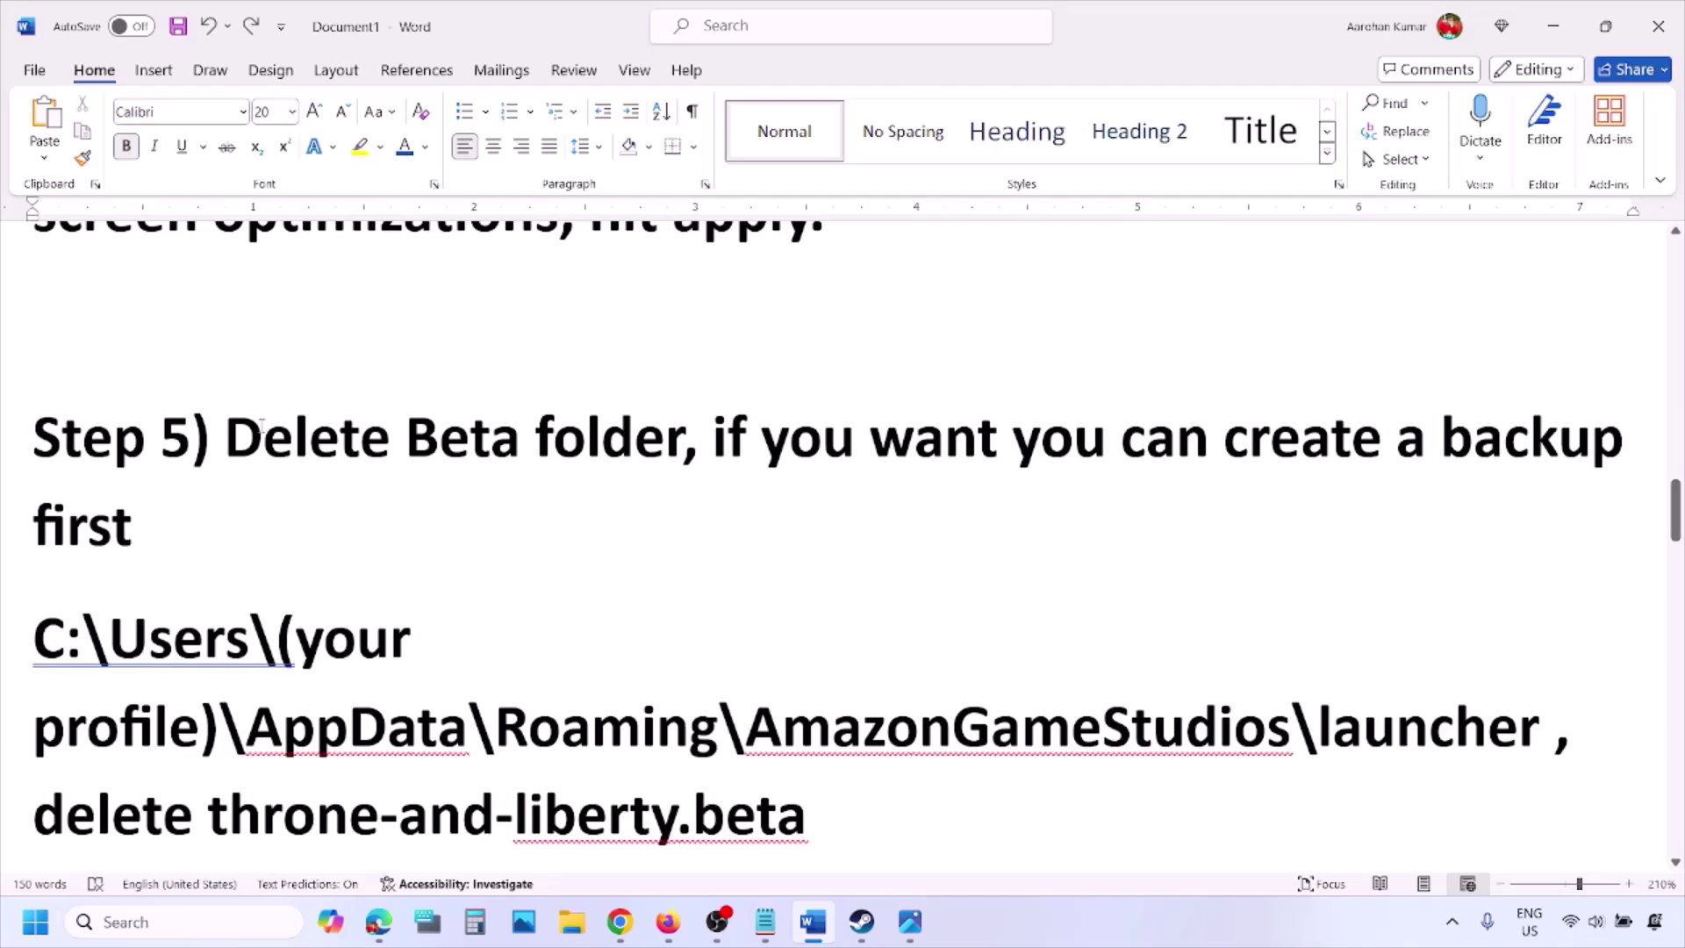
drag(230, 434, 661, 450)
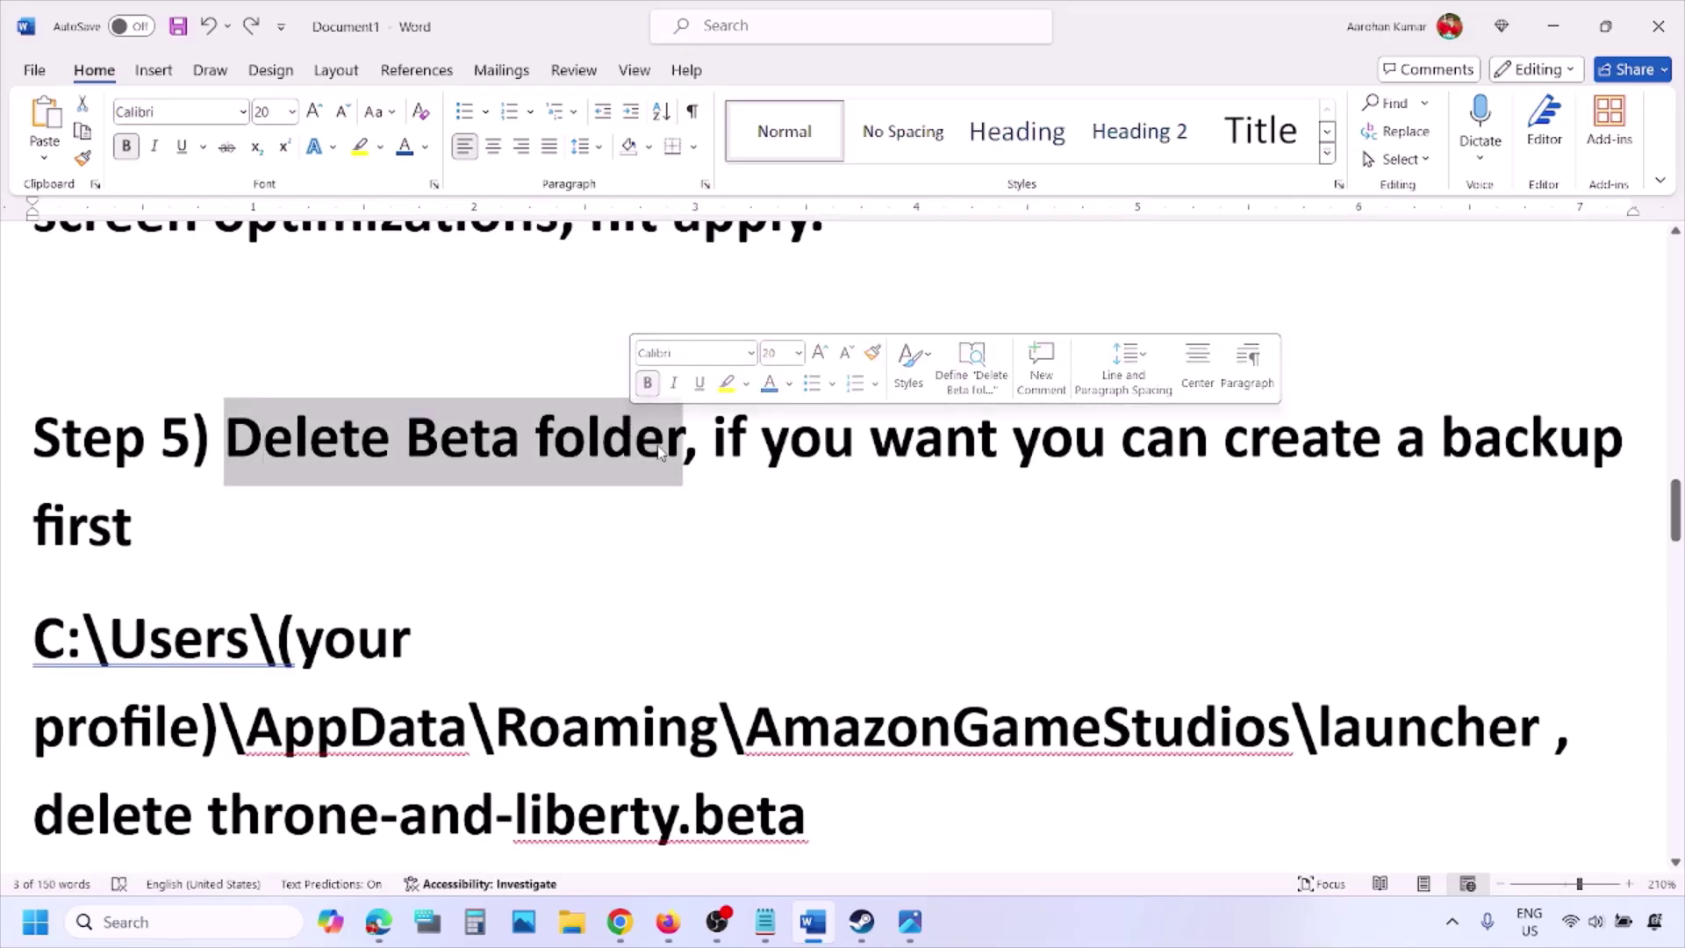
drag(718, 439, 166, 517)
click(166, 522)
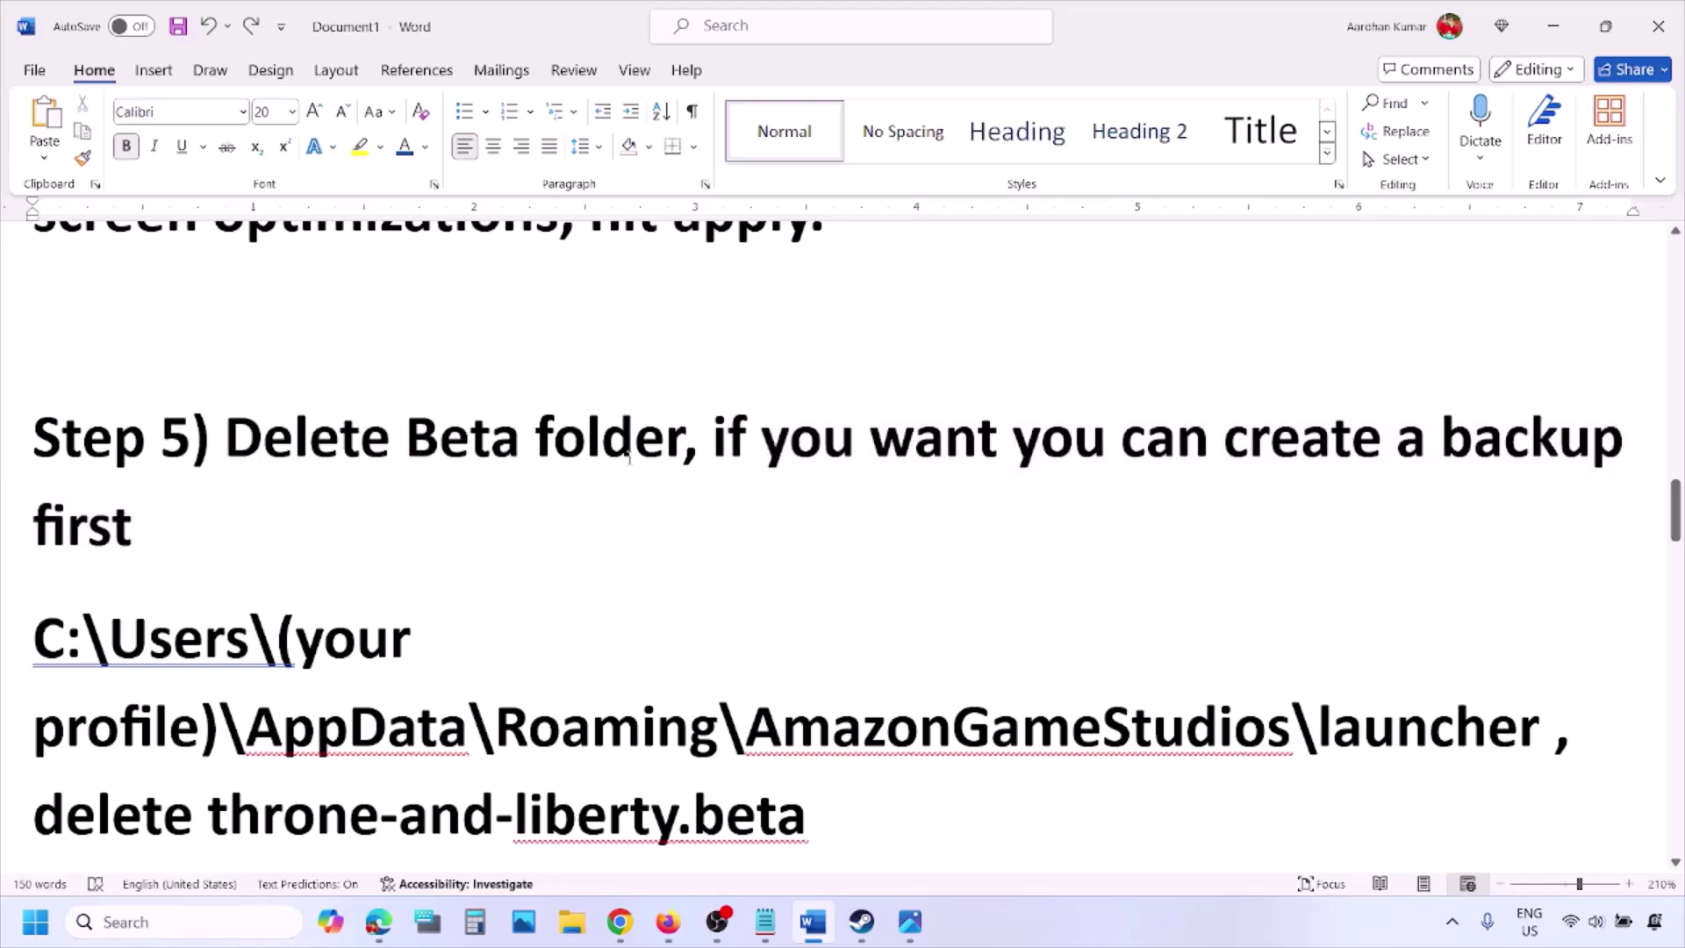
drag(268, 447, 685, 443)
scroll(684, 443, down, 3)
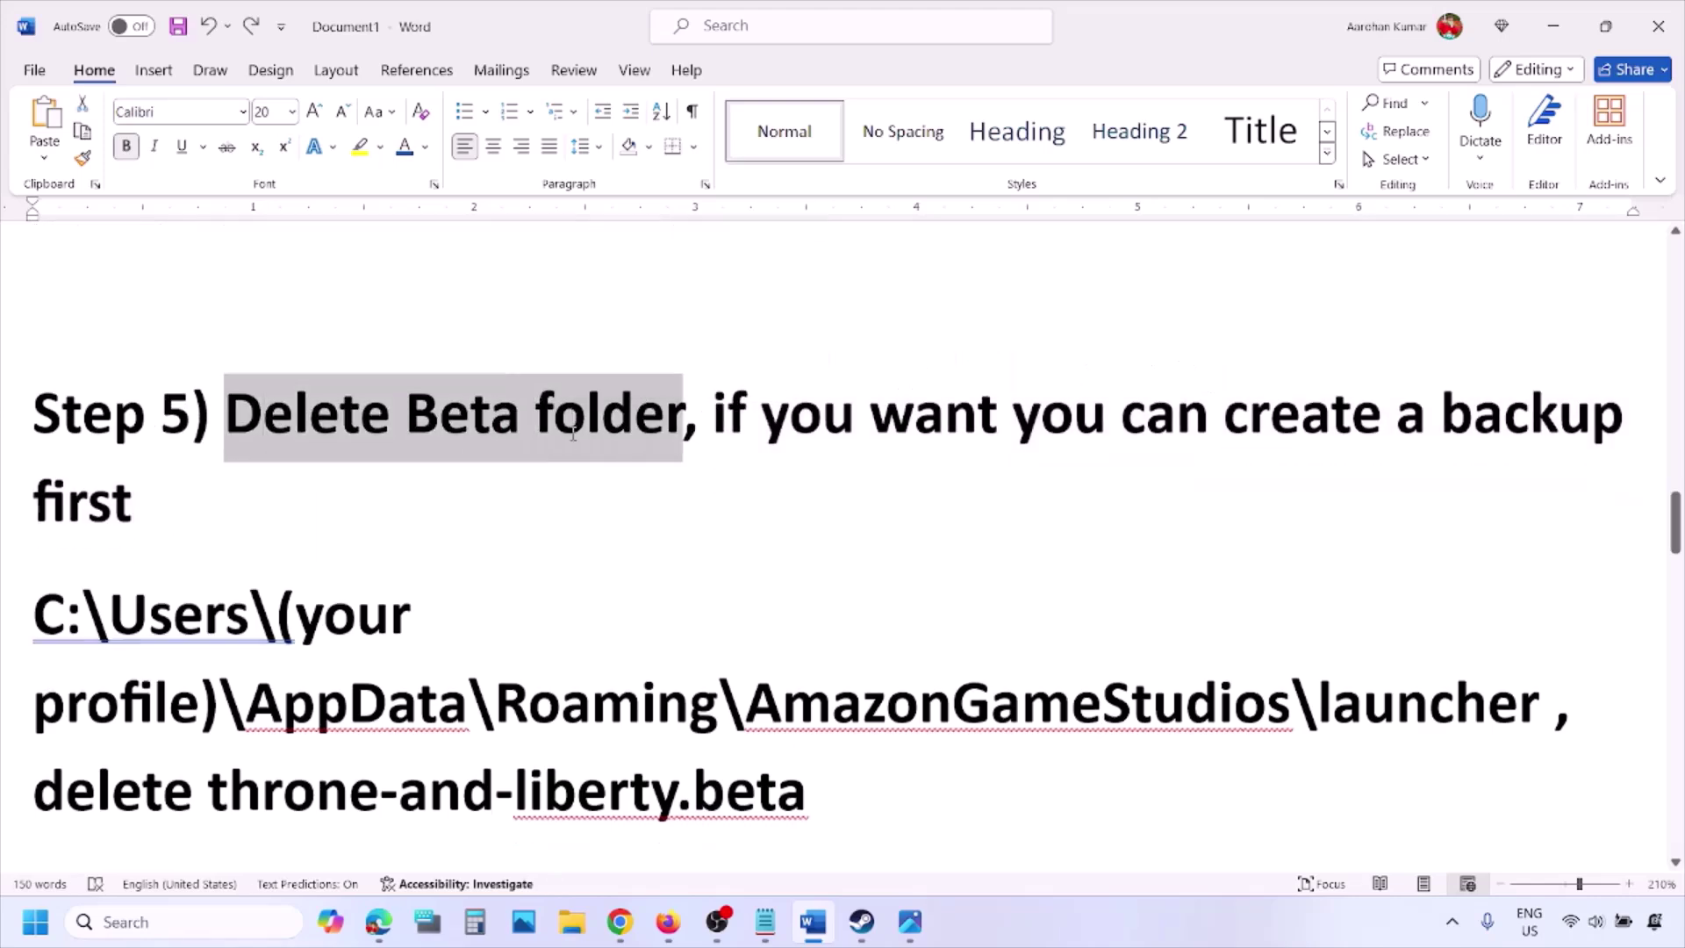
drag(56, 430, 428, 434)
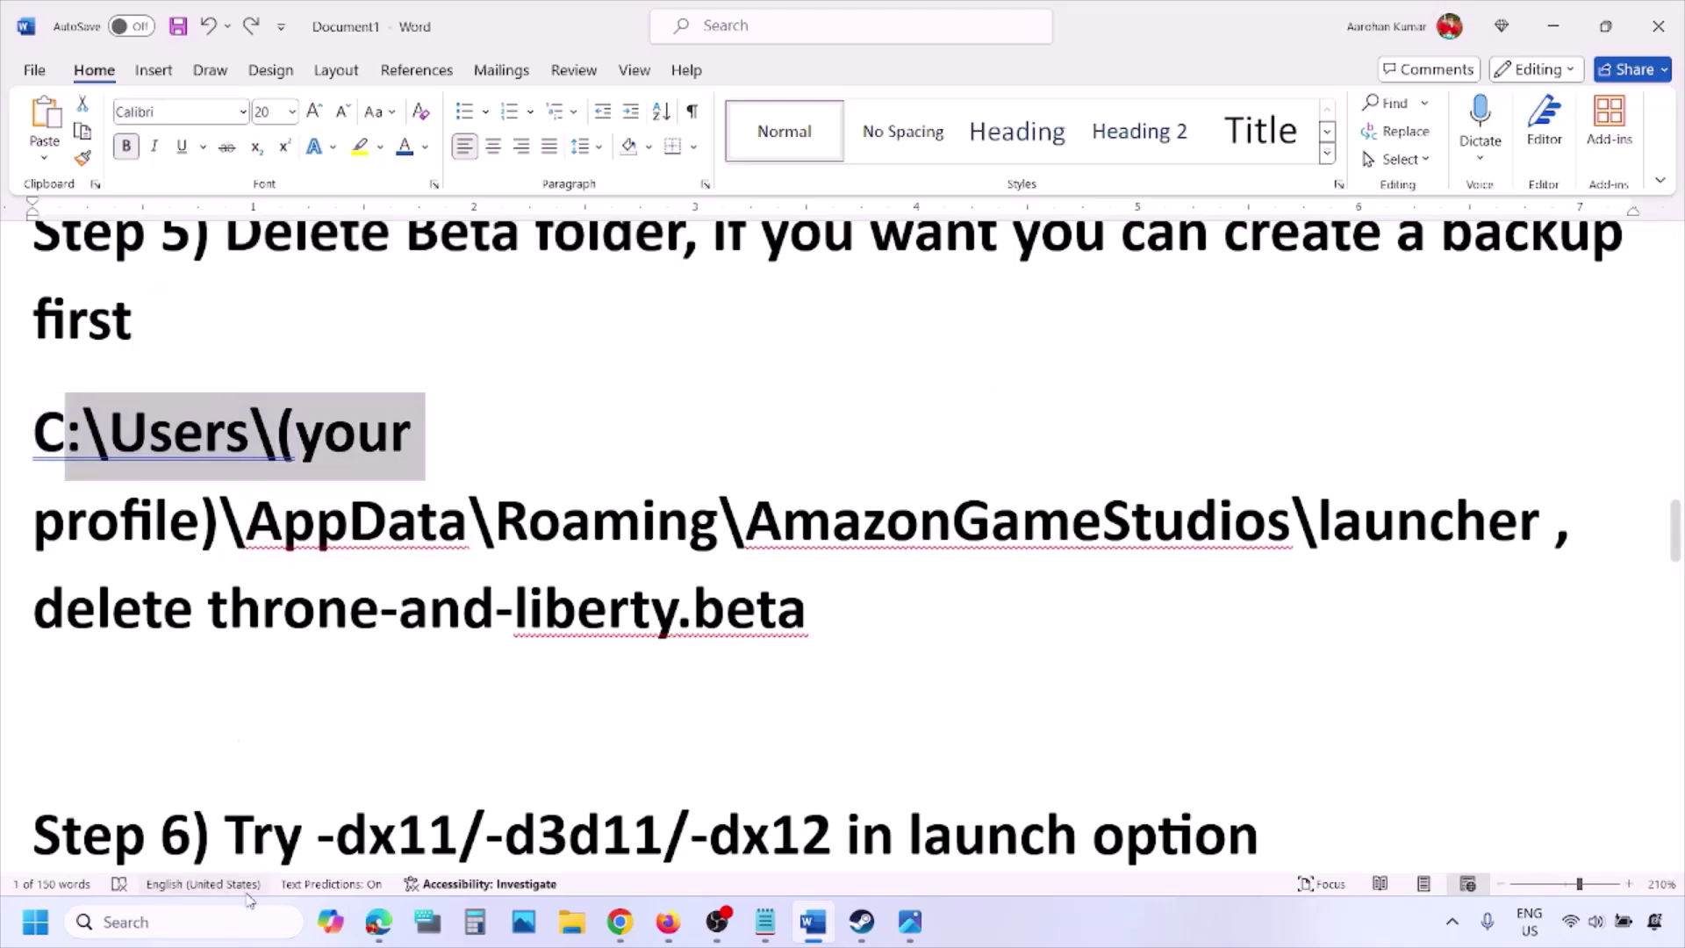
- Switch to a new File Explorer window and open the user's profile folder under C:\Users
right_click(571, 922)
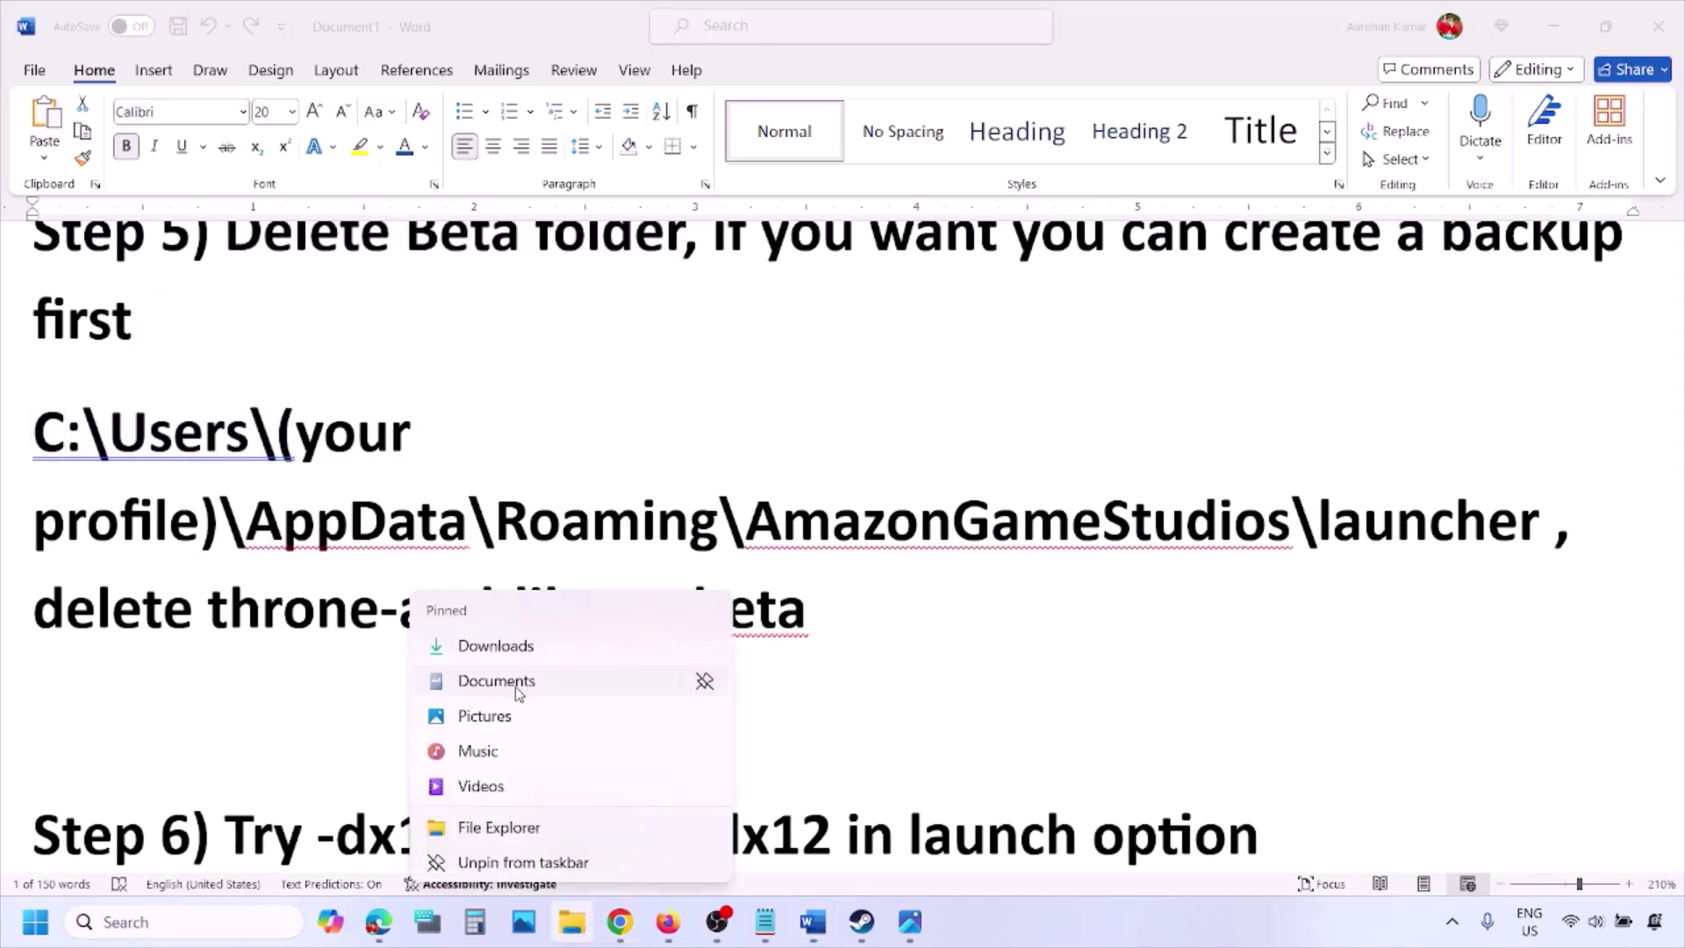
click(498, 826)
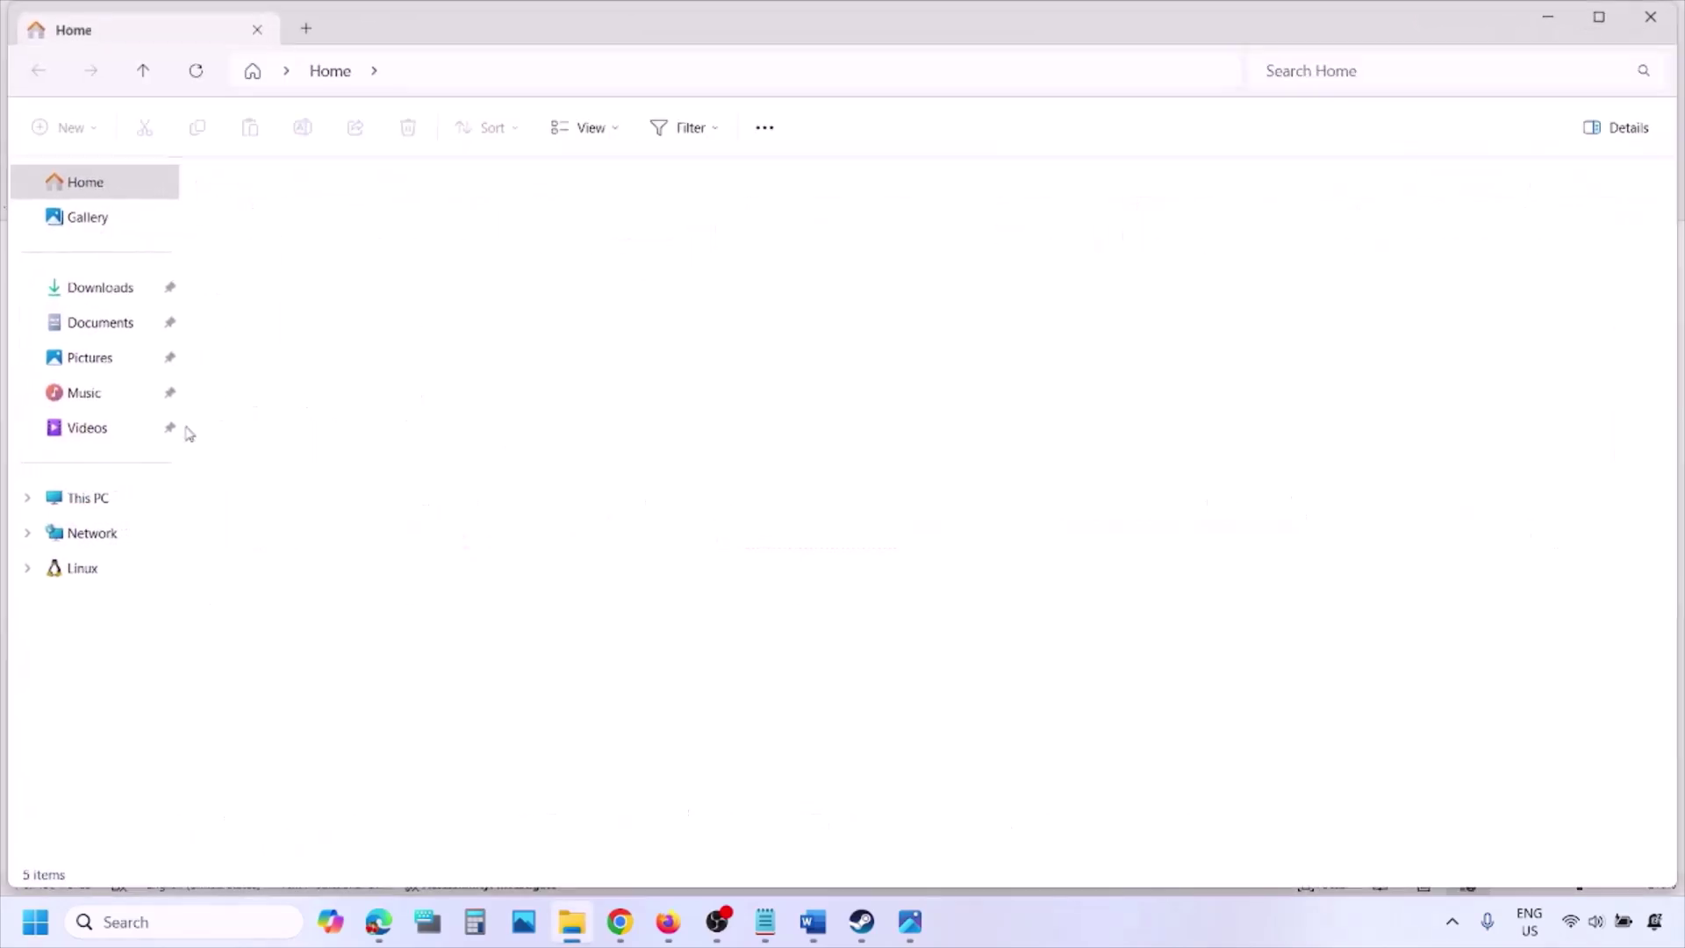
click(87, 497)
double_click(392, 242)
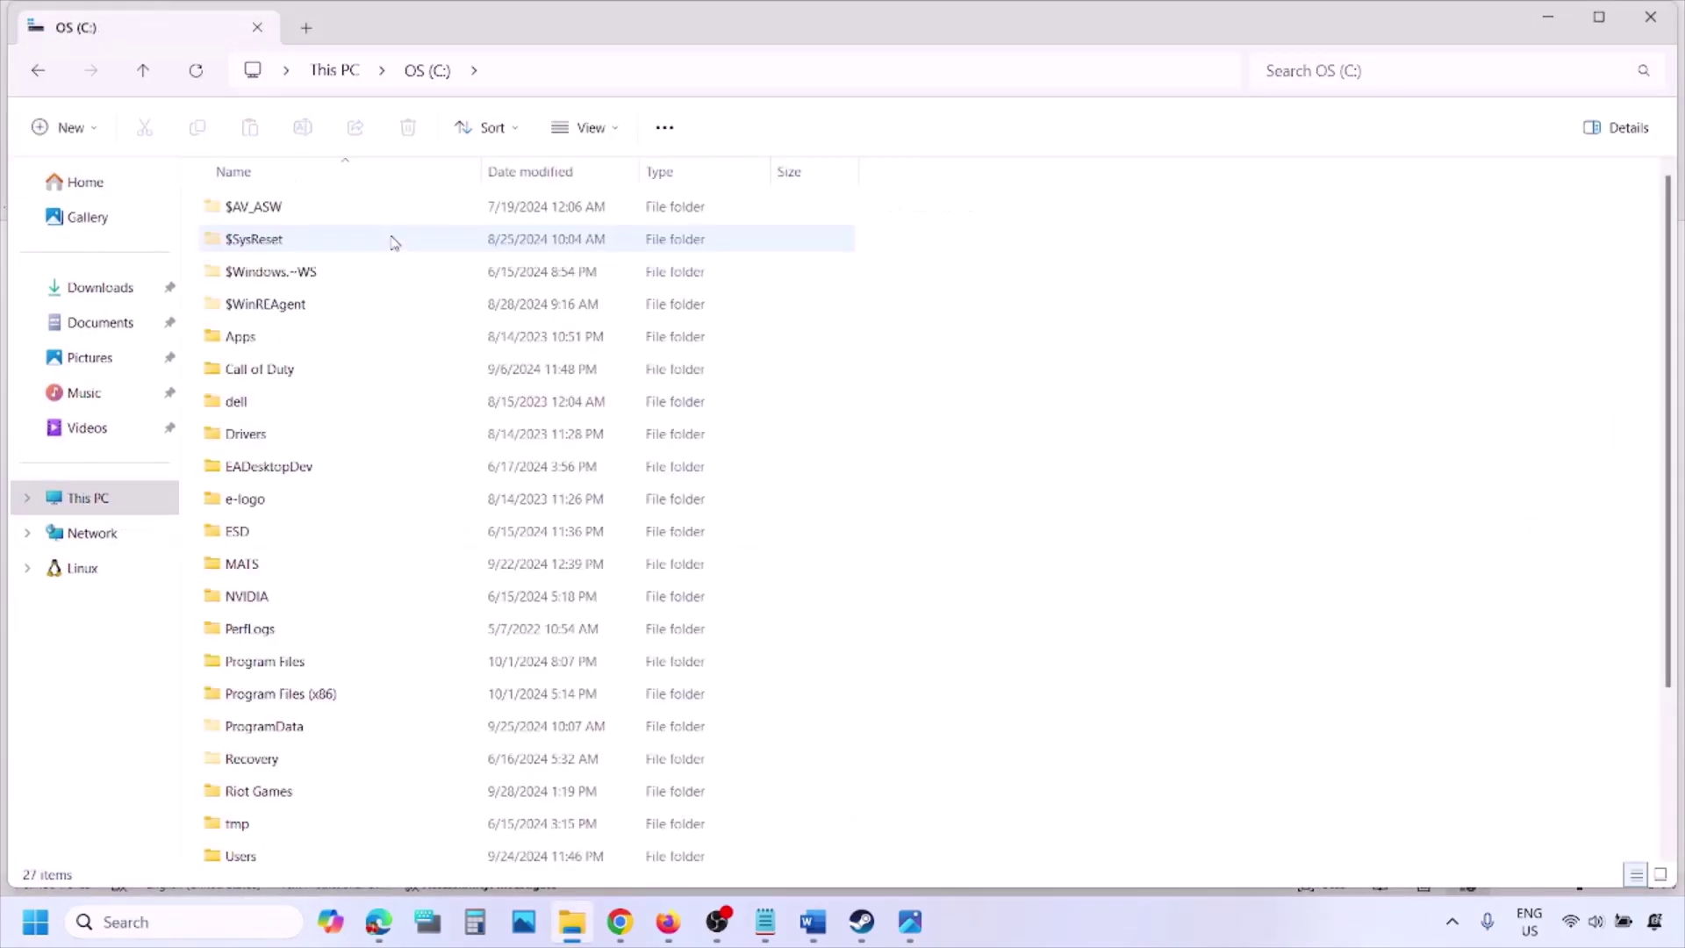
scroll(357, 561, down, 5)
double_click(255, 662)
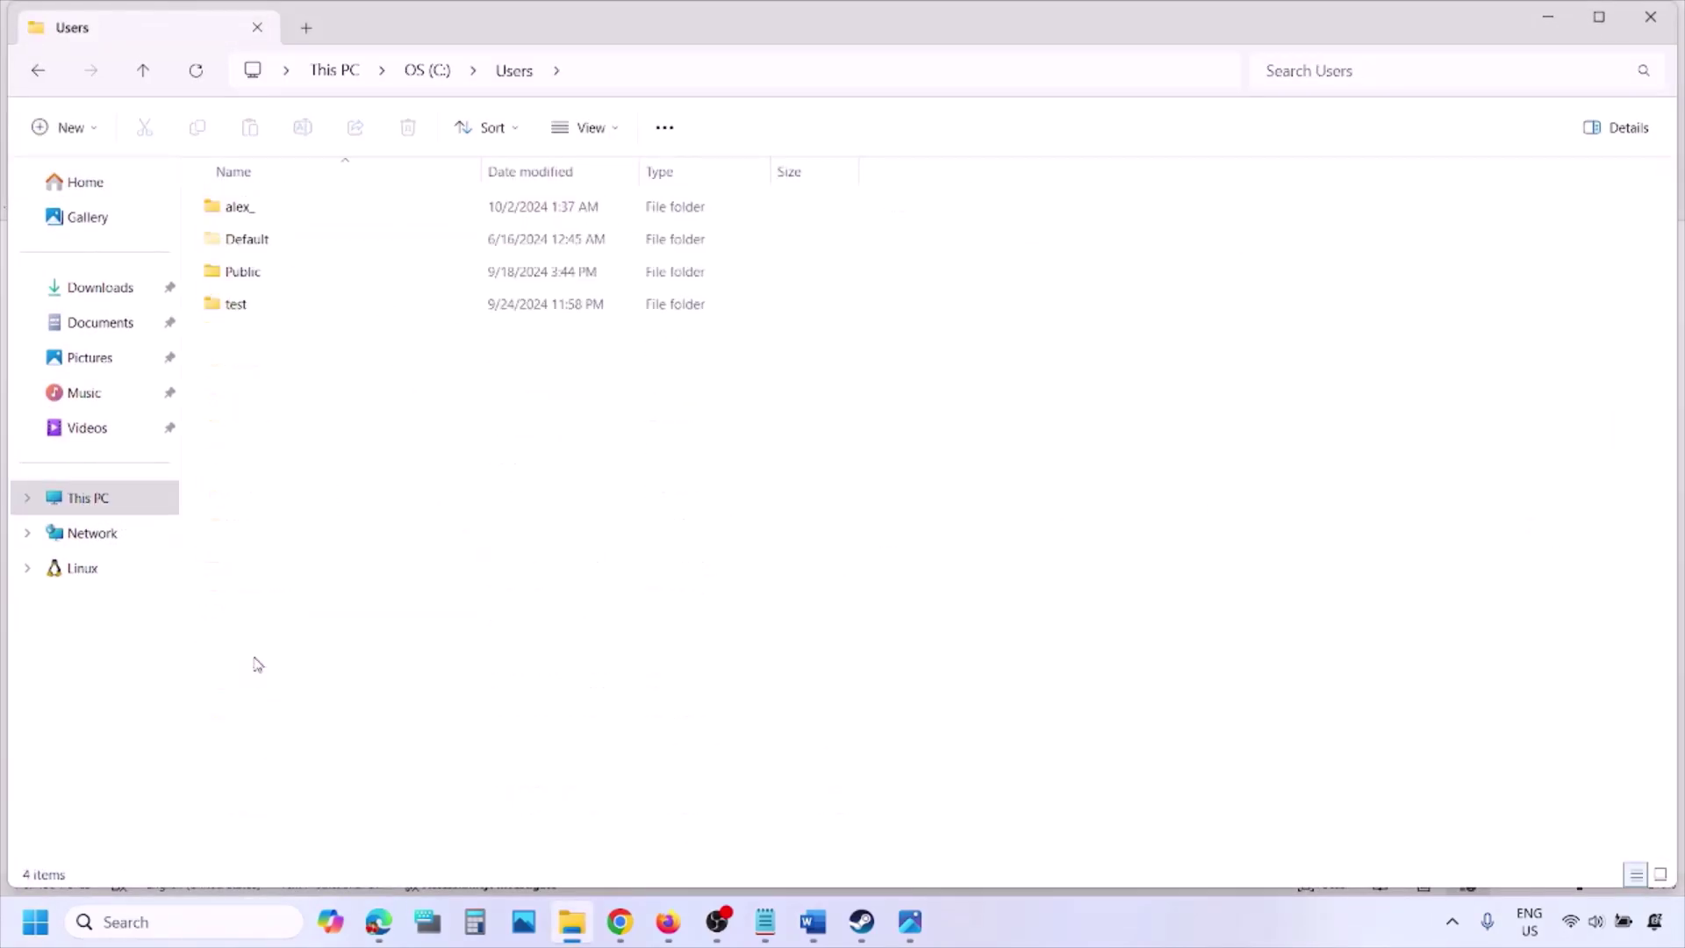
click(242, 211)
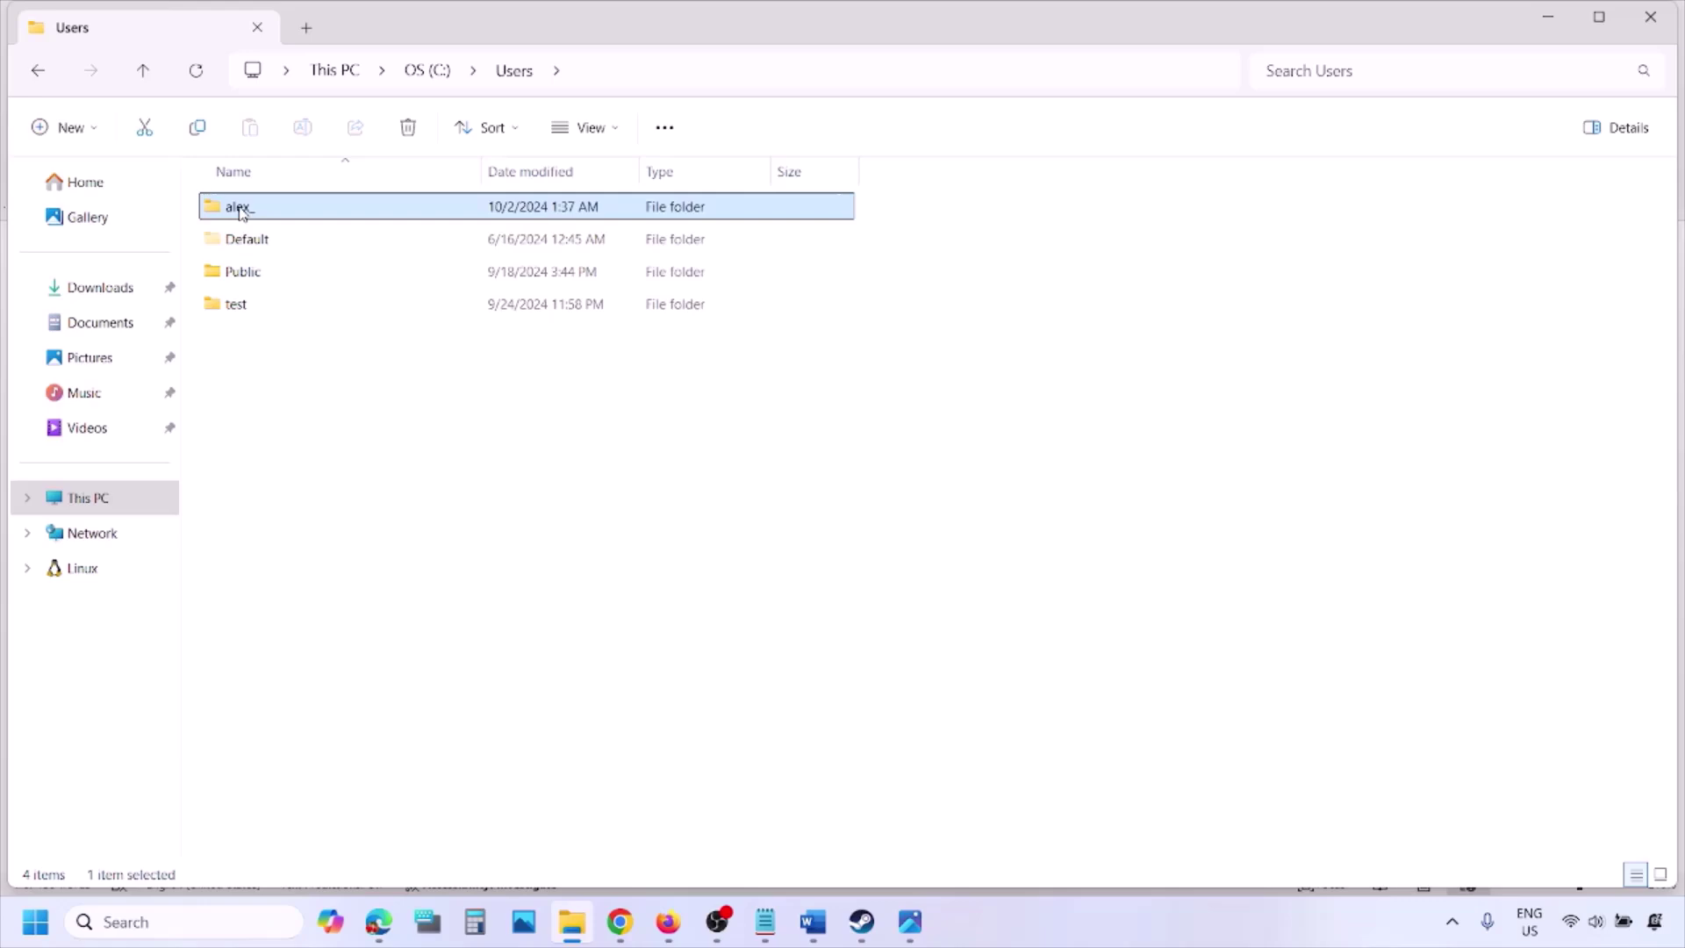
double_click(297, 209)
- Check the Hidden items display option for the profile folder and open AppData
click(267, 409)
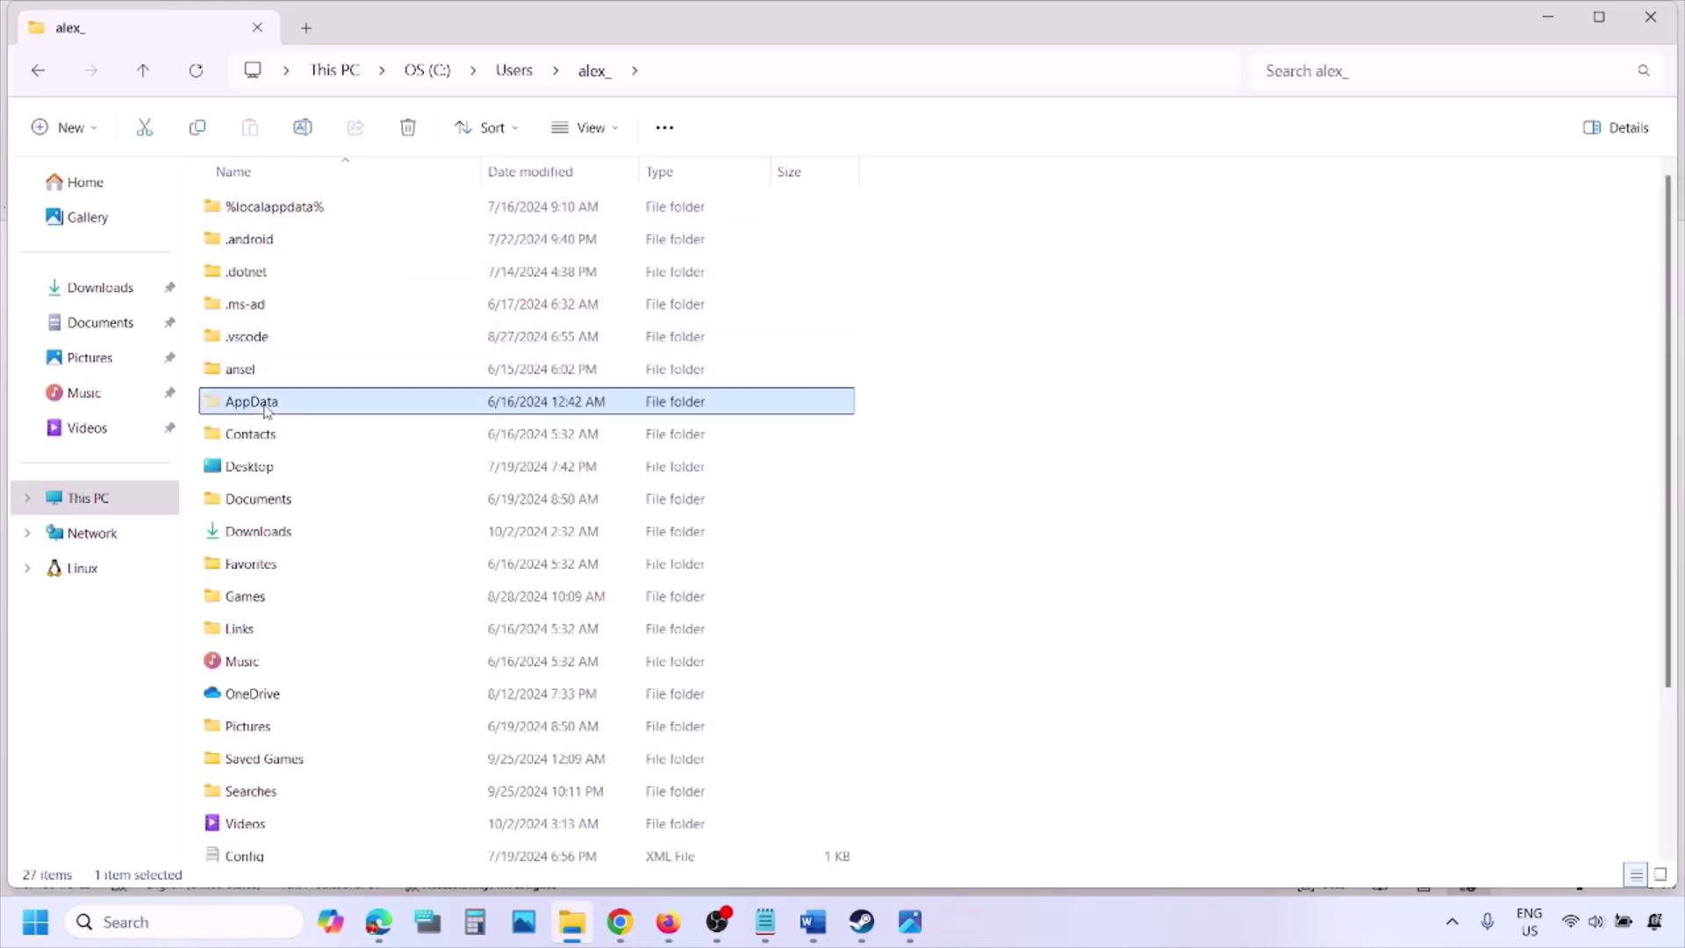
click(623, 130)
mouse_move(602, 538)
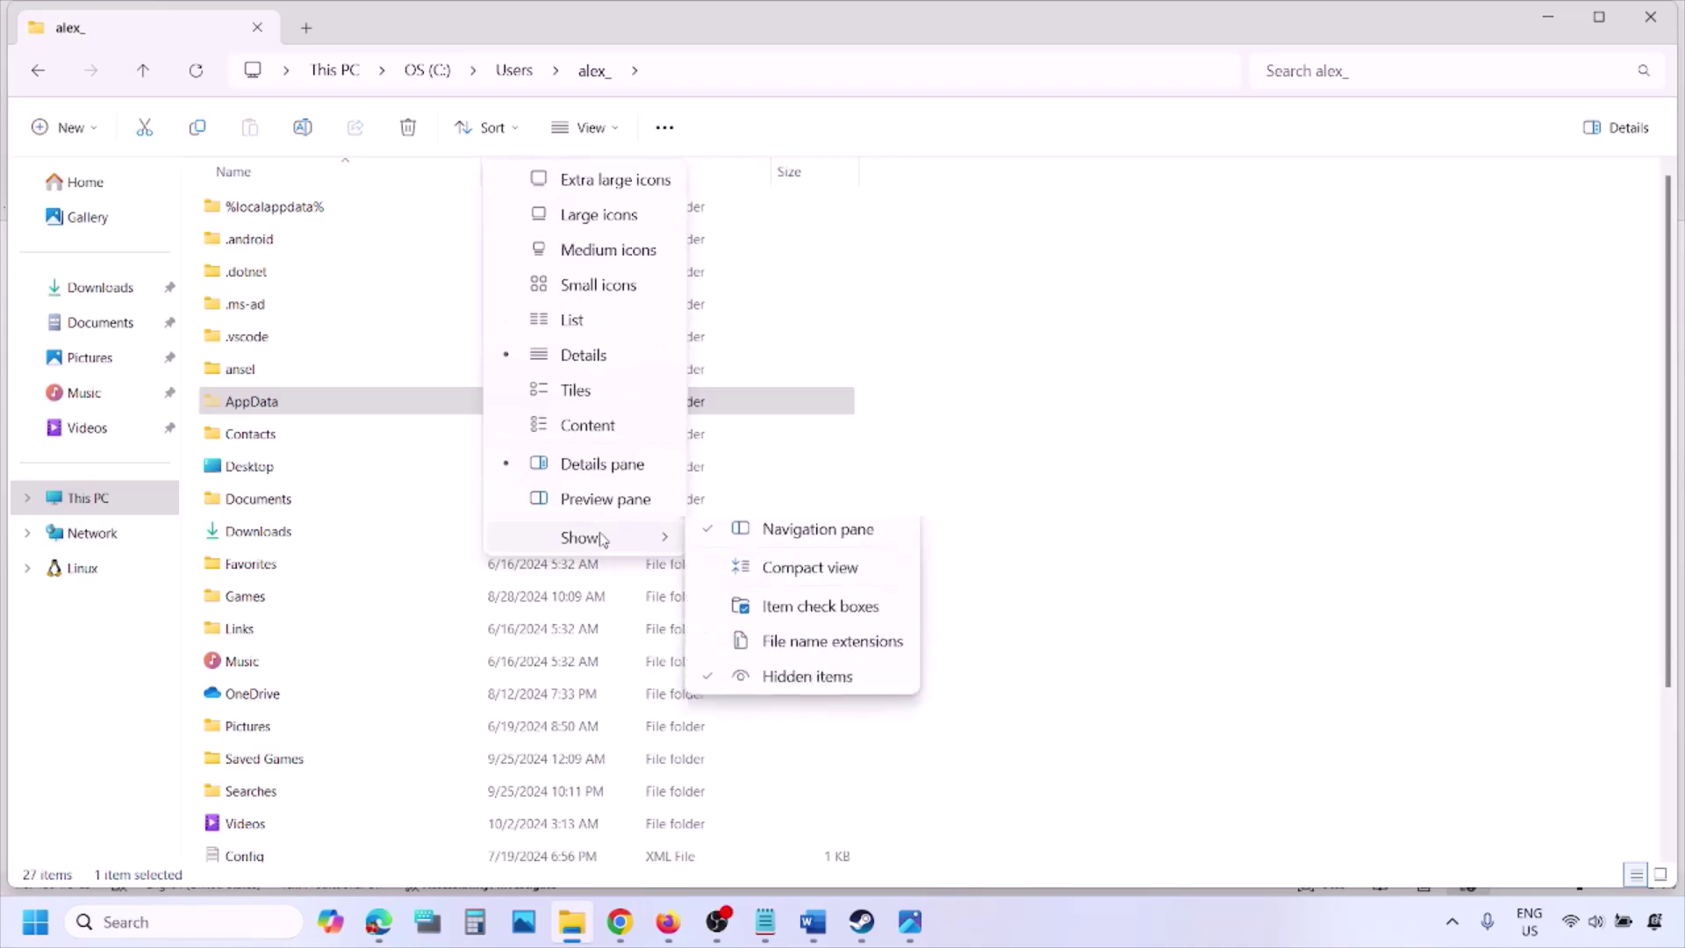
double_click(346, 411)
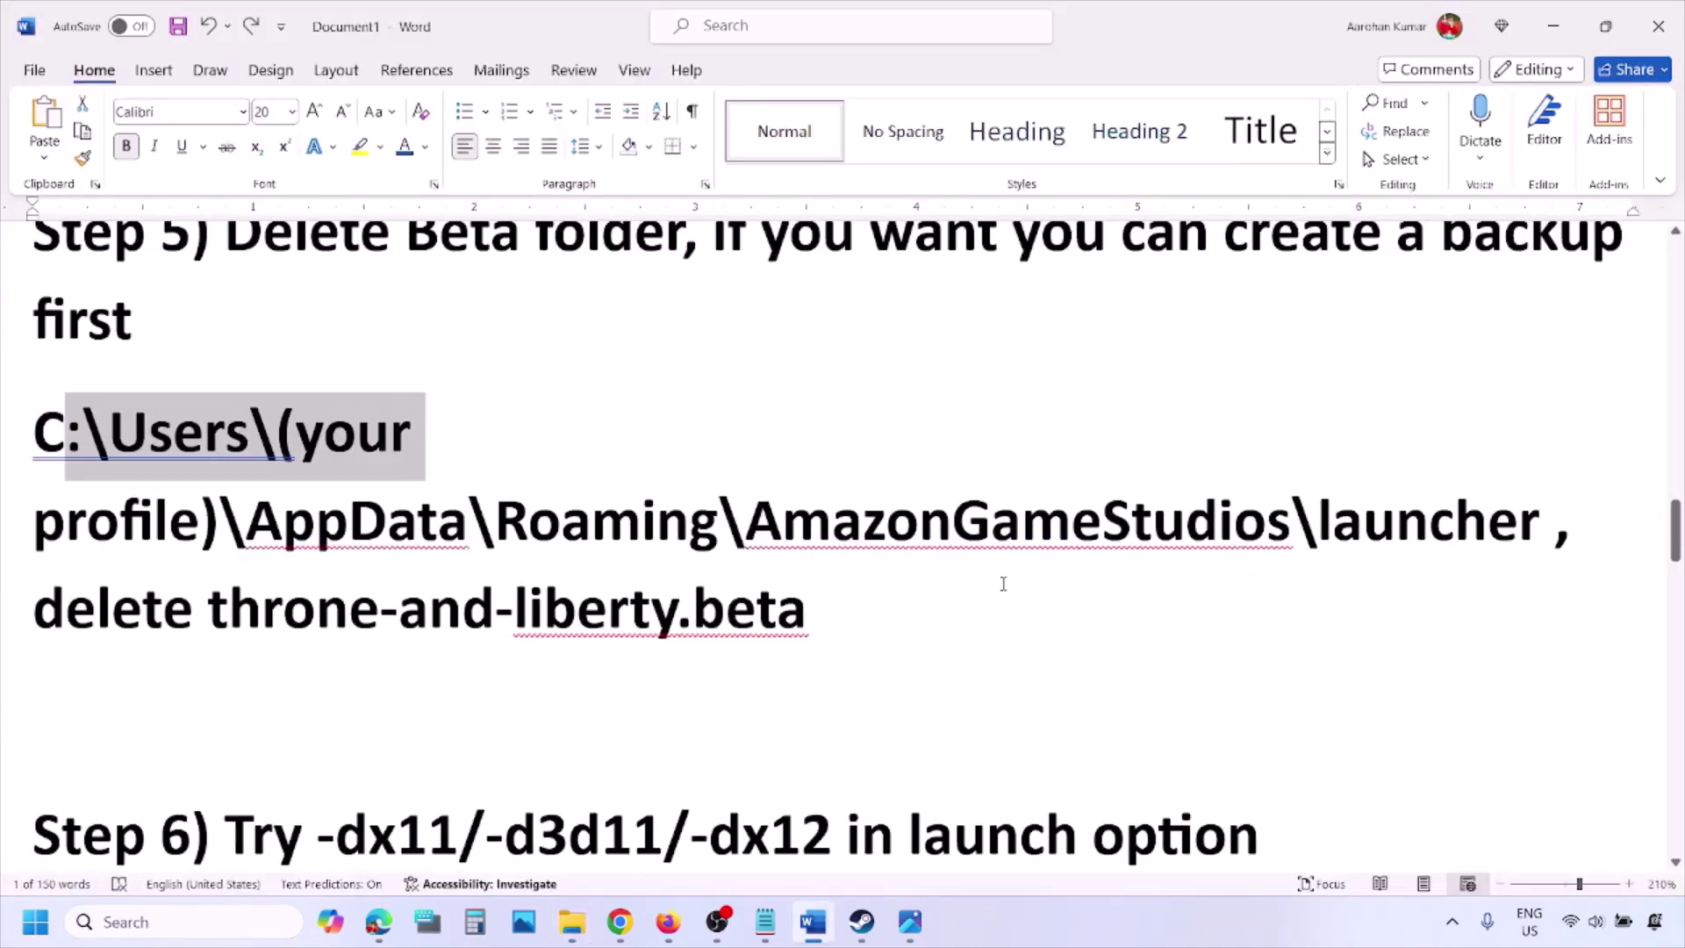
- In the Word document's Step 5, highlight the launcher folder path, "beta" and "Delete Beta folder"
drag(522, 520, 1540, 527)
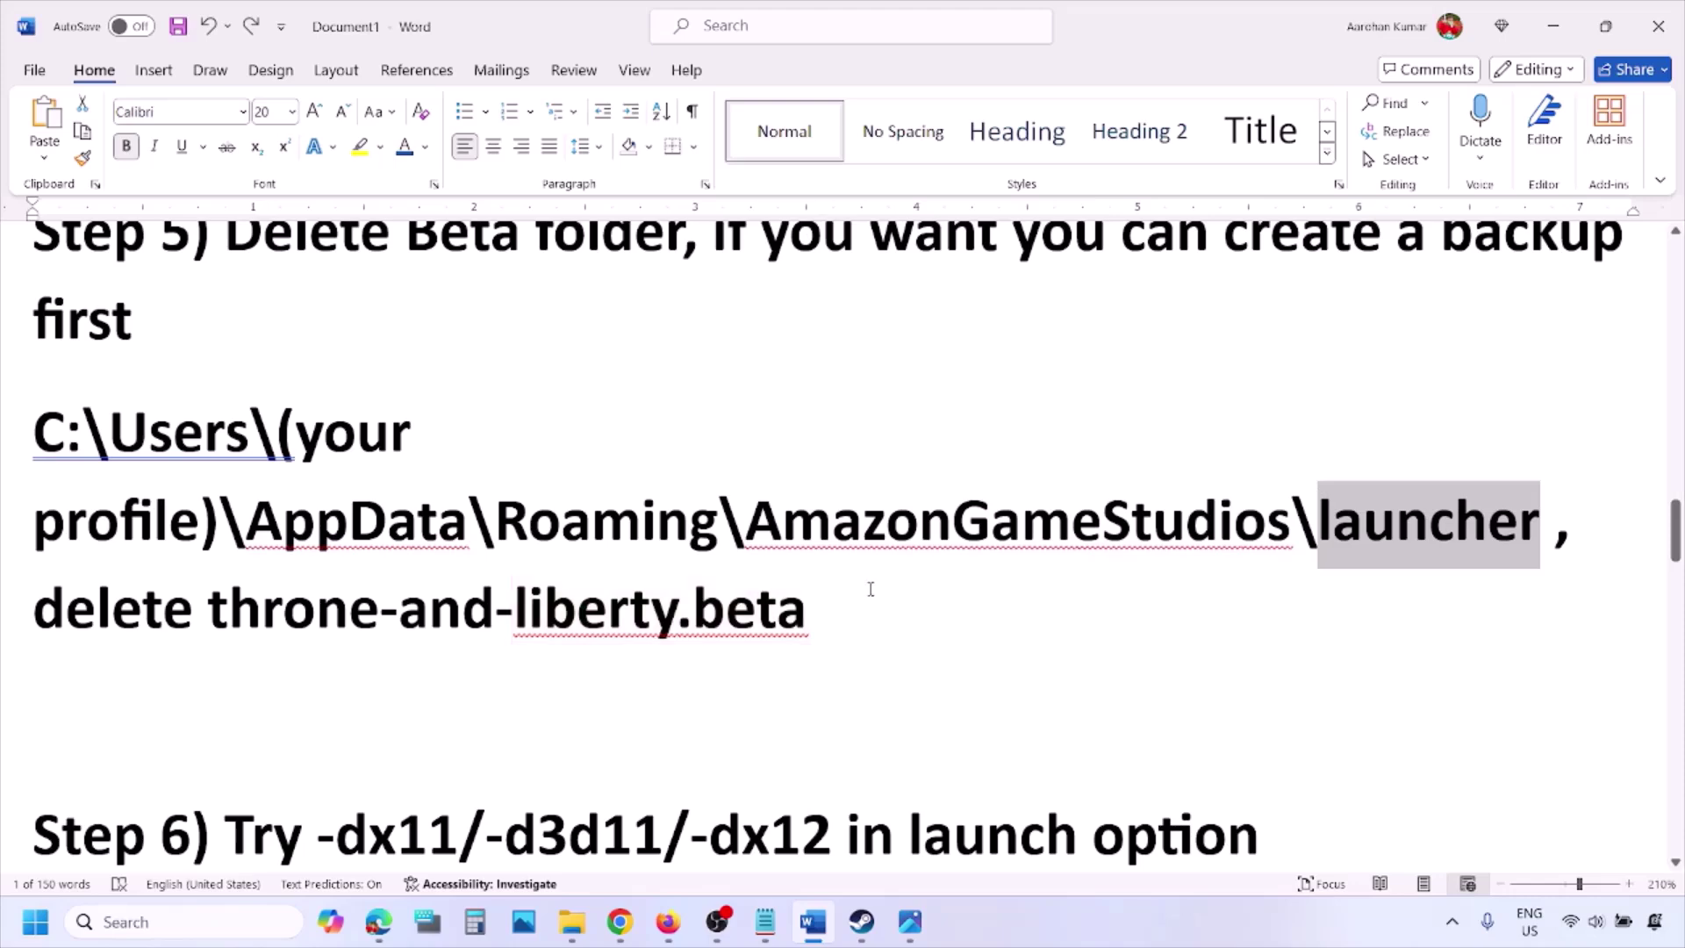
drag(869, 591, 692, 614)
scroll(590, 445, up, 1)
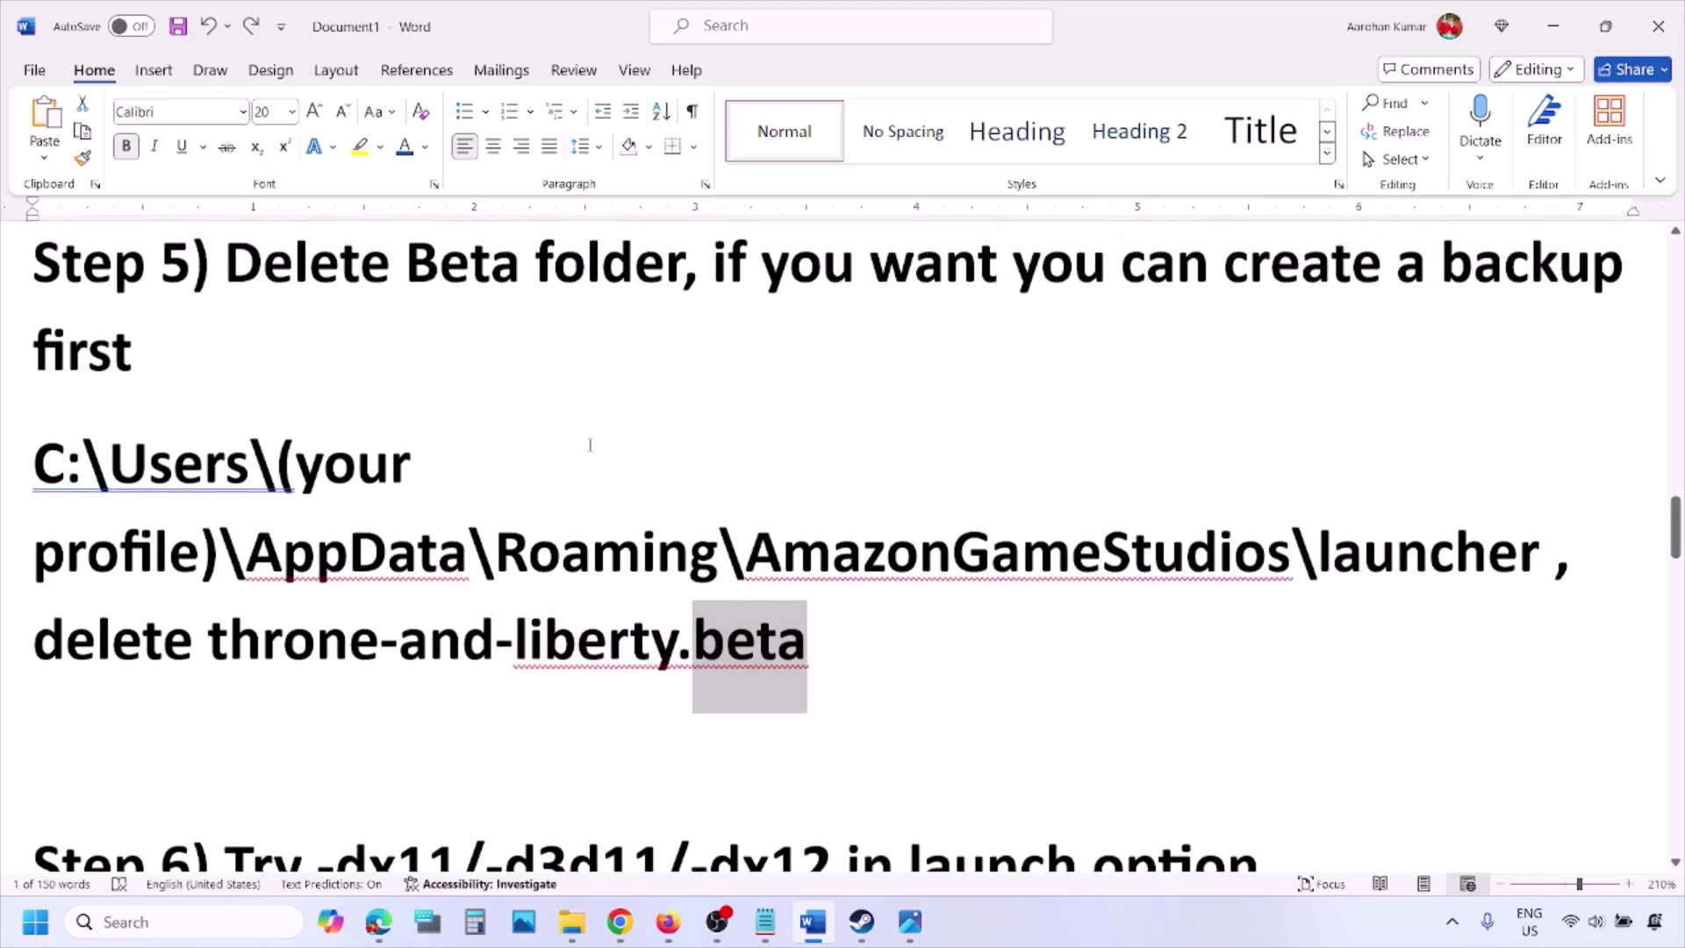
drag(279, 257, 682, 263)
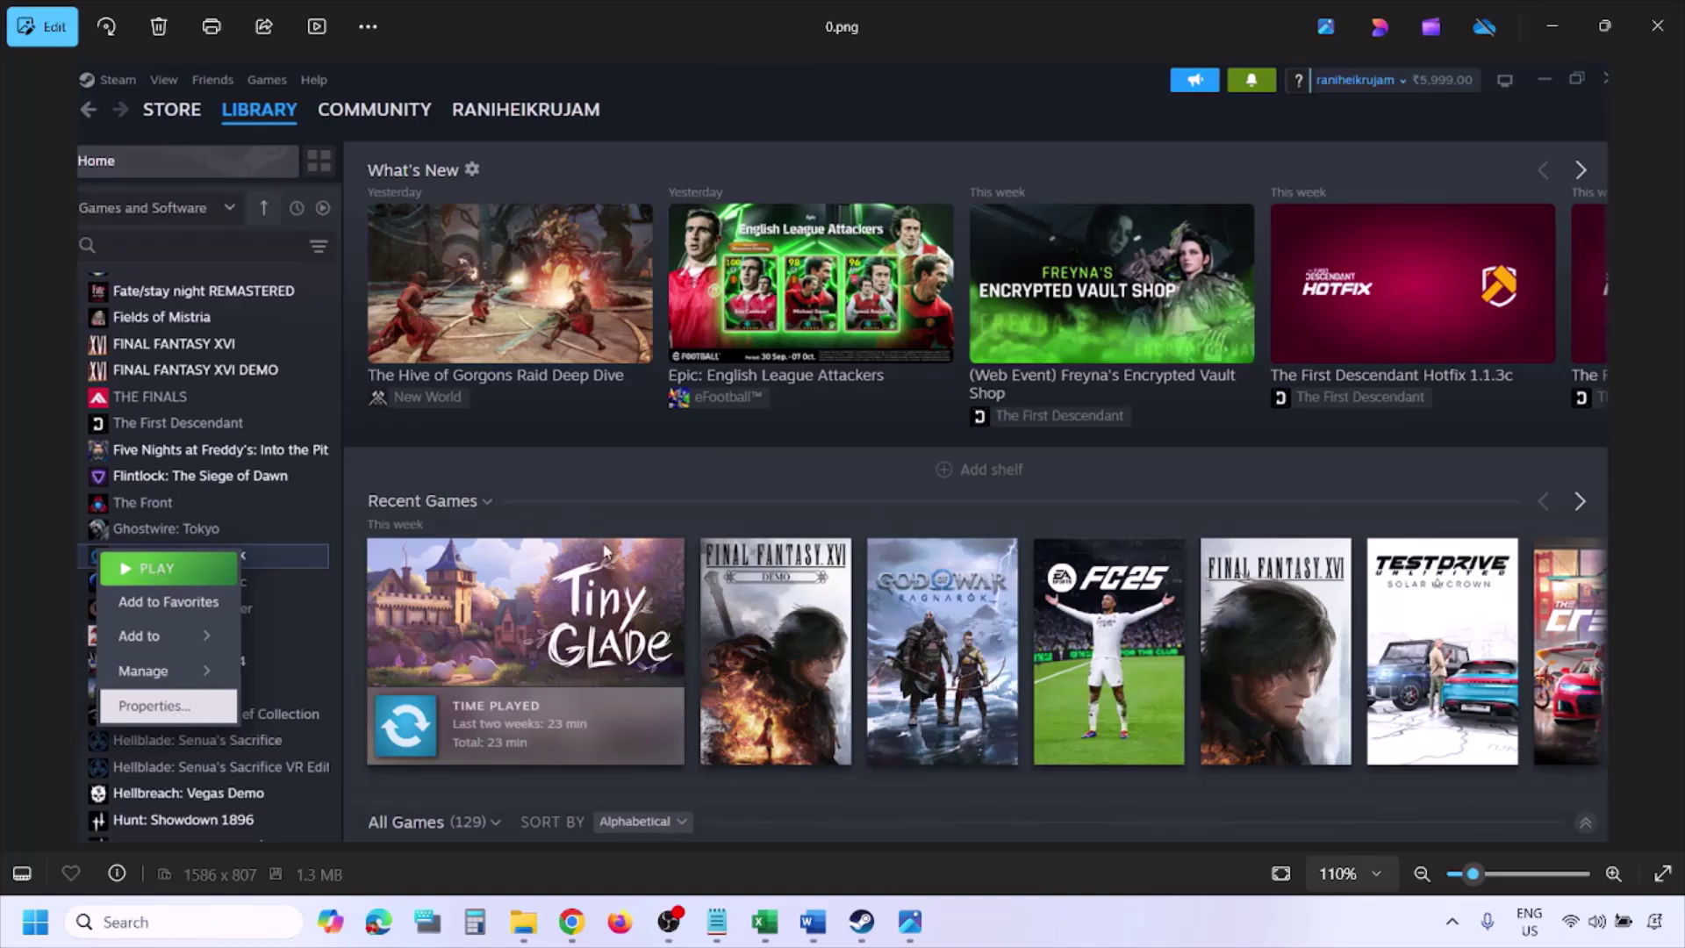
- In the Photos viewer, examine the Steam screenshots showing the game's Properties entry, Installed Files page and Browse local files option
scroll(604, 550, down, 1)
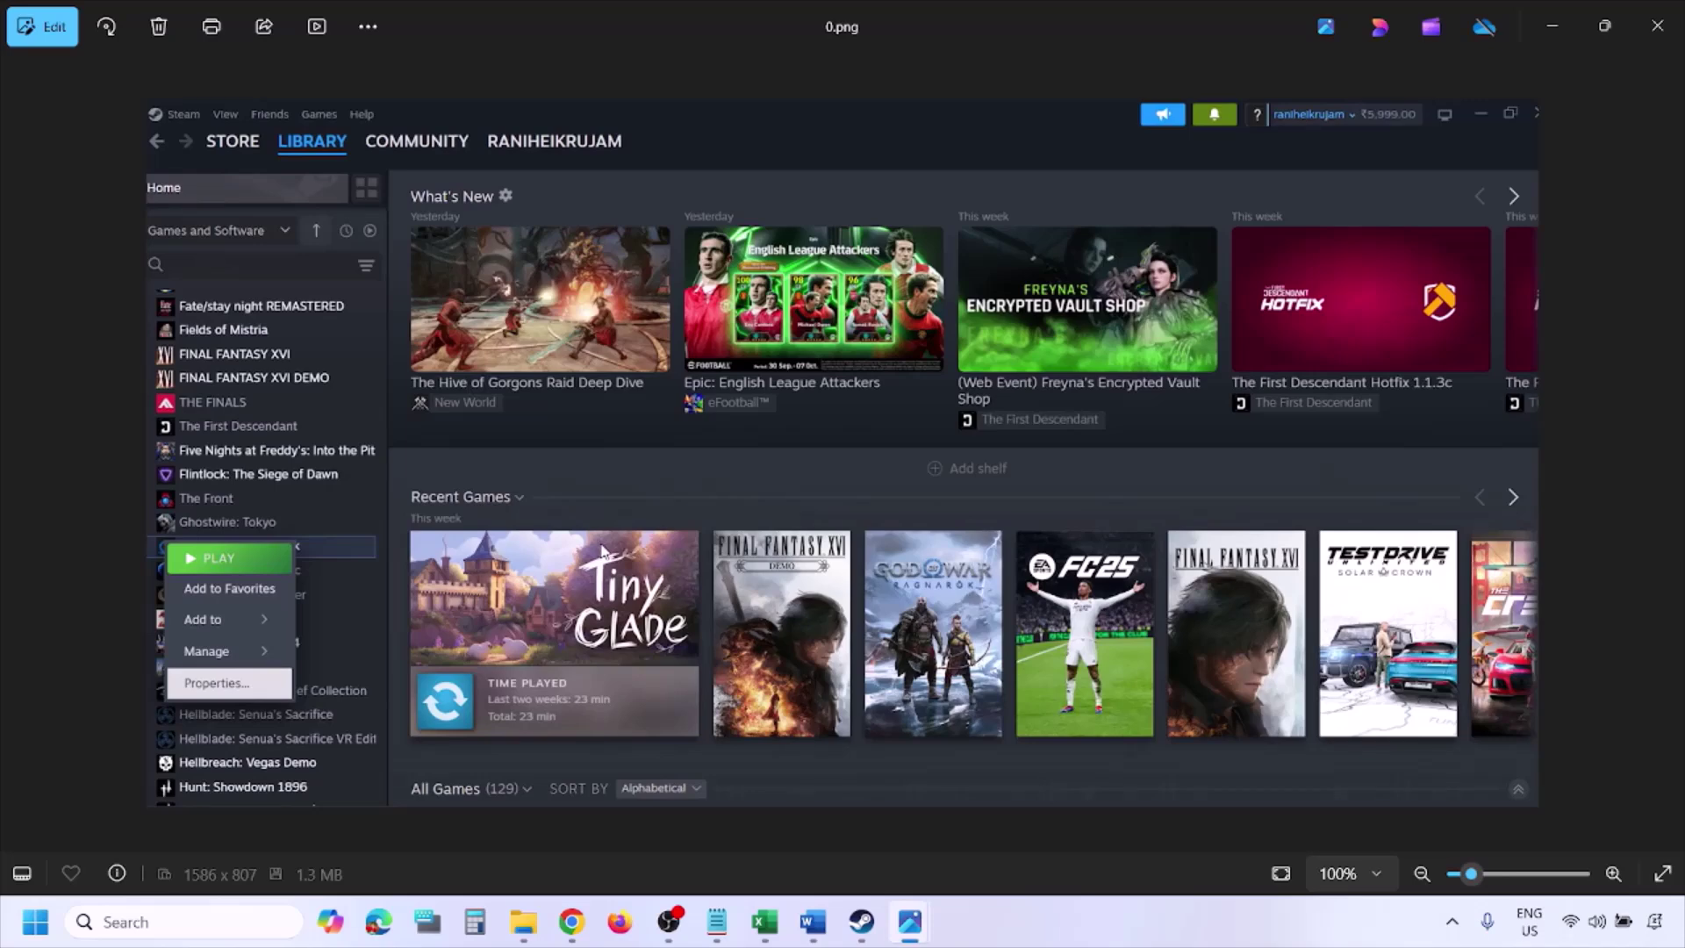
key(Right)
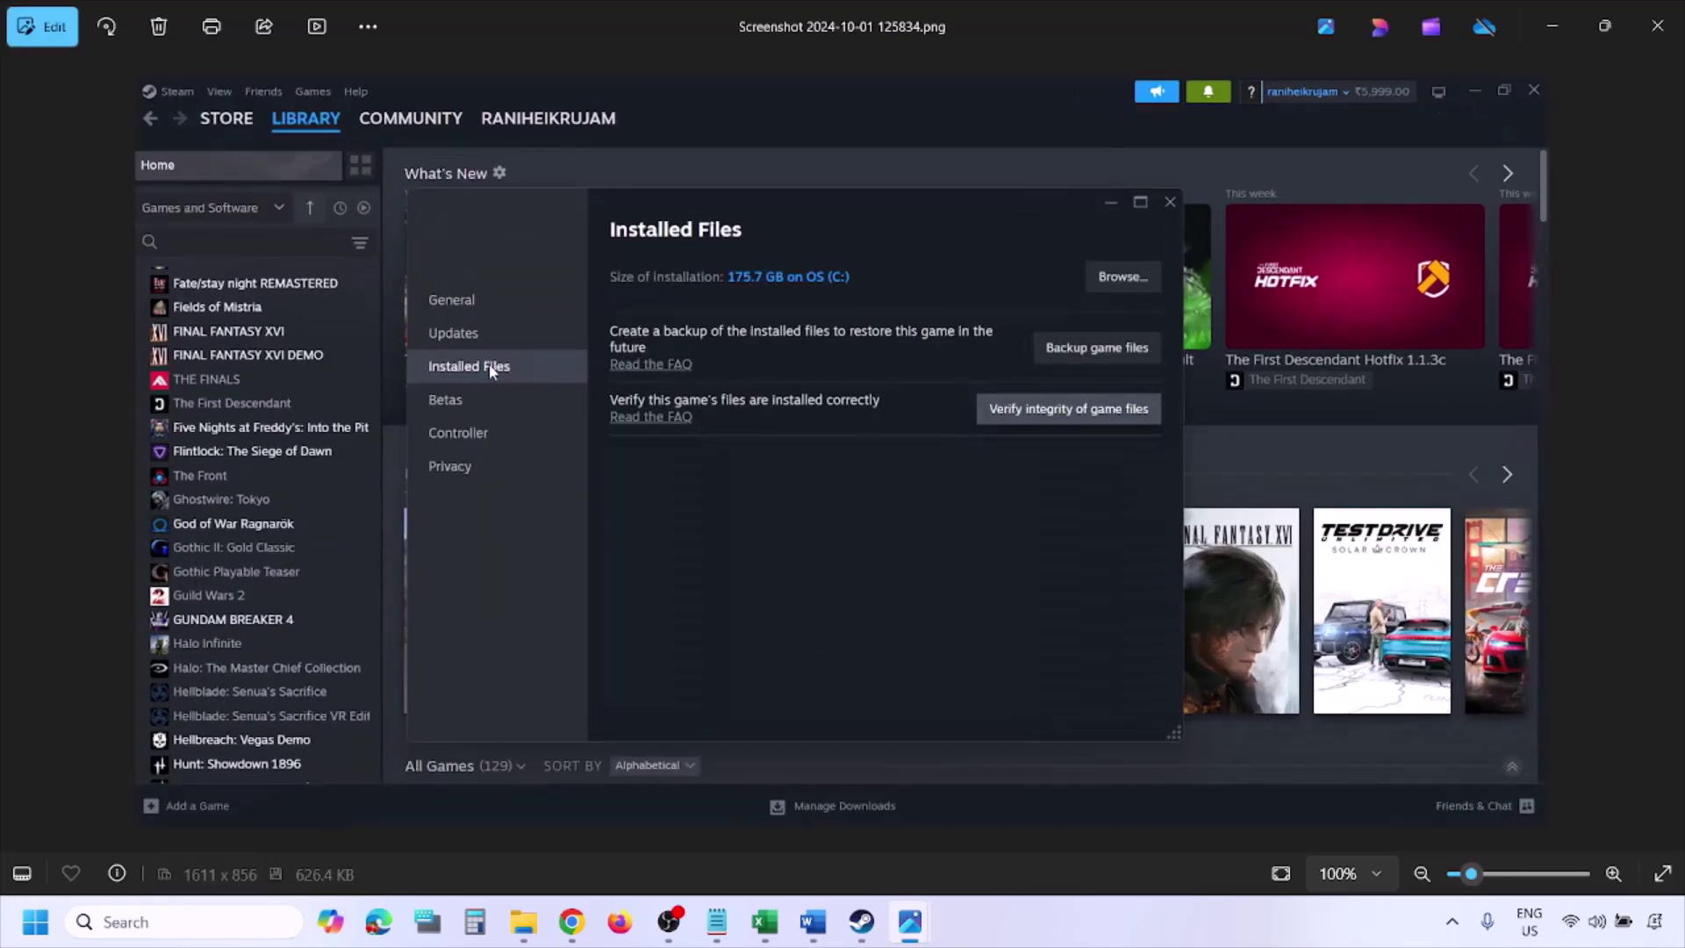
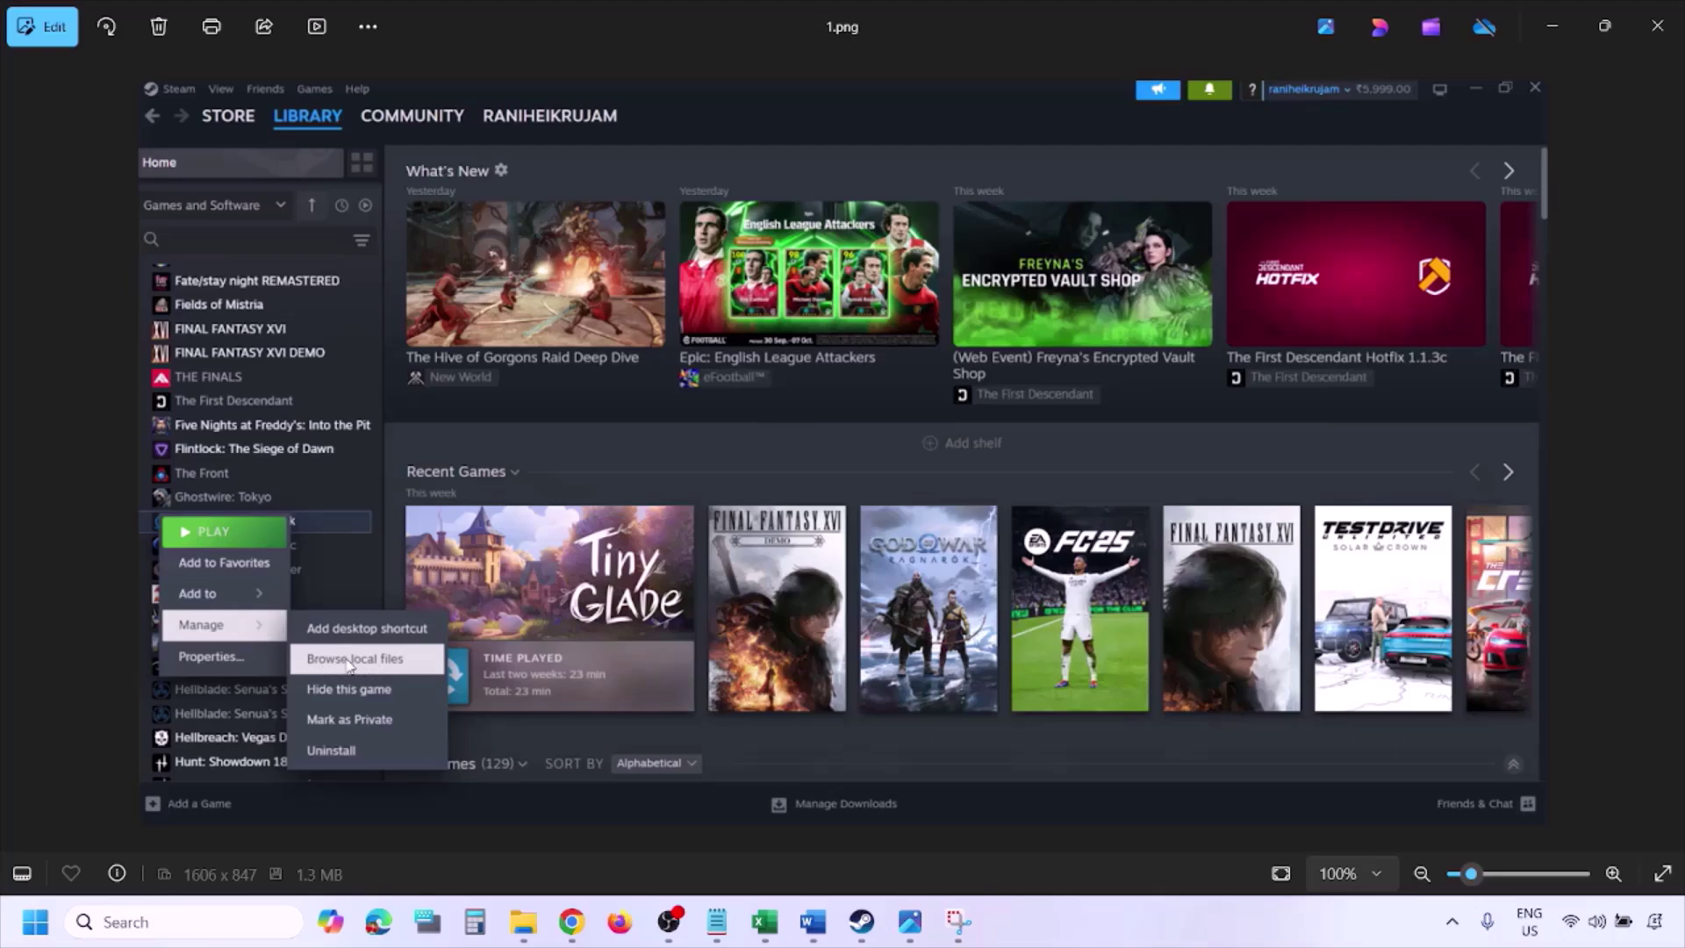
scroll(399, 656, up, 2)
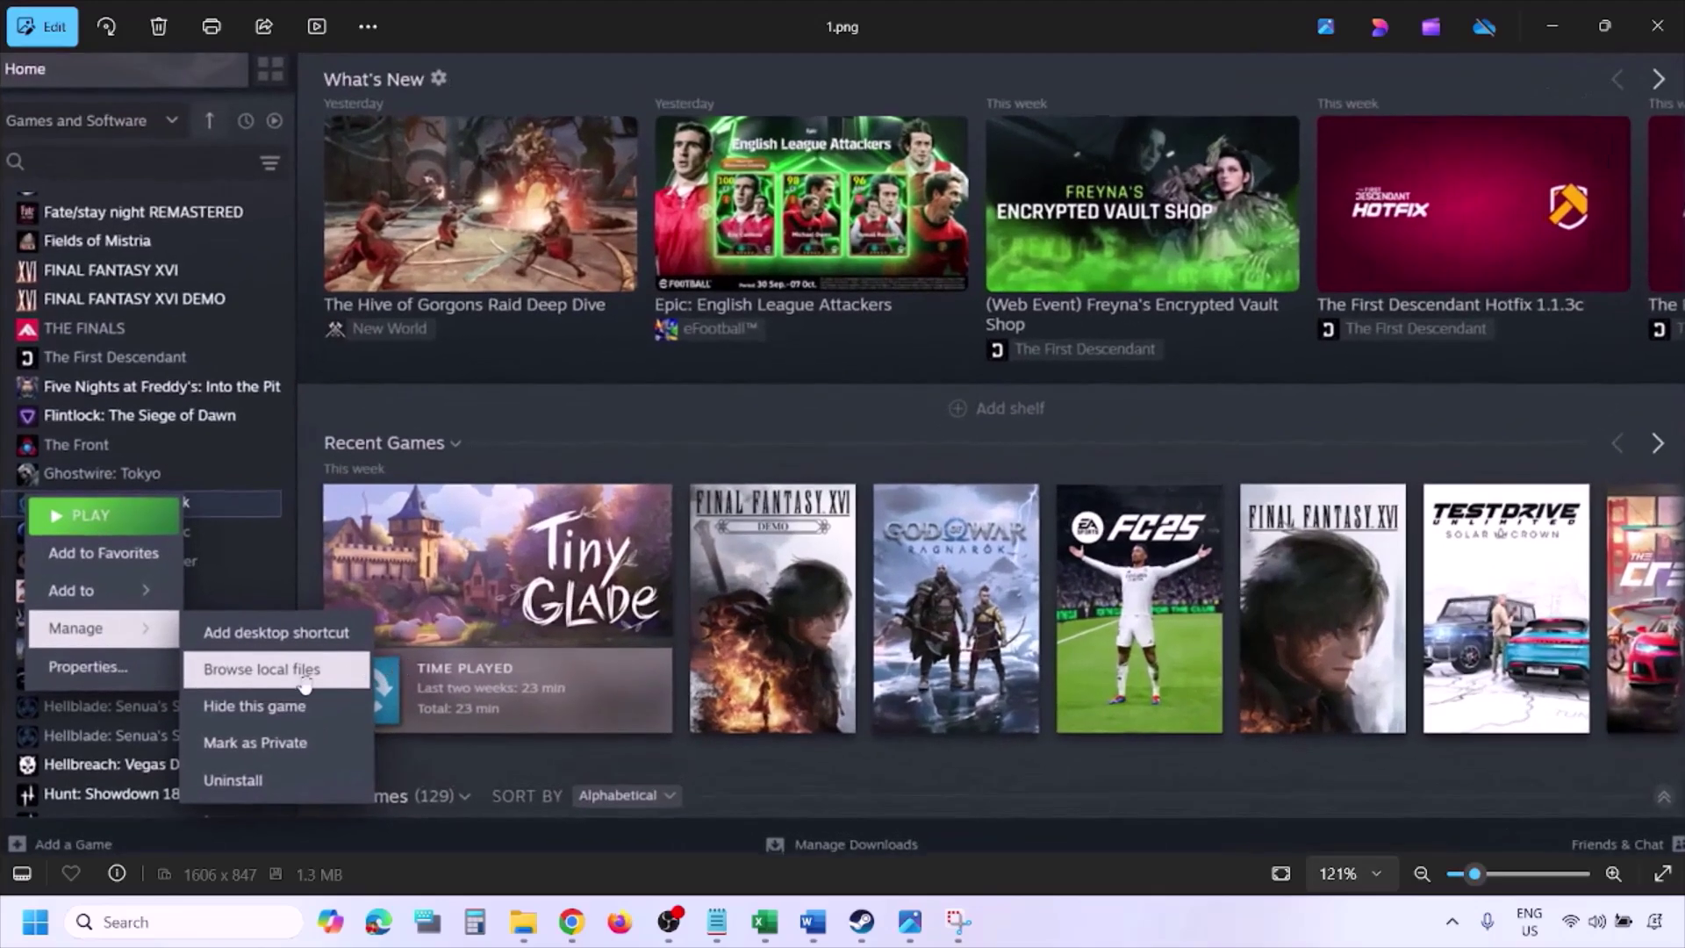
scroll(337, 678, down, 2)
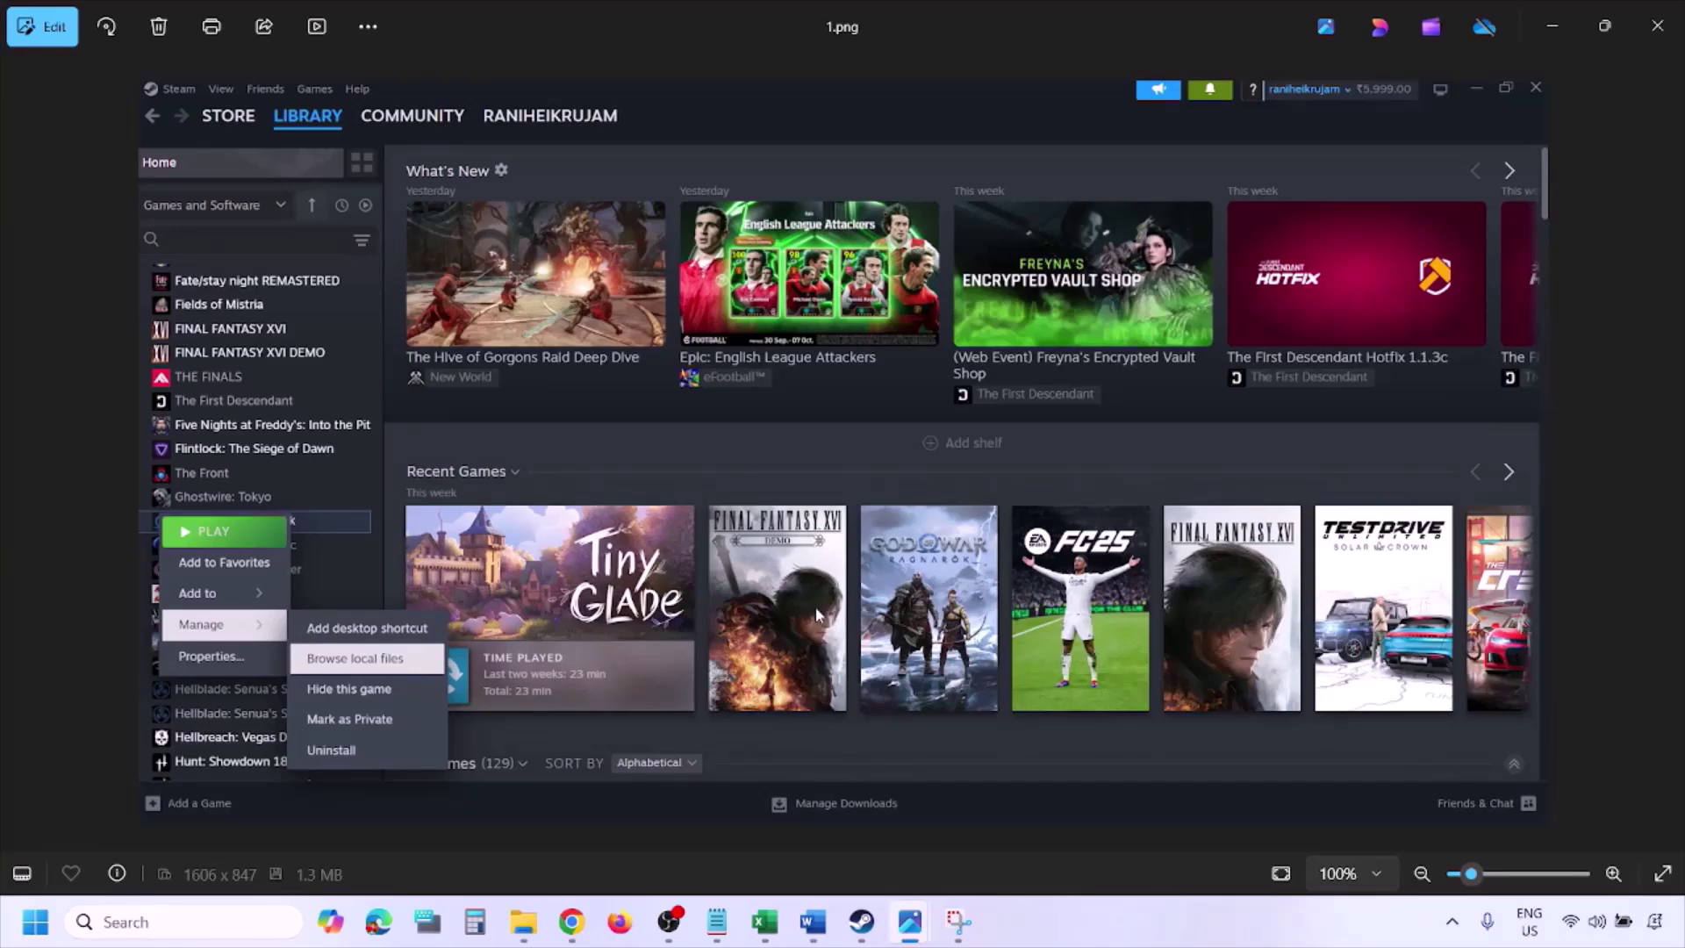
- Show 2.png and examine the Properties entry in the file's context menu up close
key(Right)
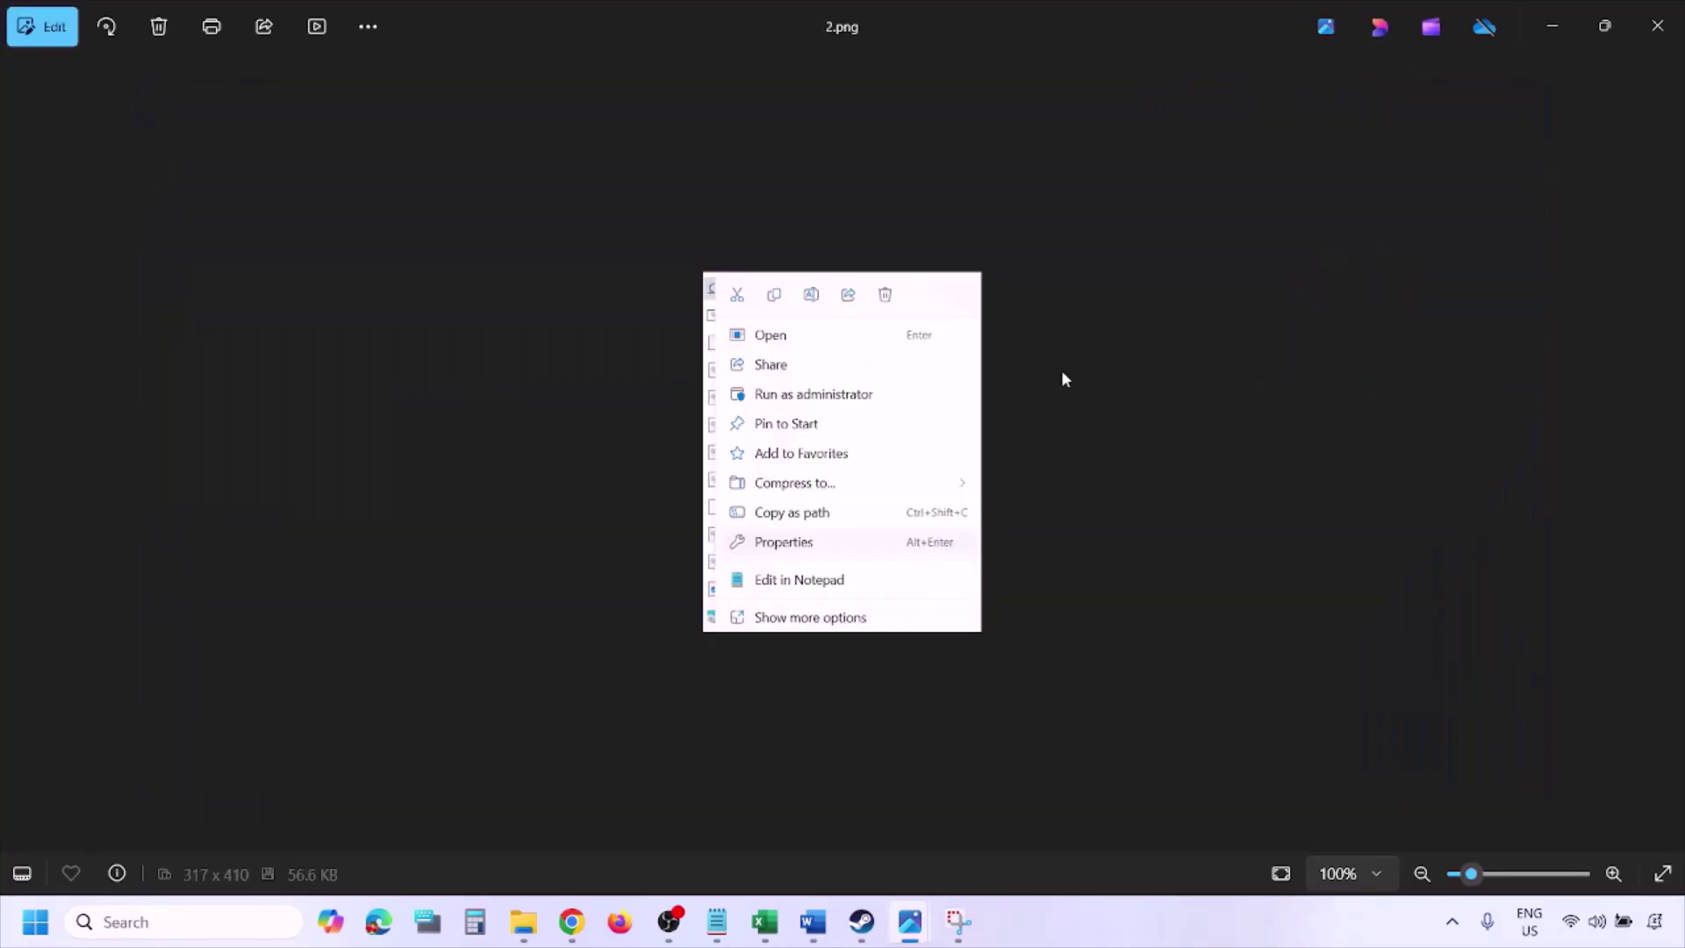
scroll(831, 531, up, 4)
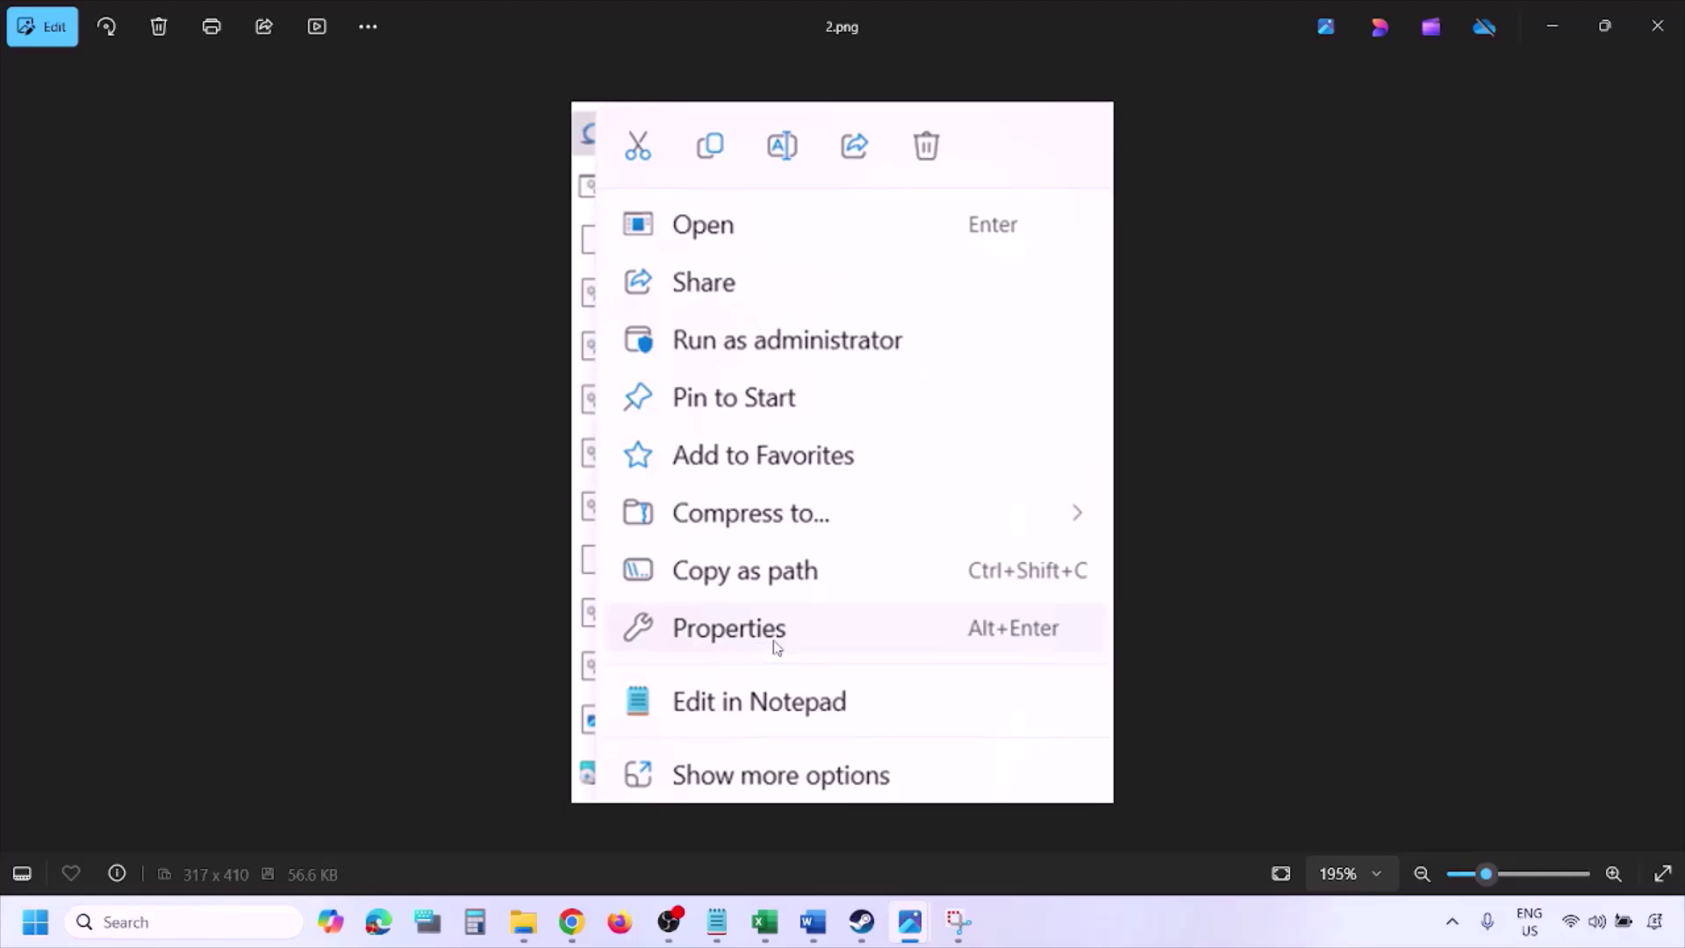
scroll(775, 644, down, 4)
- Show 3.png and examine the Compatibility settings, including "Run this program as an administrator", up close
key(Right)
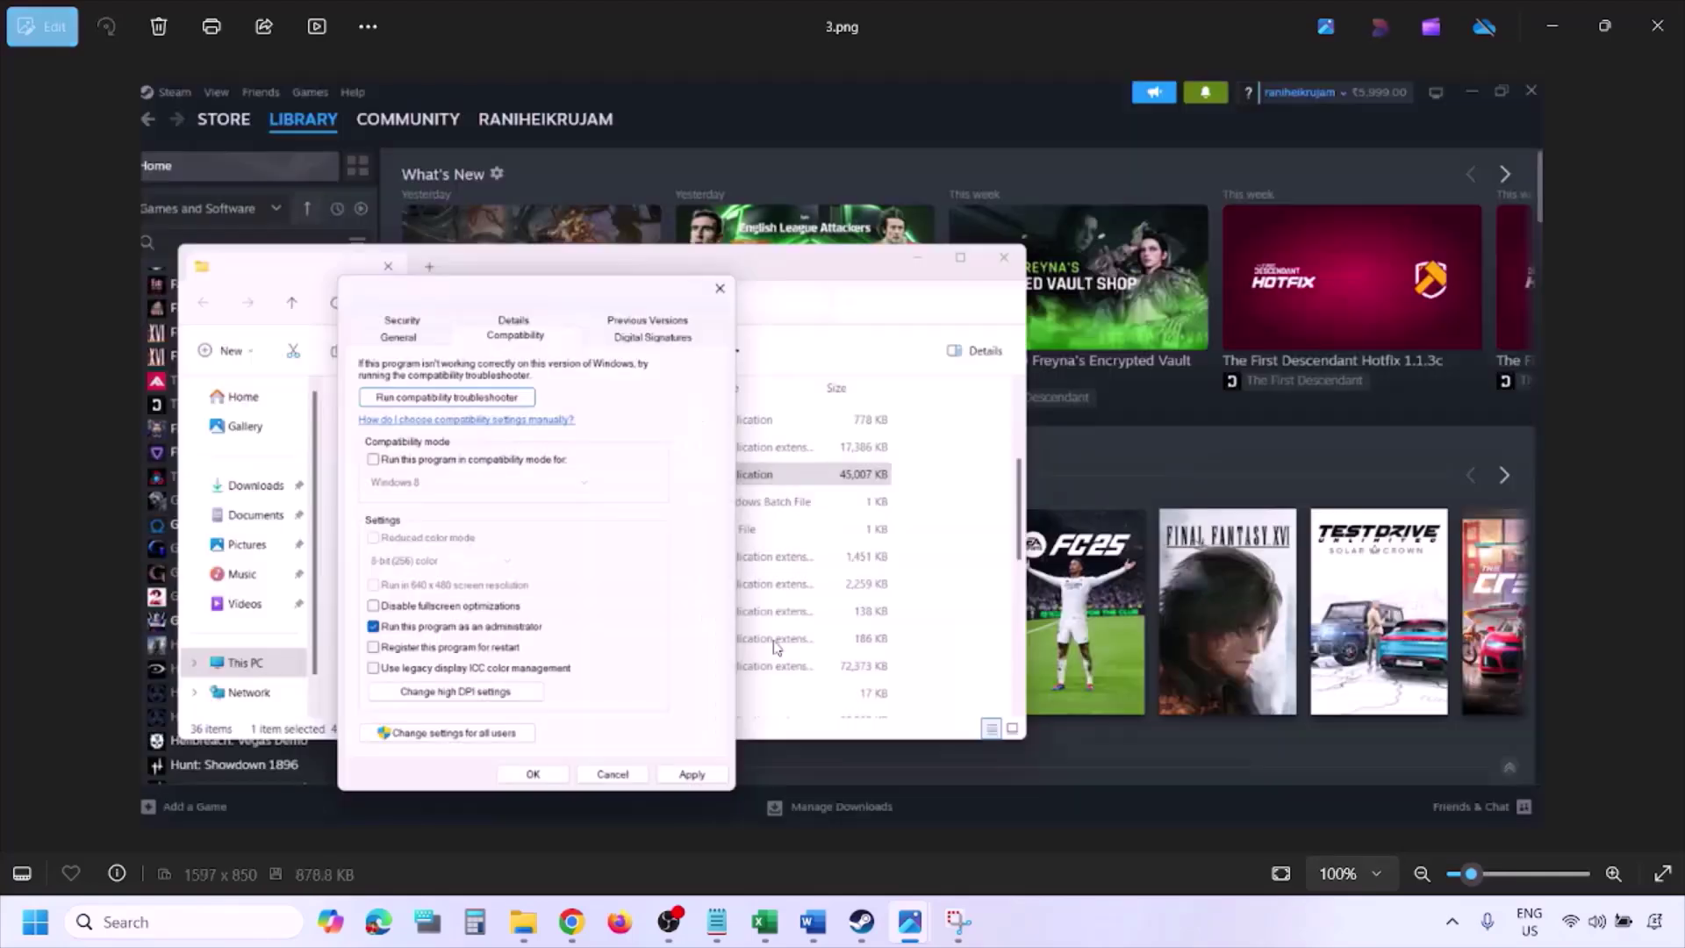
scroll(502, 497, up, 2)
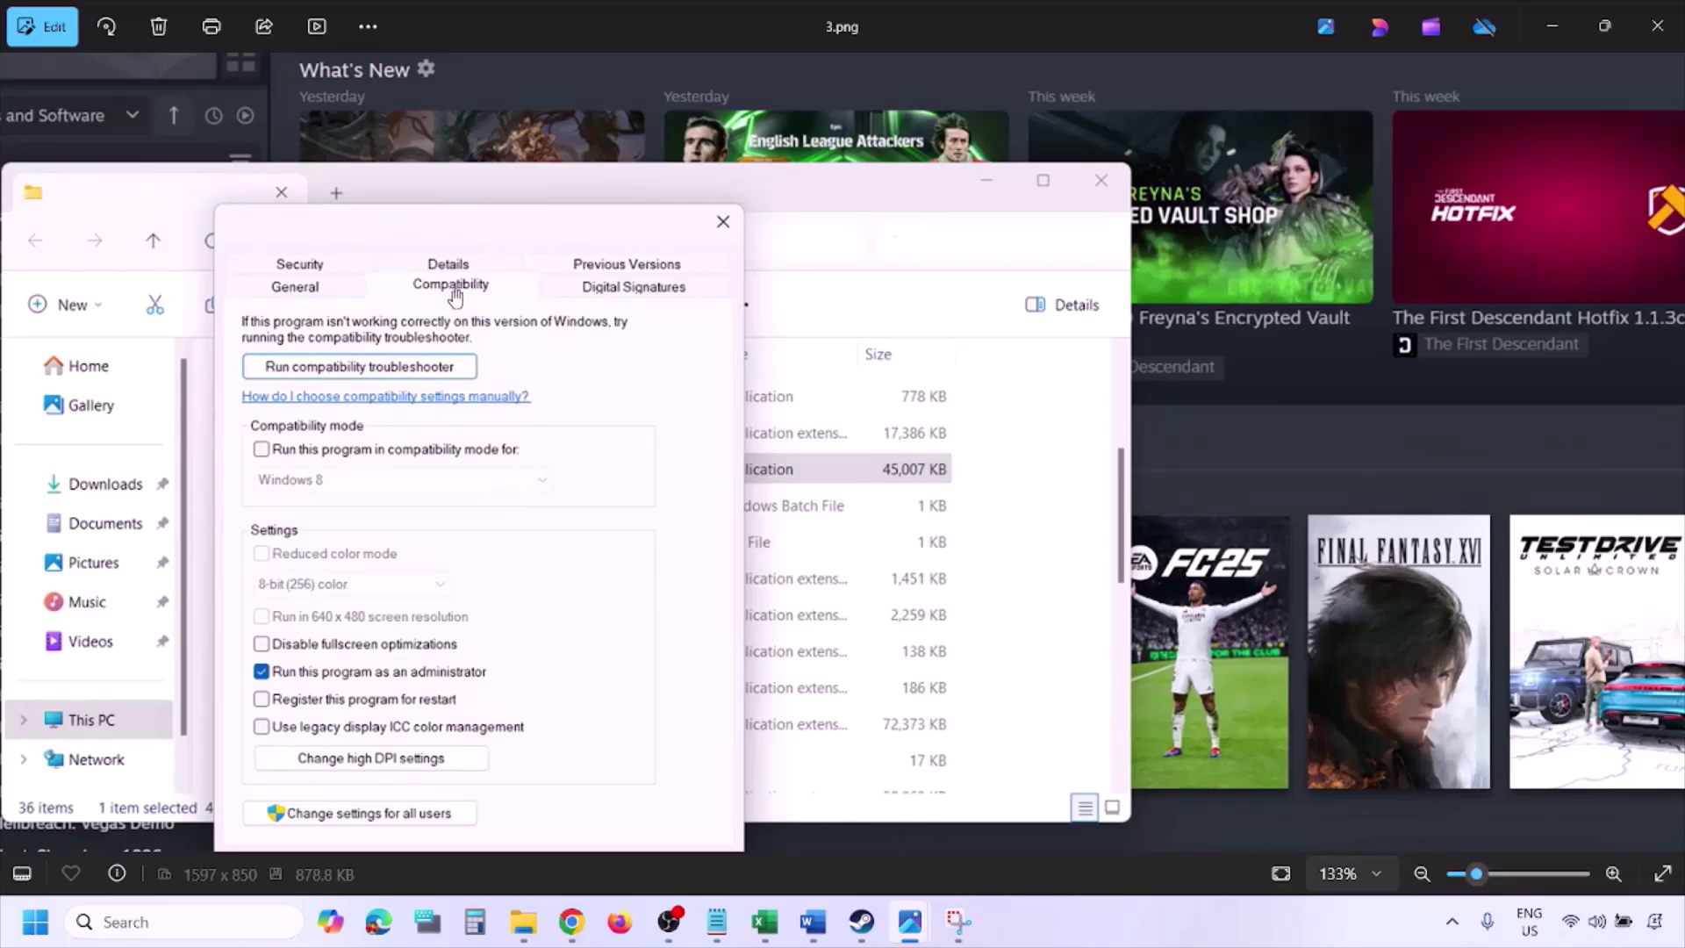
drag(373, 658, 373, 578)
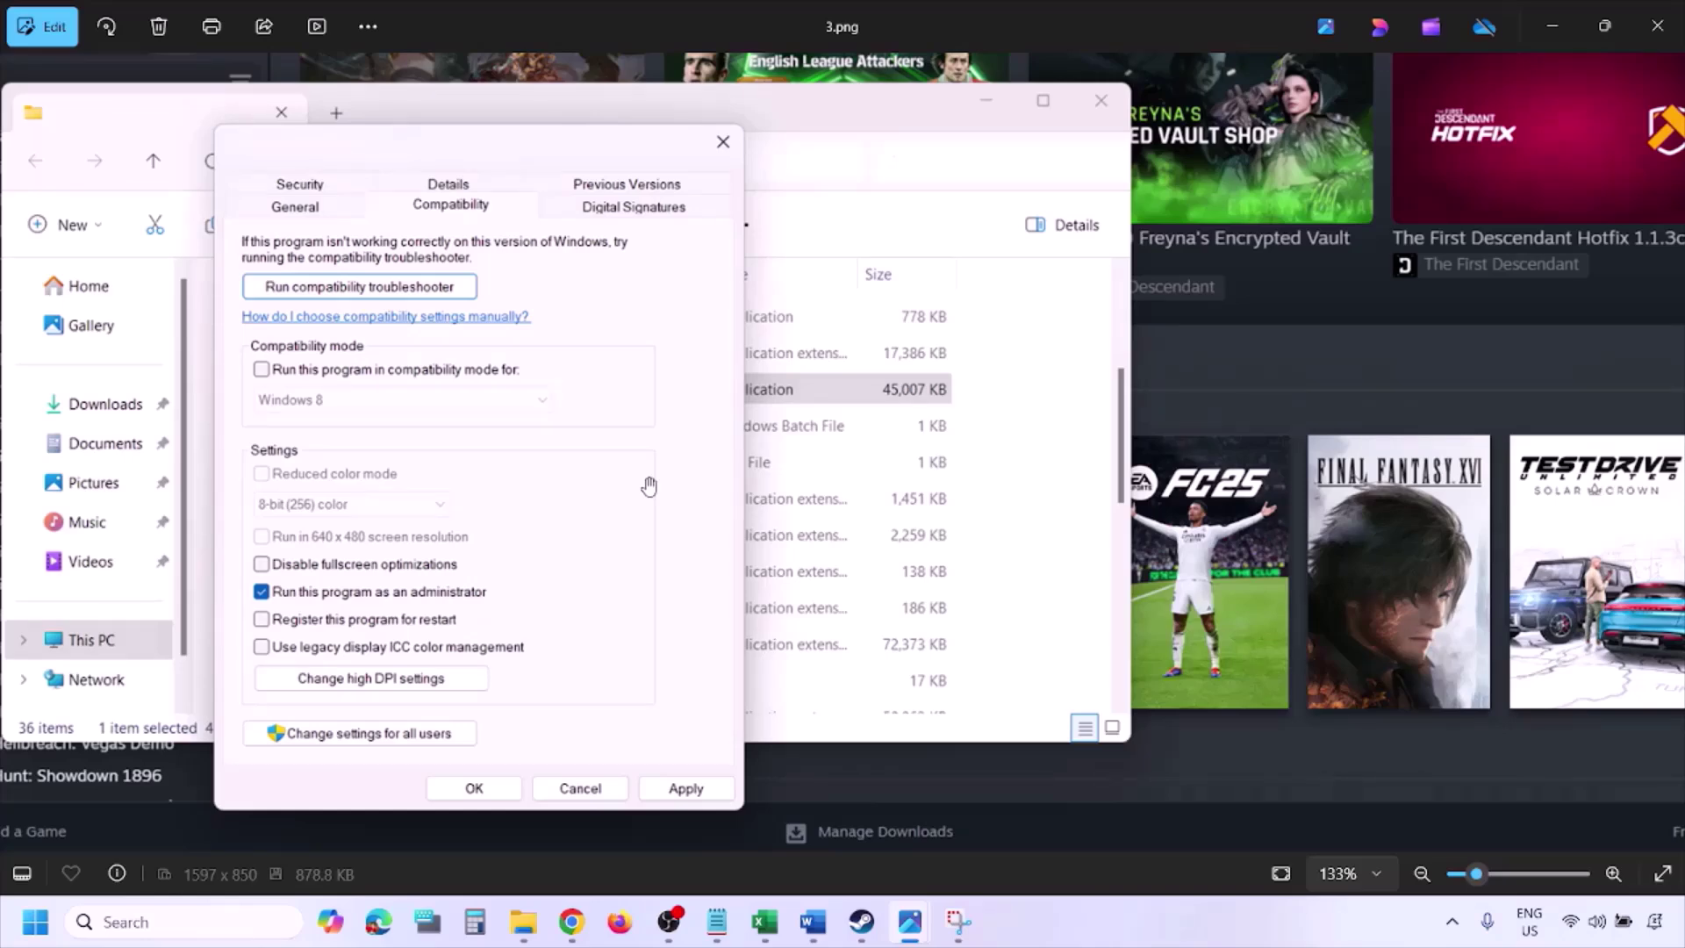
scroll(649, 486, down, 3)
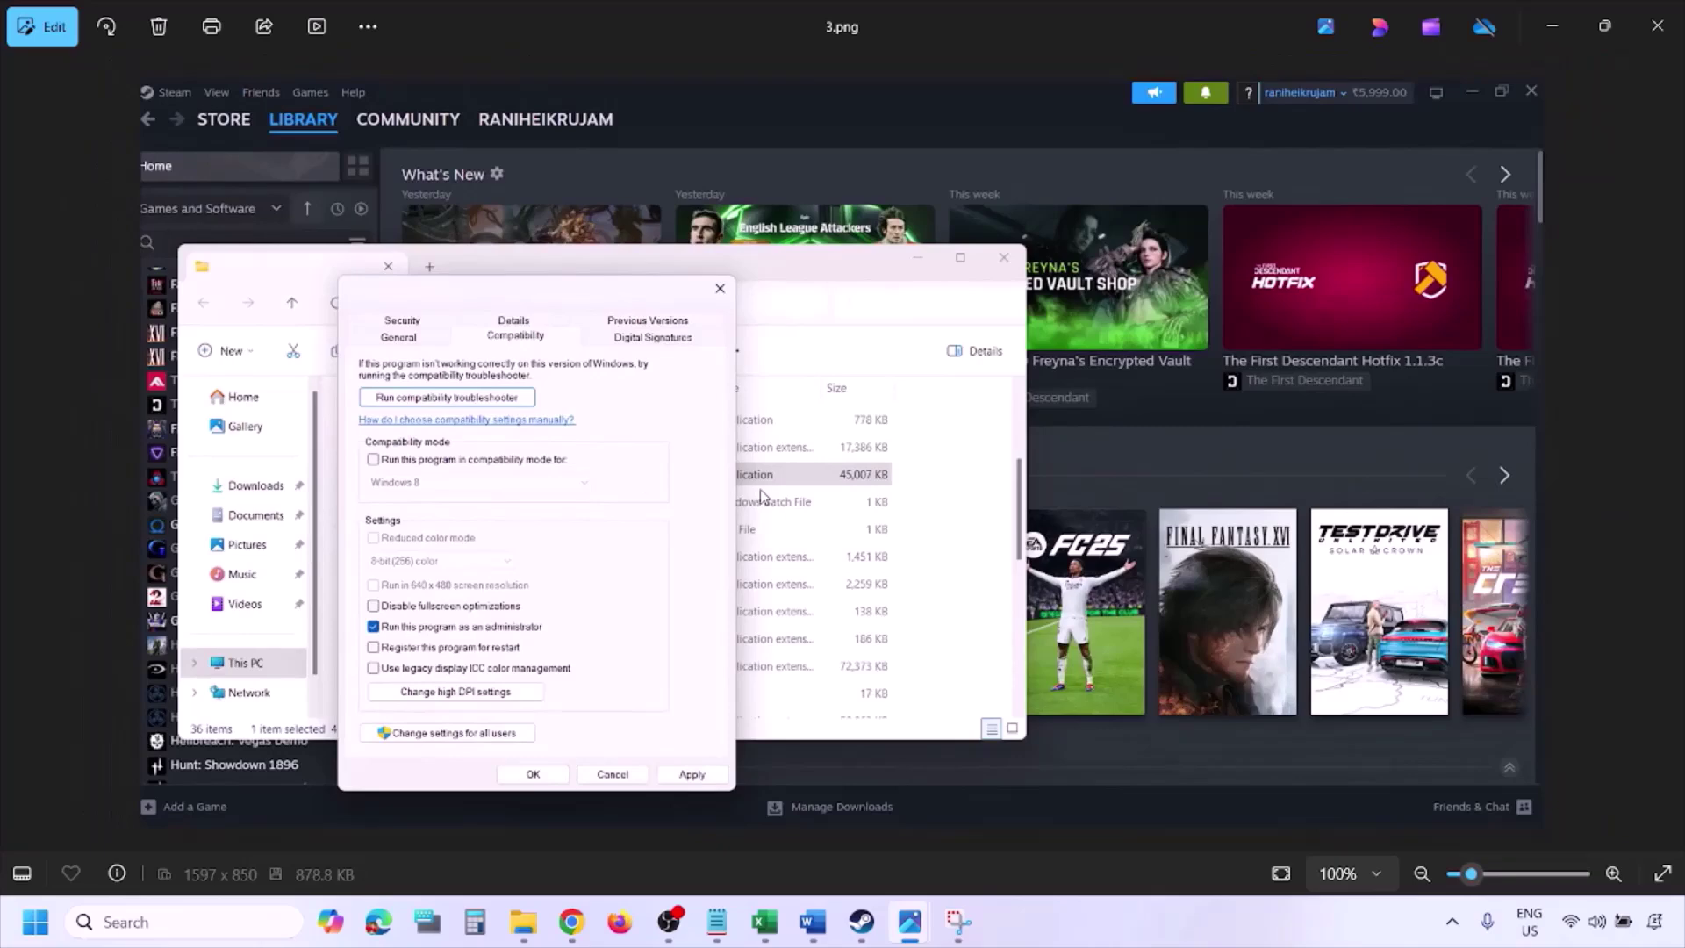
- Show 4.png and examine the compatibility mode setting for Windows 8 and the dialog's confirmation options up close
key(Right)
scroll(761, 496, up, 4)
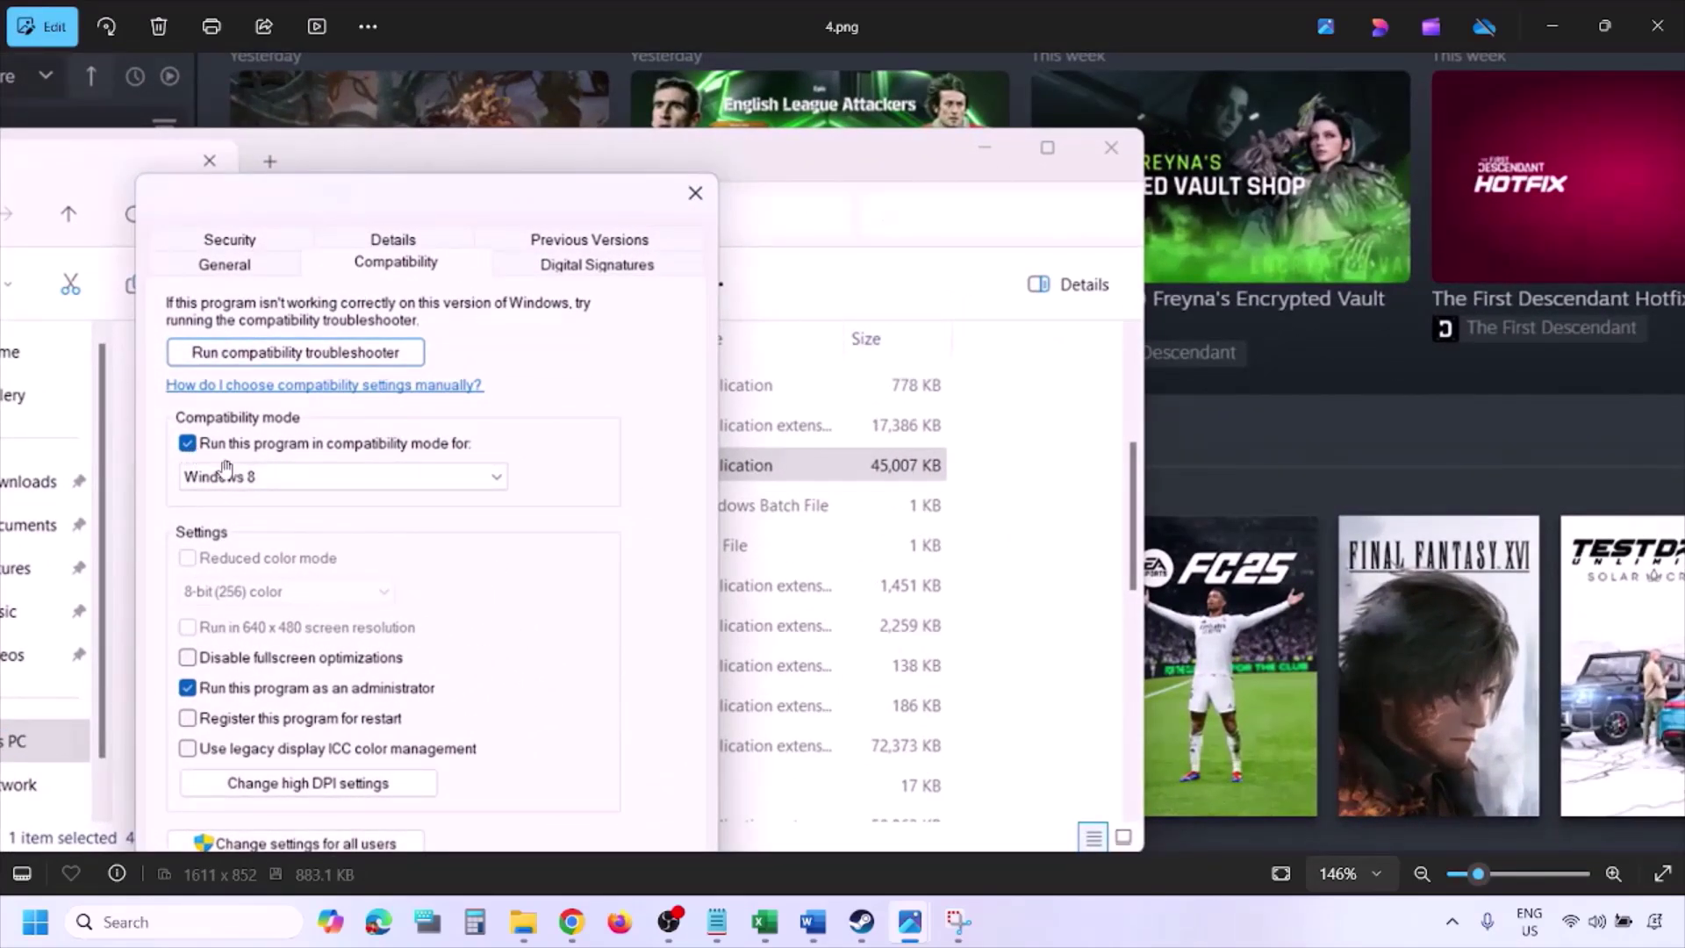
drag(224, 470, 238, 407)
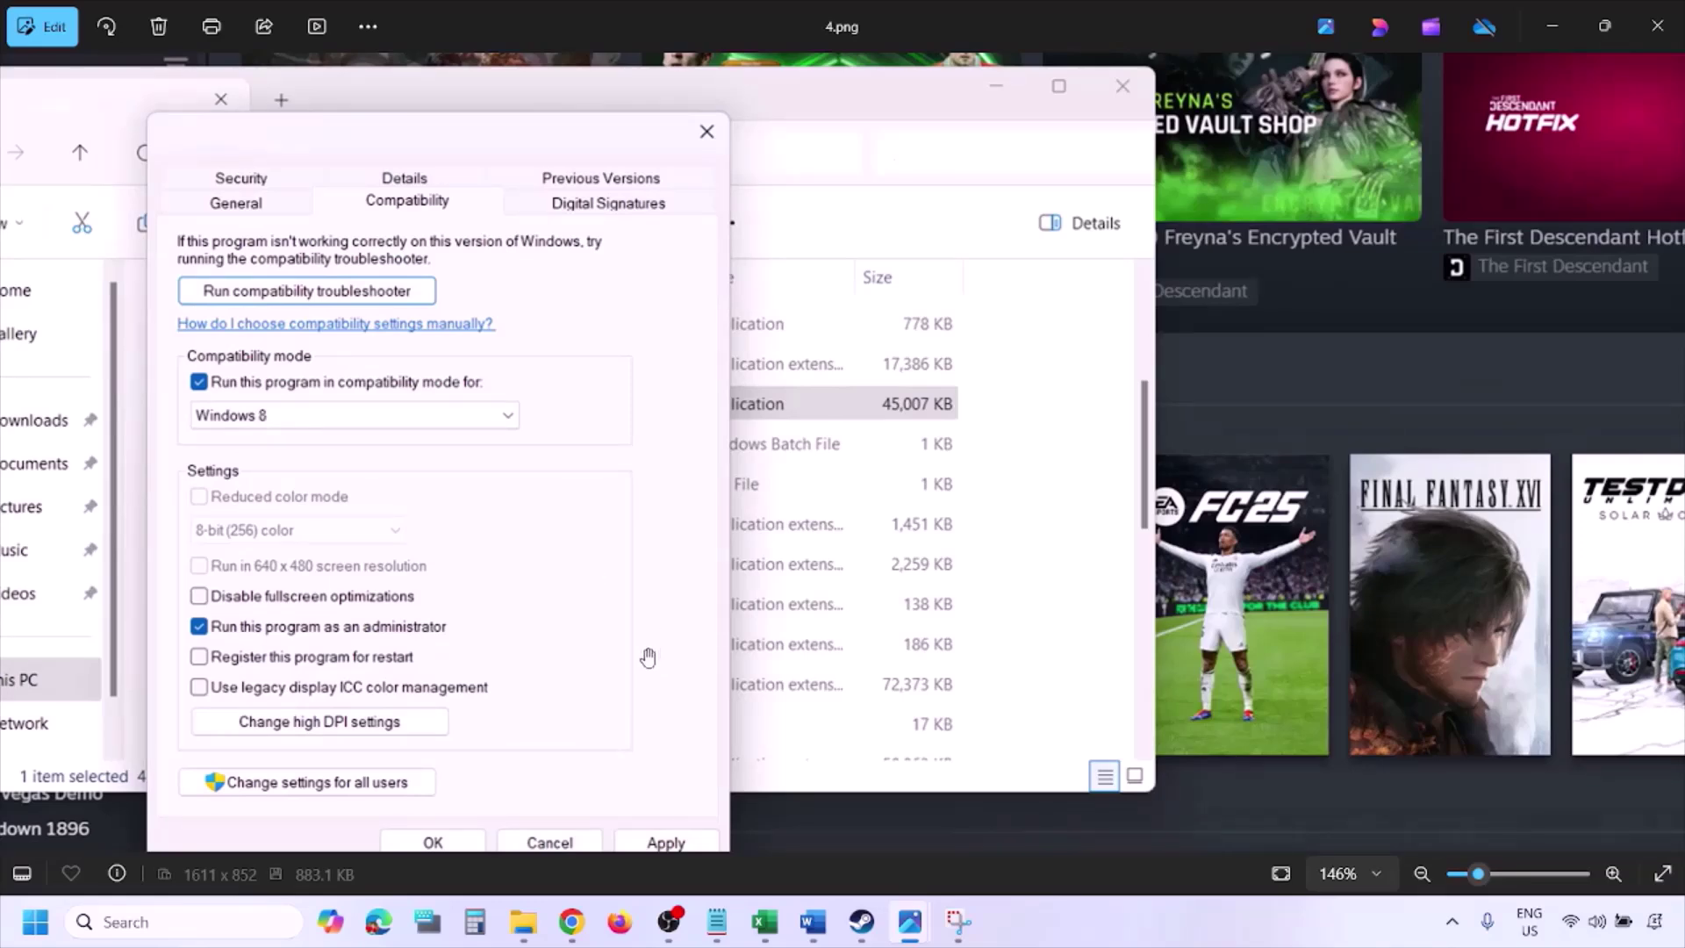
drag(647, 659, 657, 603)
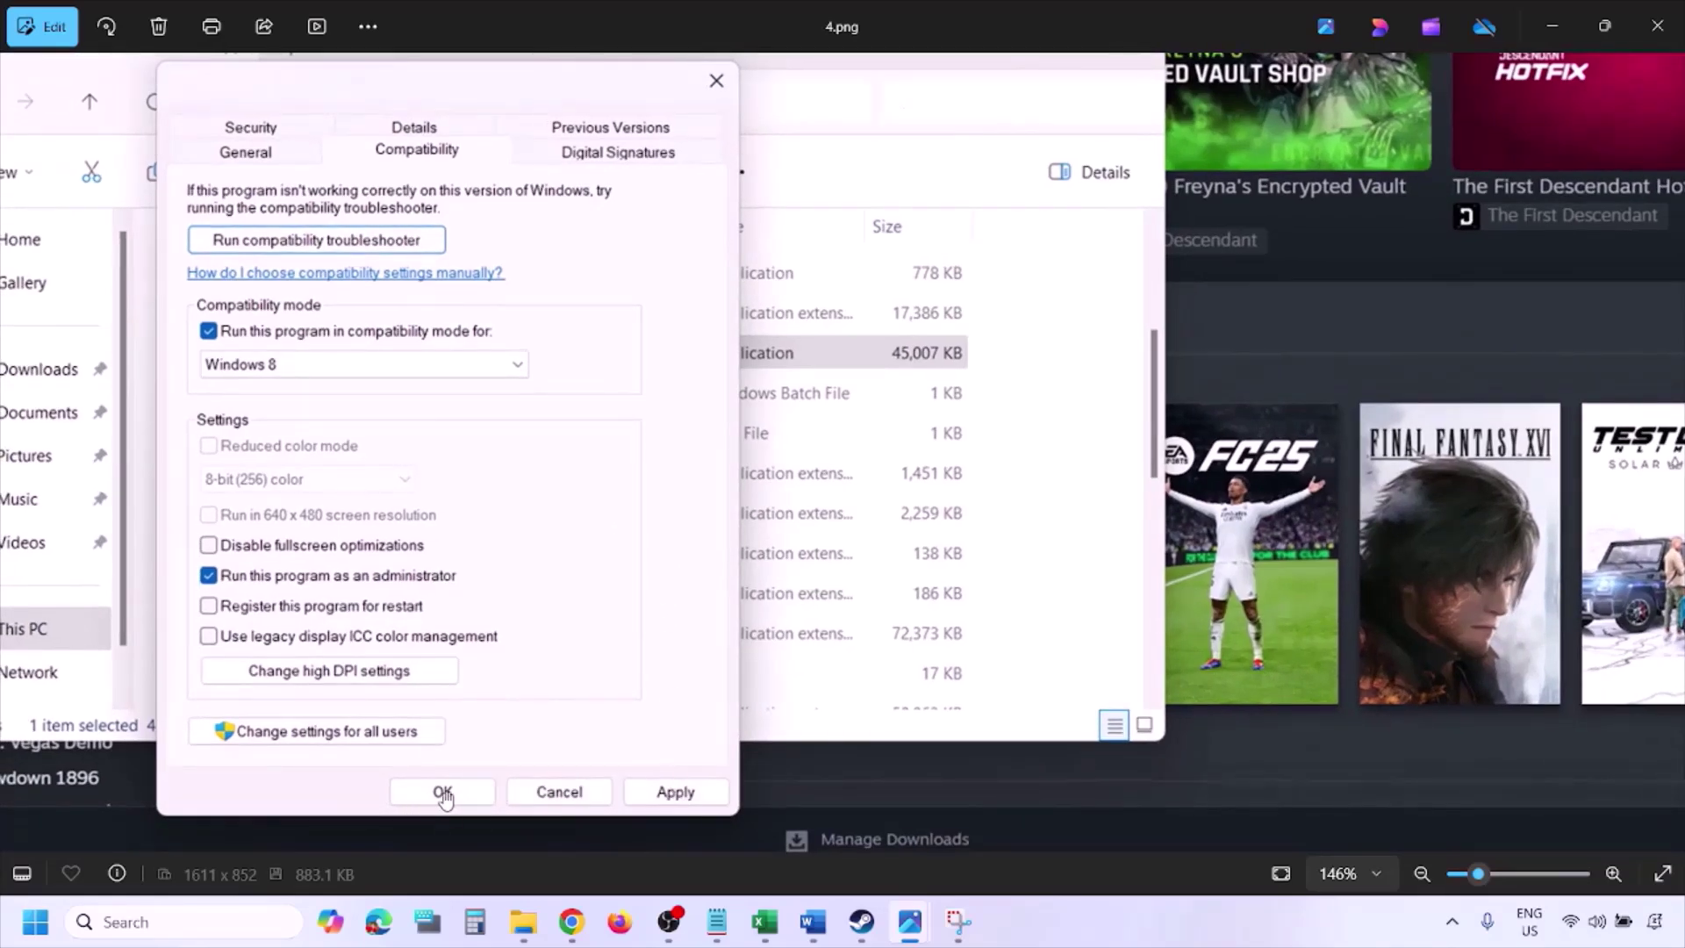
scroll(904, 621, down, 3)
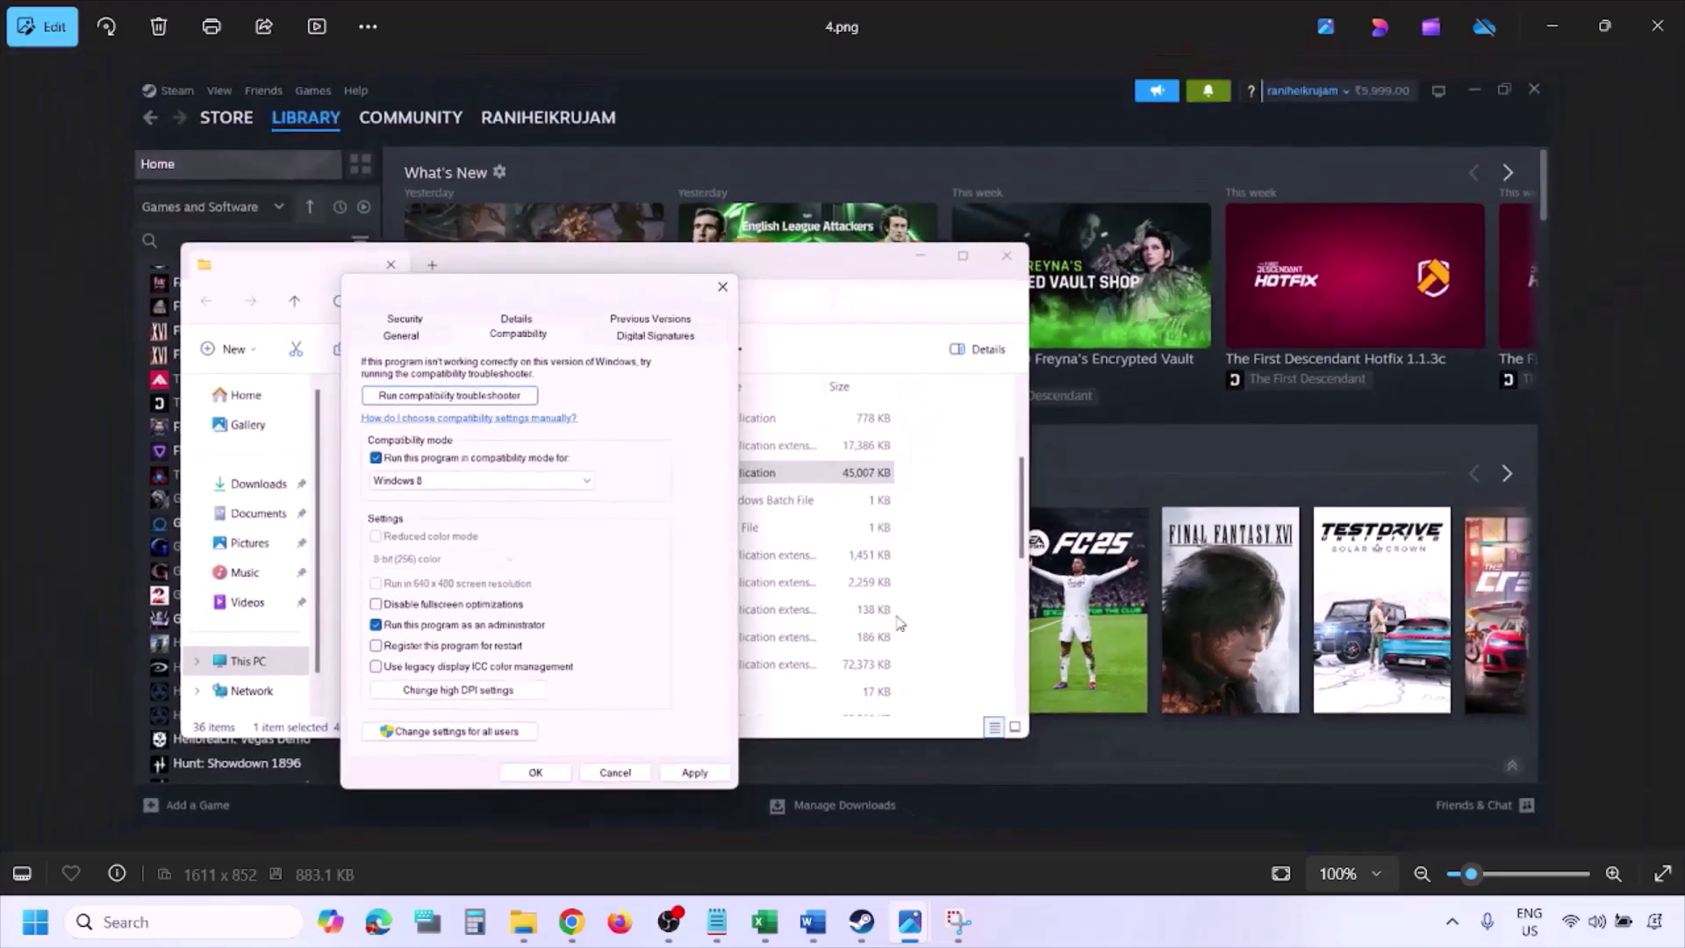
- Show 5.png and examine the Windows 7 and Windows 8 choices in the compatibility mode list up close
key(Right)
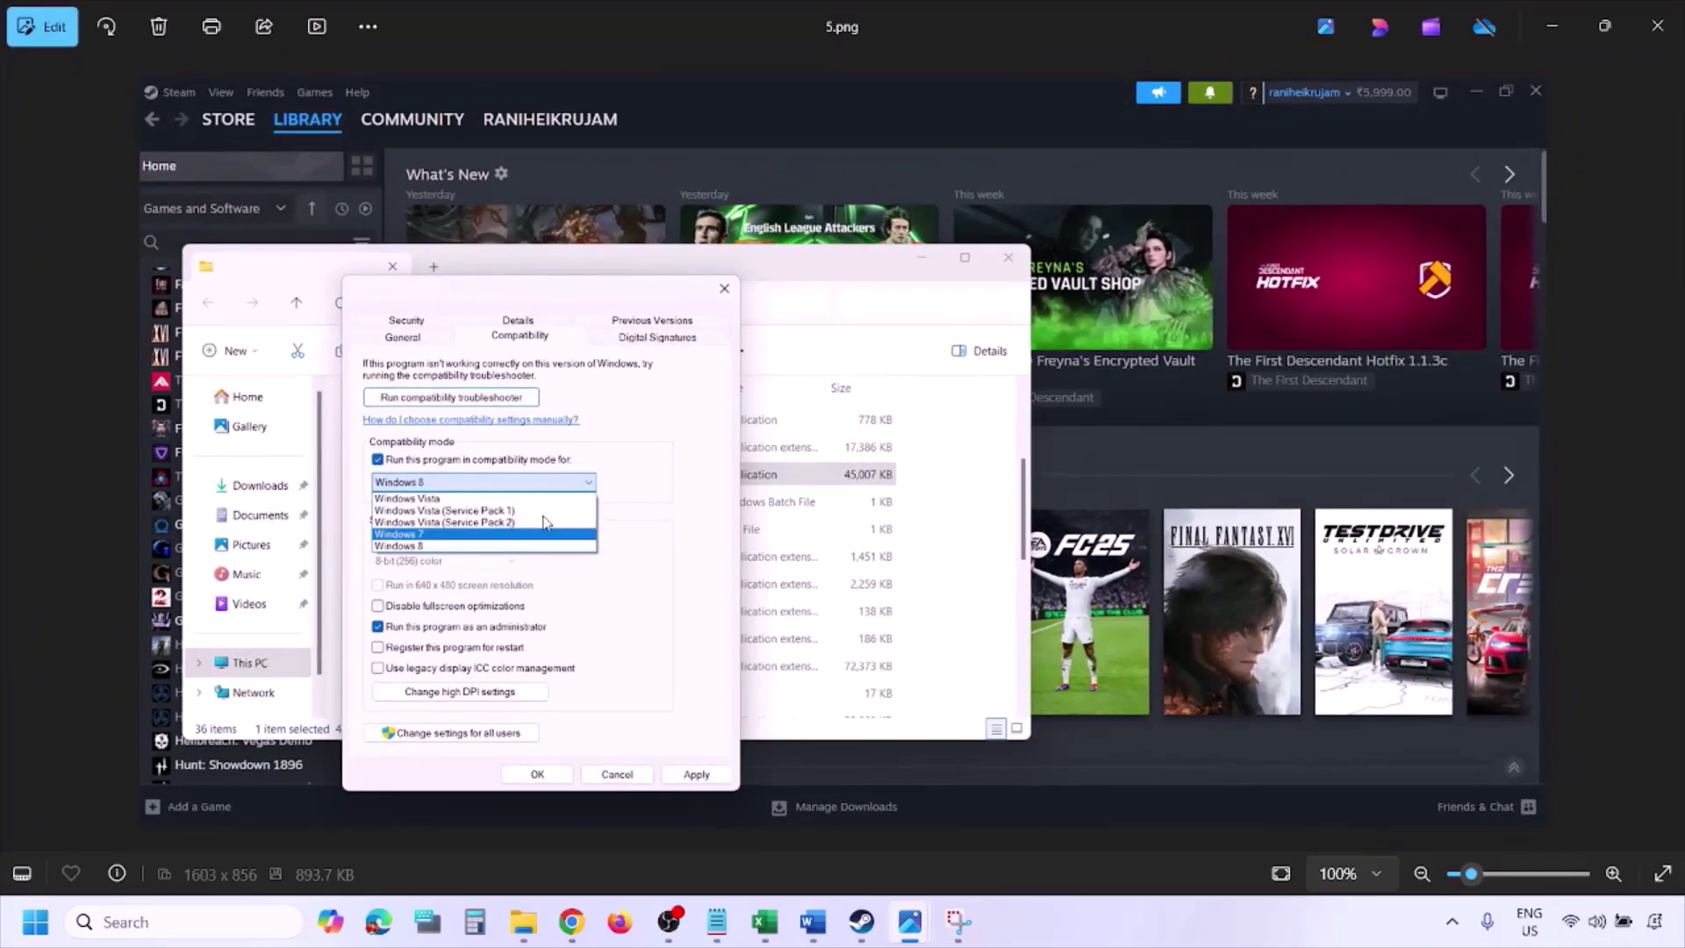
scroll(546, 524, up, 3)
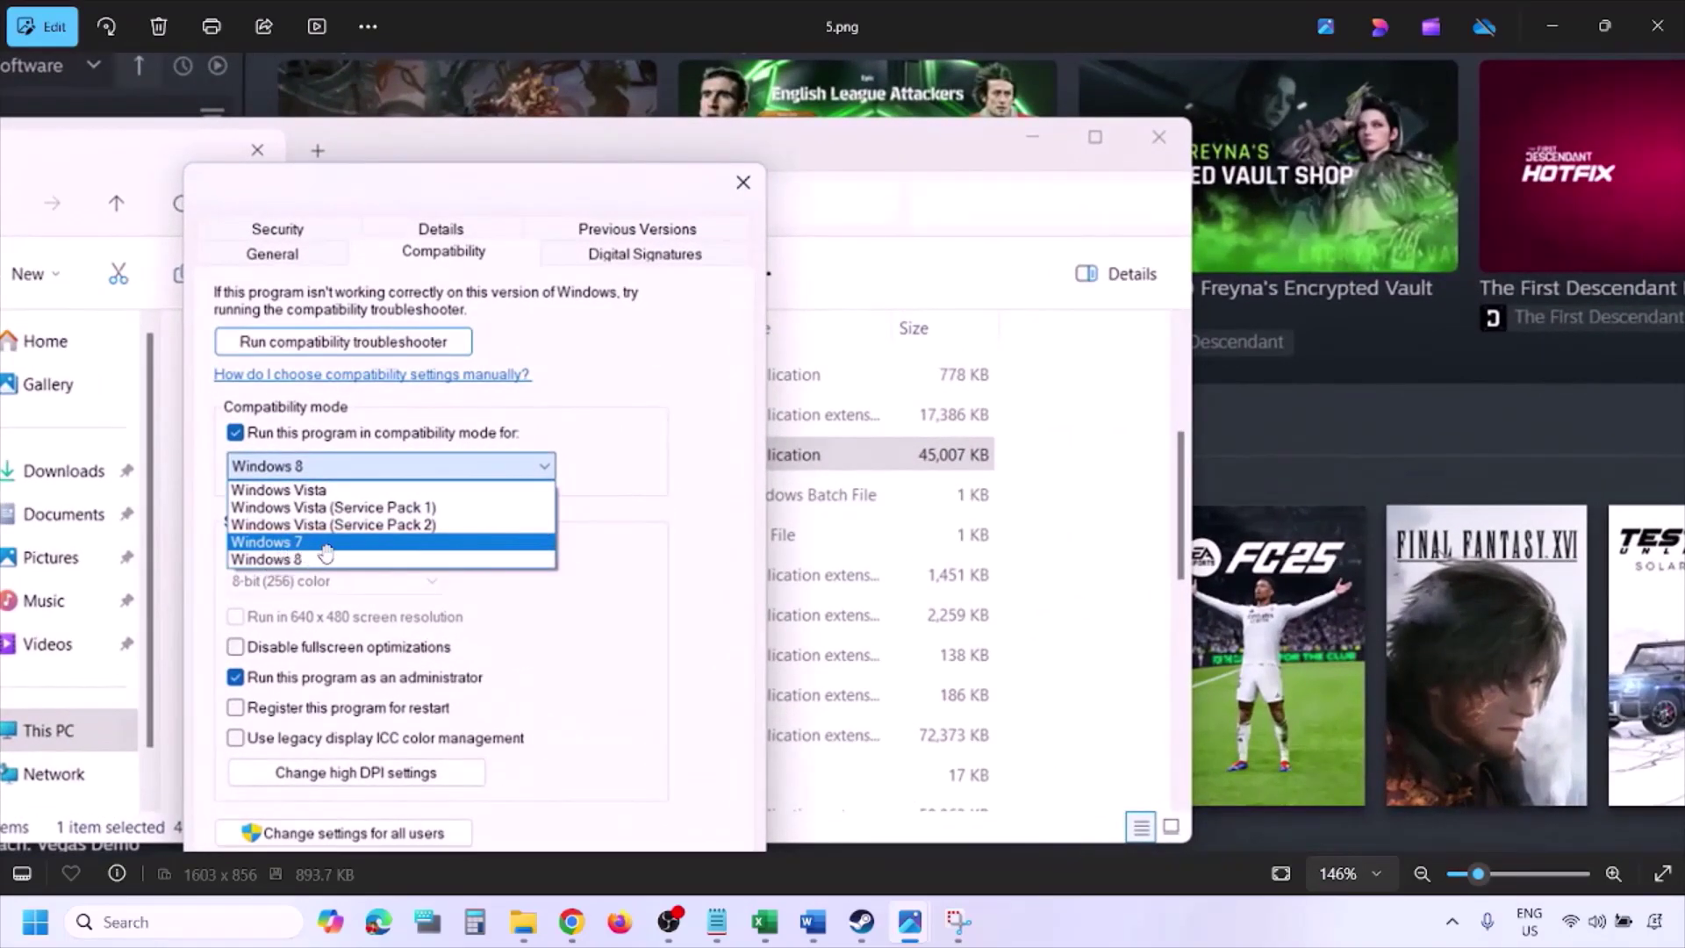
scroll(316, 548, down, 3)
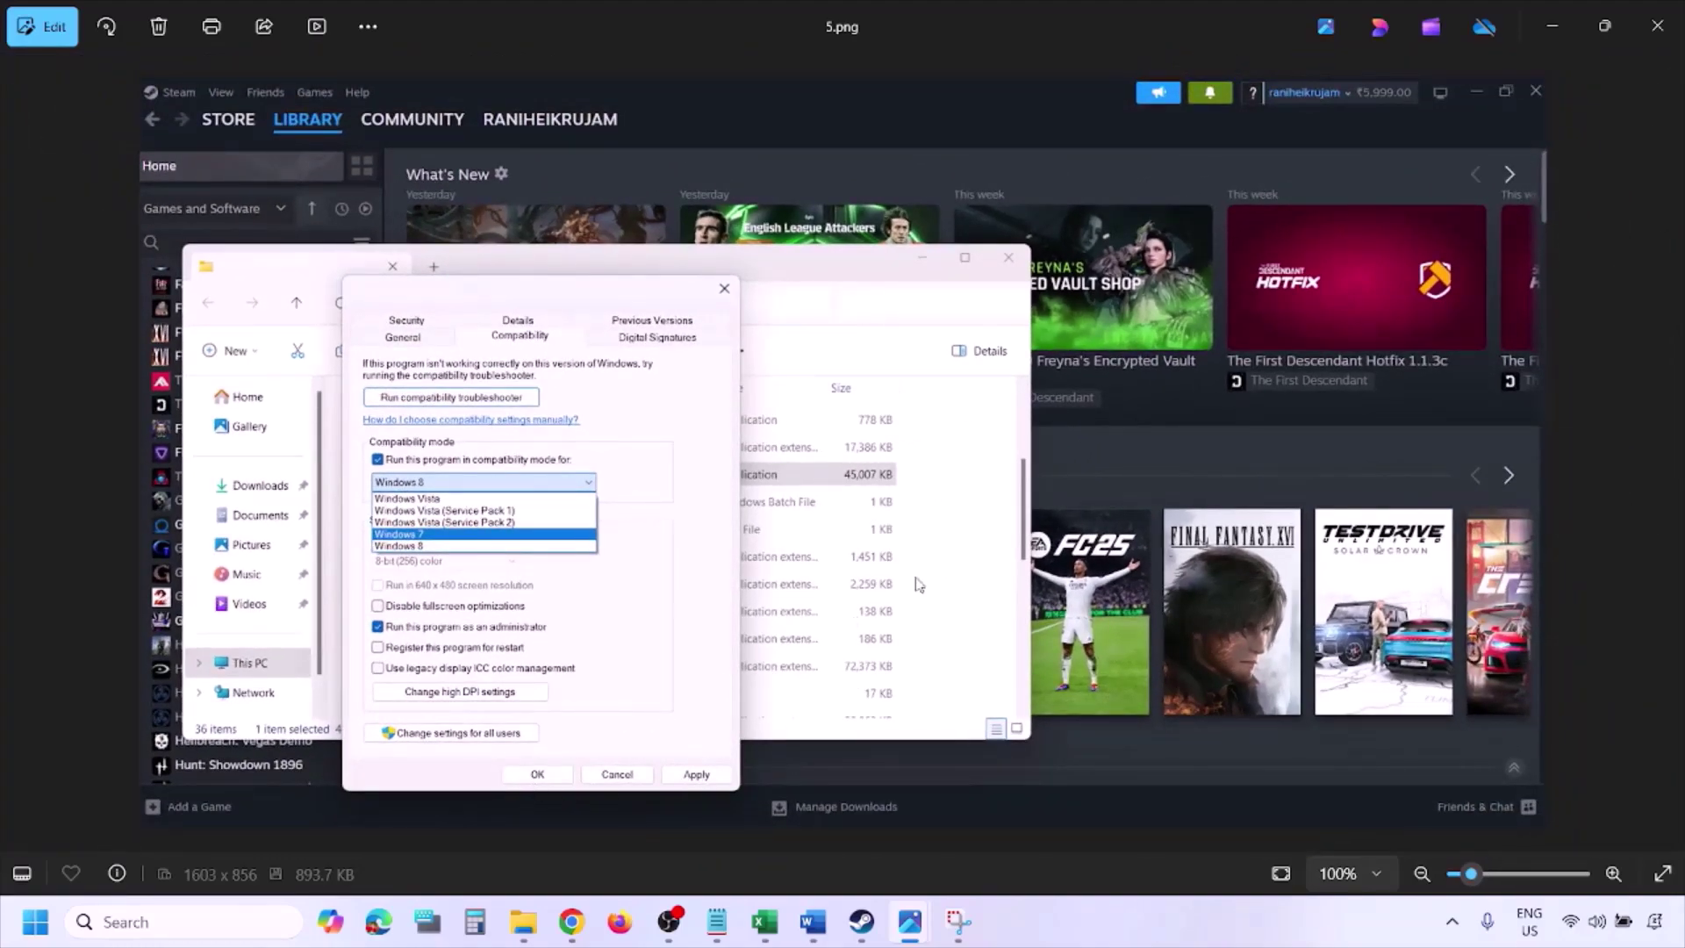
- Show 6.png and examine the Windows 7 compatibility mode, "Disable fullscreen optimizations" and "Run this program as an administrator" settings up close
key(Right)
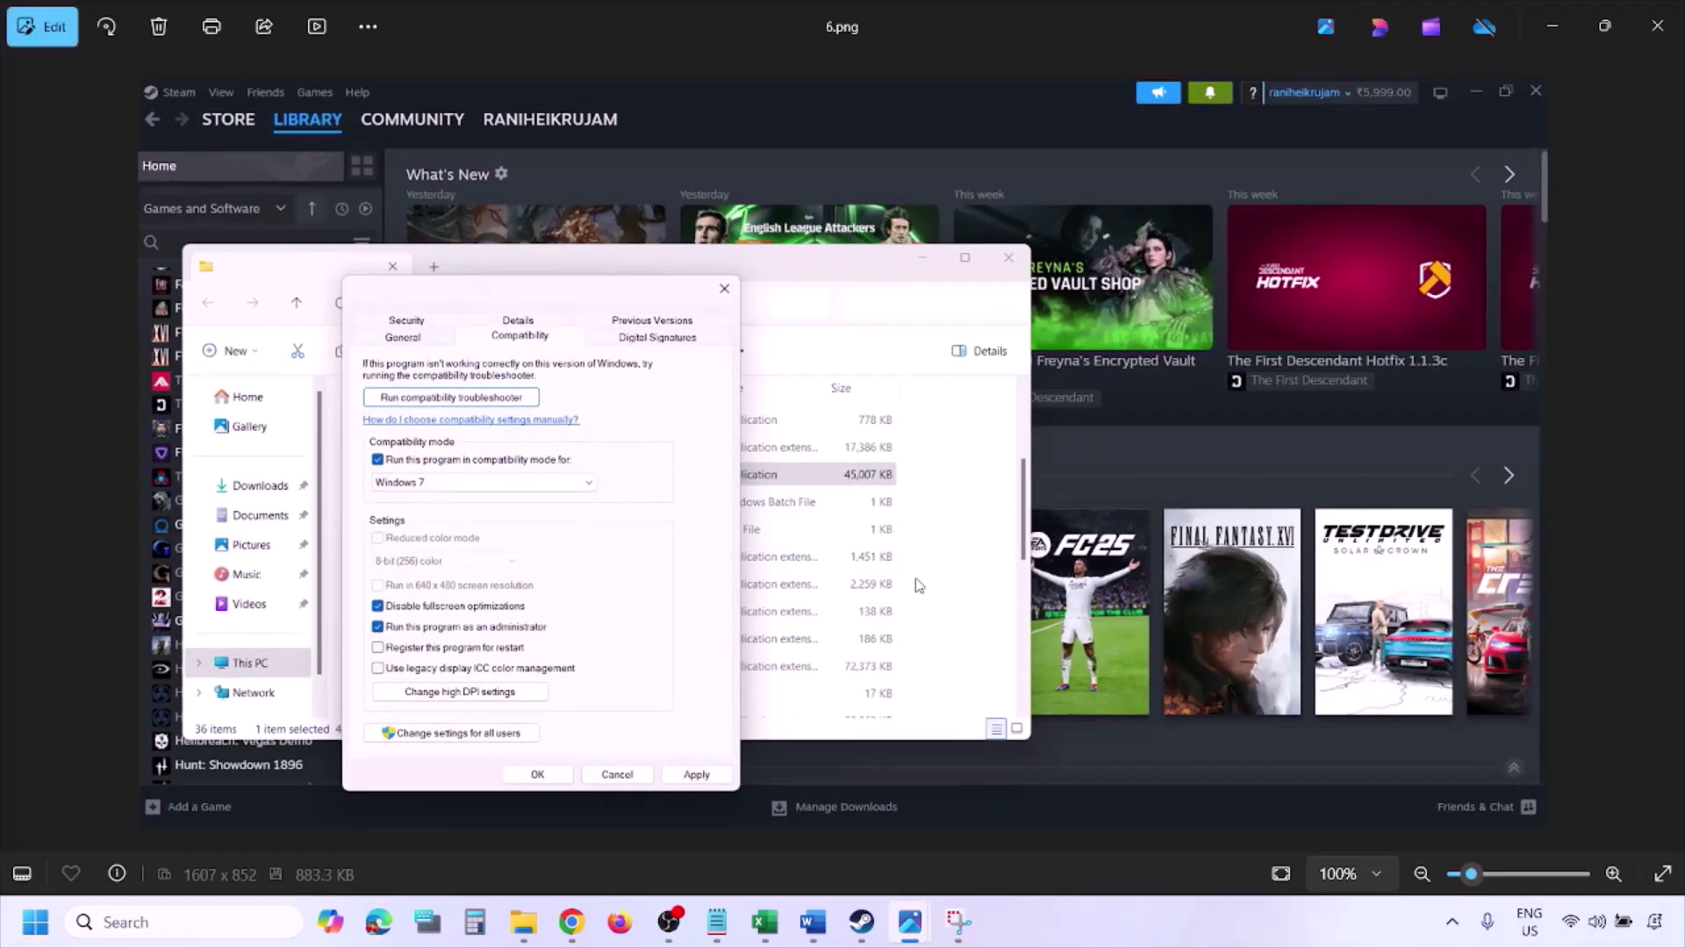
scroll(548, 517, up, 3)
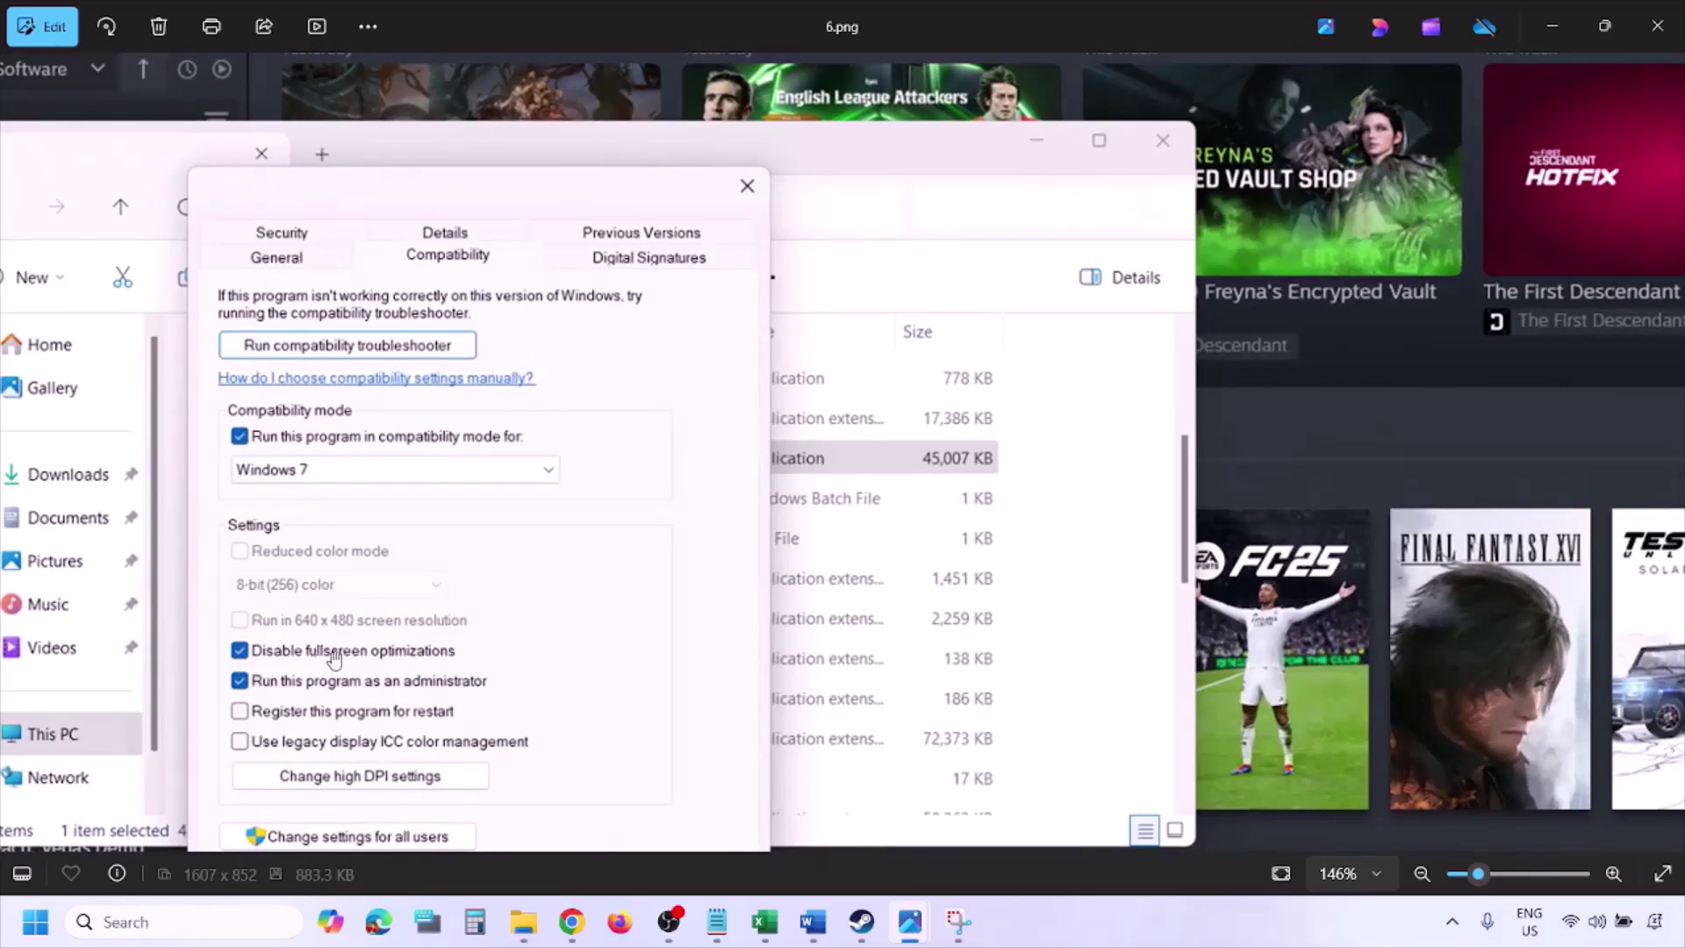
drag(477, 630, 555, 453)
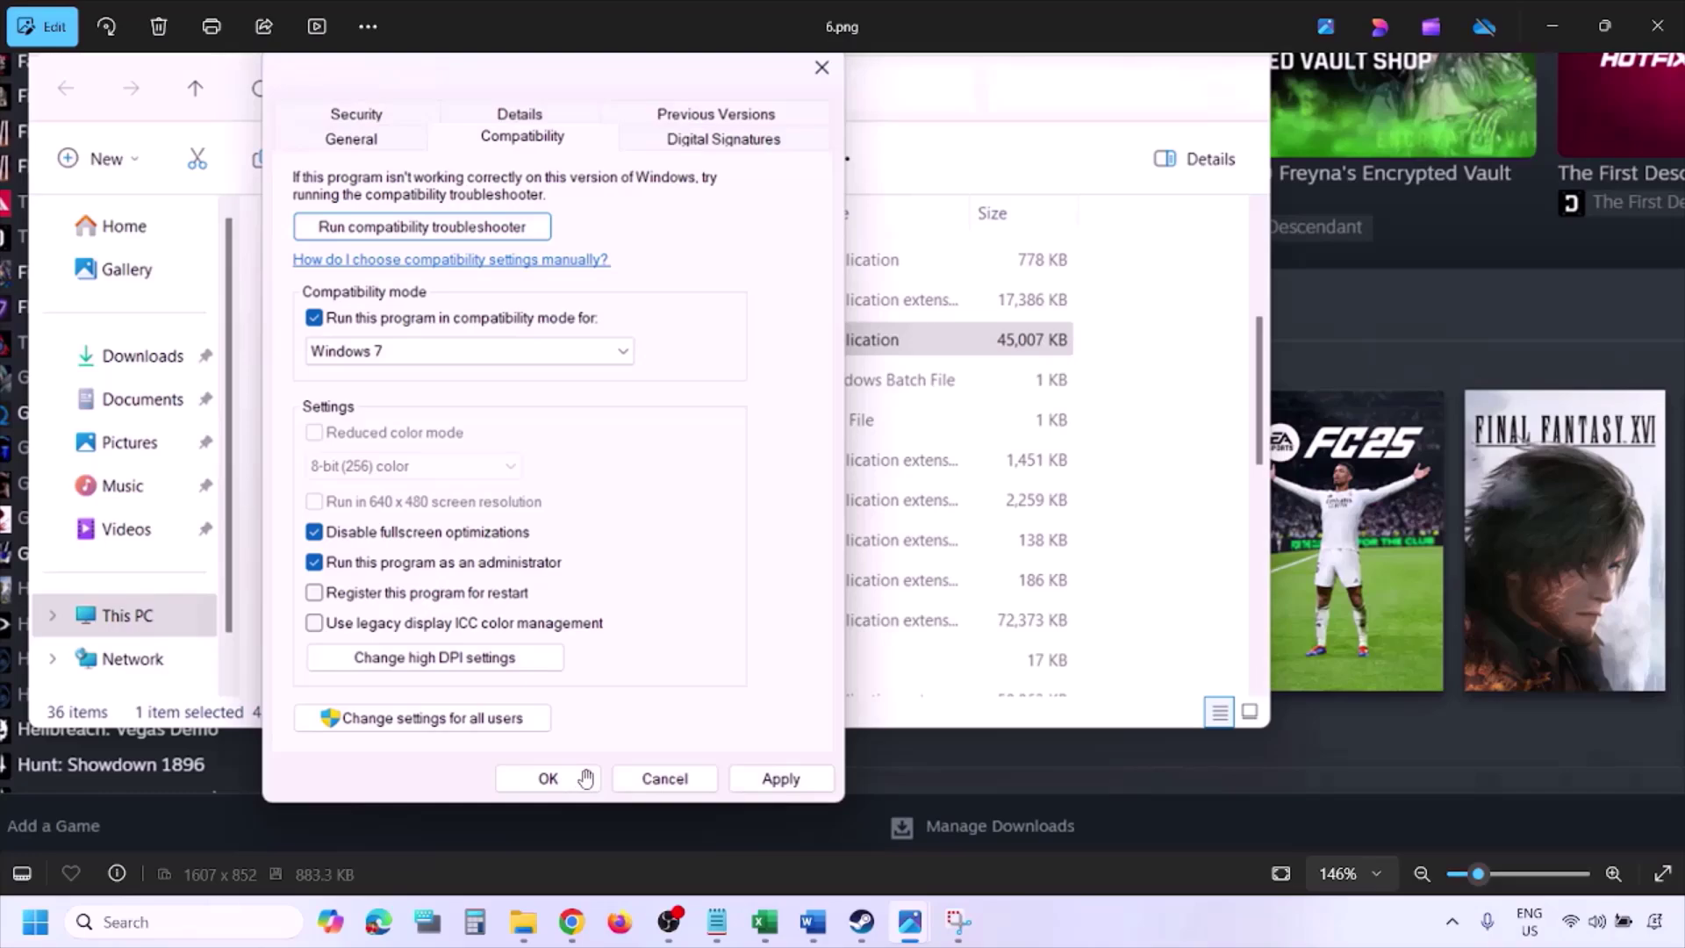
scroll(586, 778, down, 3)
scroll(465, 601, up, 4)
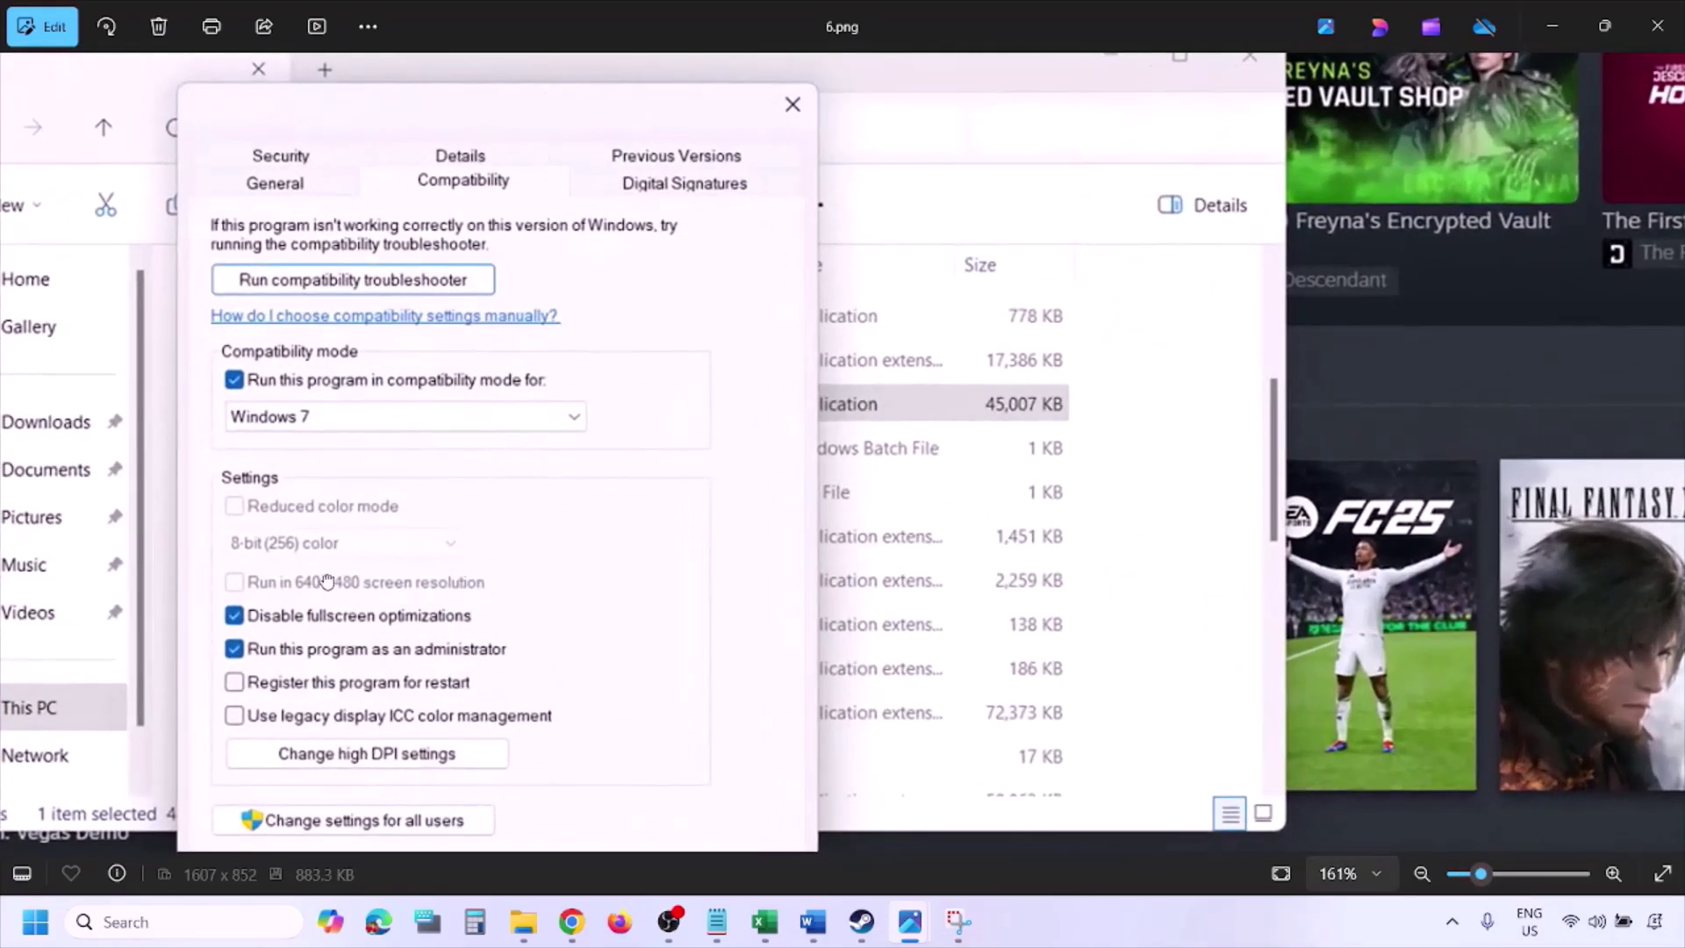
drag(326, 582, 413, 563)
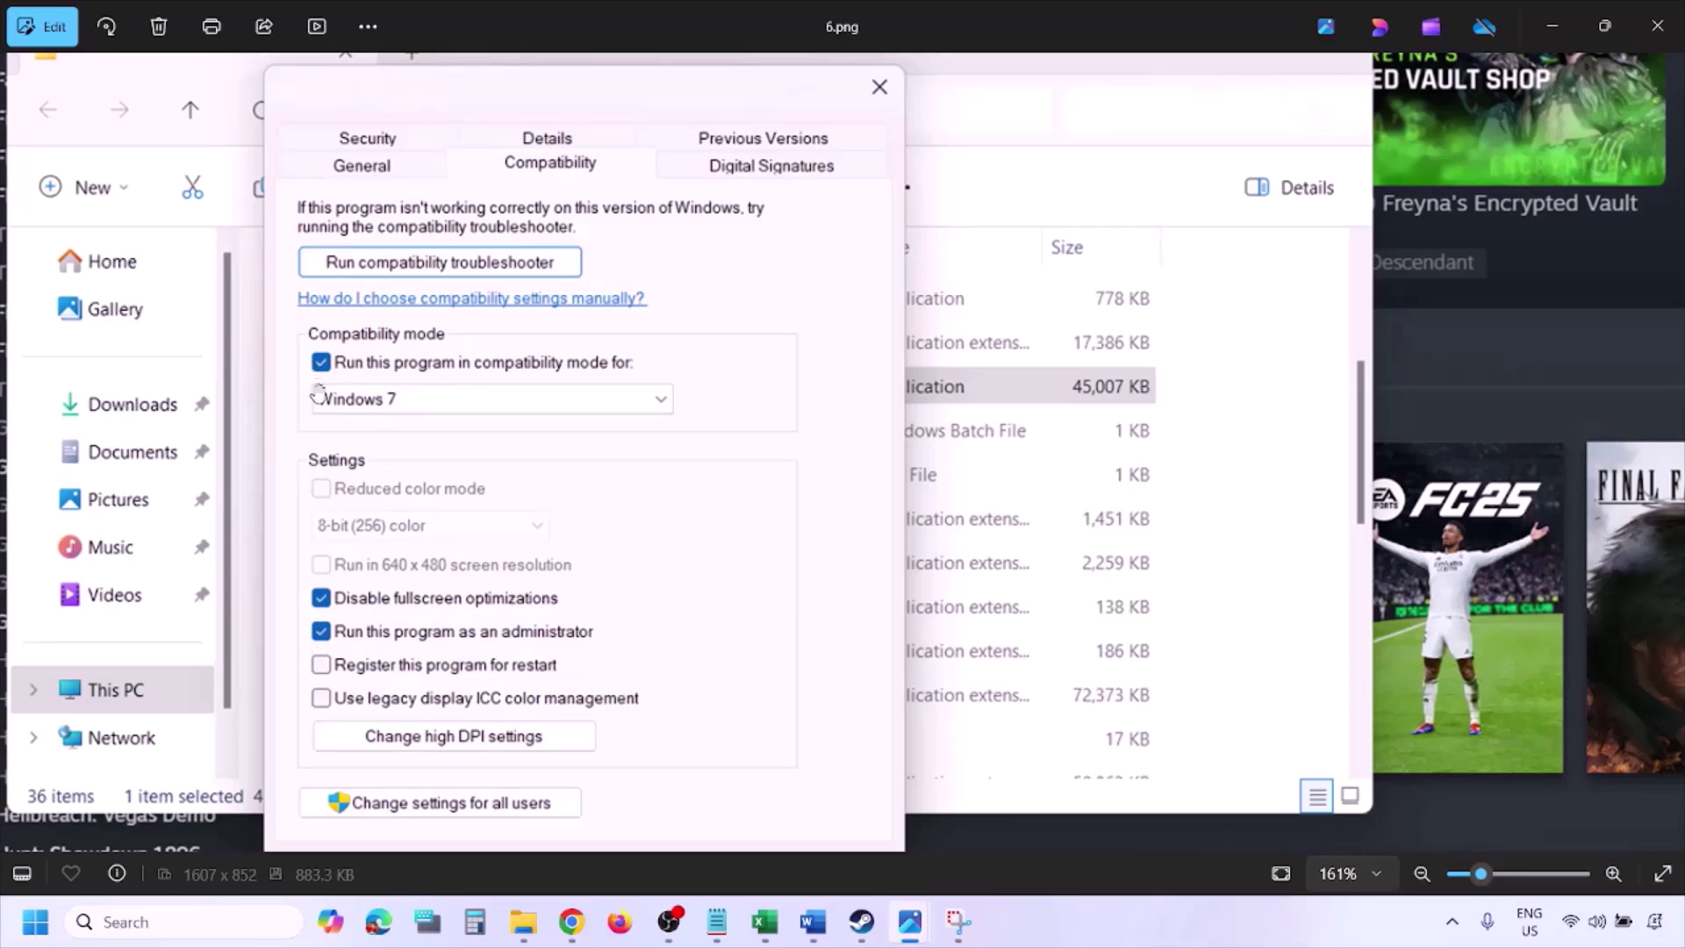
scroll(477, 515, down, 2)
scroll(478, 515, down, 1)
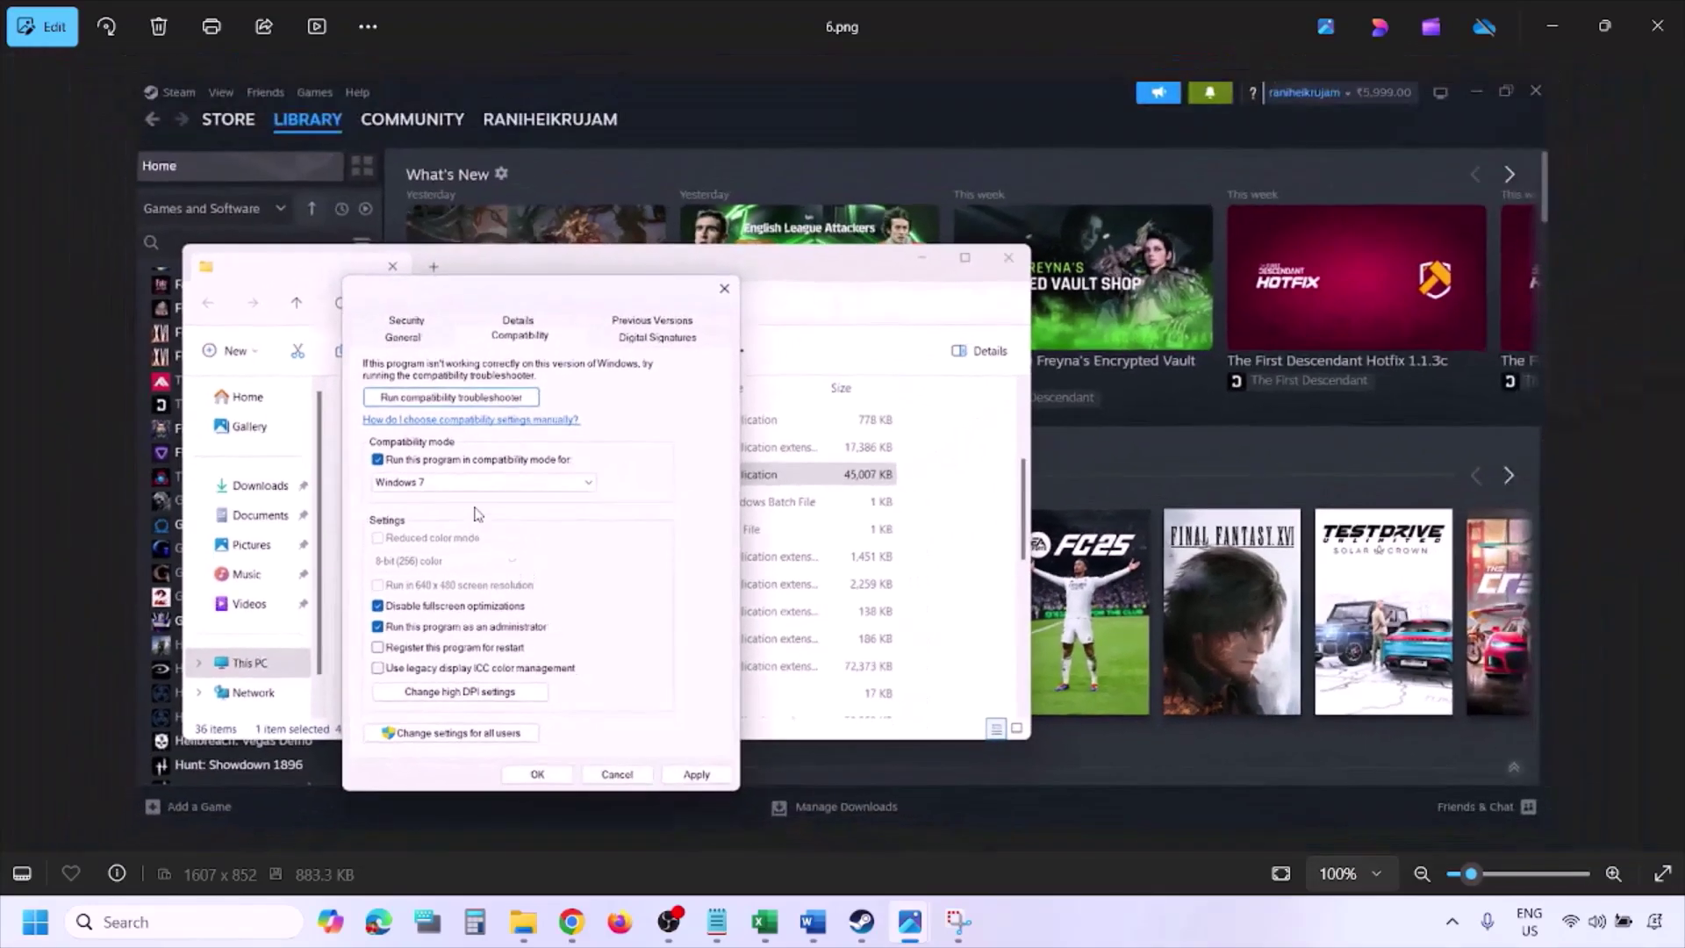
- Show 7.png and examine the Compatibility settings with all checkboxes cleared up close
key(Right)
scroll(477, 515, up, 3)
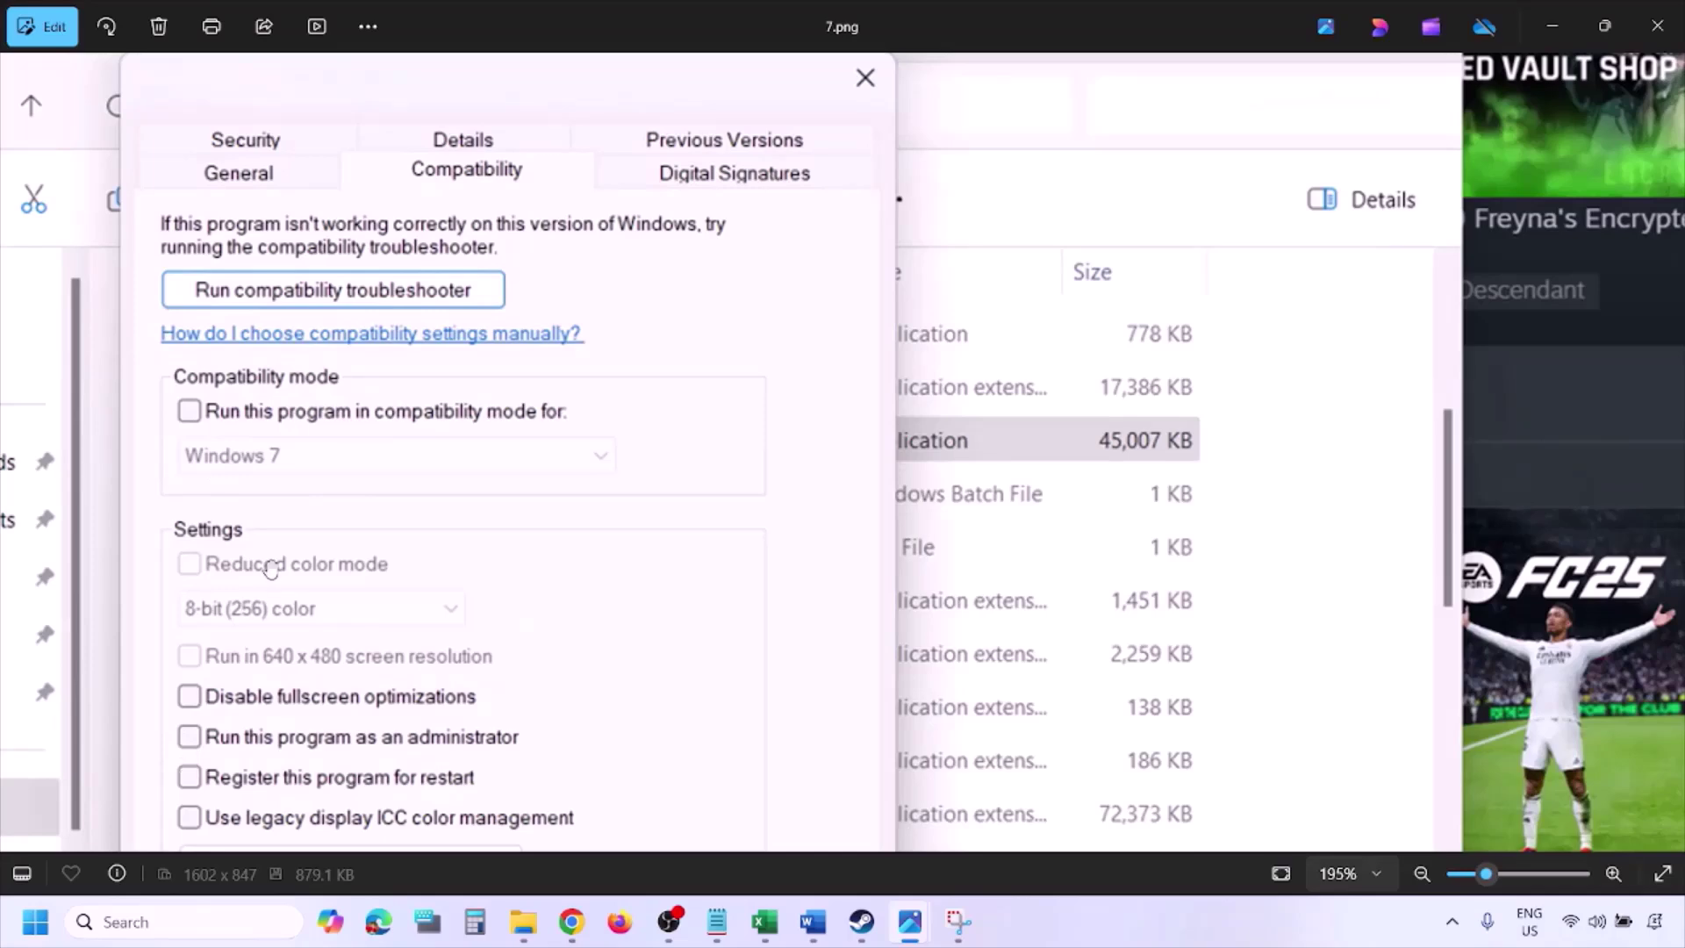
scroll(270, 569, down, 1)
scroll(270, 570, down, 1)
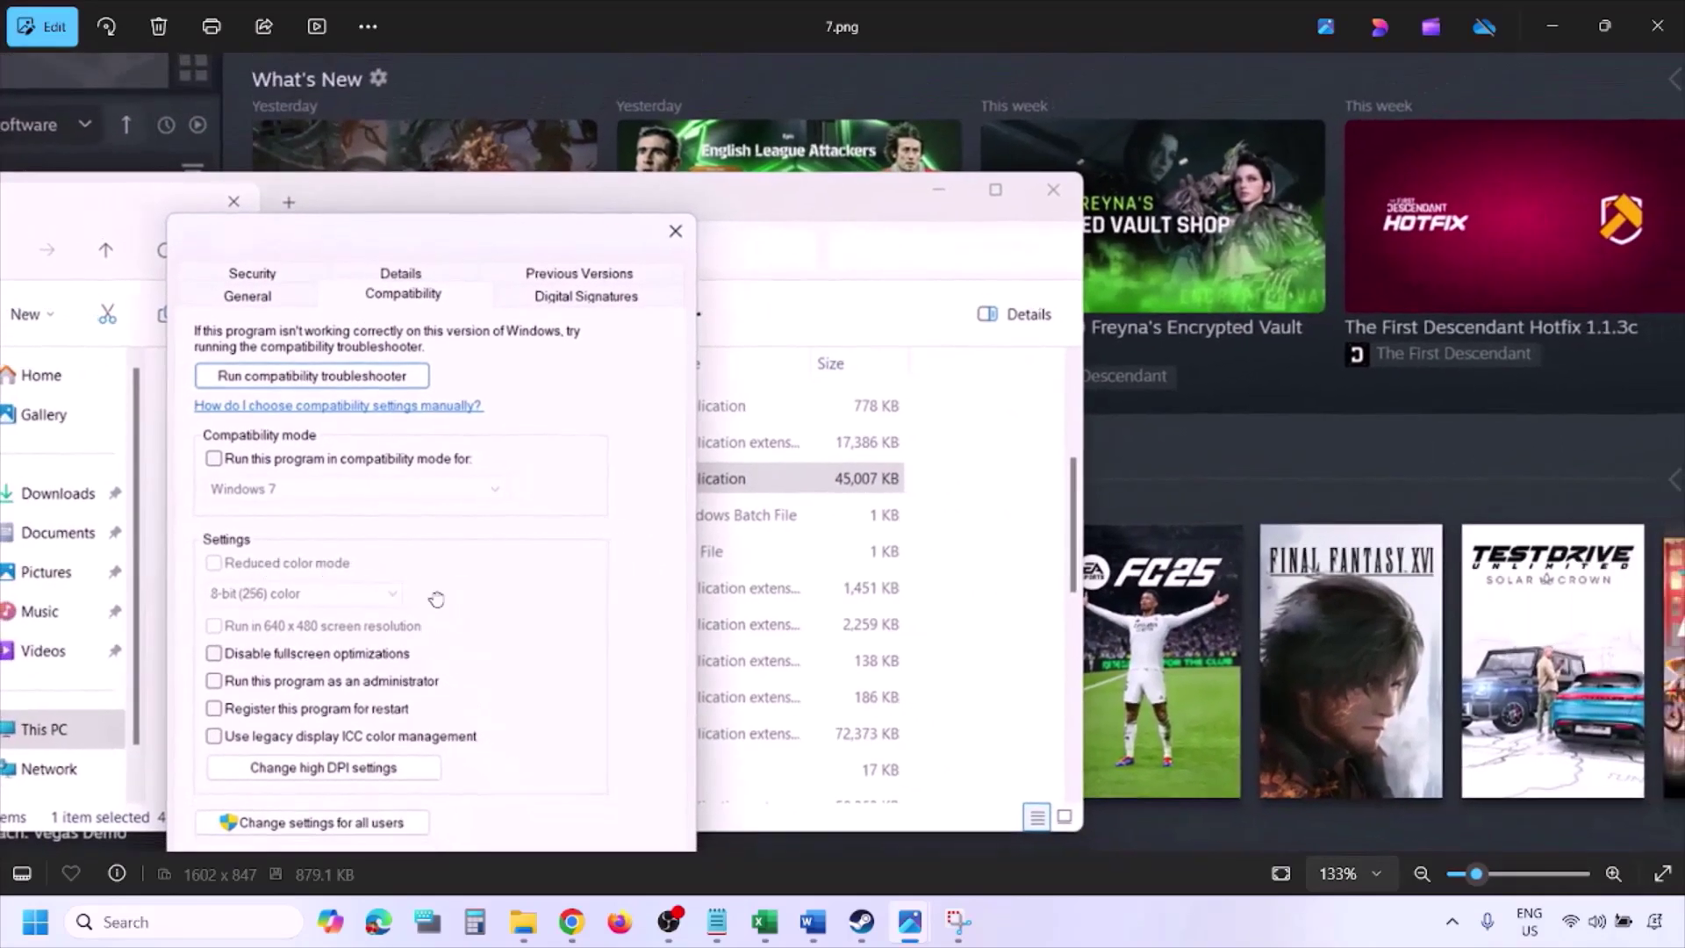
drag(436, 600, 442, 479)
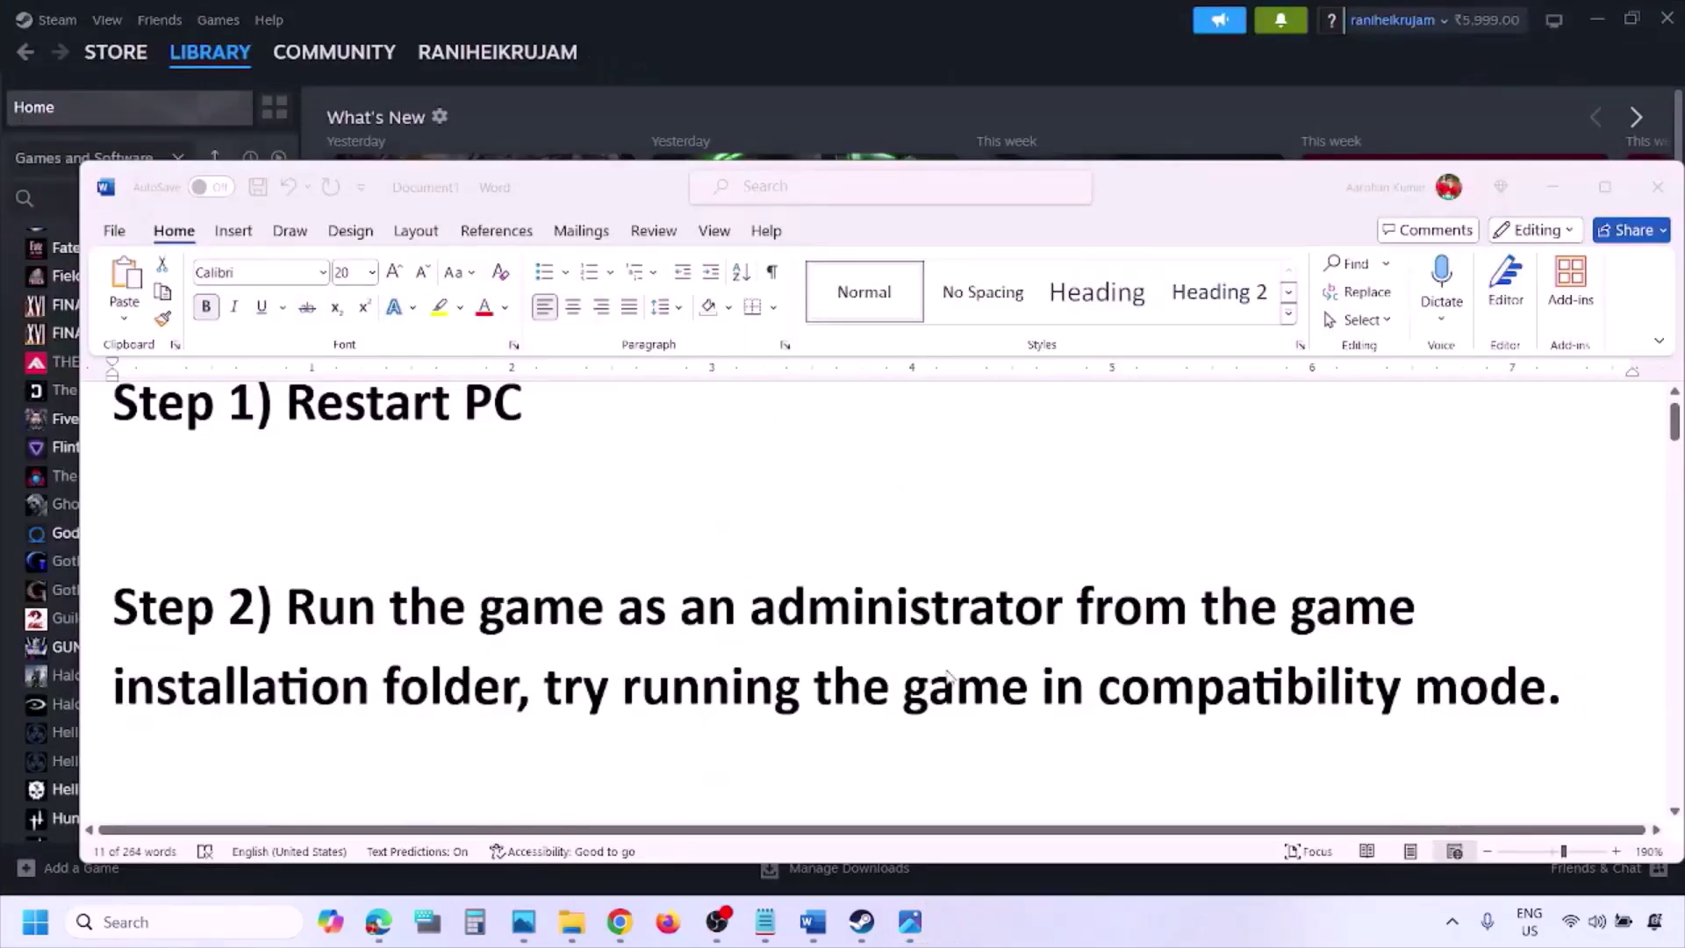
- Show Step 3 in the notes, then view the screenshots of the game's Properties entry and "Verify integrity of game files"
scroll(914, 651, down, 2)
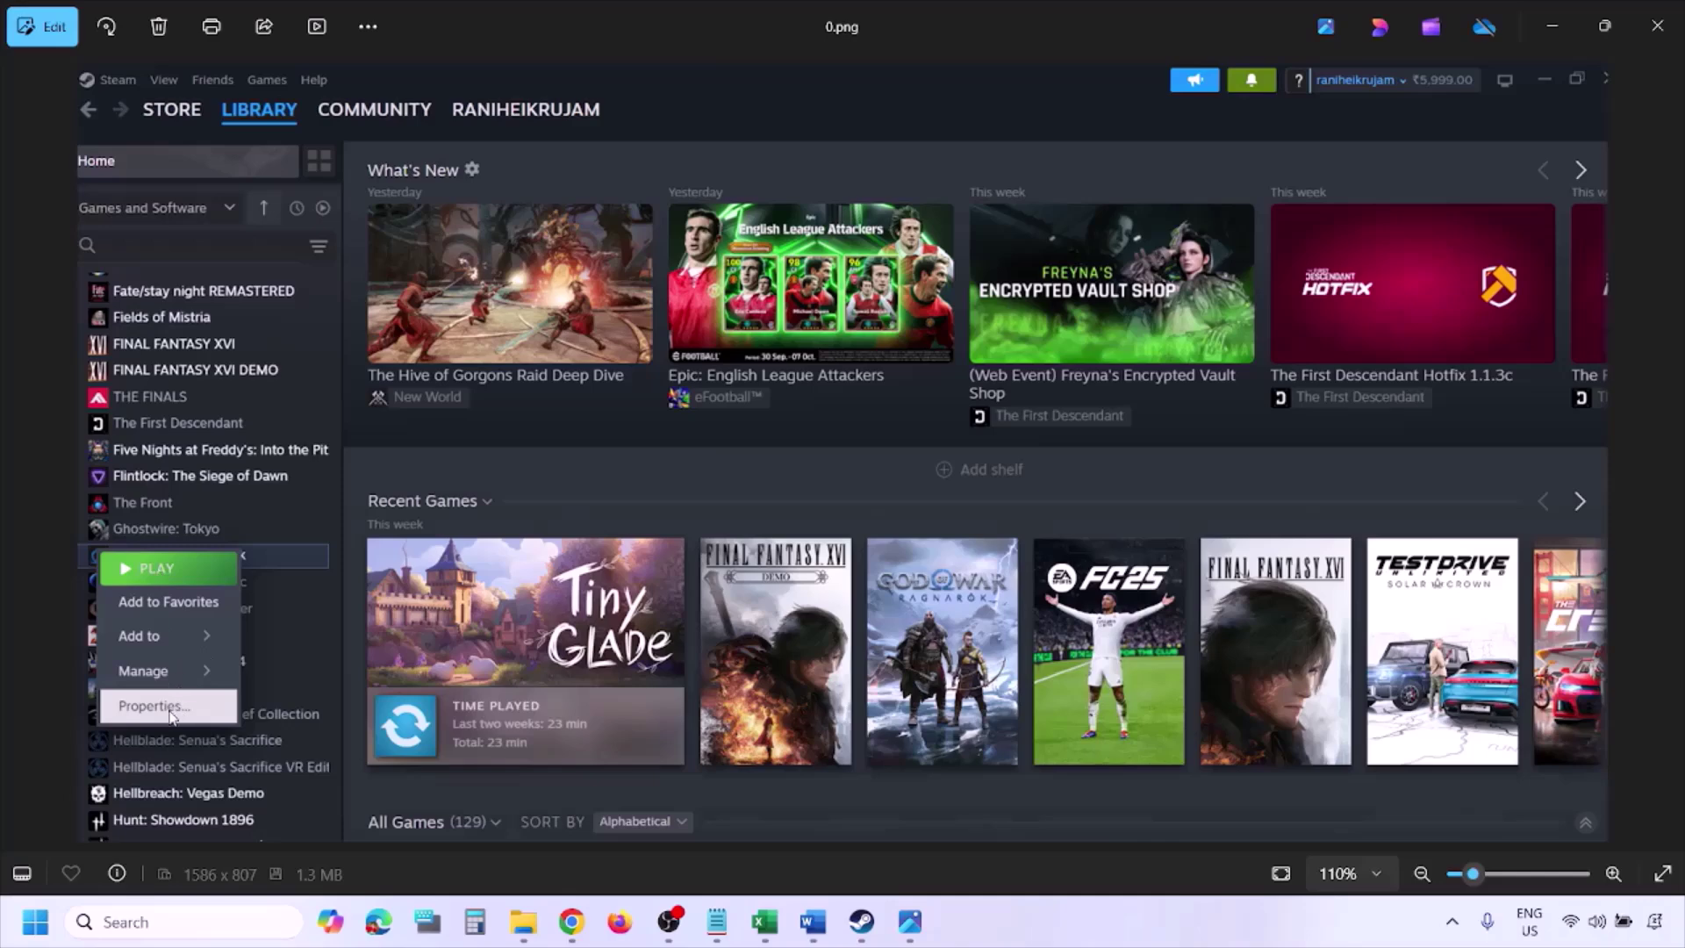
scroll(603, 551, down, 1)
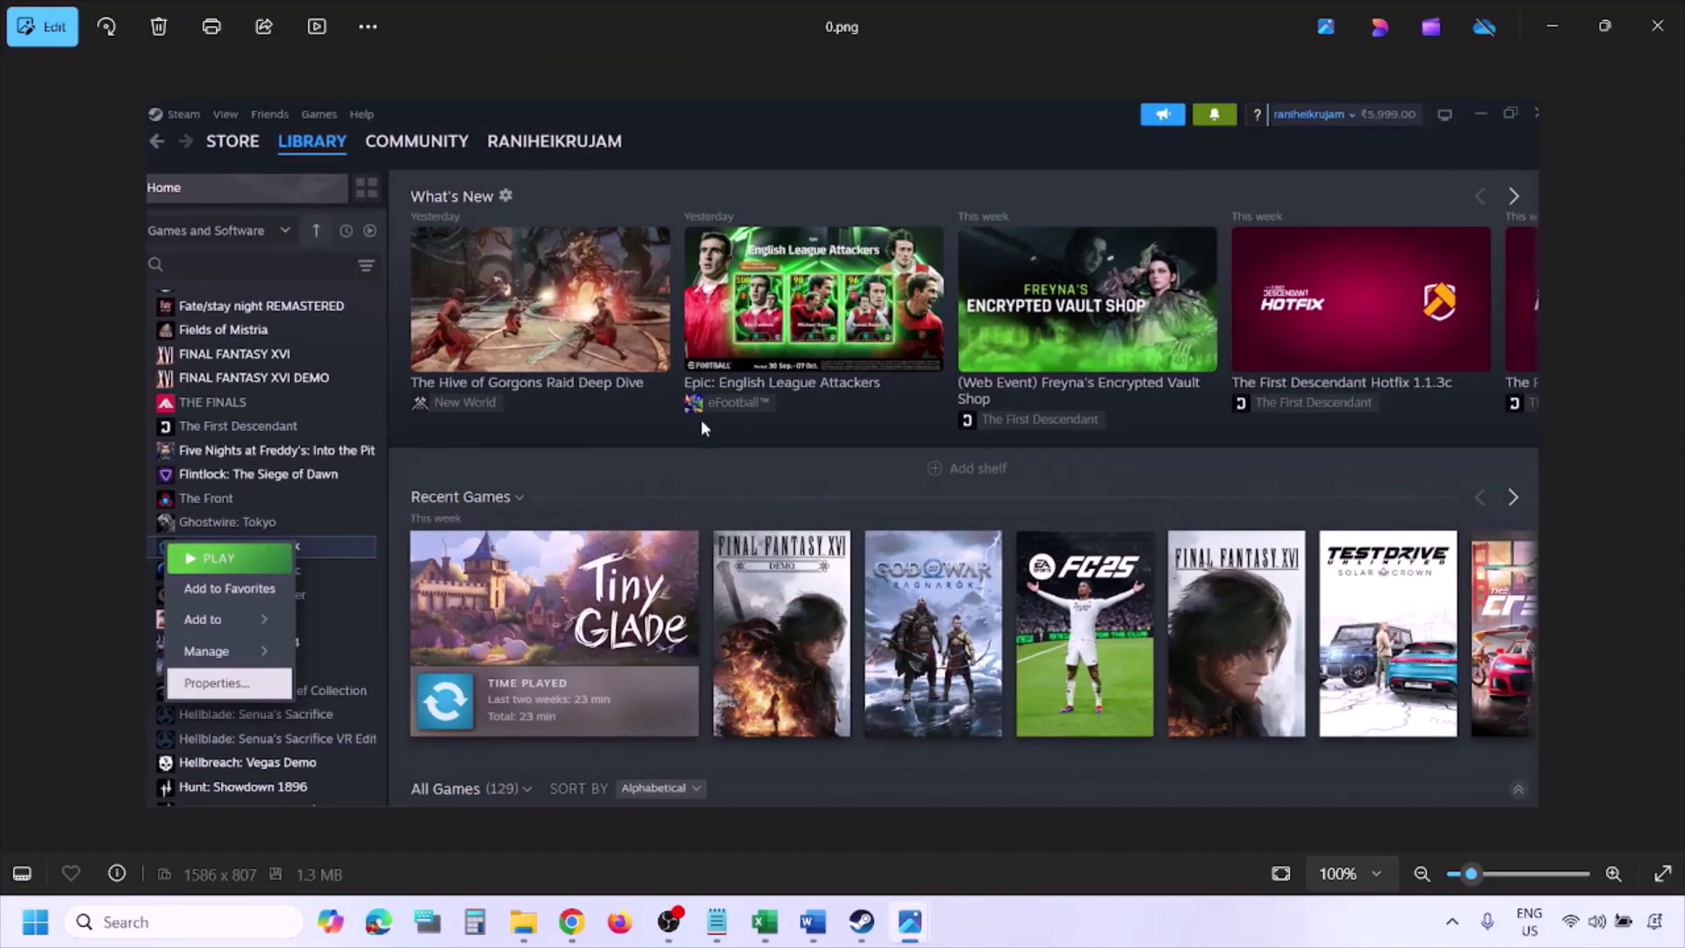
key(Right)
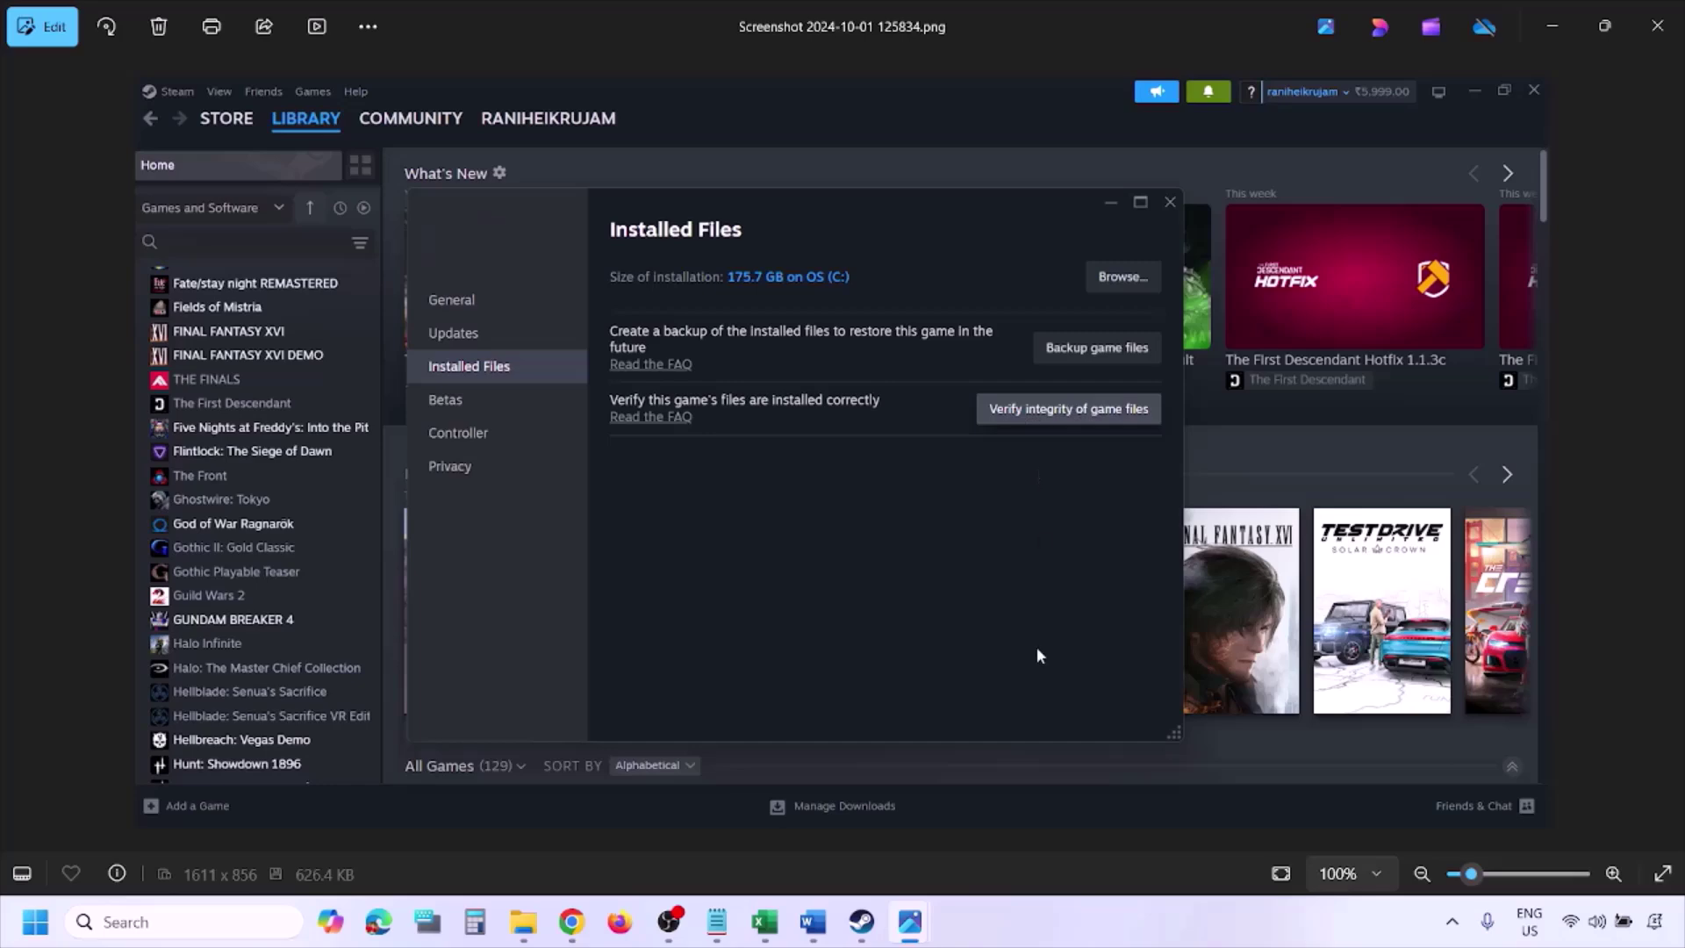
click(909, 922)
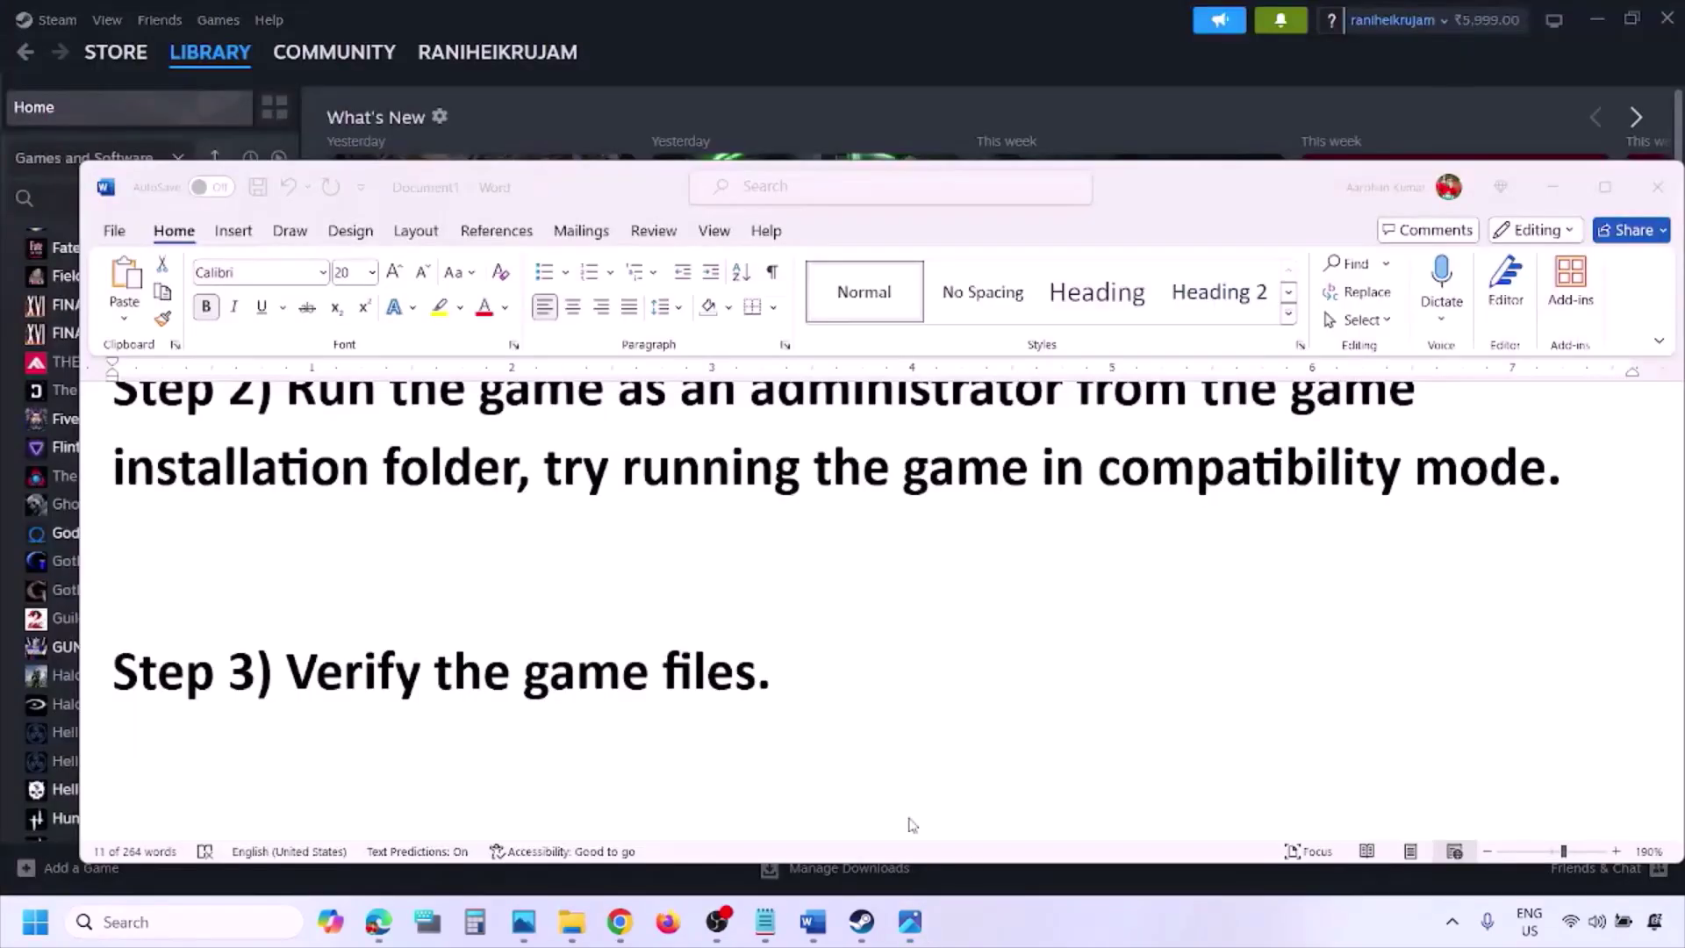
- Show Step 4 in the Word notes and highlight the words "Windows Security"
scroll(910, 823, down, 3)
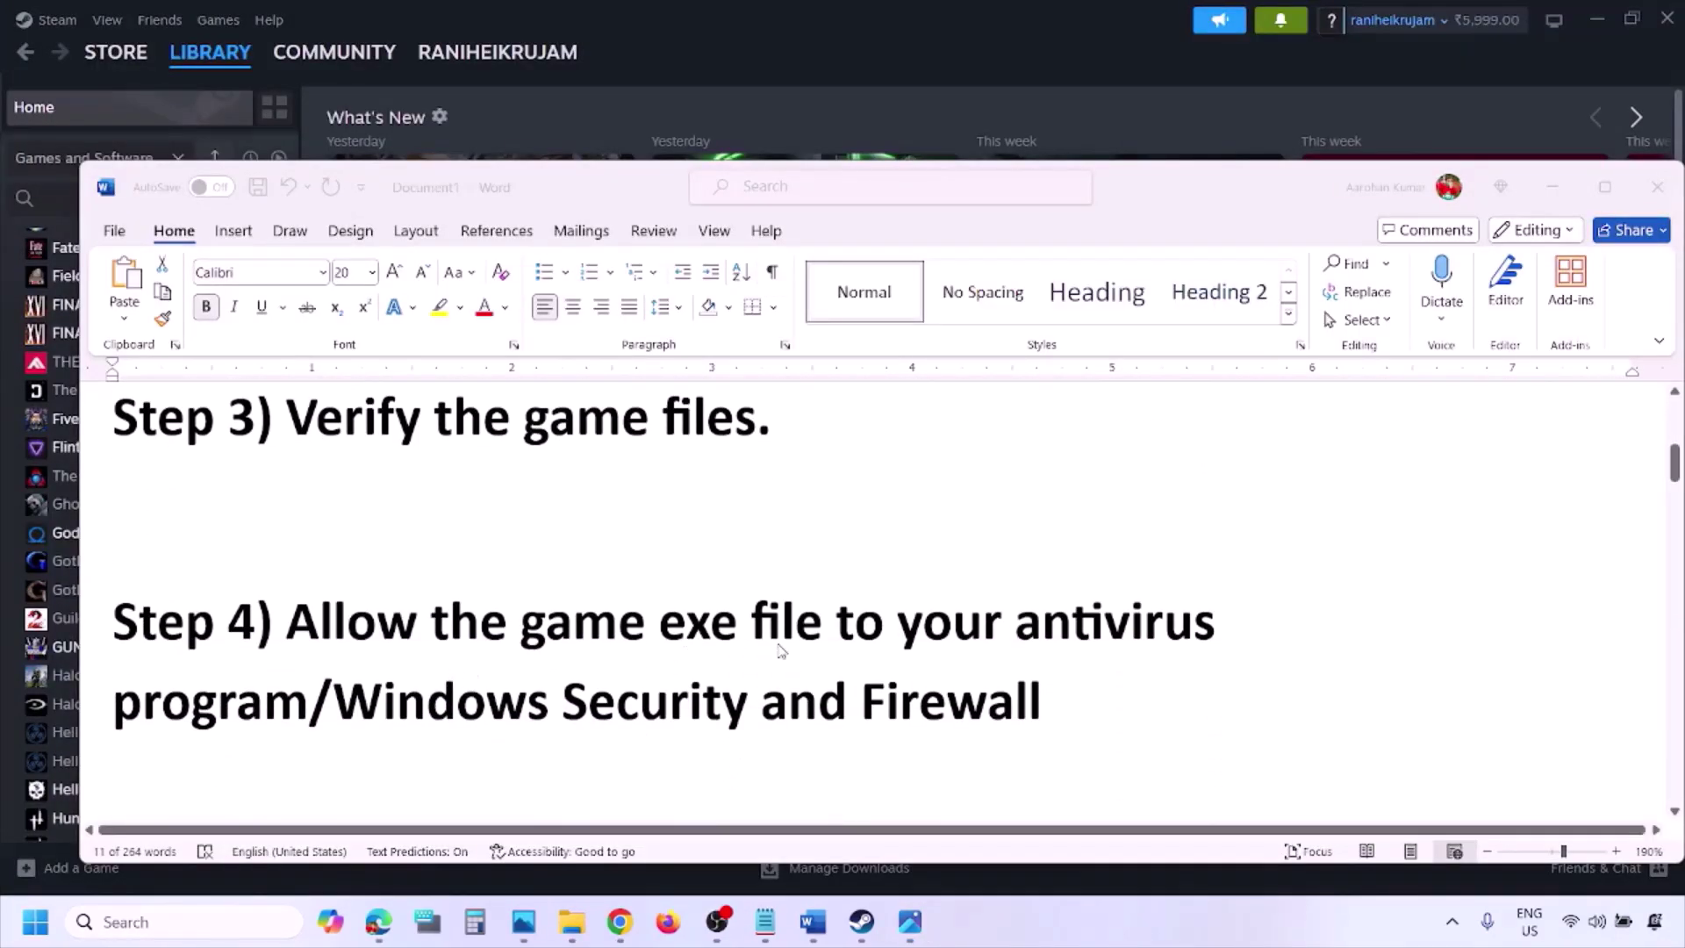
click(309, 699)
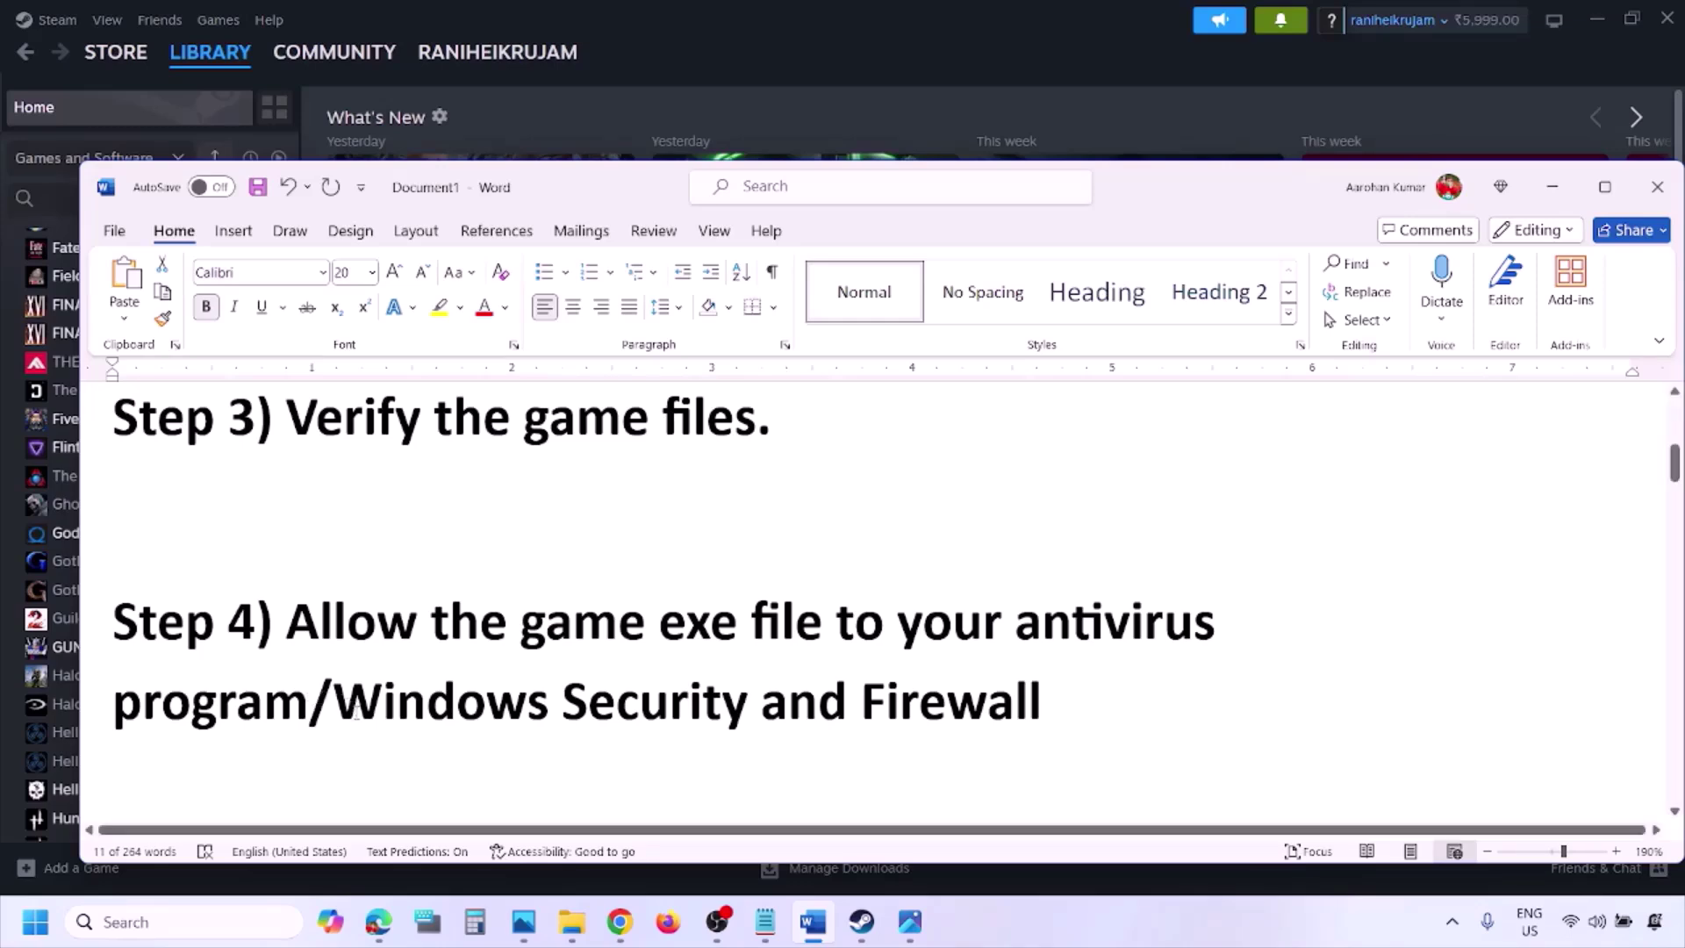
drag(336, 702, 760, 702)
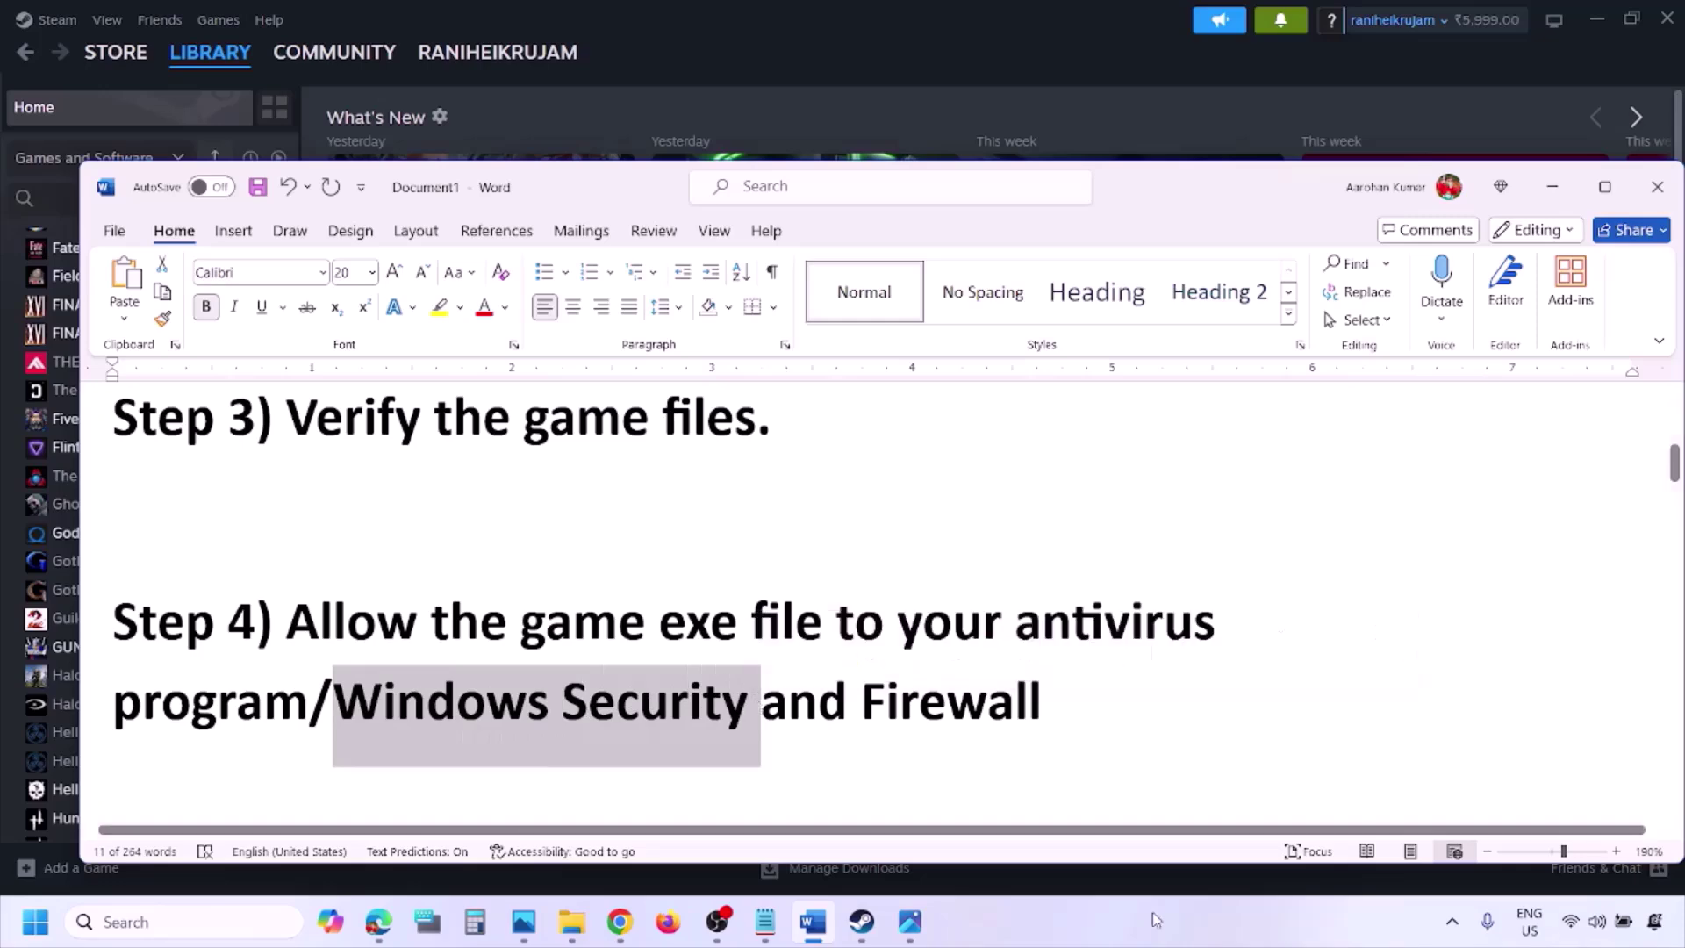
click(1120, 940)
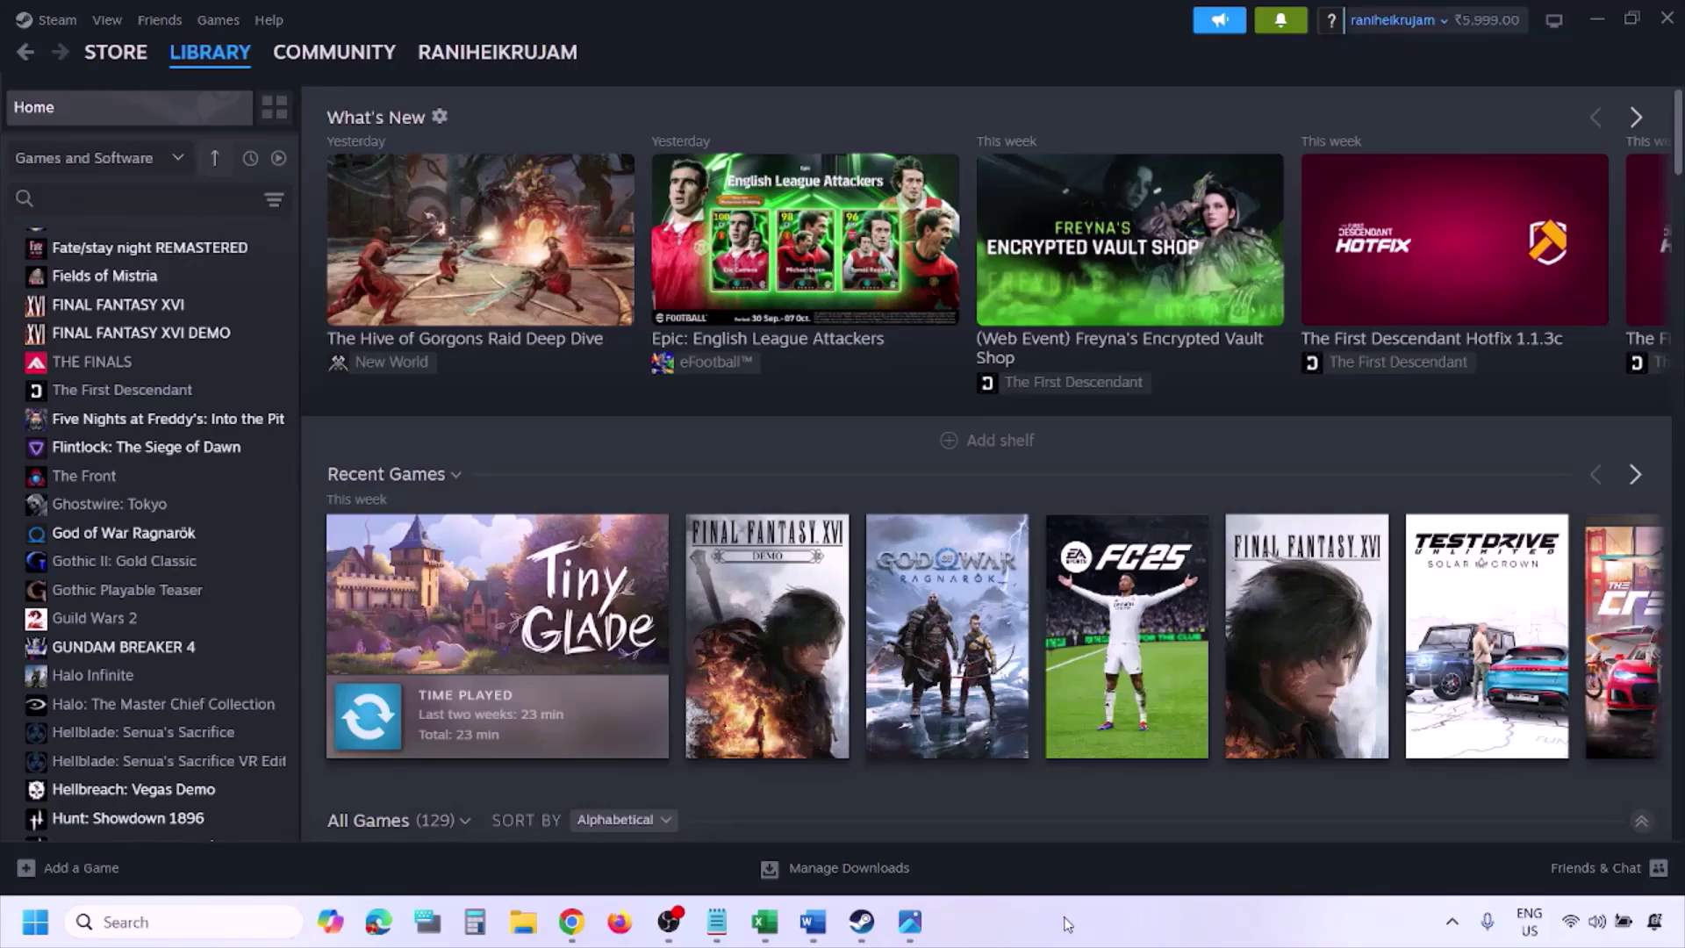
- Switch to Windows Settings and open Virus & threat protection from the Windows Security page under Privacy & security
key(super+i)
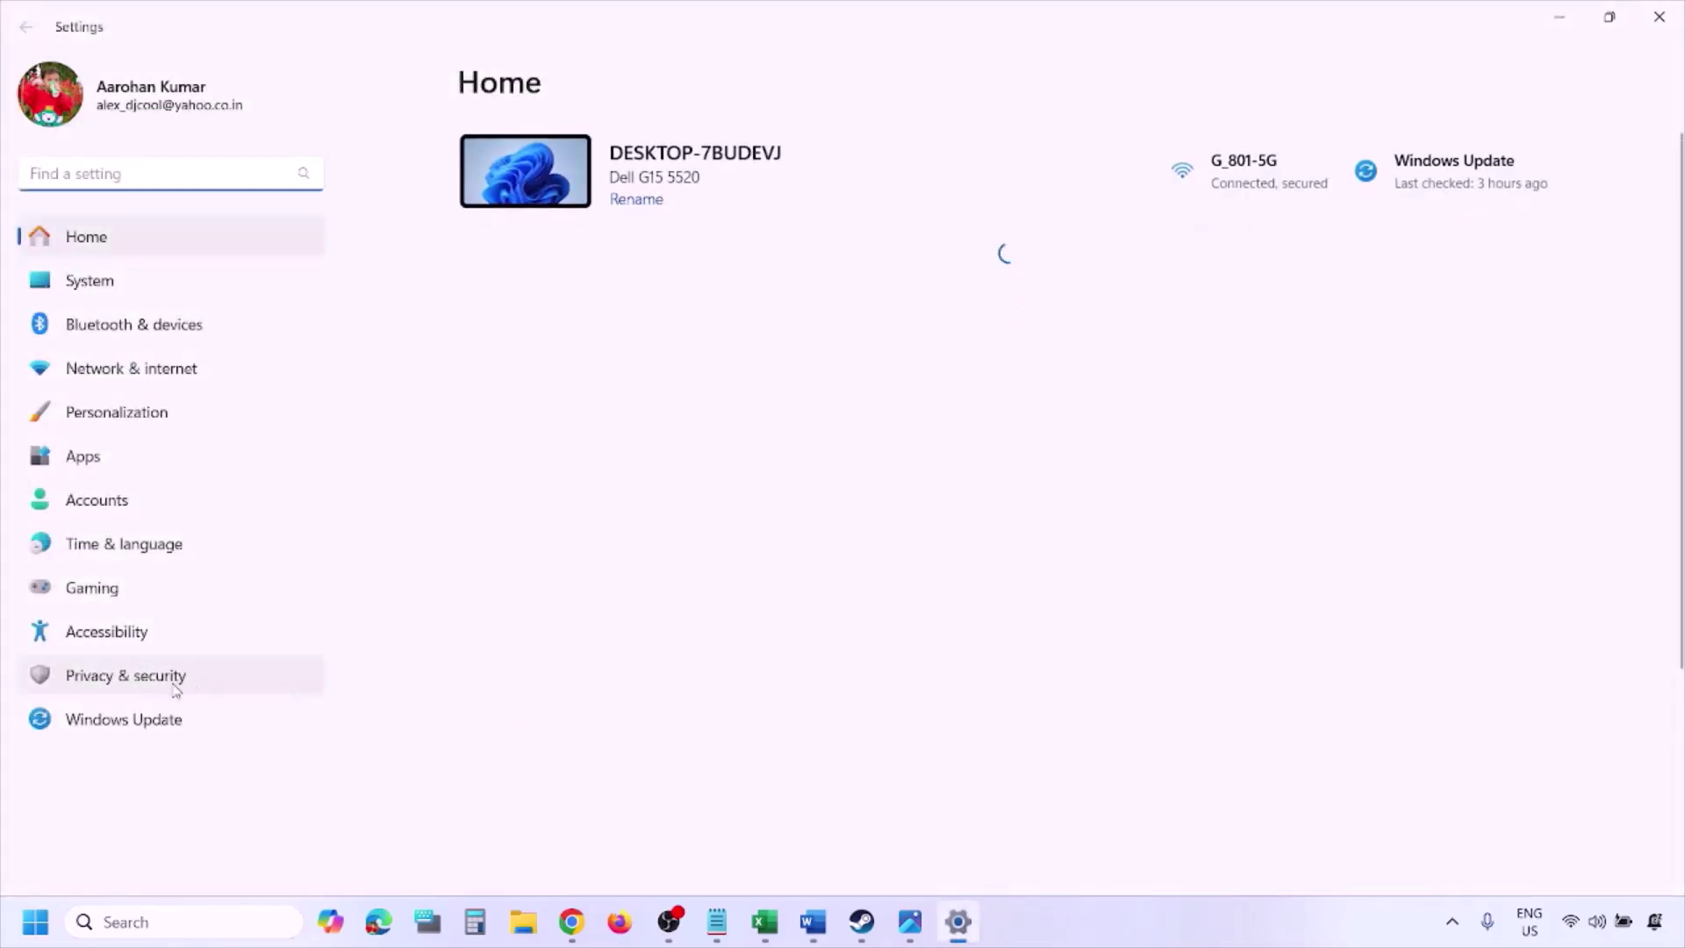
click(175, 685)
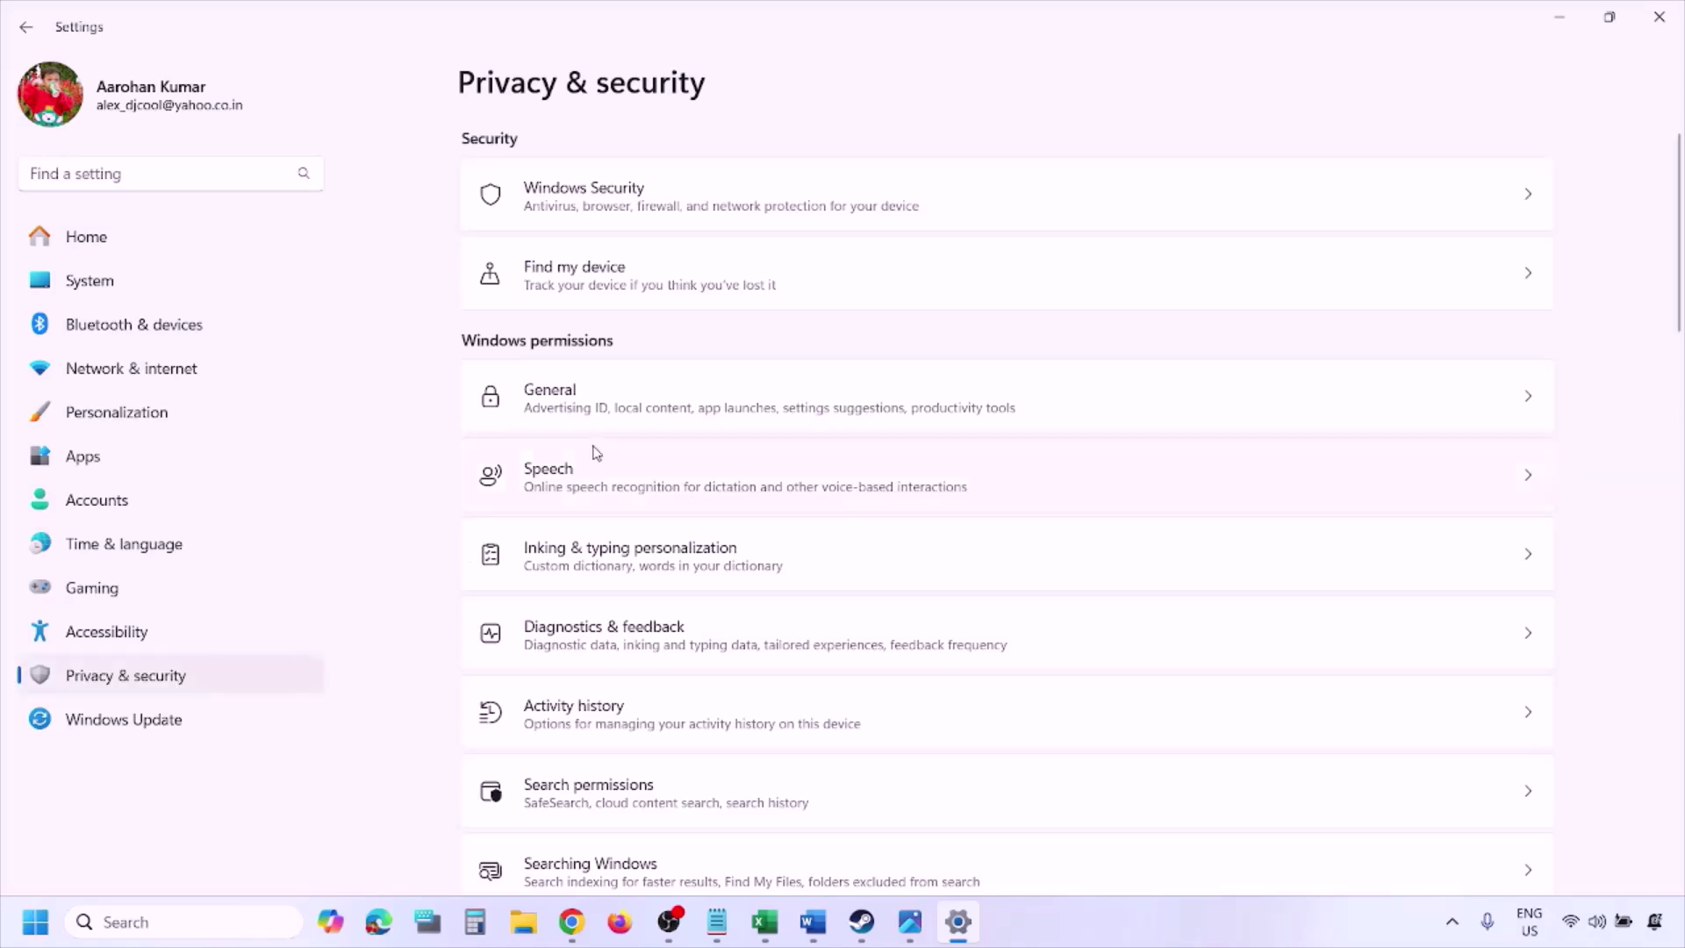
click(609, 209)
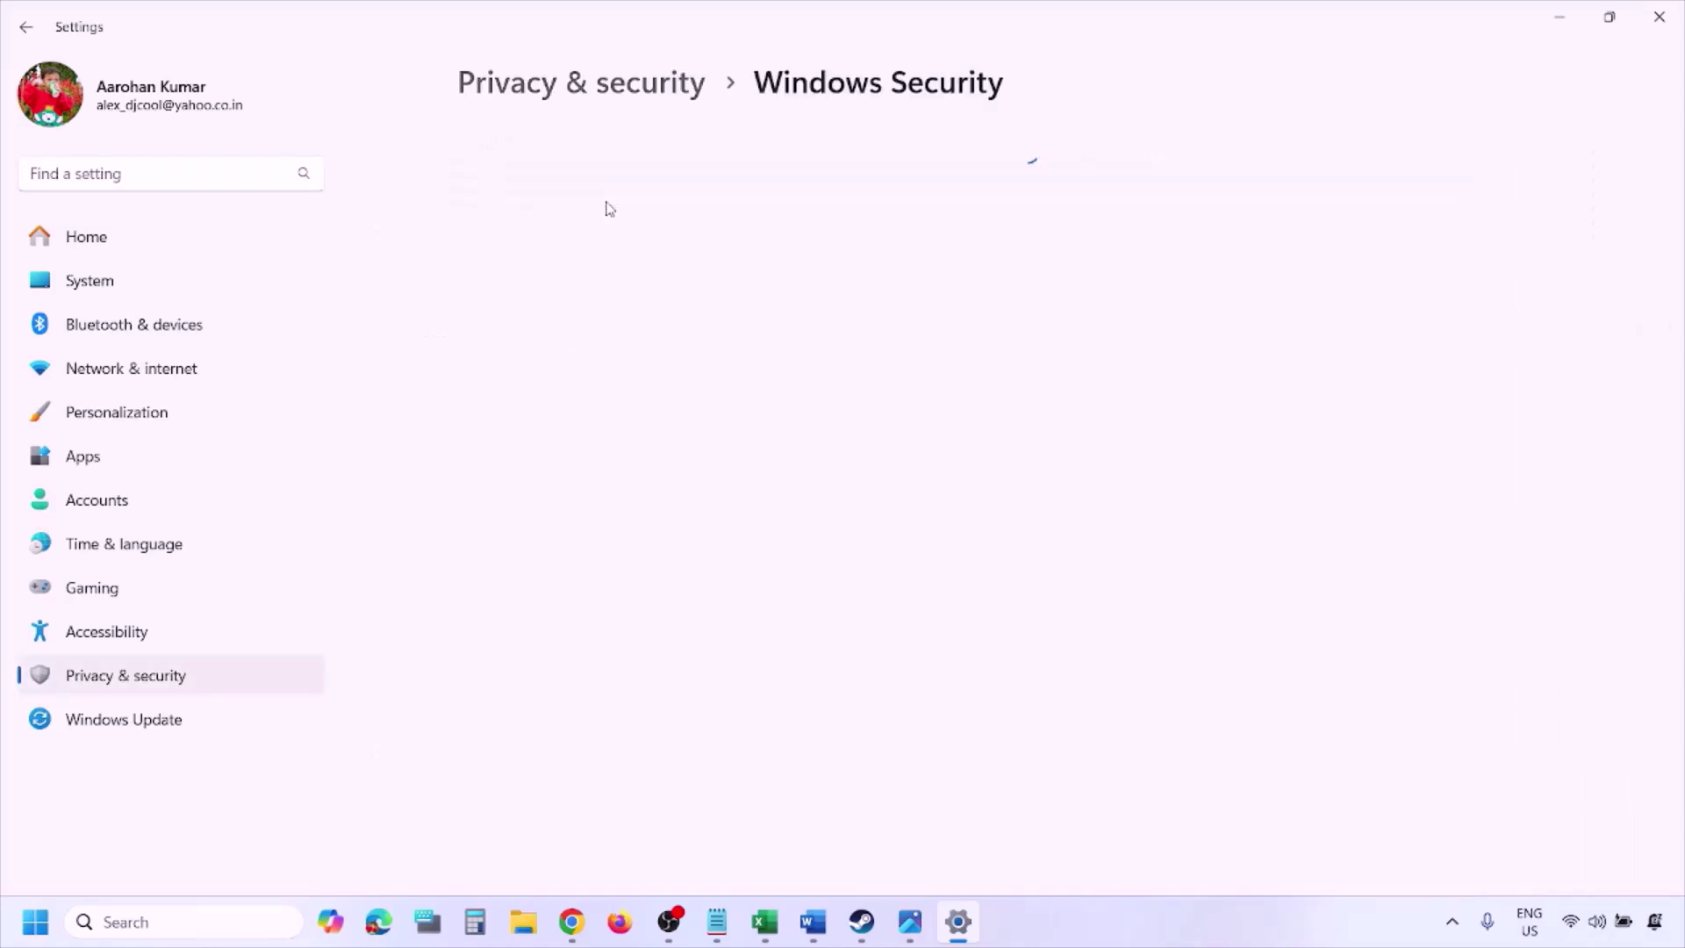
click(617, 340)
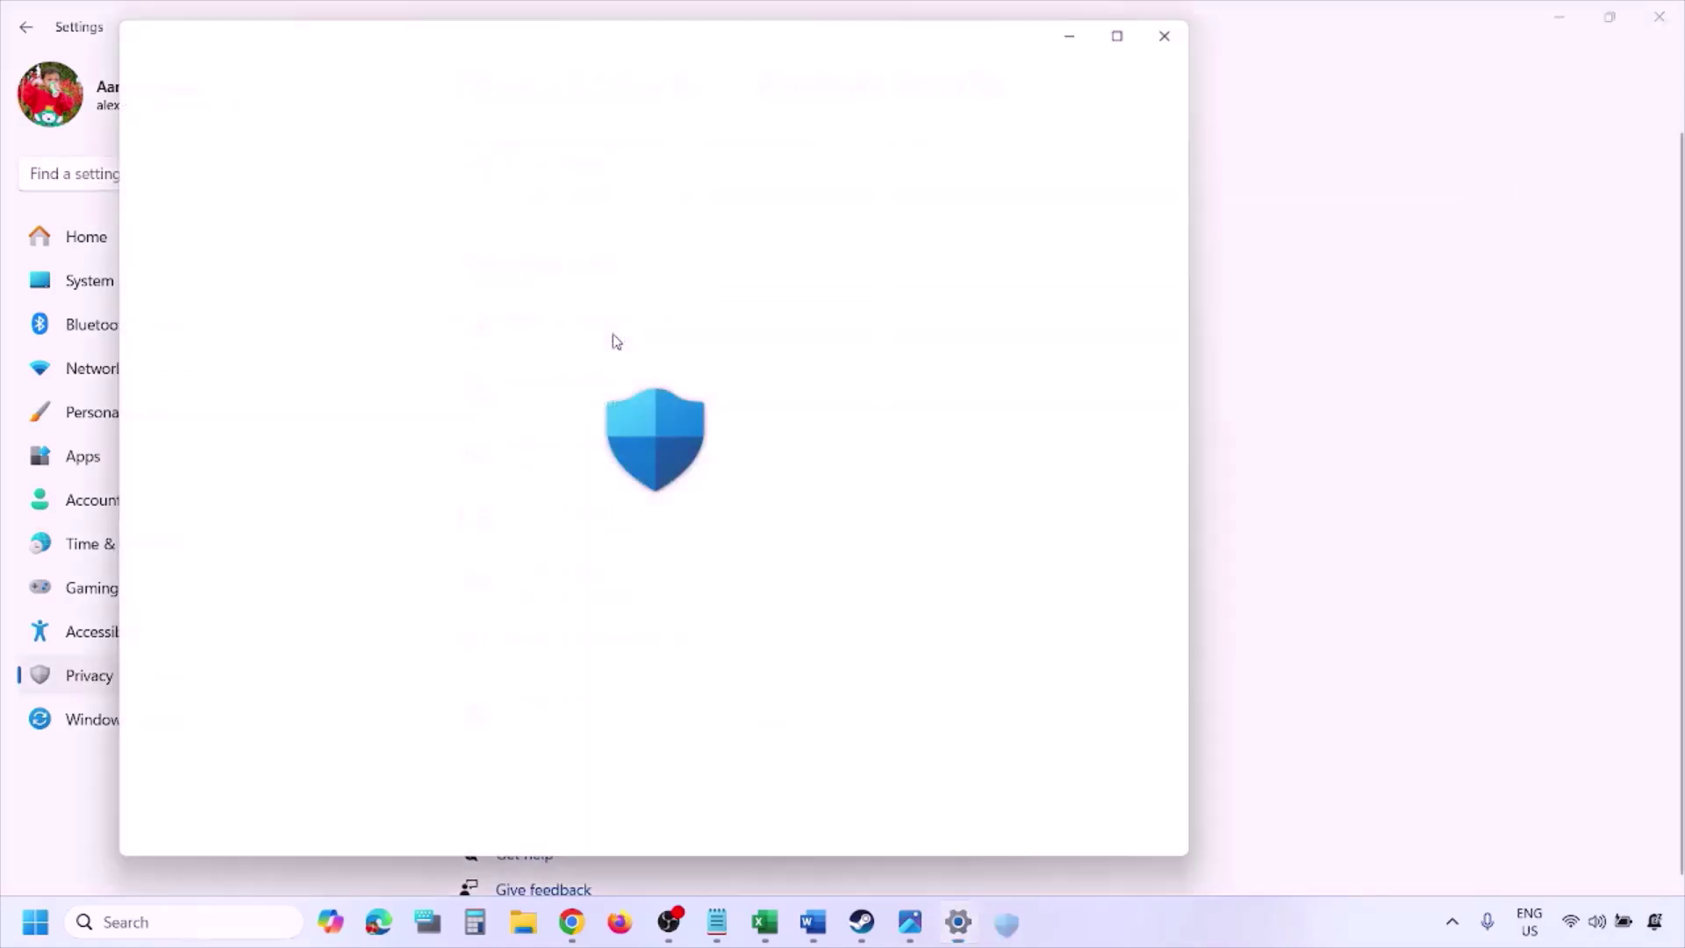
- Open the Ransomware protection settings and show the list of apps allowed through Controlled folder access
scroll(643, 608, down, 3)
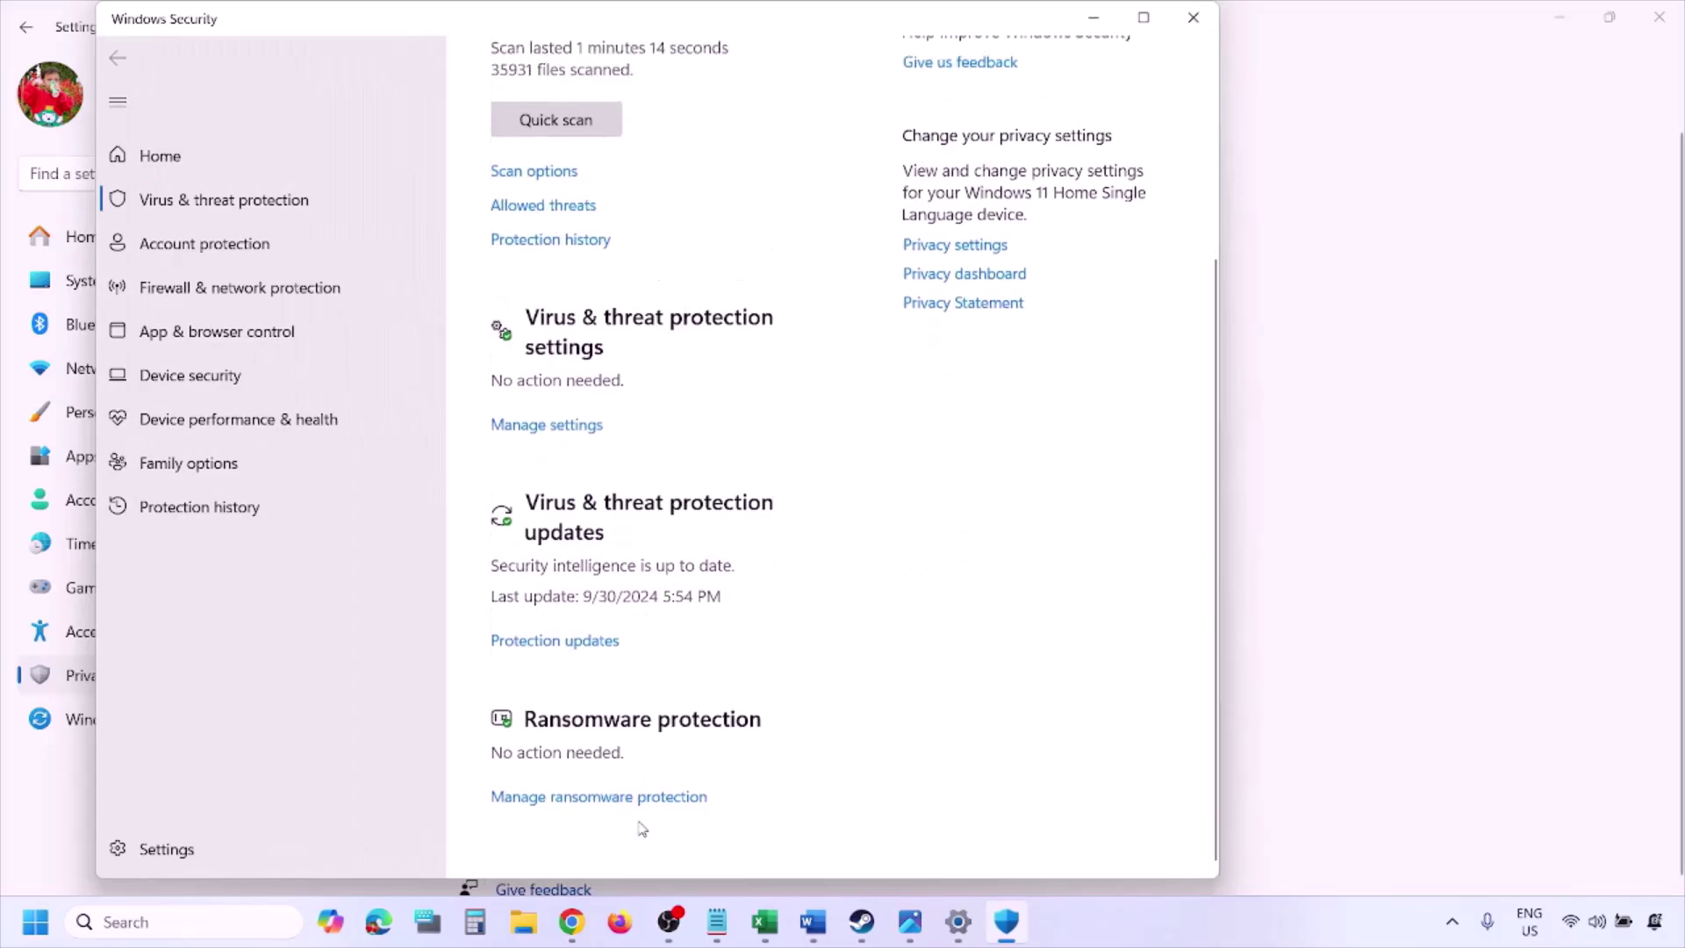
click(617, 798)
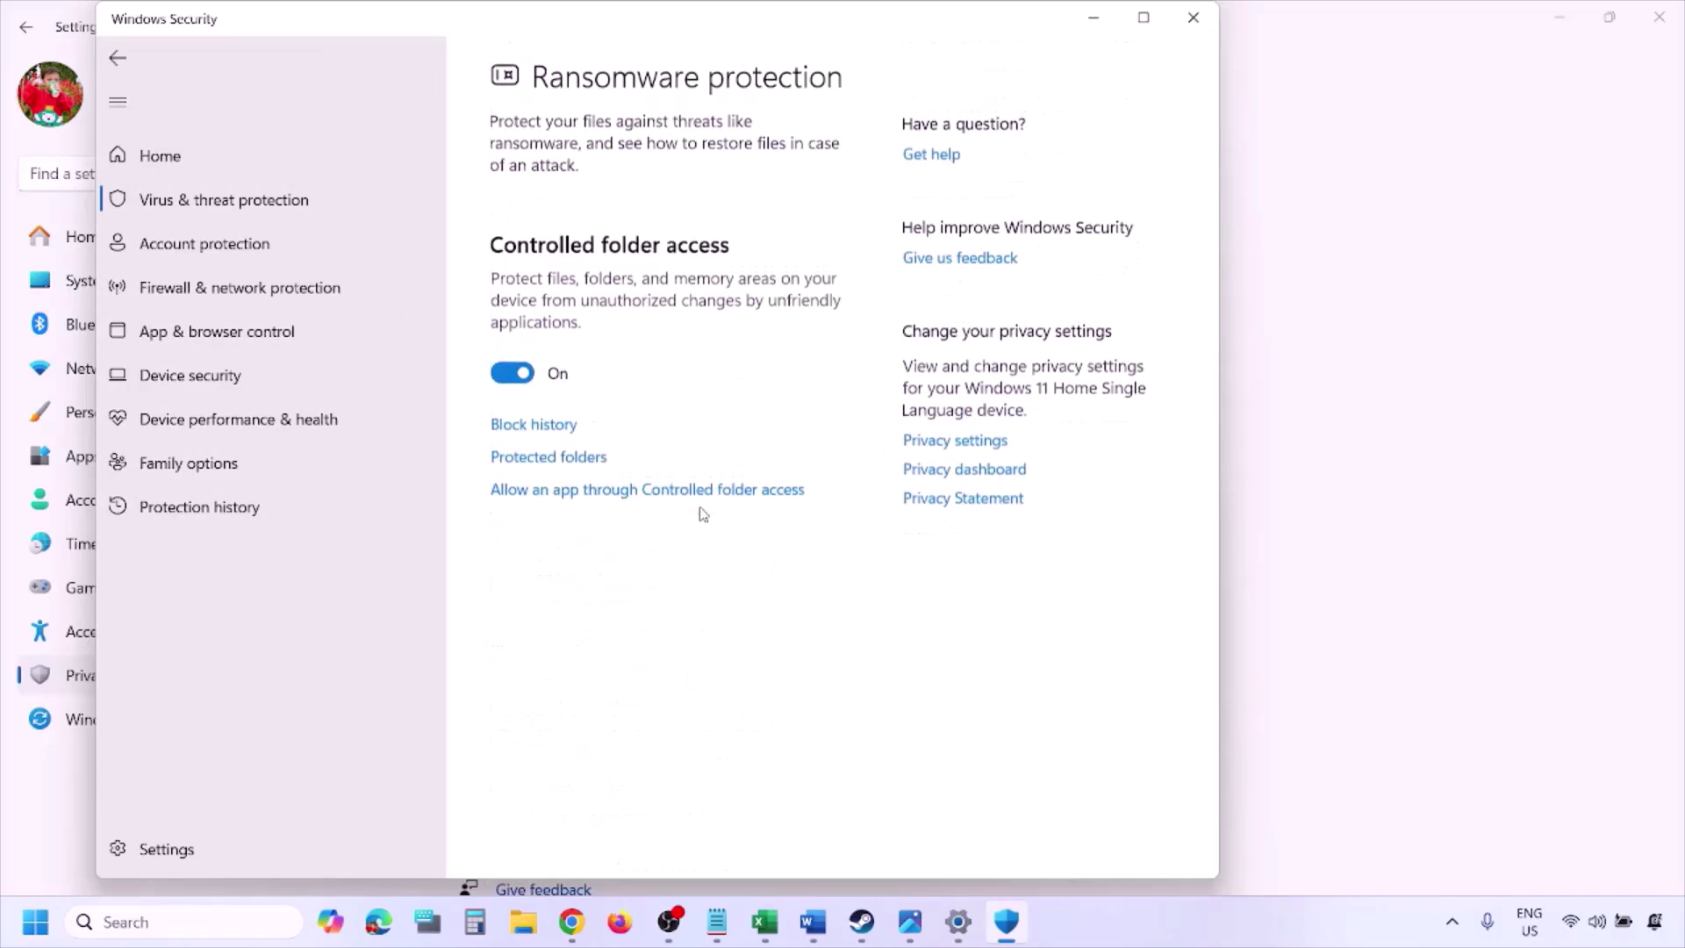
click(641, 494)
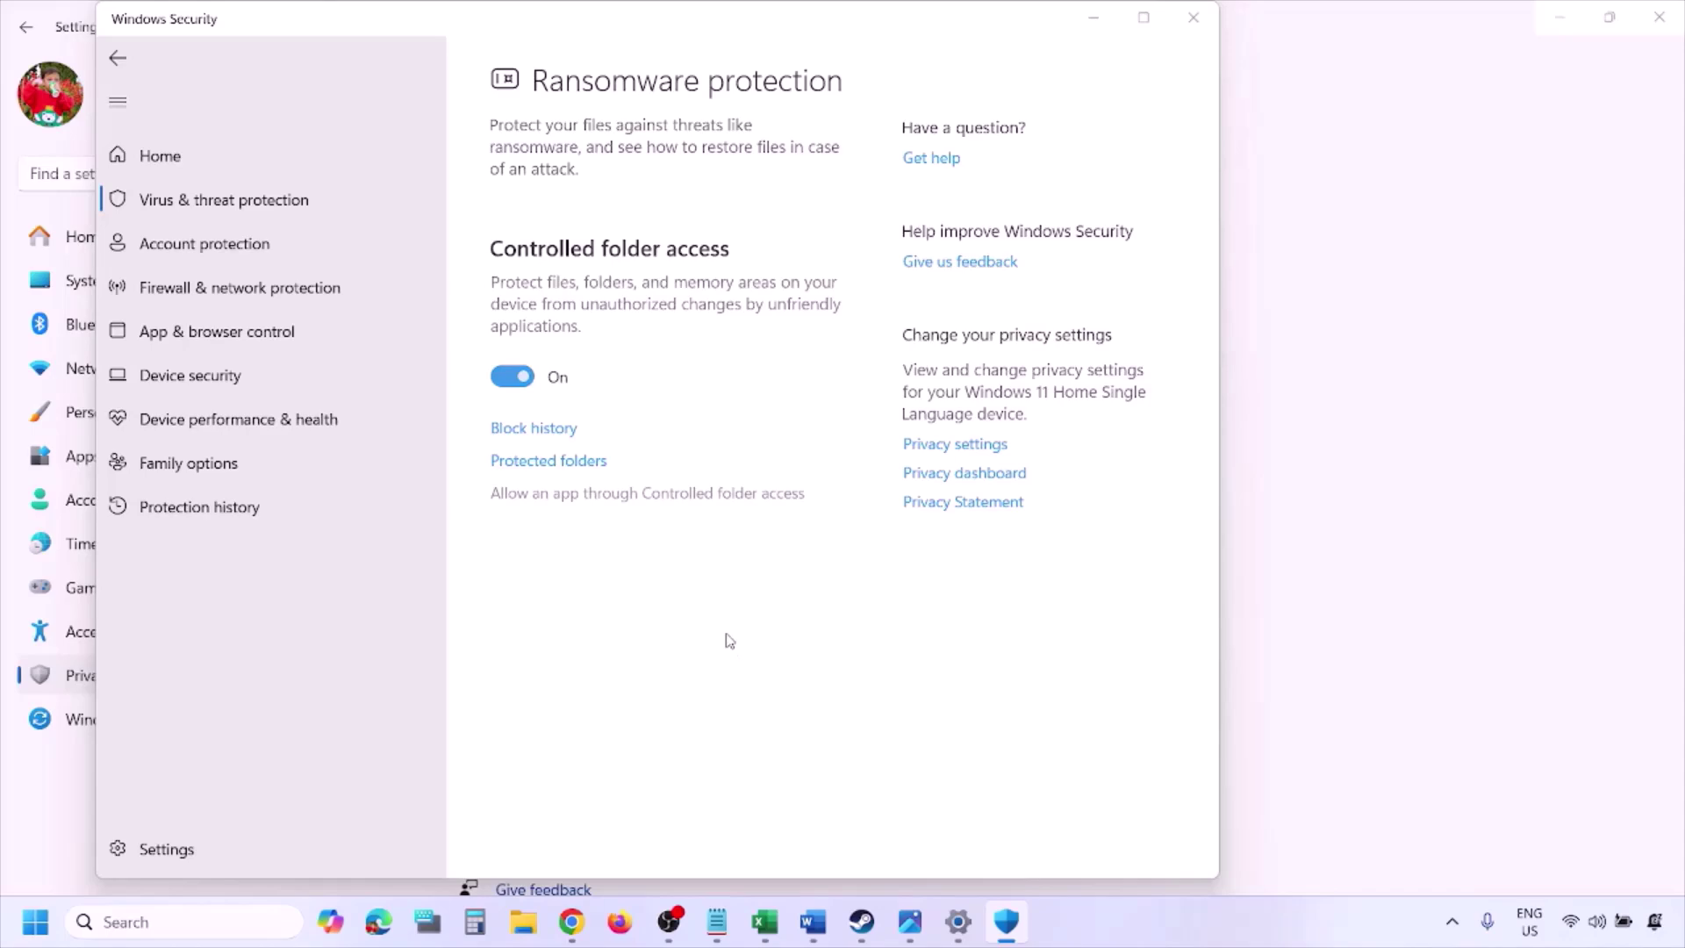
scroll(746, 504, down, 5)
scroll(619, 272, up, 4)
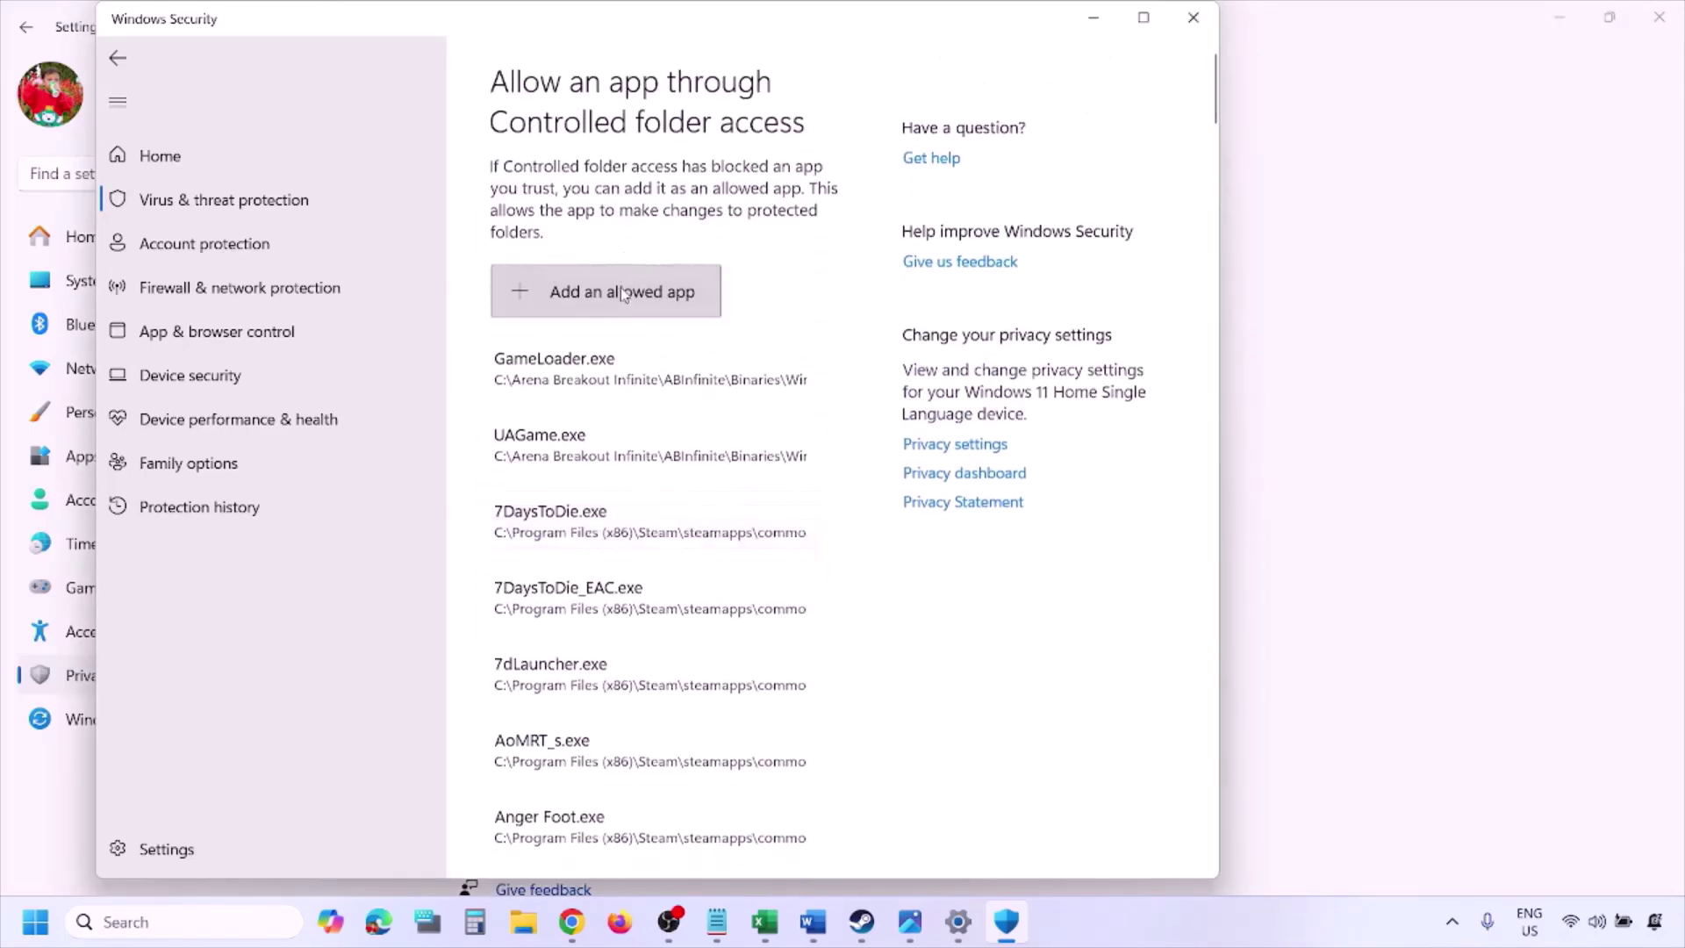
- Start adding an allowed app by browsing for its file, and open the OS (C:) drive
click(619, 287)
click(628, 379)
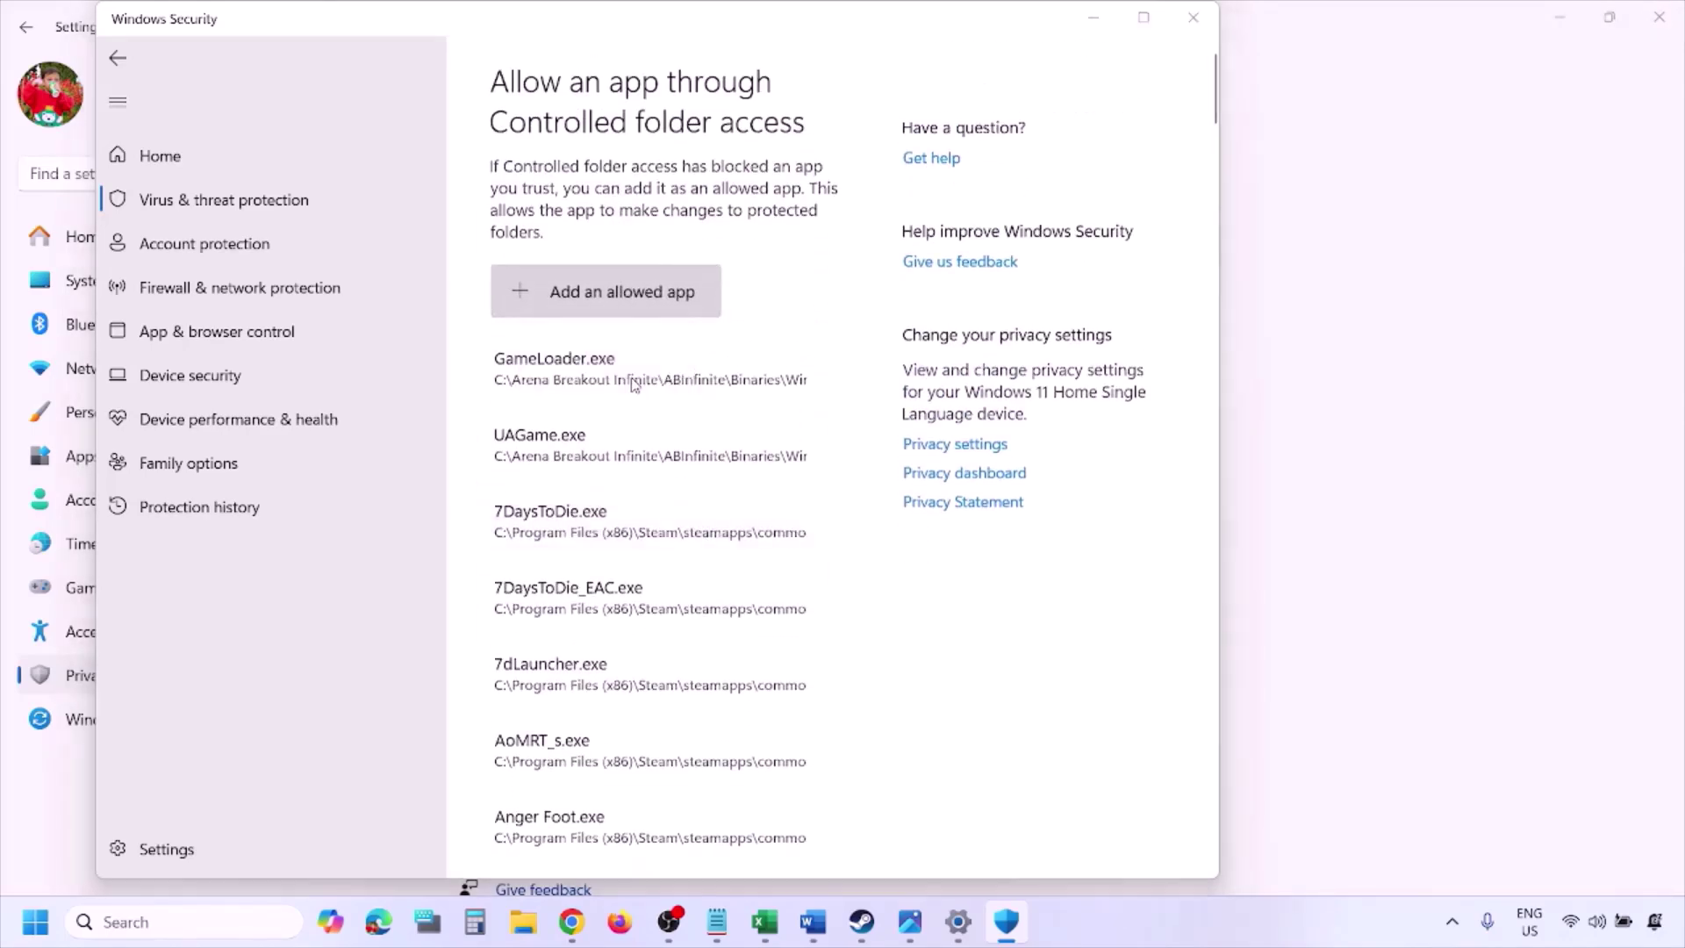
click(186, 467)
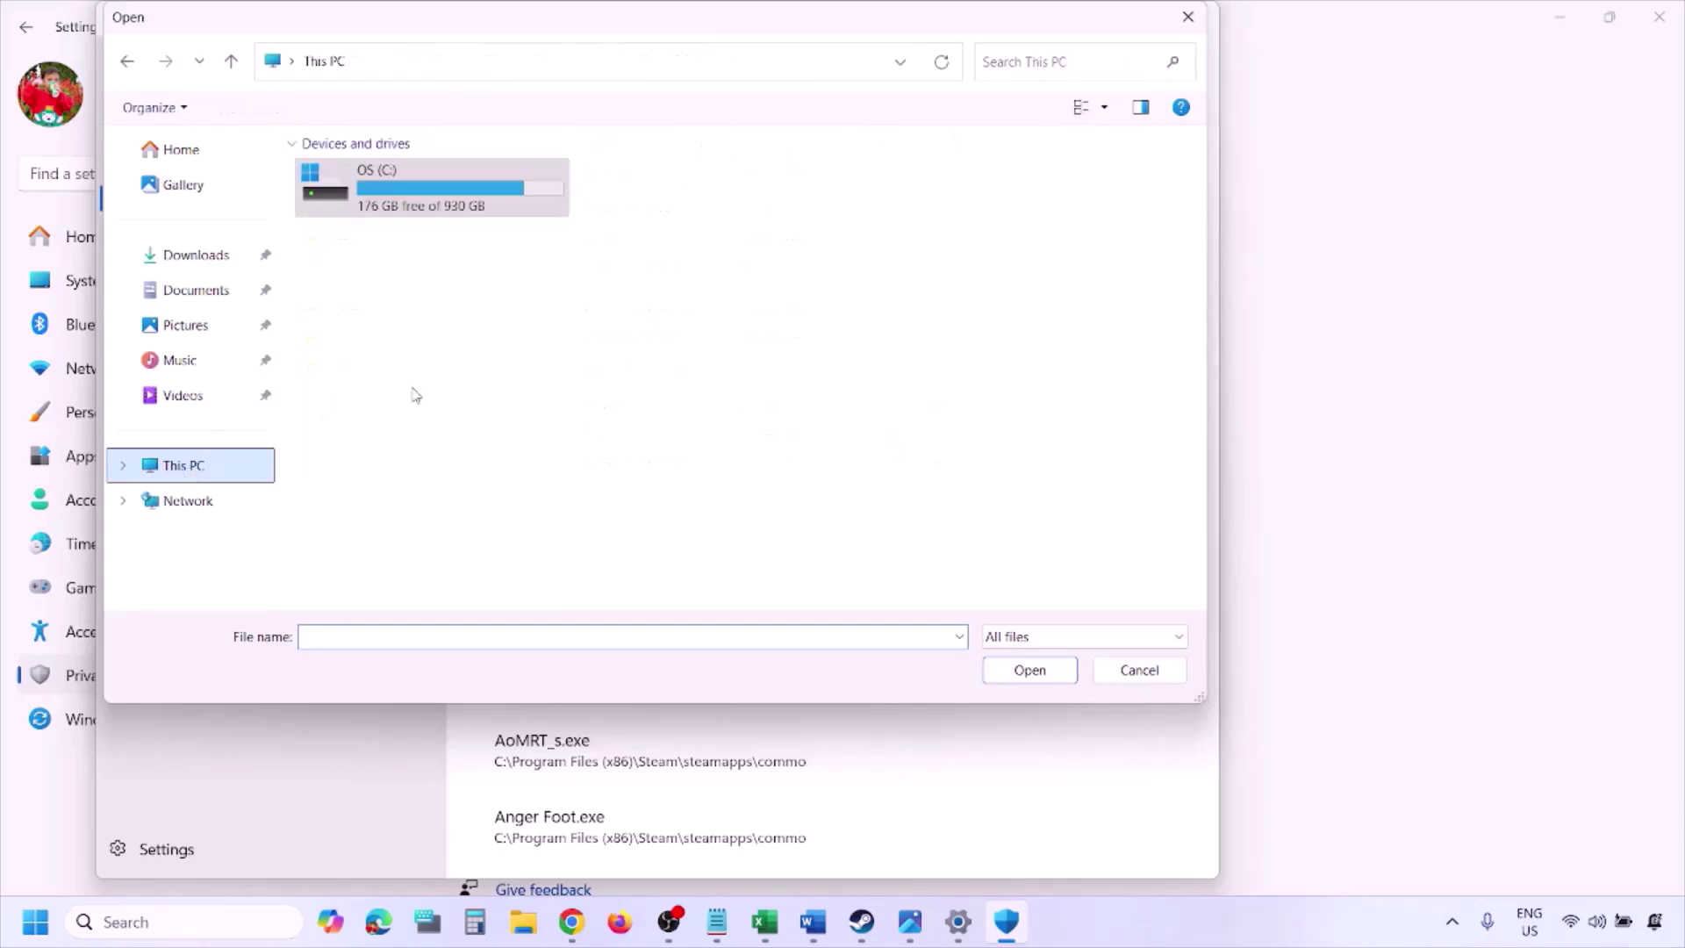
click(441, 200)
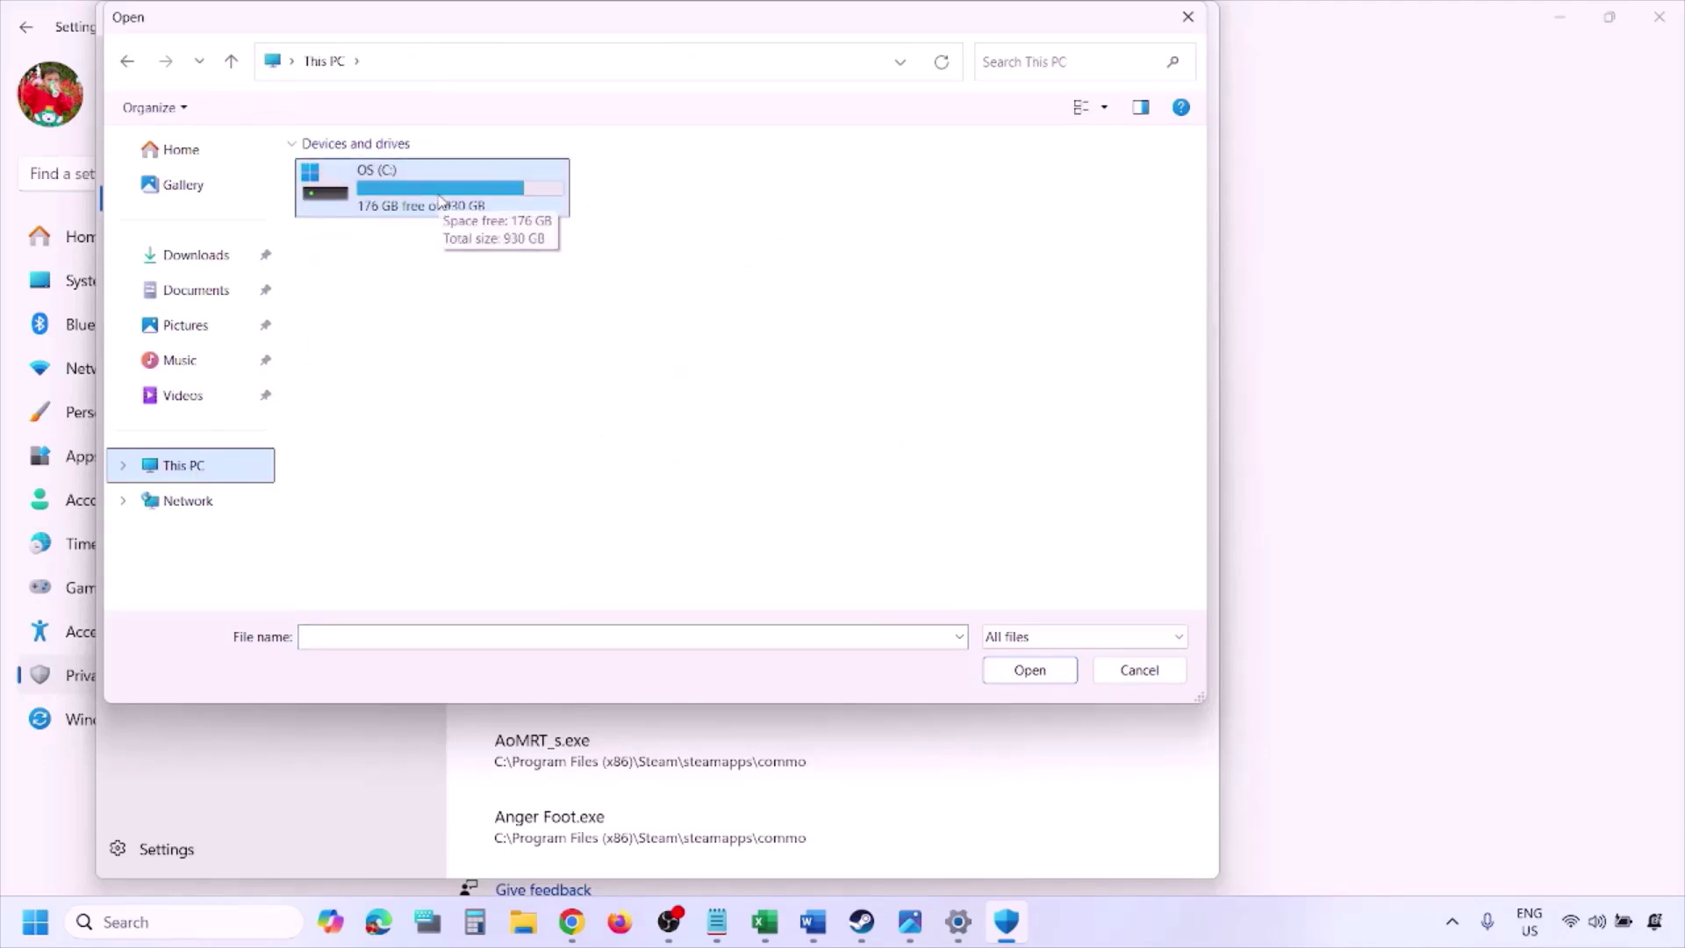
double_click(441, 200)
- Browse to Program Files (x86)\Steam\steamapps to show where the common folder is, and cancel the file selection
scroll(440, 207, down, 3)
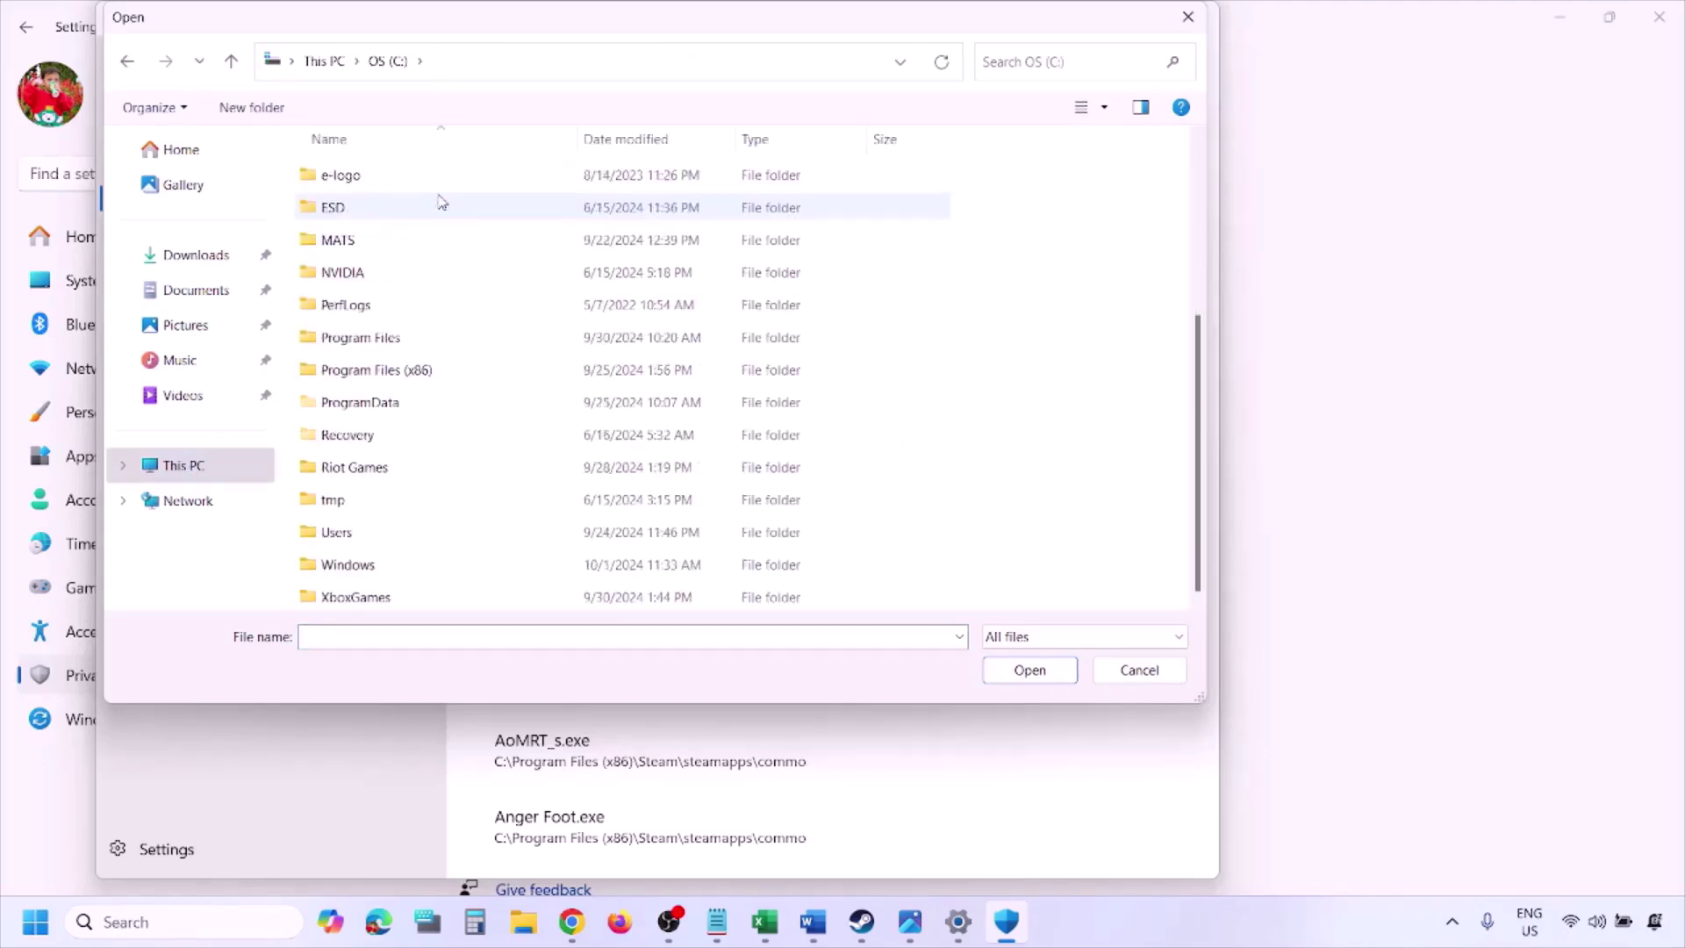
double_click(424, 370)
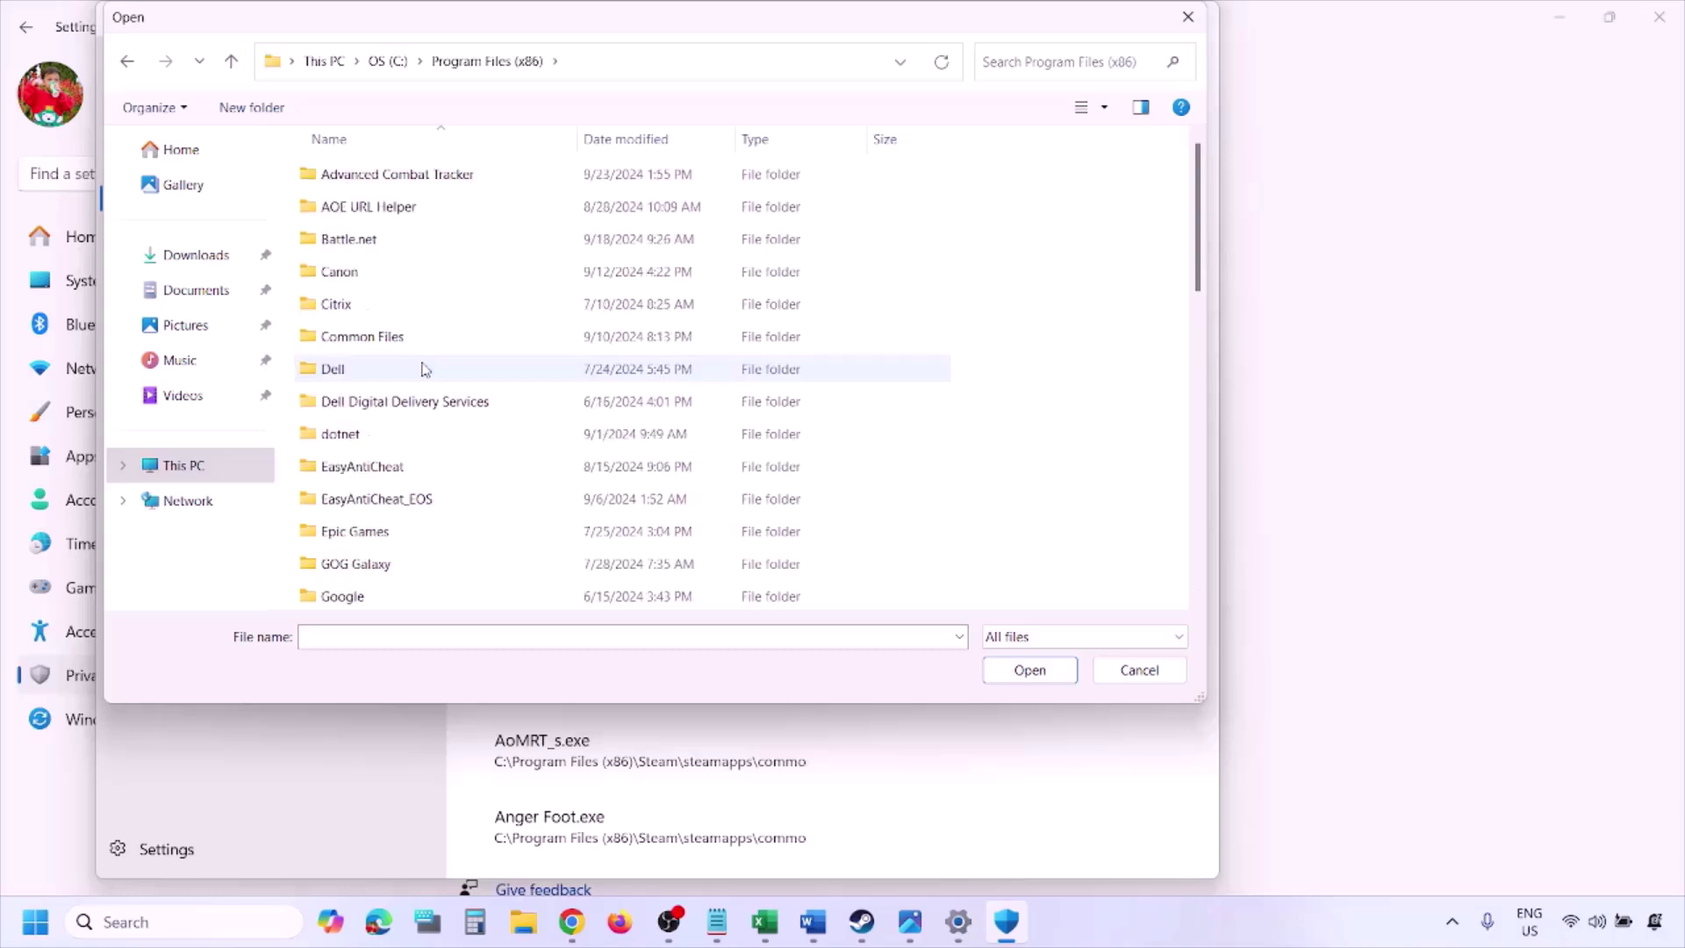
scroll(424, 369, down, 4)
scroll(424, 369, down, 4)
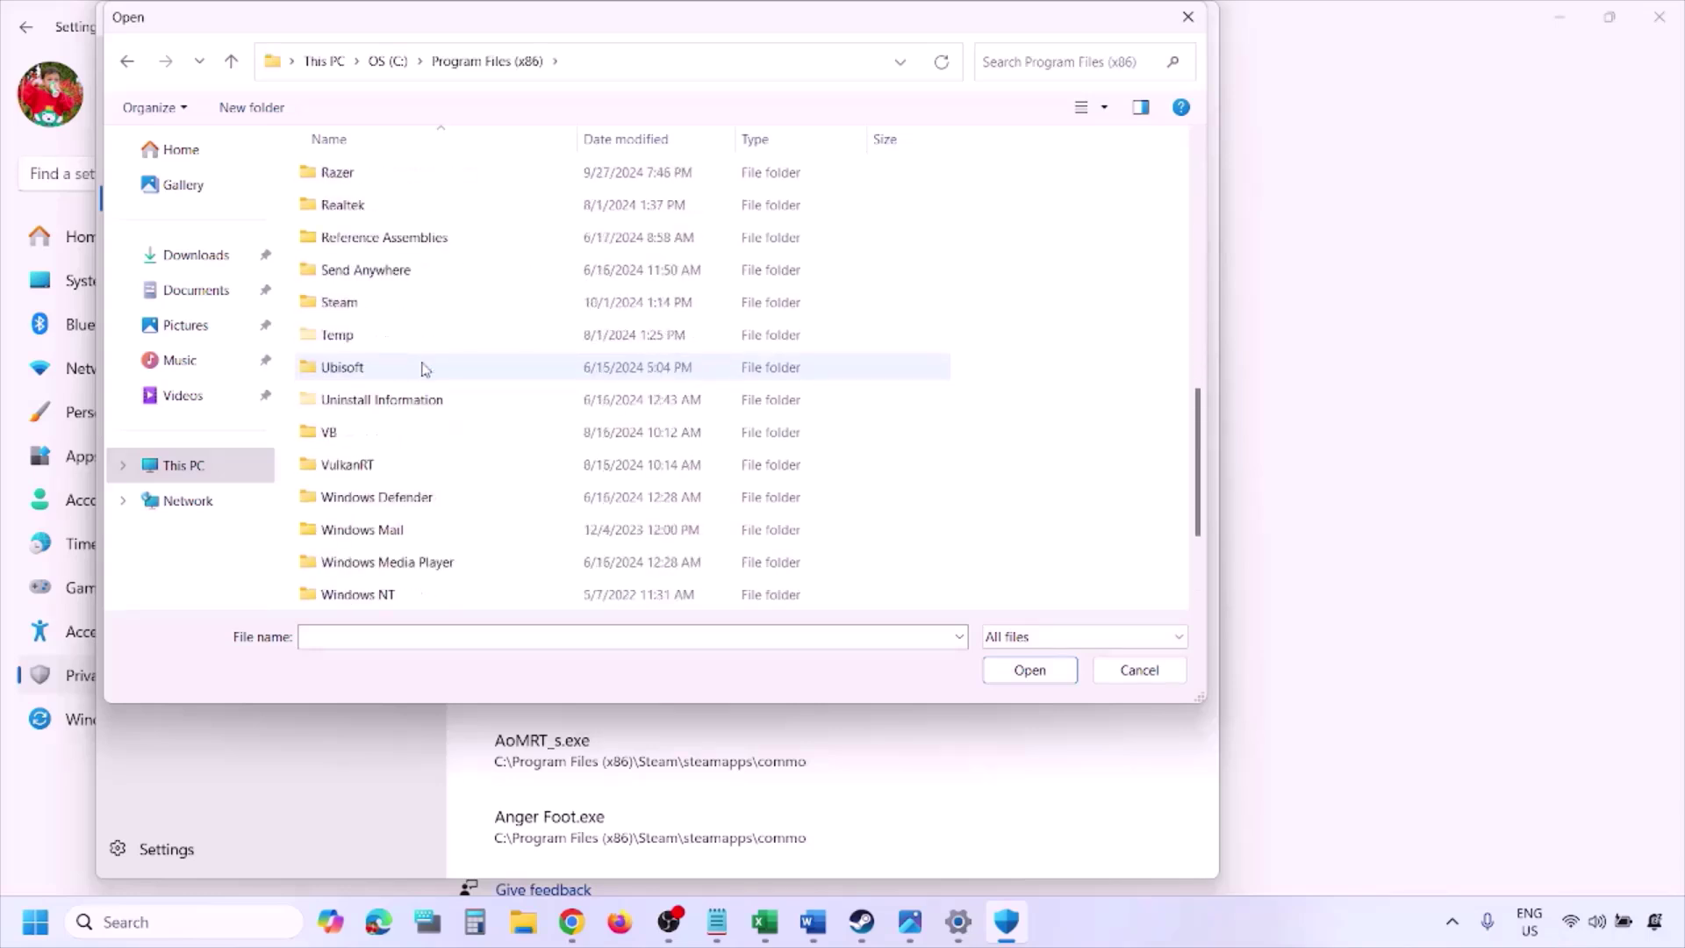
double_click(377, 304)
scroll(390, 391, down, 4)
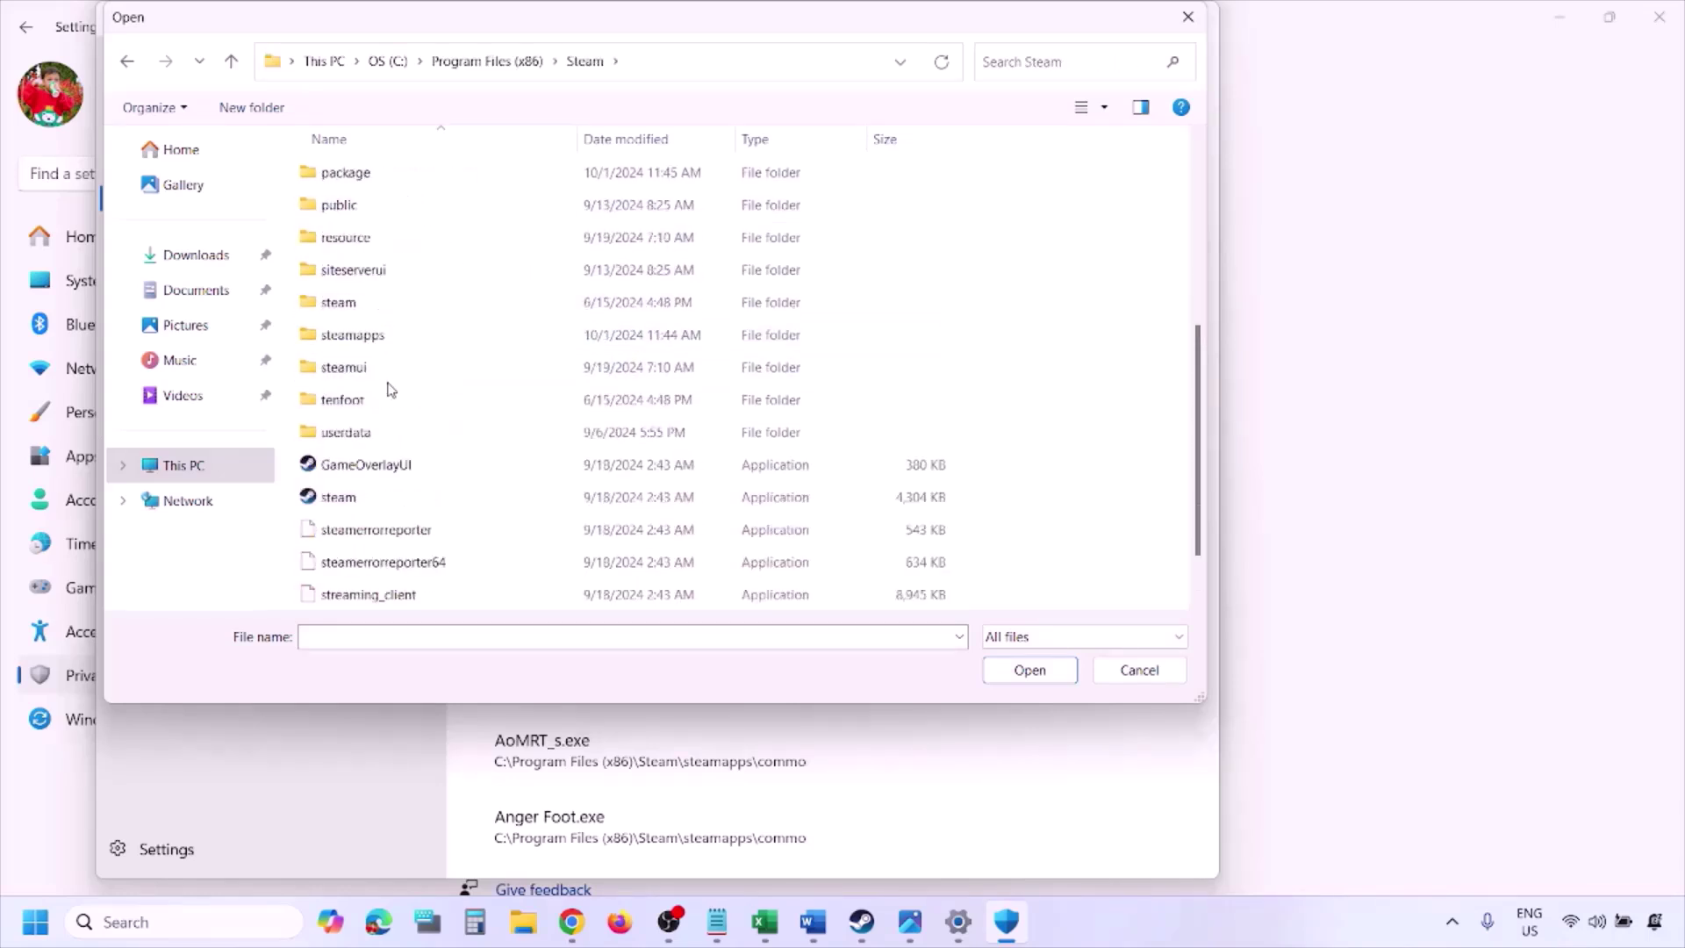
click(385, 340)
double_click(386, 341)
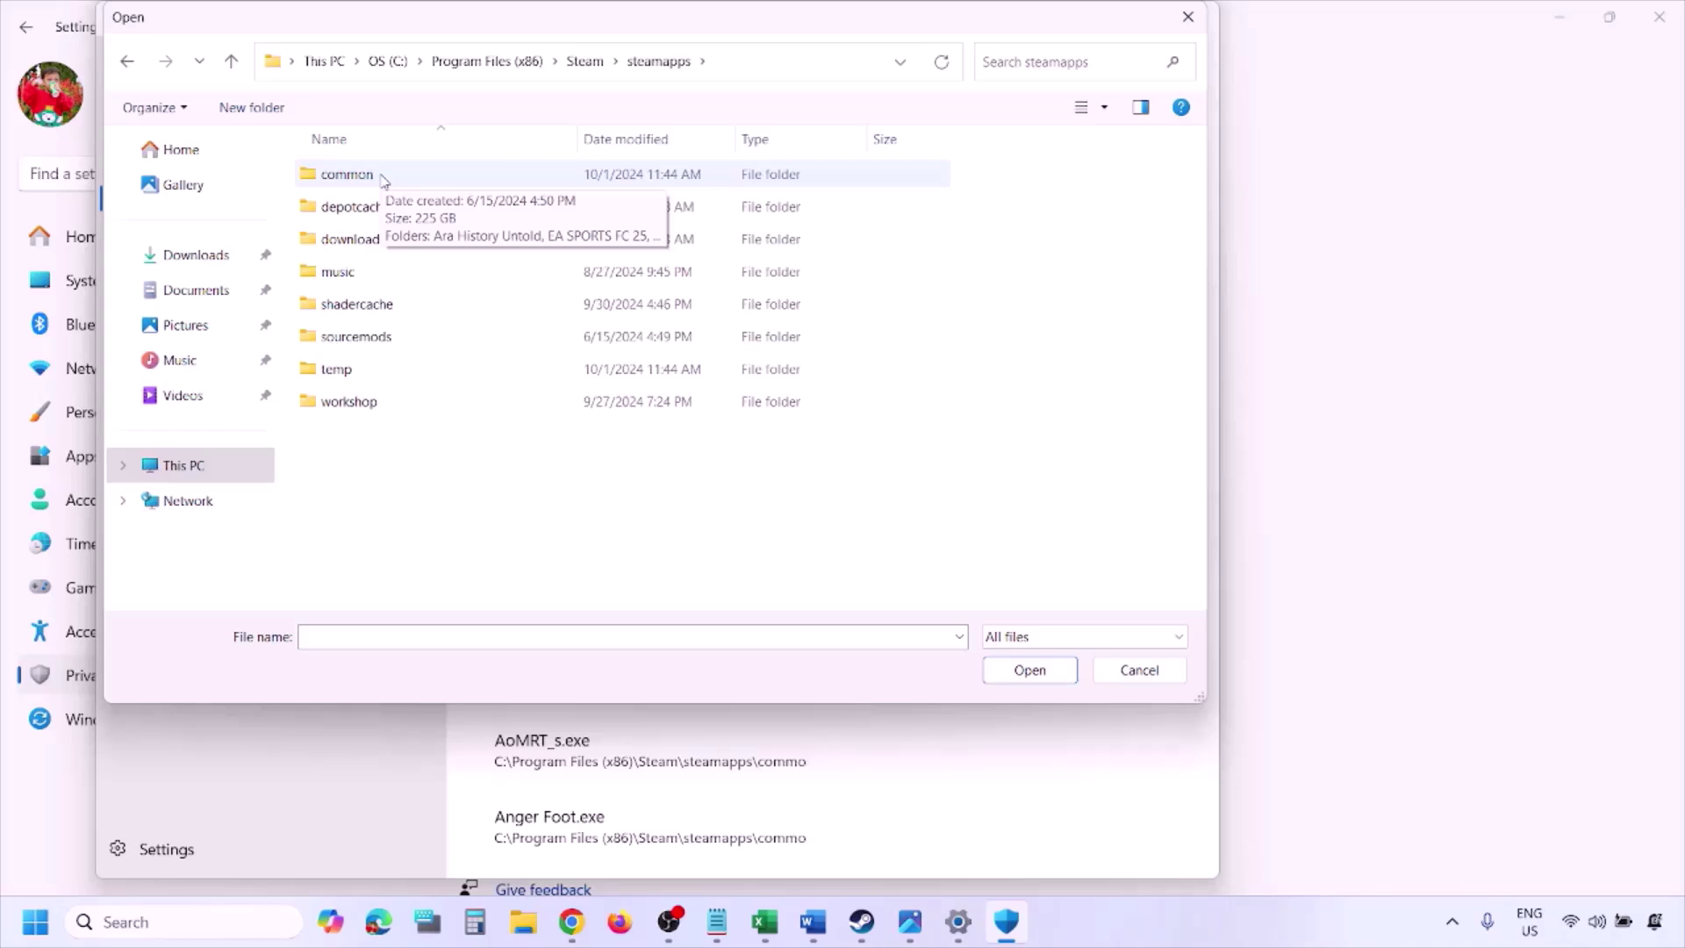
click(1136, 677)
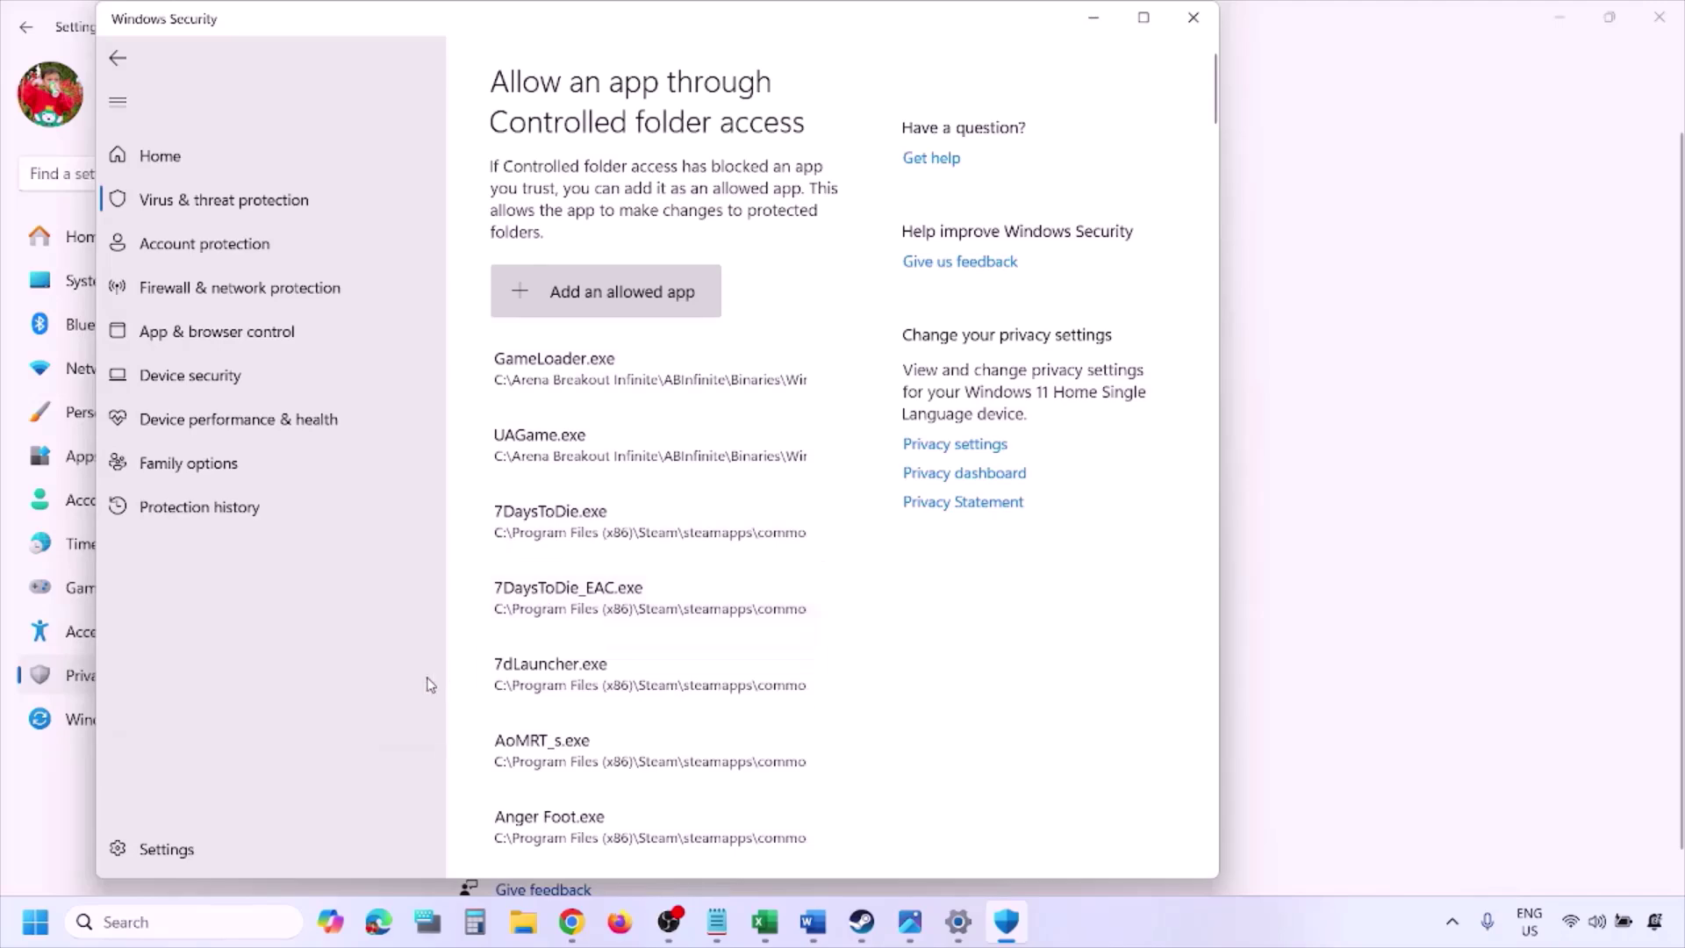
- Open Control Panel and show the list of apps allowed through Windows Defender Firewall under System and Security
click(174, 922)
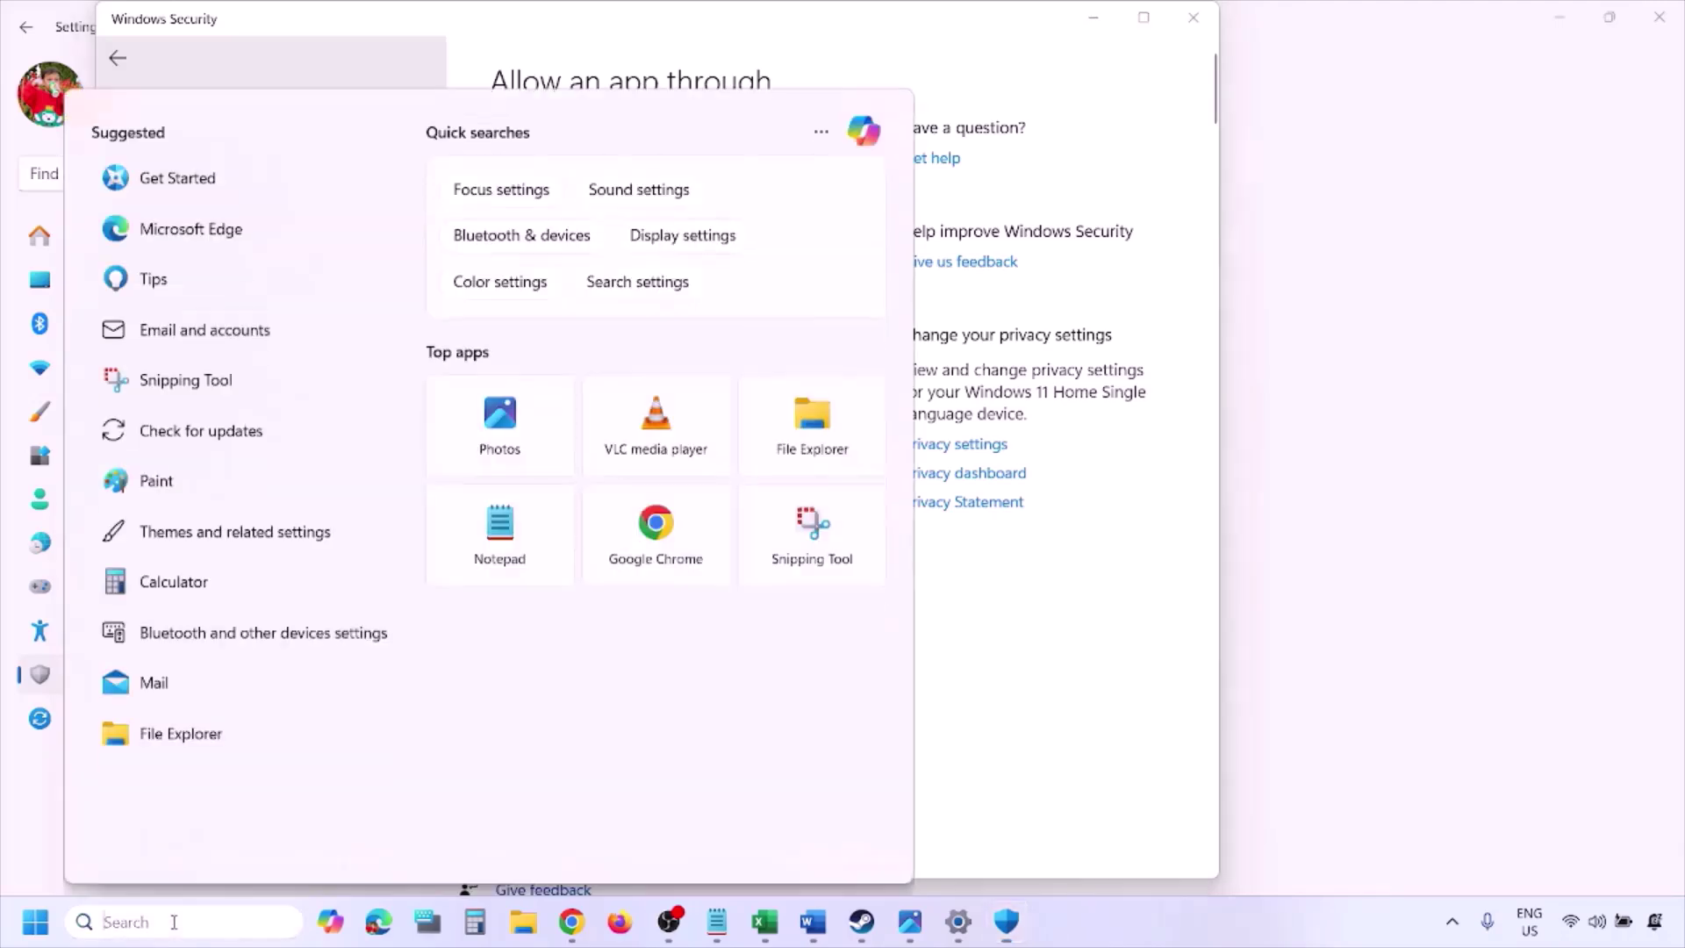
text(ontrol)
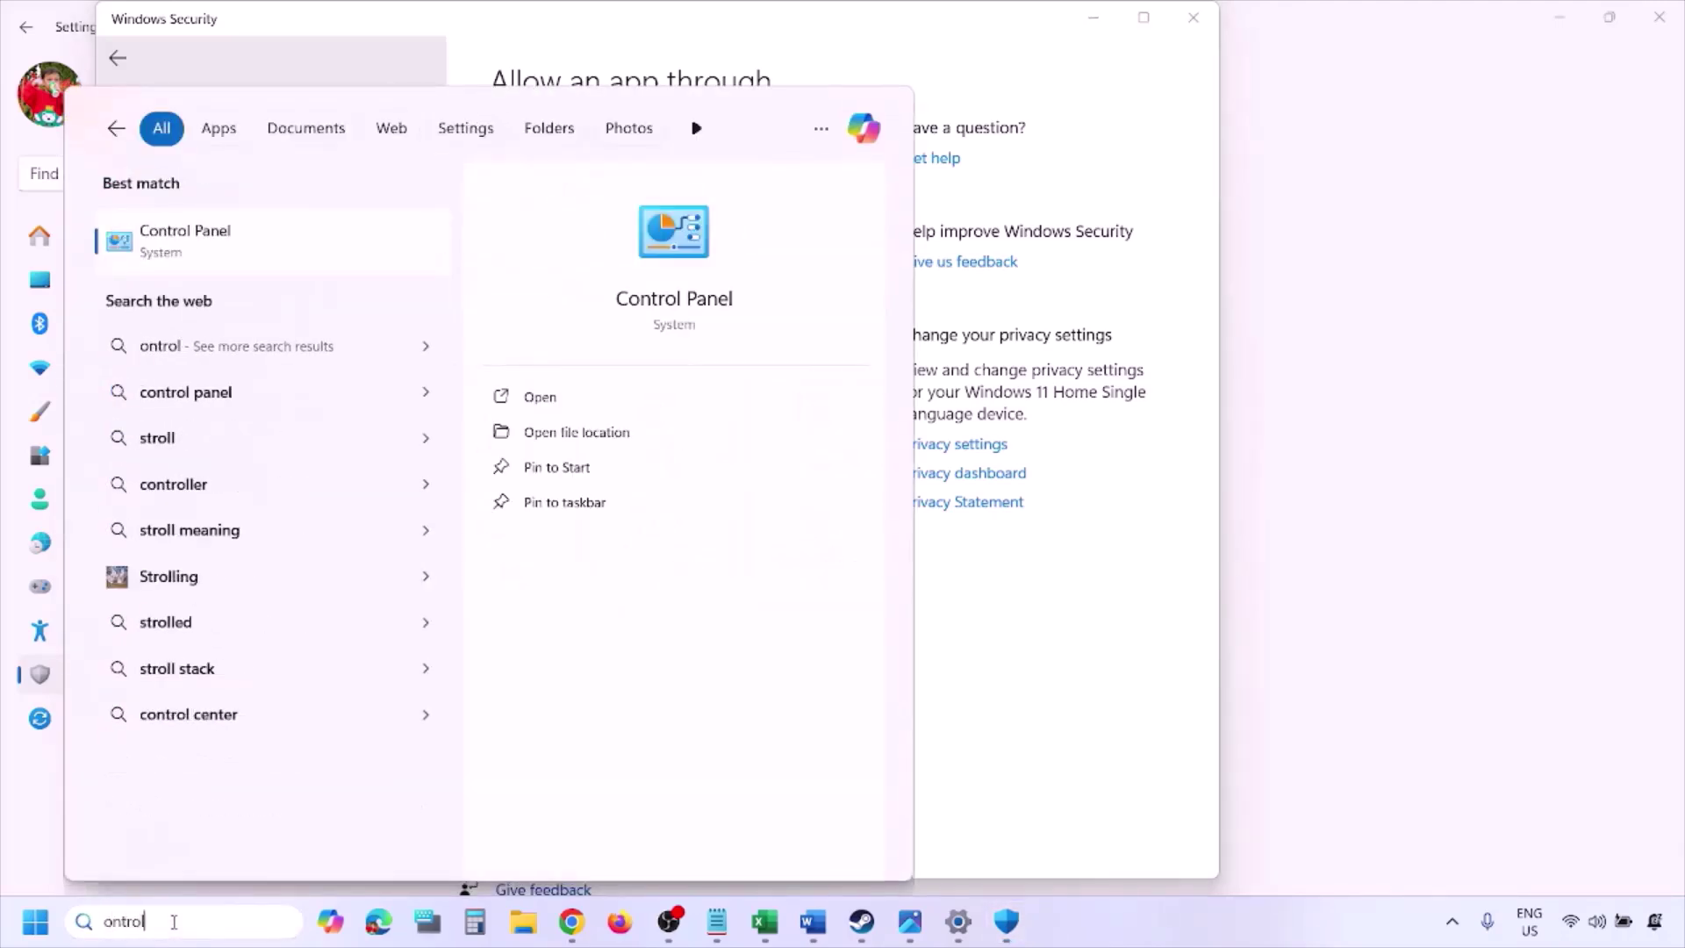
key(Return)
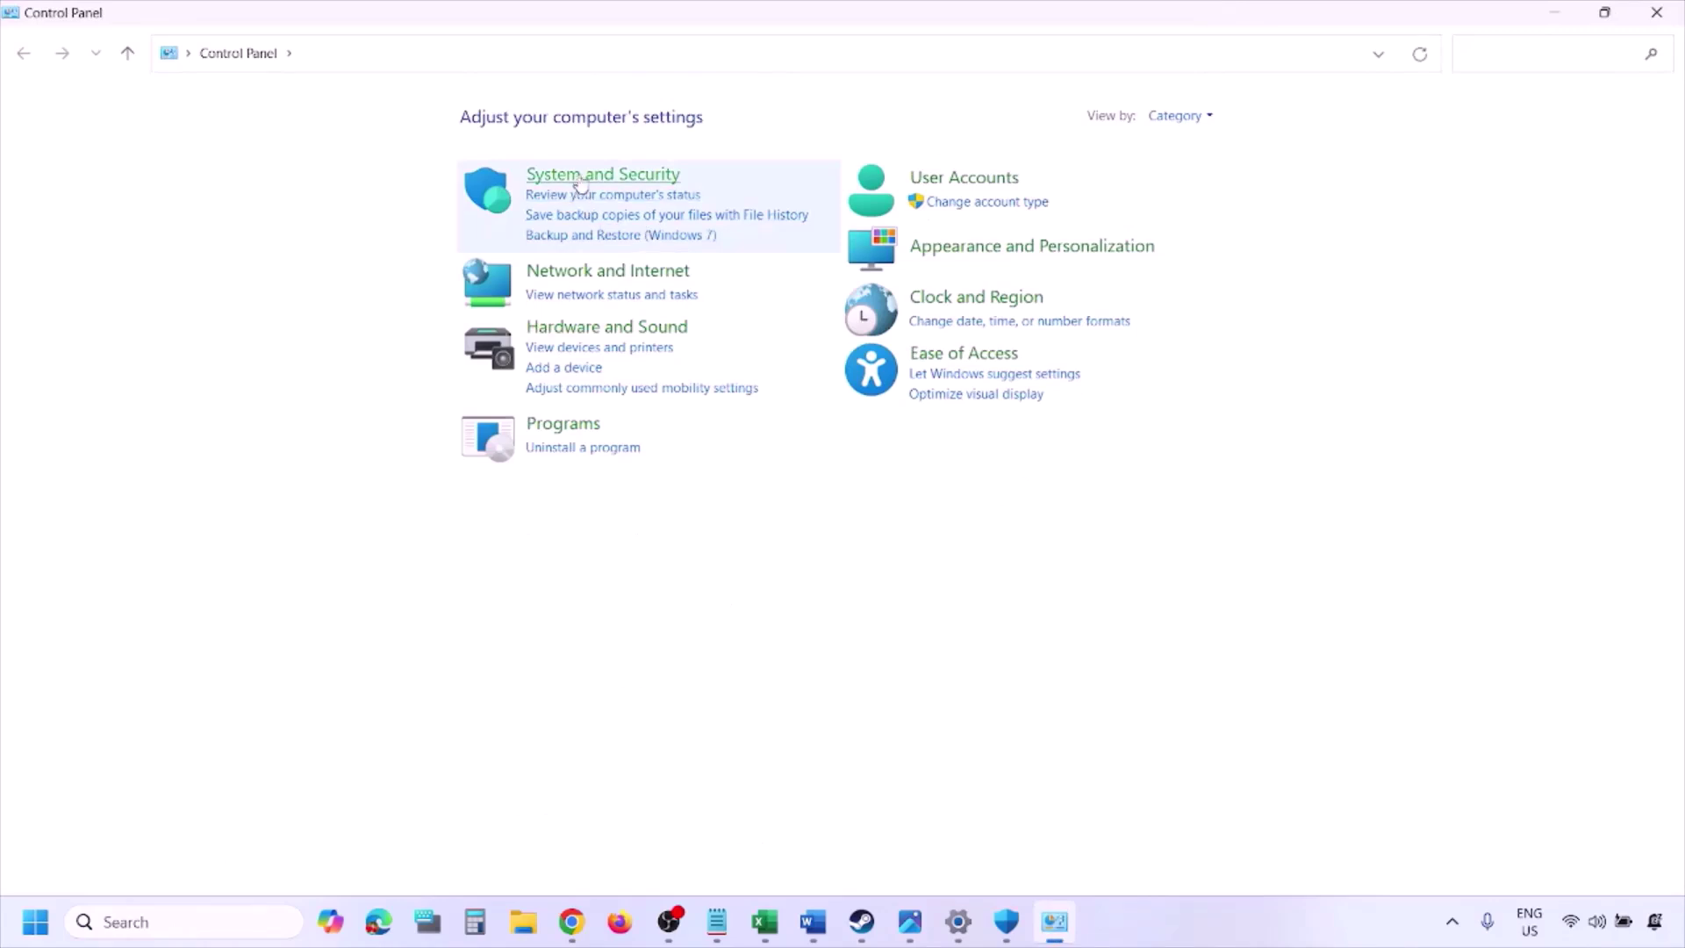
click(579, 176)
click(453, 190)
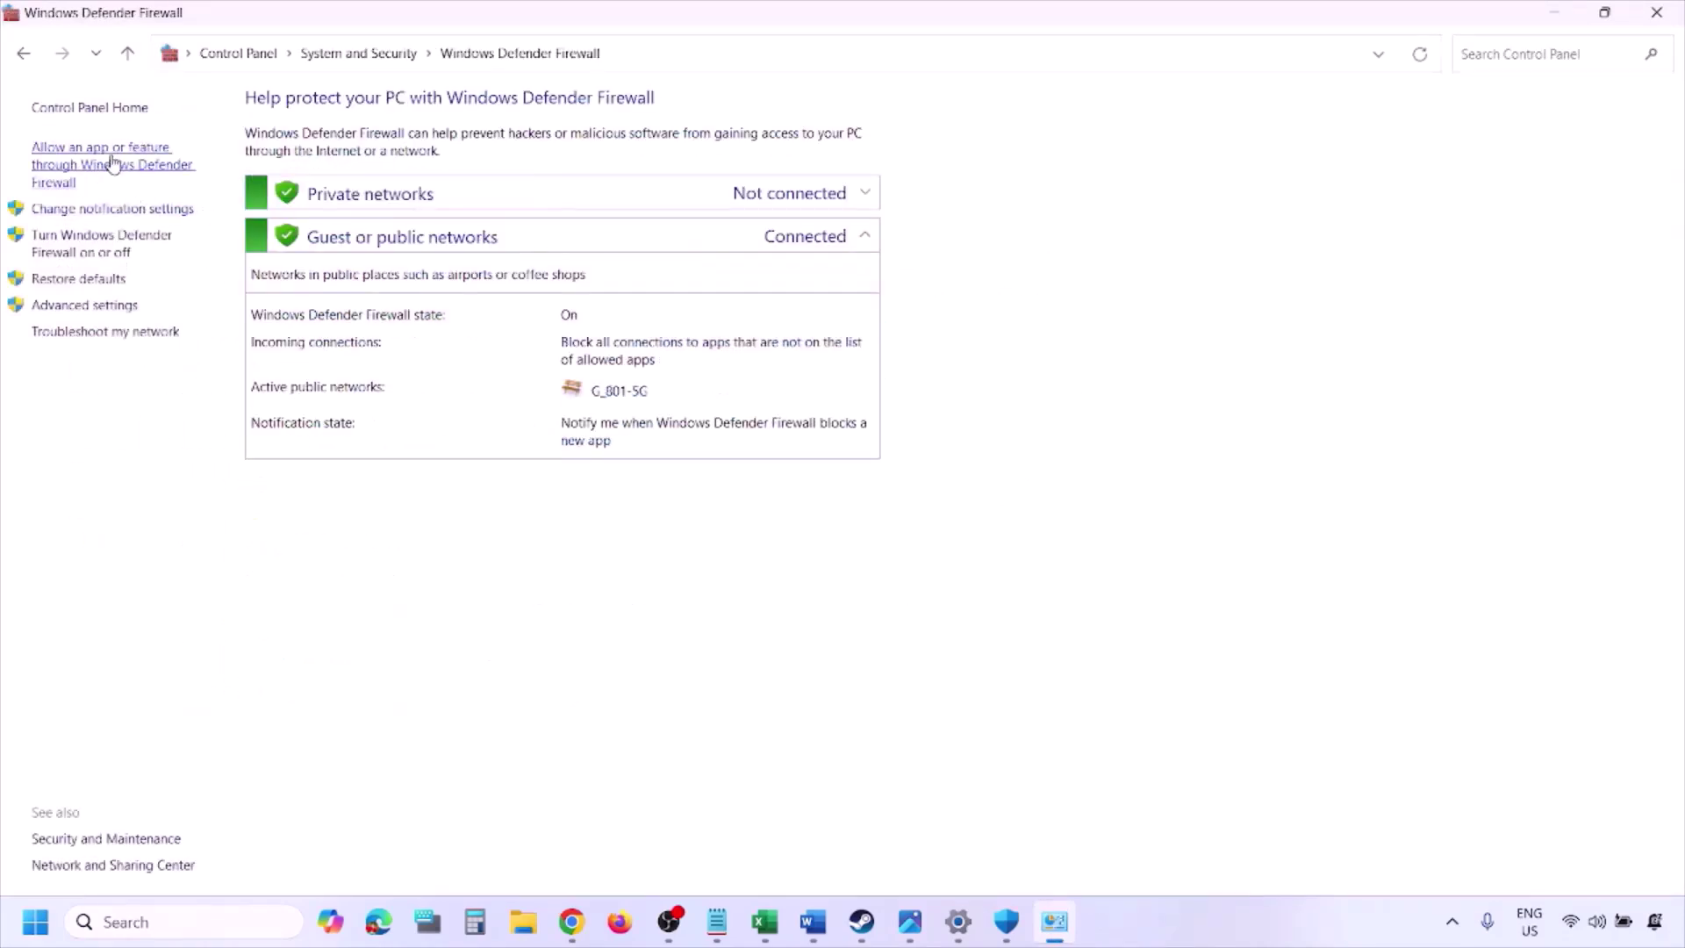
click(115, 163)
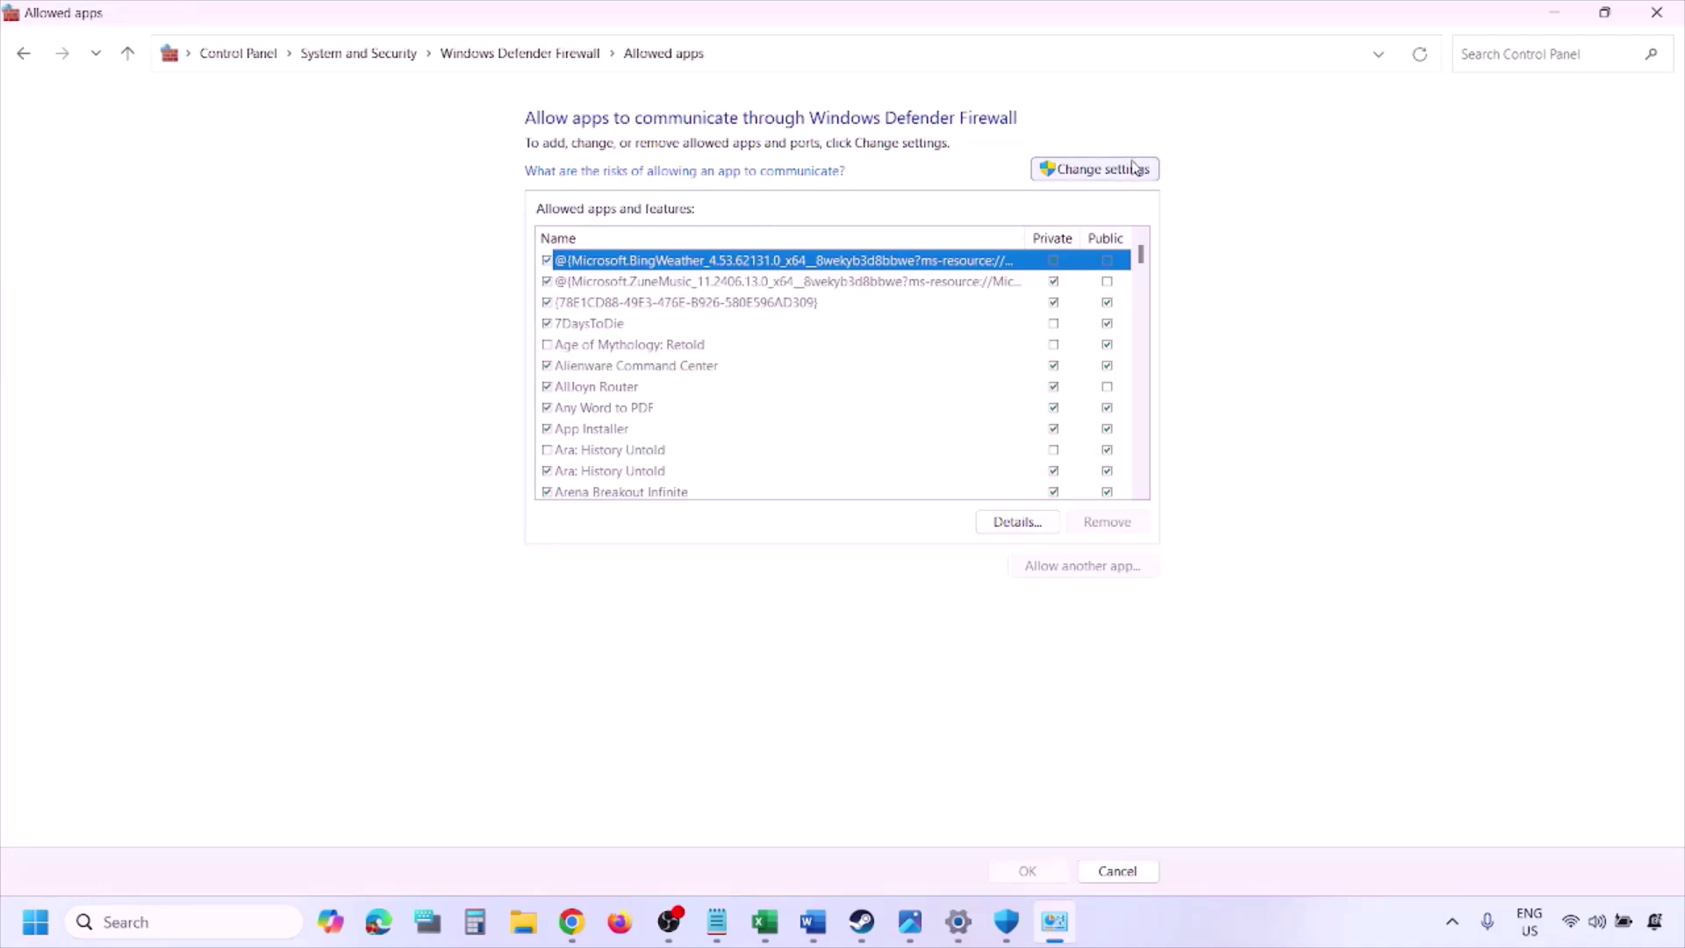
- Unlock the firewall's allowed apps list, browse This PC for another app to allow, and cancel without adding one
click(1129, 165)
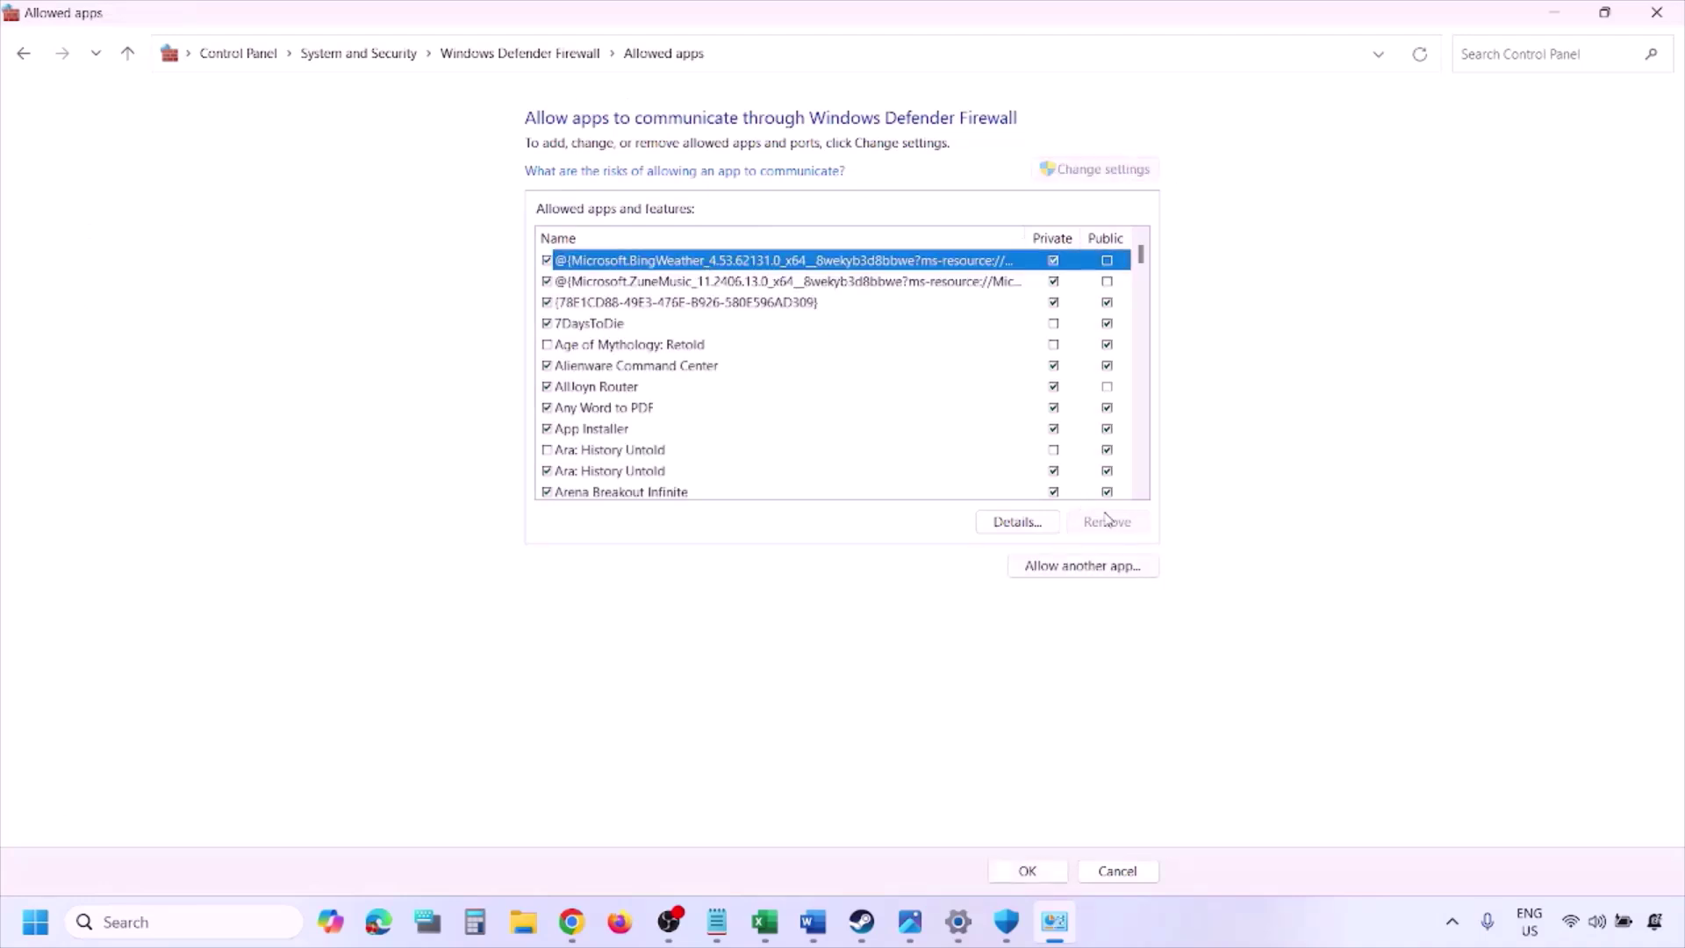
click(1085, 567)
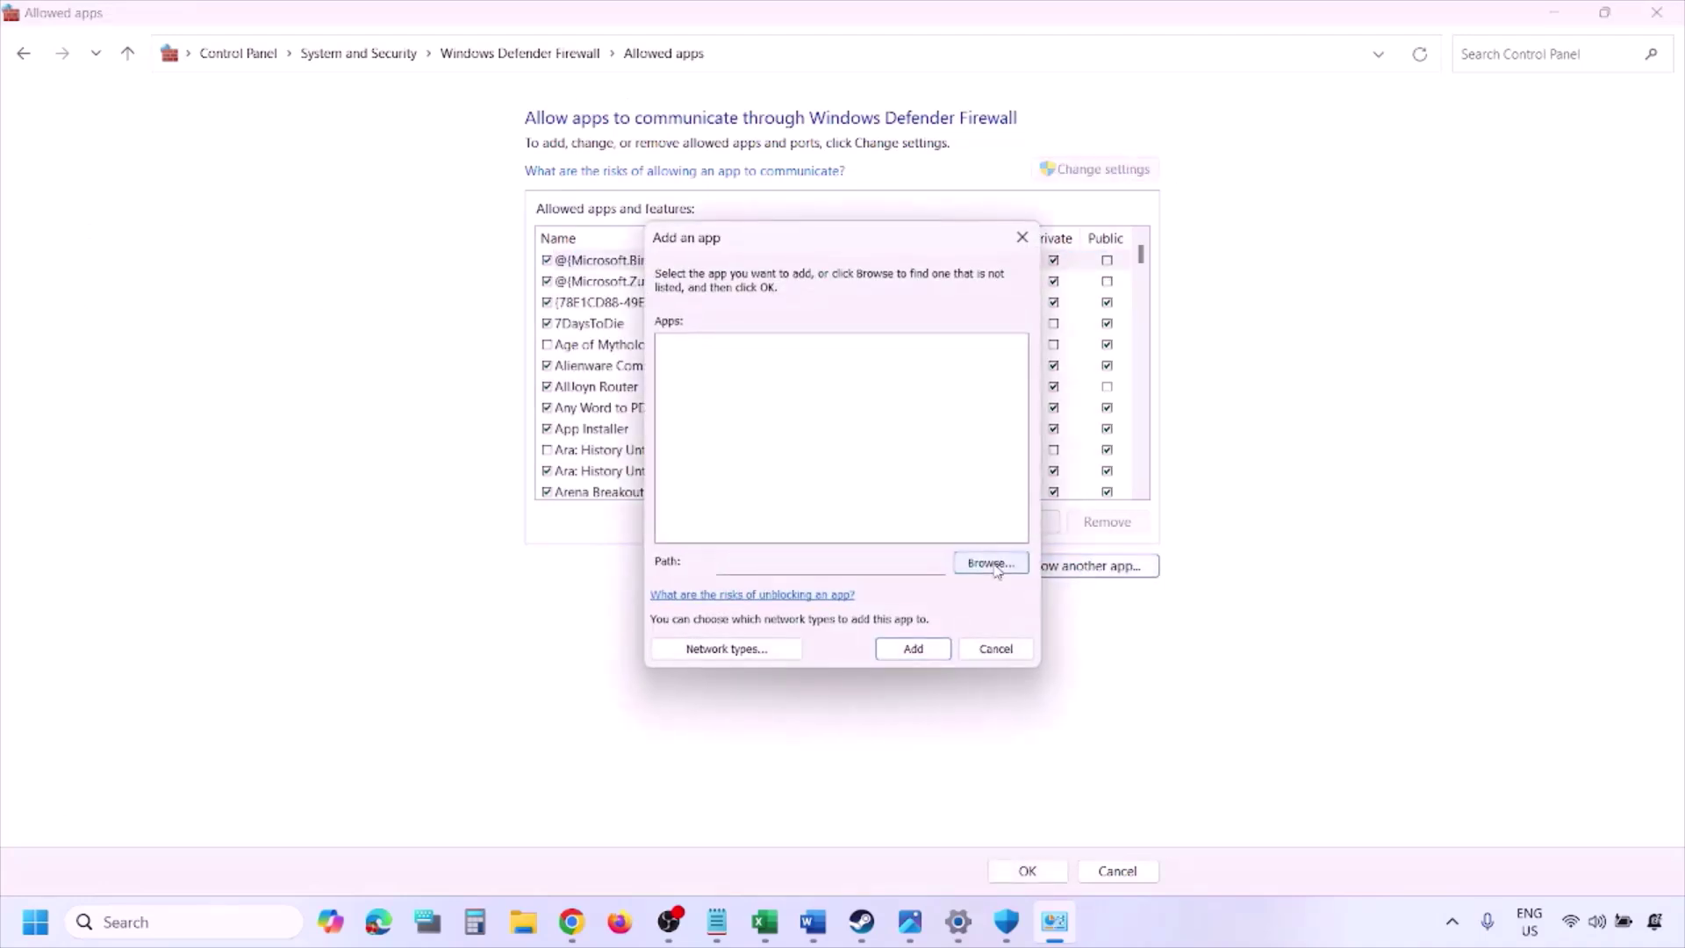
click(990, 564)
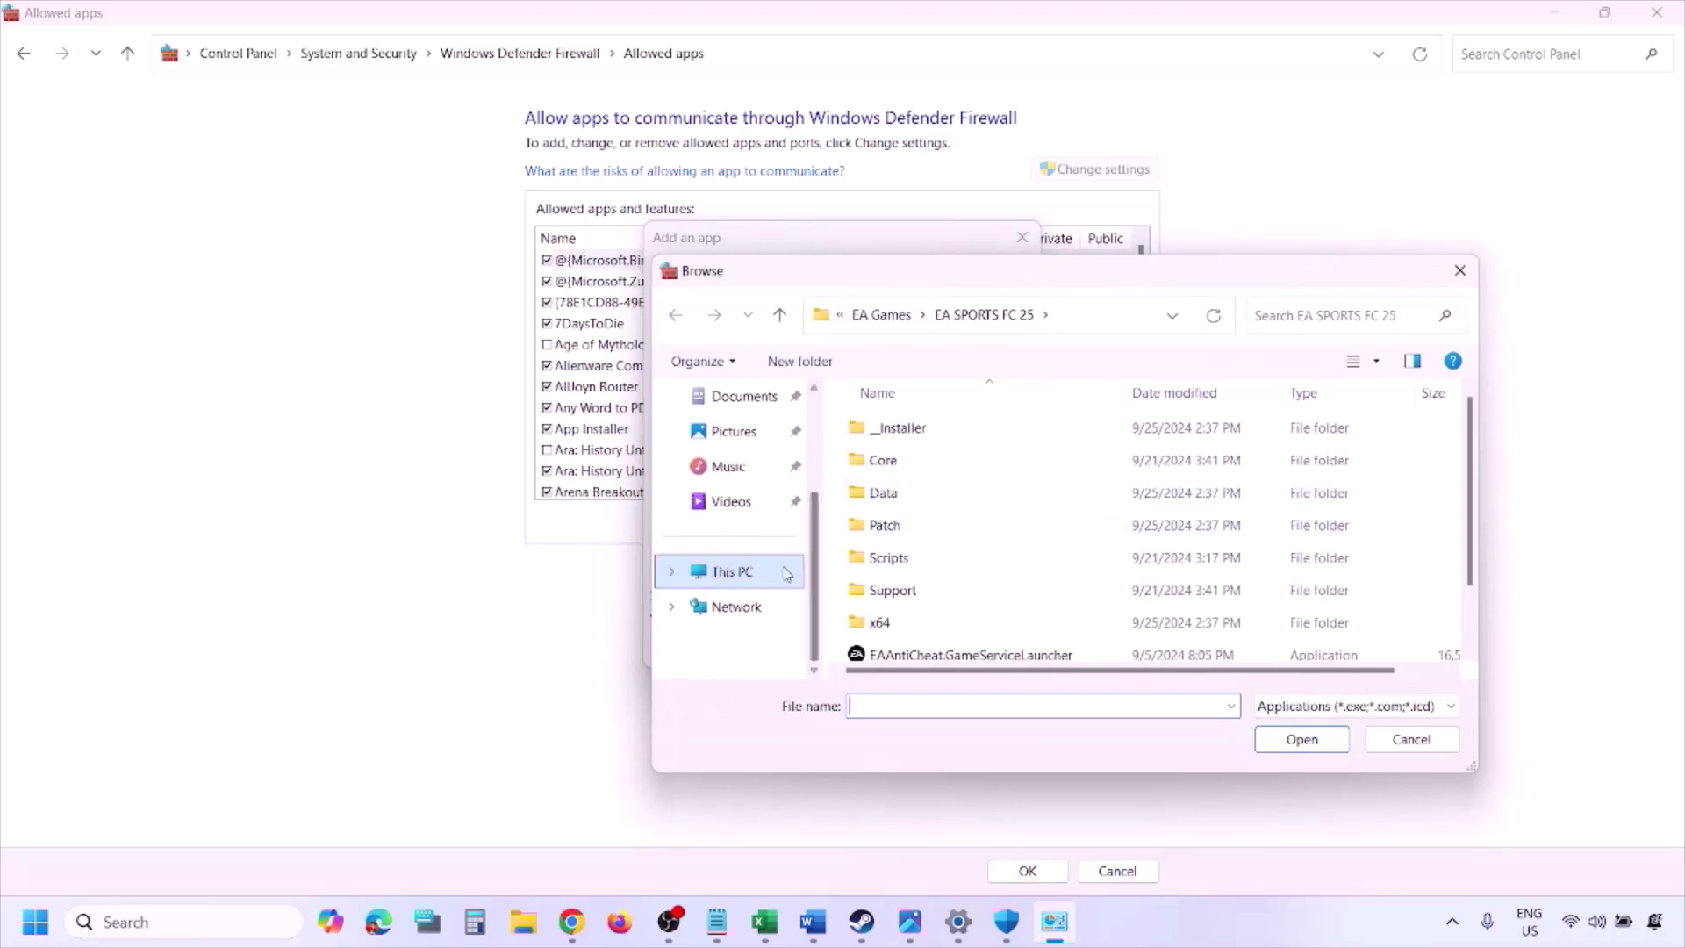
click(787, 574)
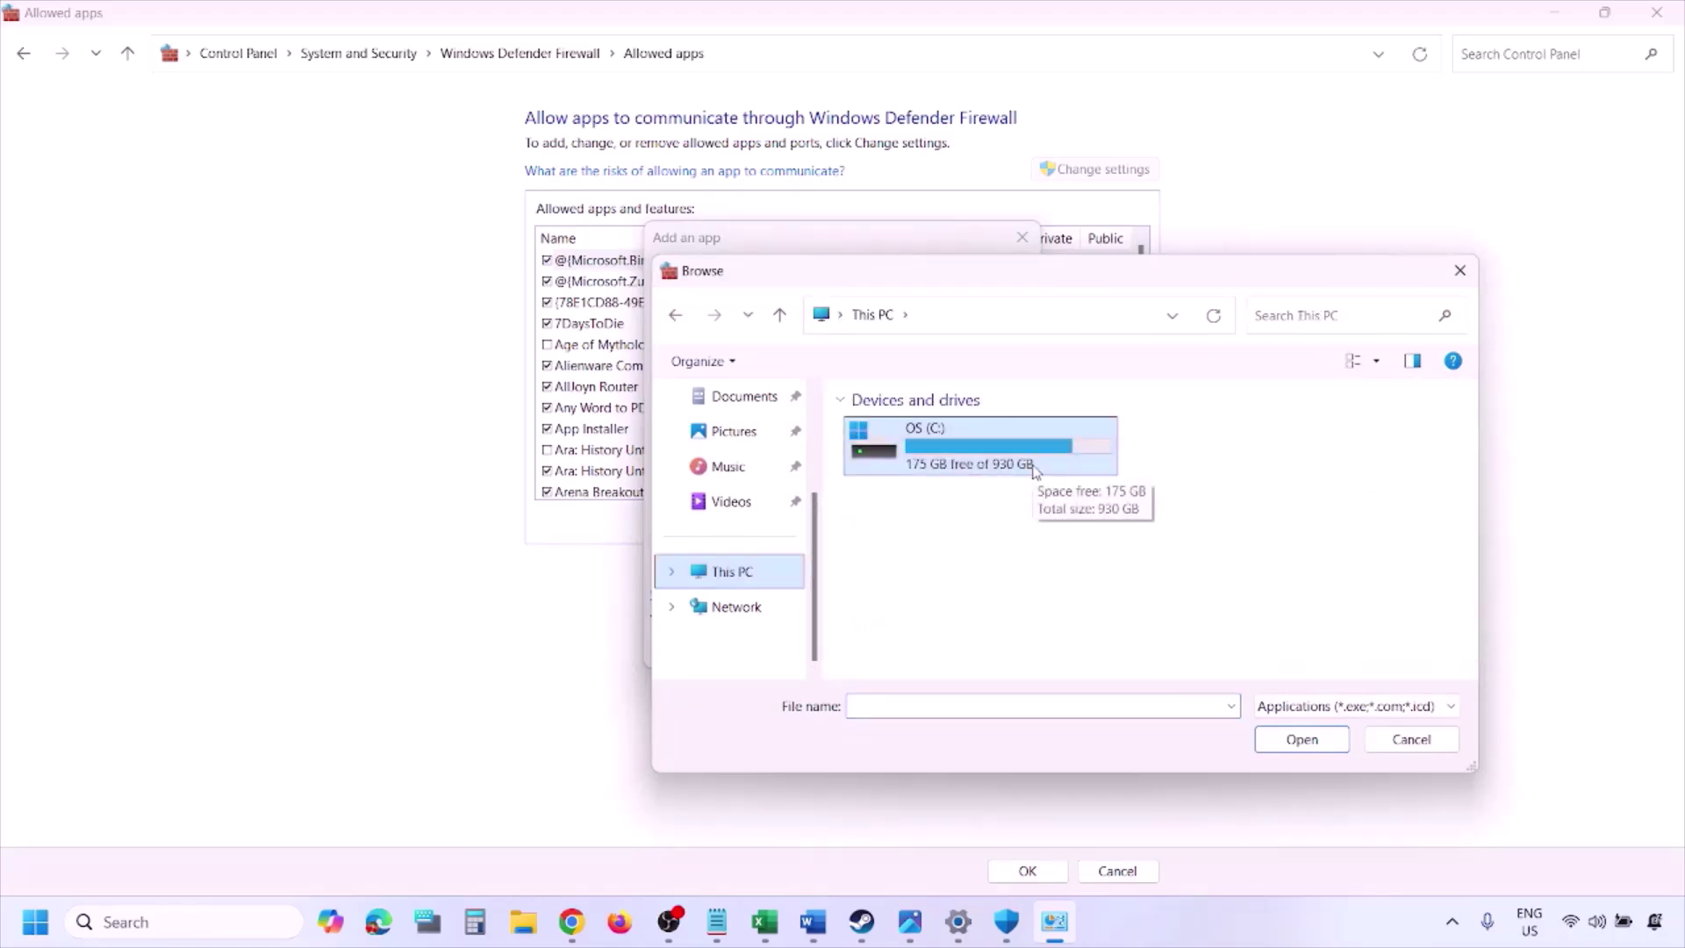
click(1392, 746)
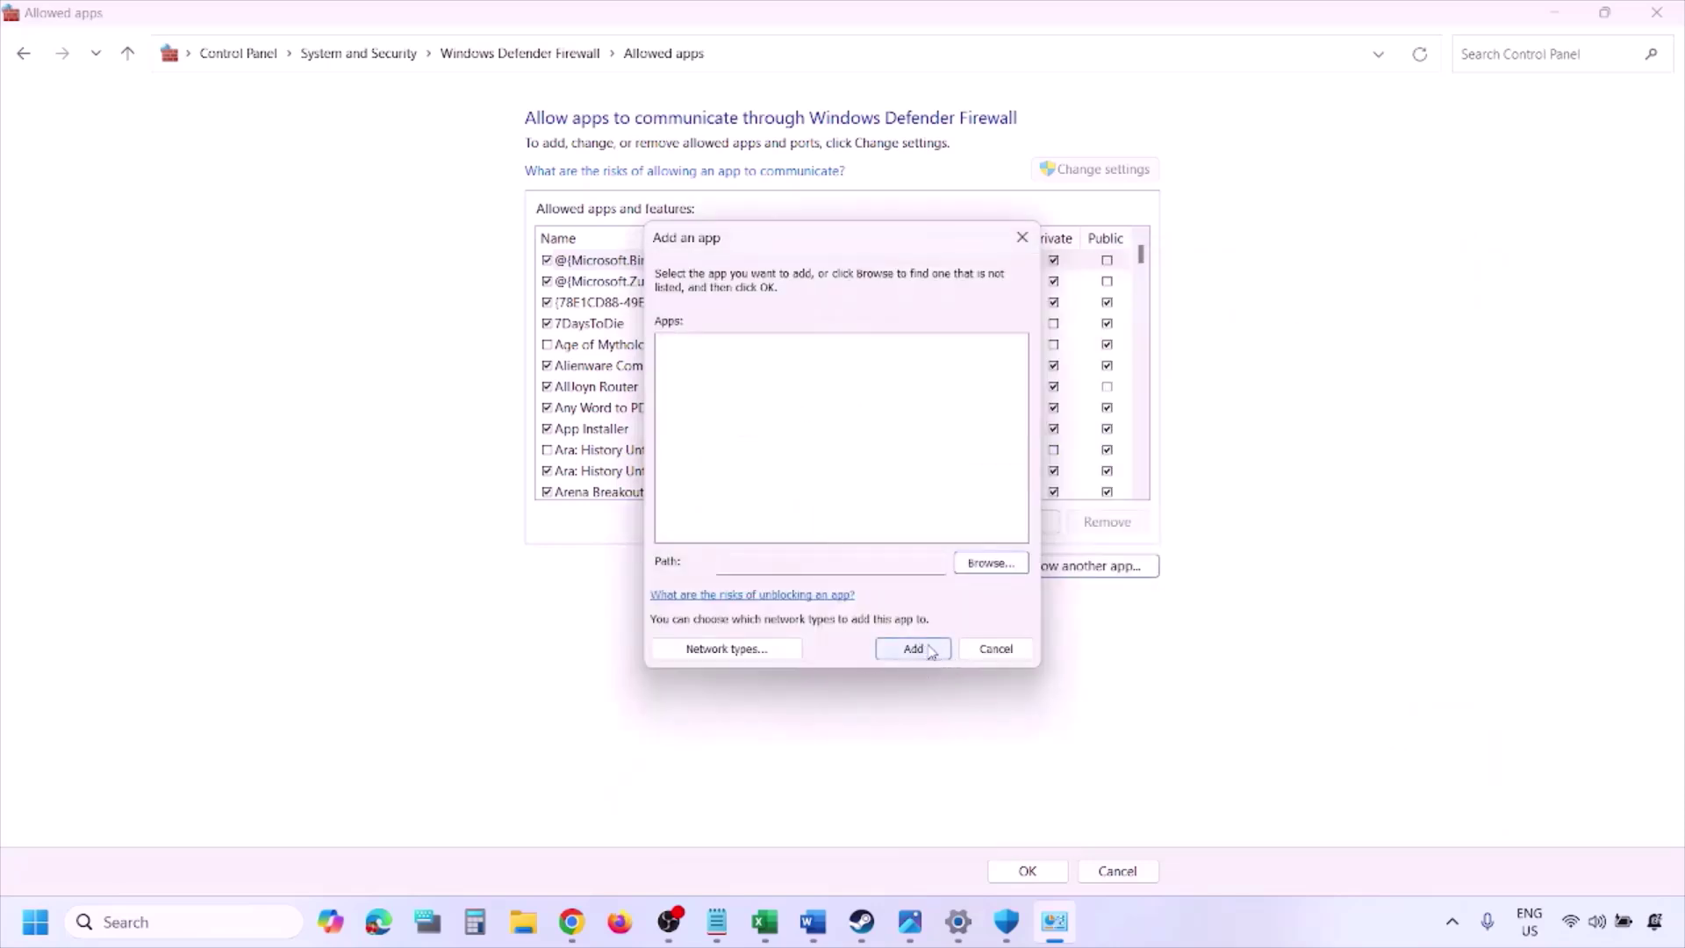
click(986, 652)
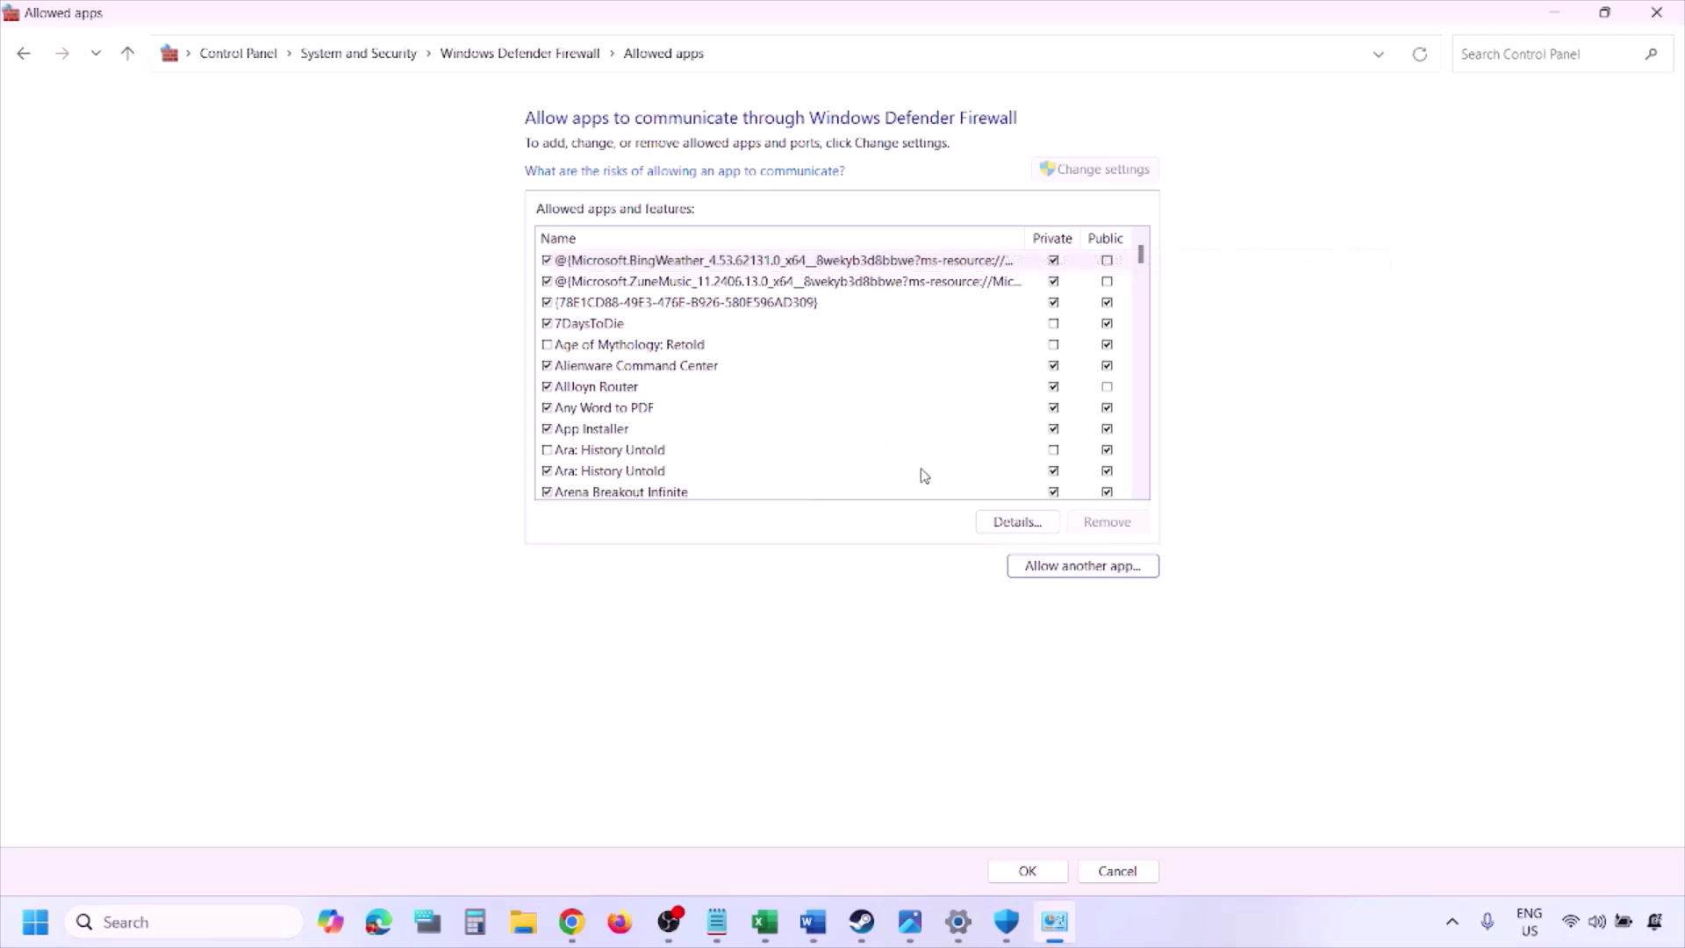
click(1671, 7)
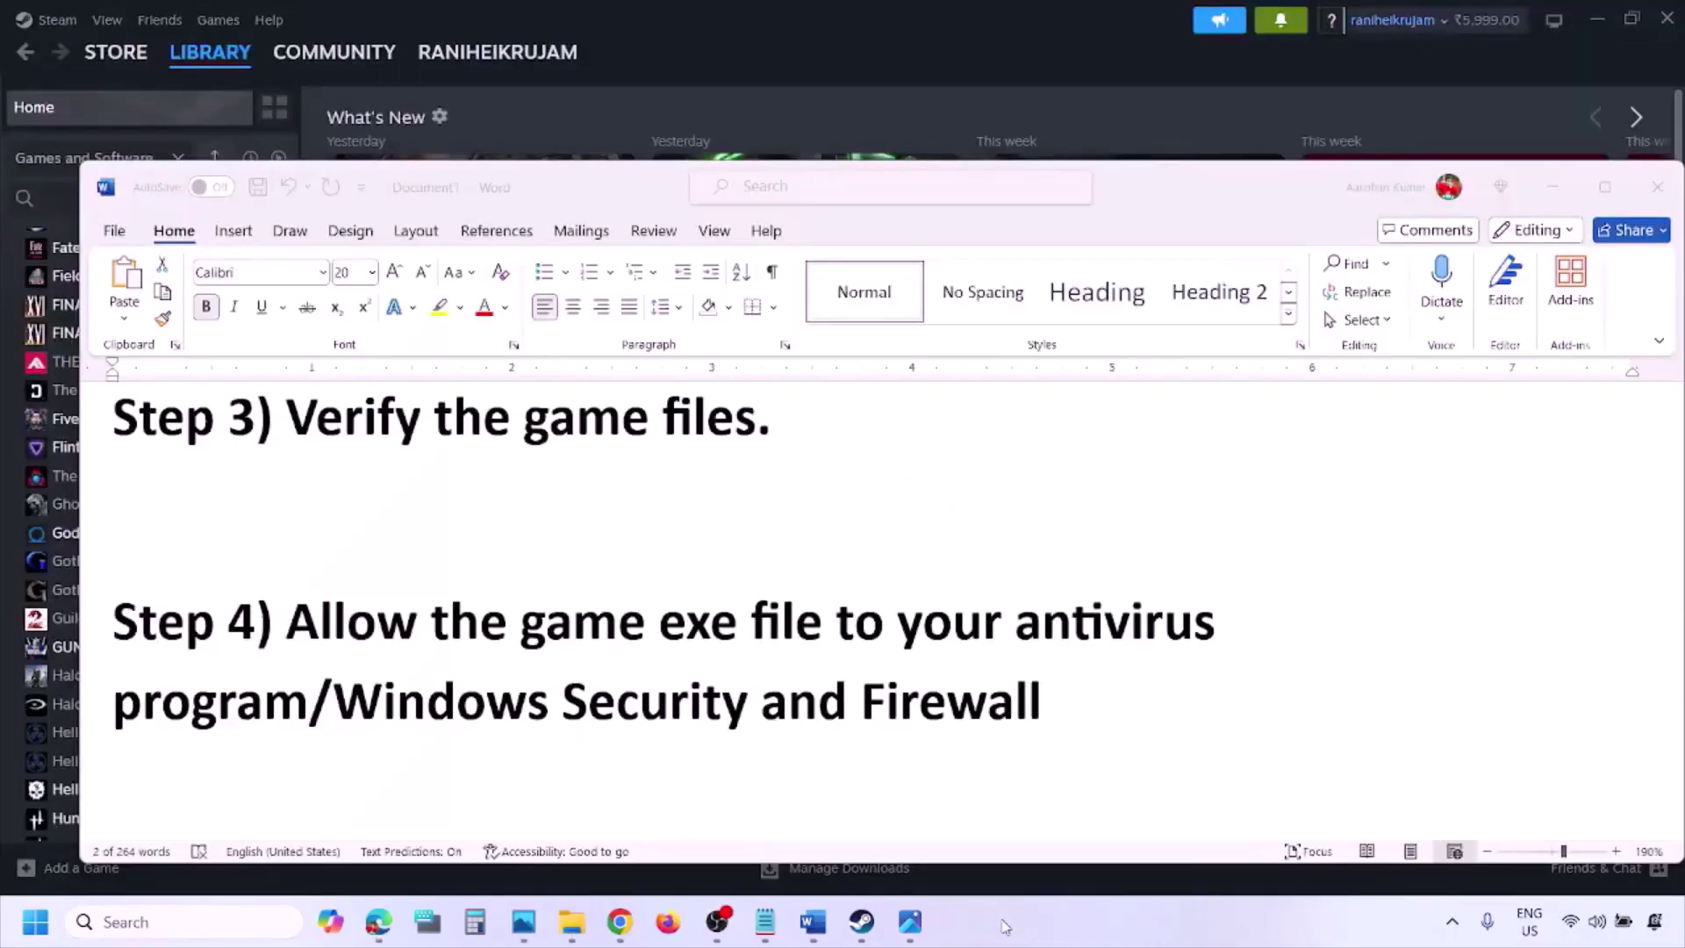
- Go to Step 5 on clean graphics driver installation in the Word document and highlight the NVIDIA and AMD links
scroll(604, 599, down, 2)
scroll(604, 599, down, 3)
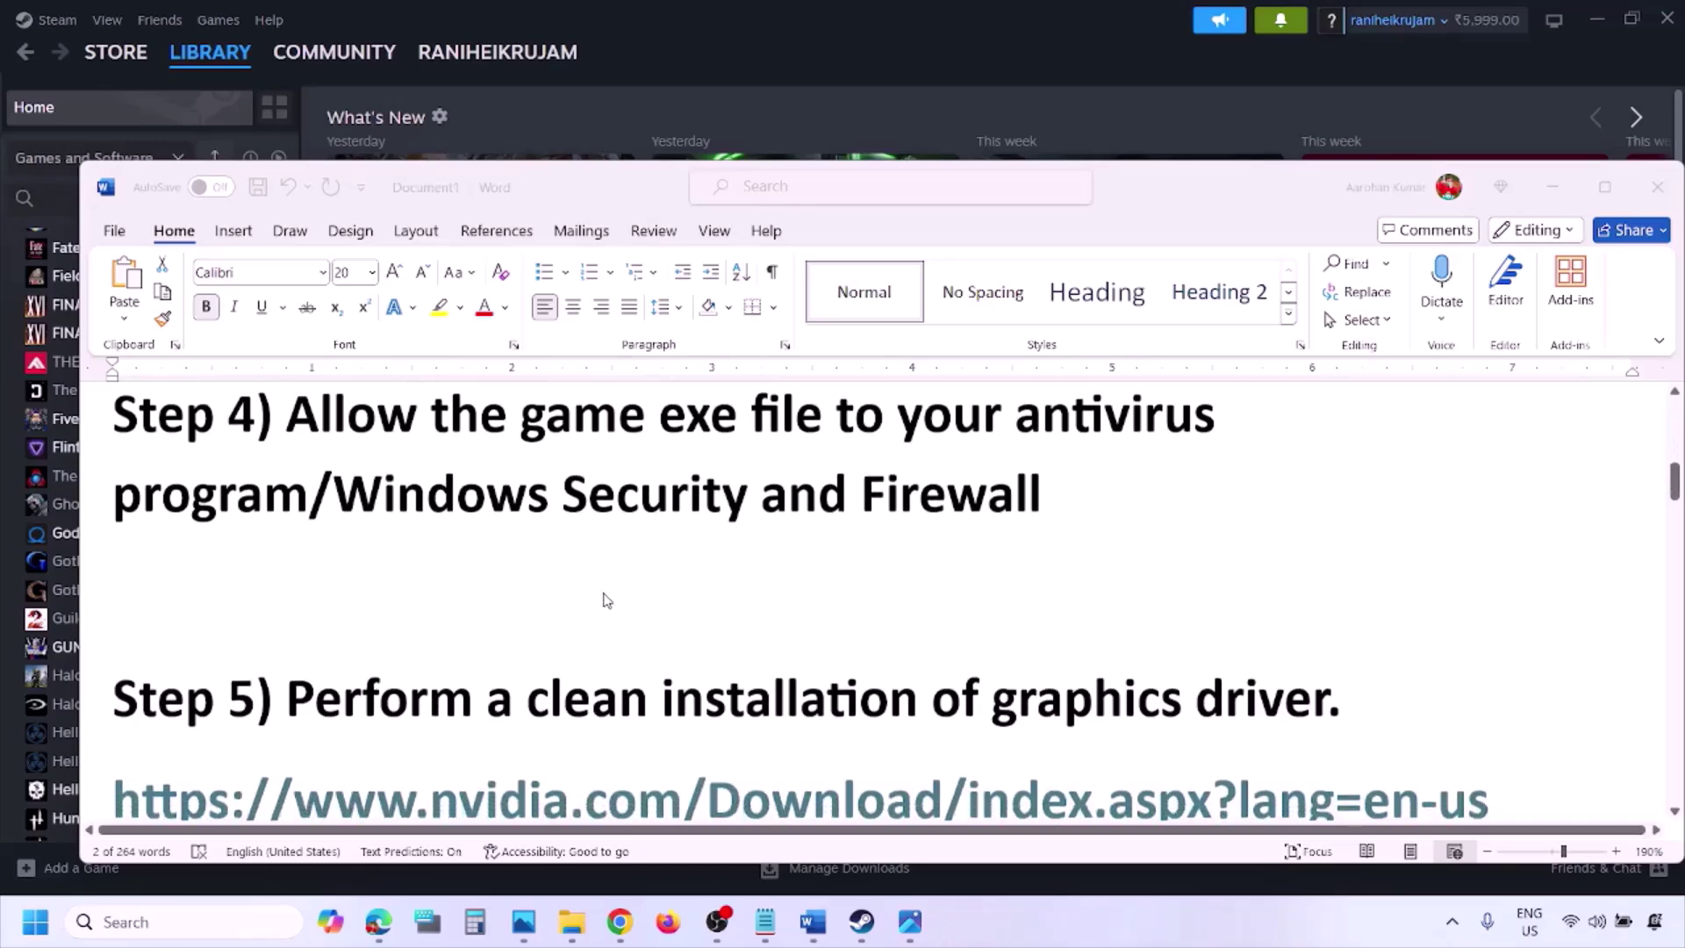
scroll(545, 632, down, 2)
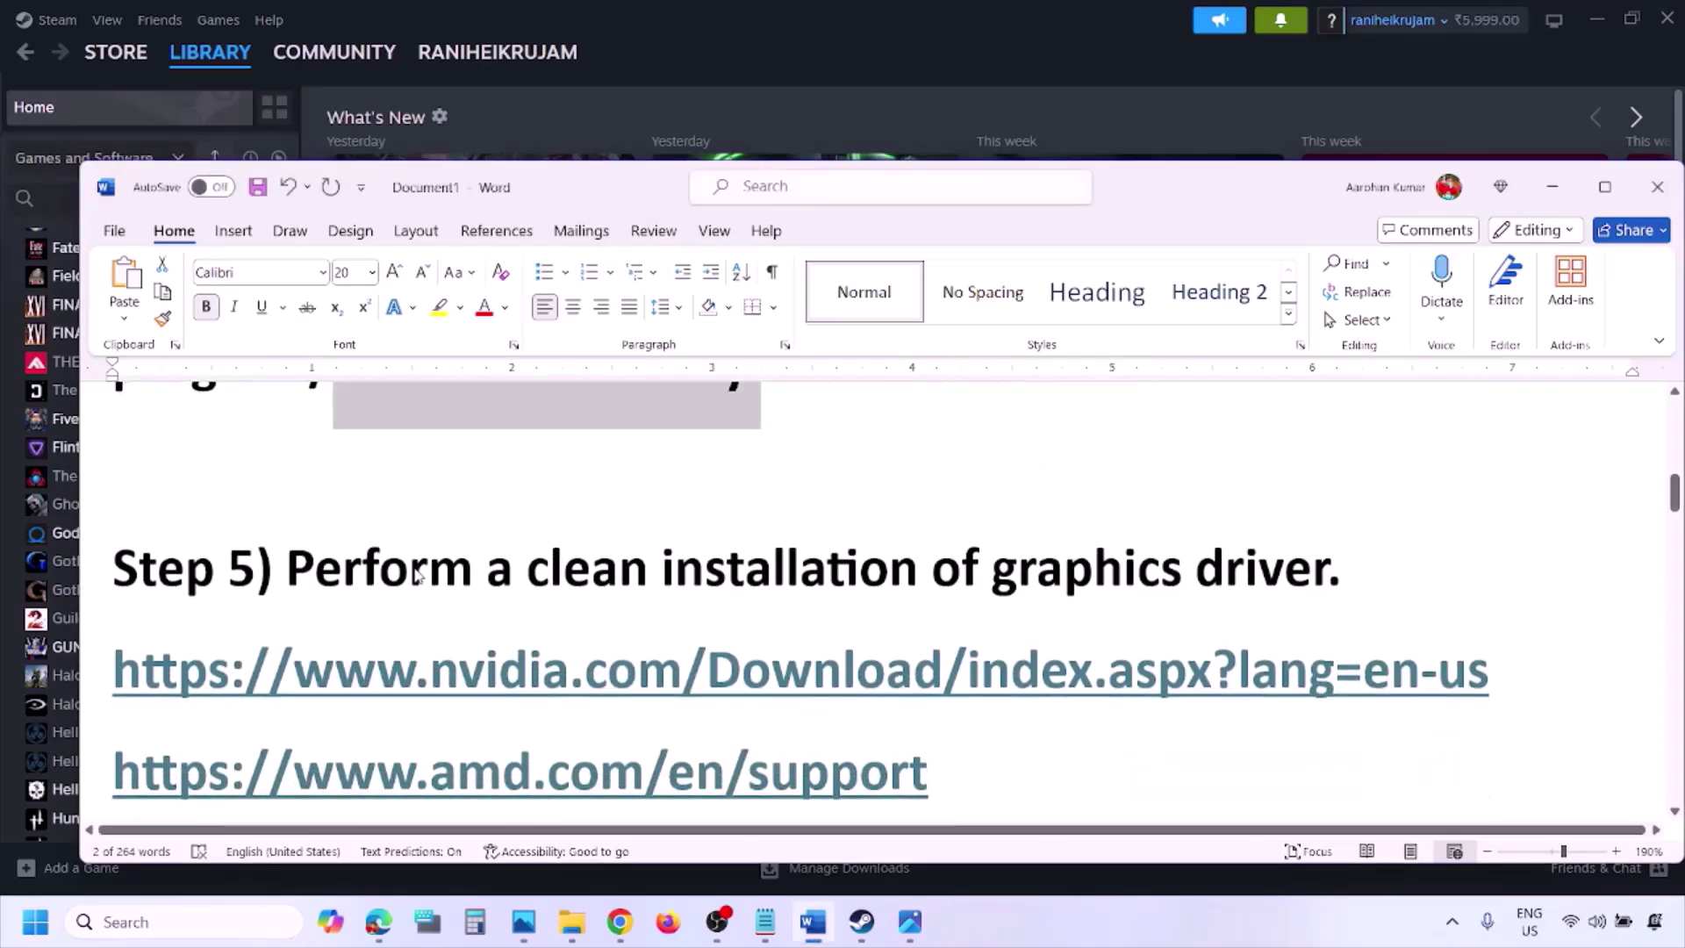
double_click(469, 574)
drag(377, 670, 607, 671)
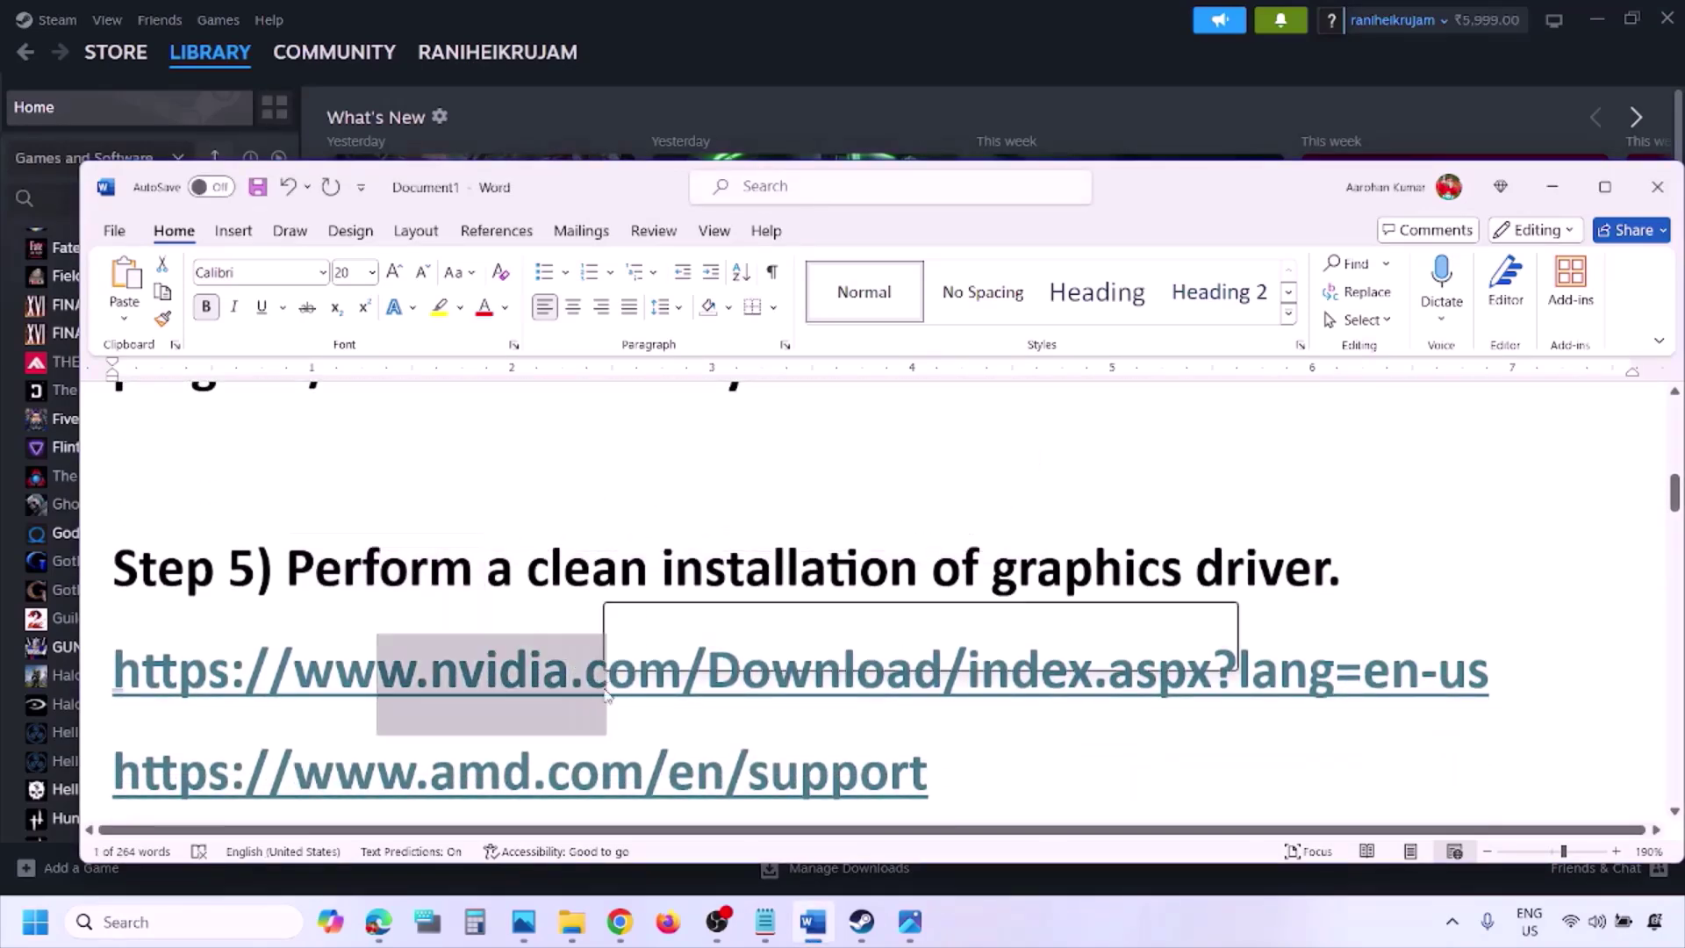
scroll(606, 670, down, 1)
drag(376, 702, 890, 702)
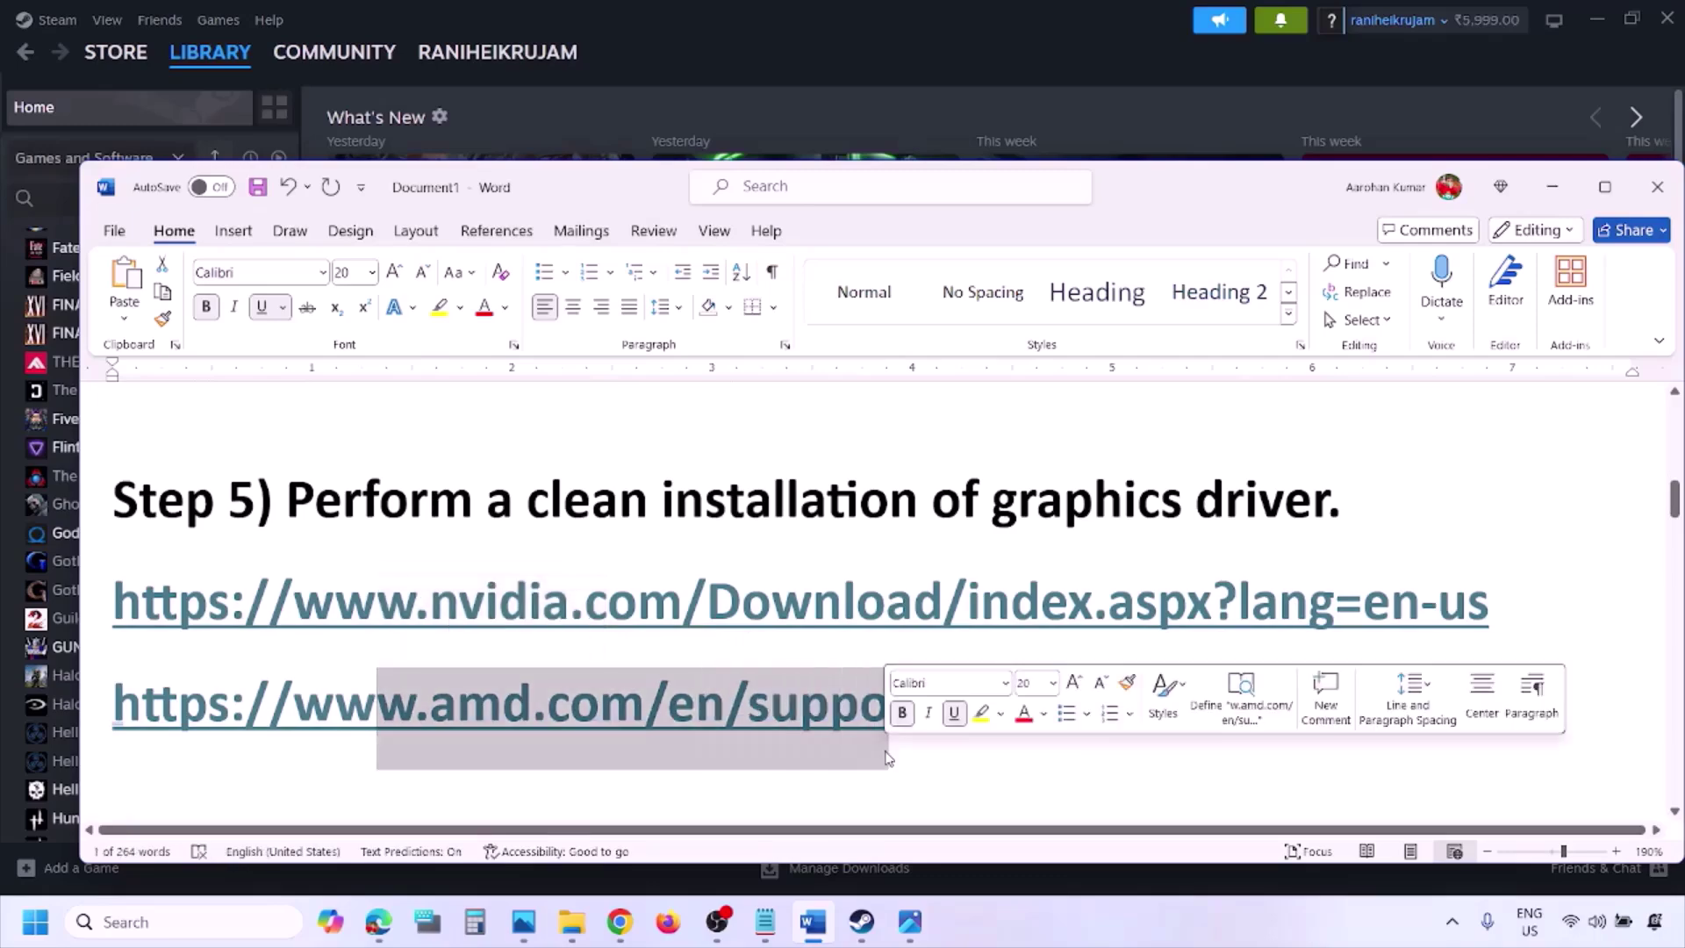
- On the NVIDIA drivers page in Chrome, choose Windows 11 as the operating system and search for matching drivers
click(1108, 909)
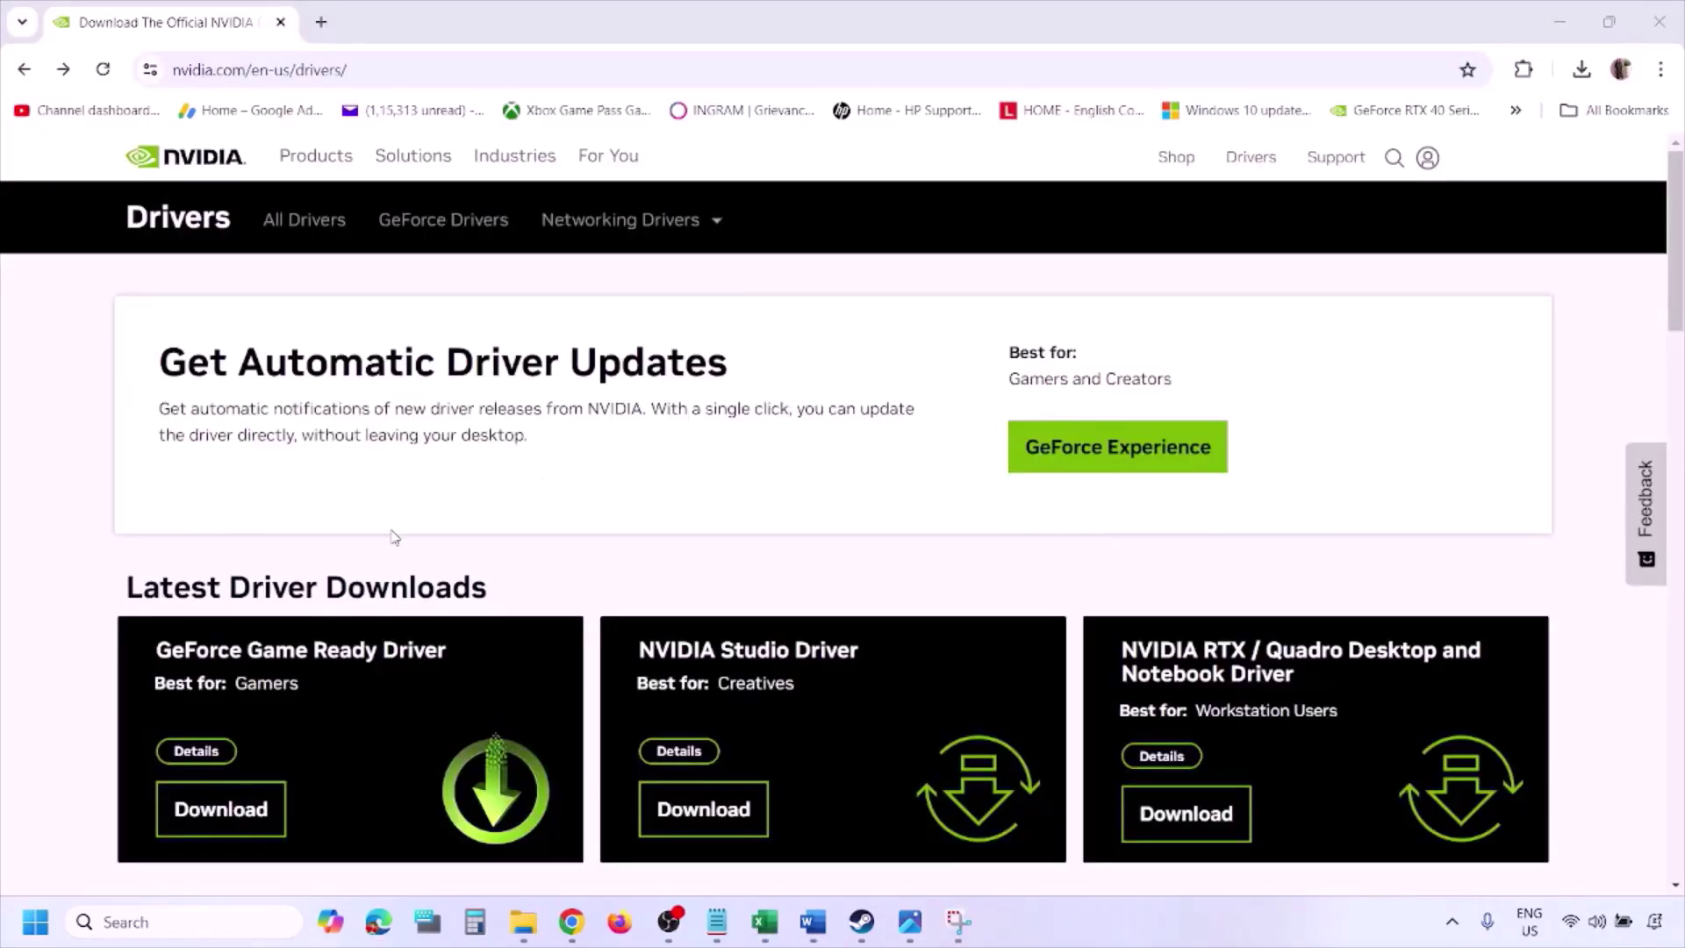
scroll(394, 537, down, 9)
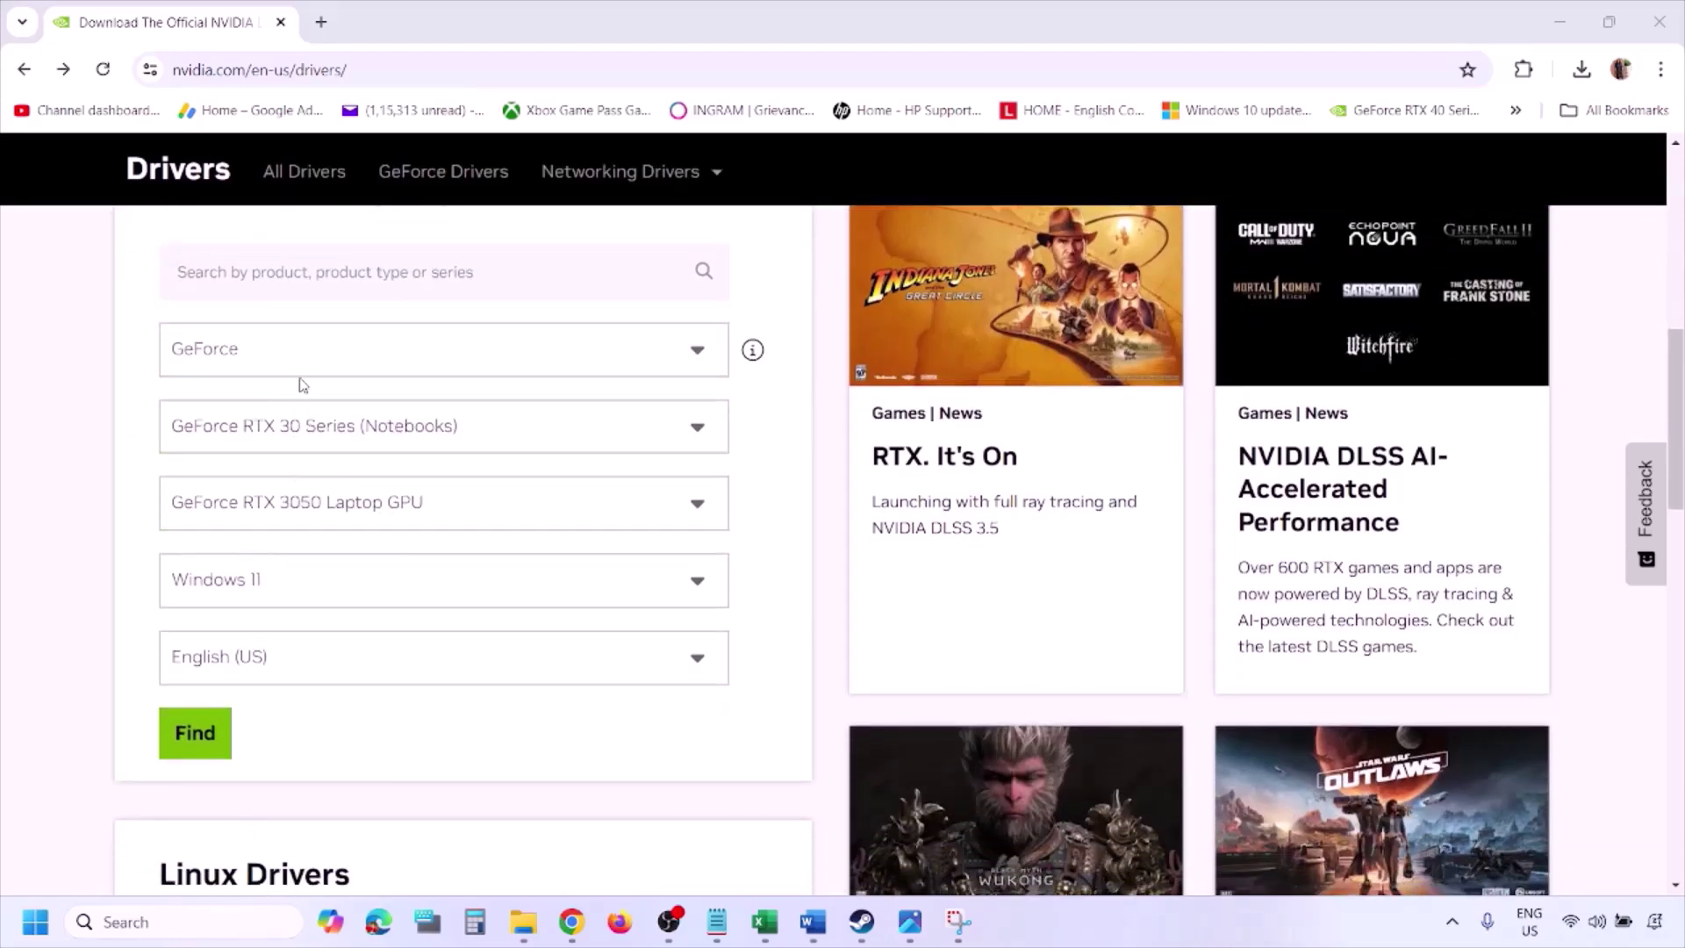
click(279, 587)
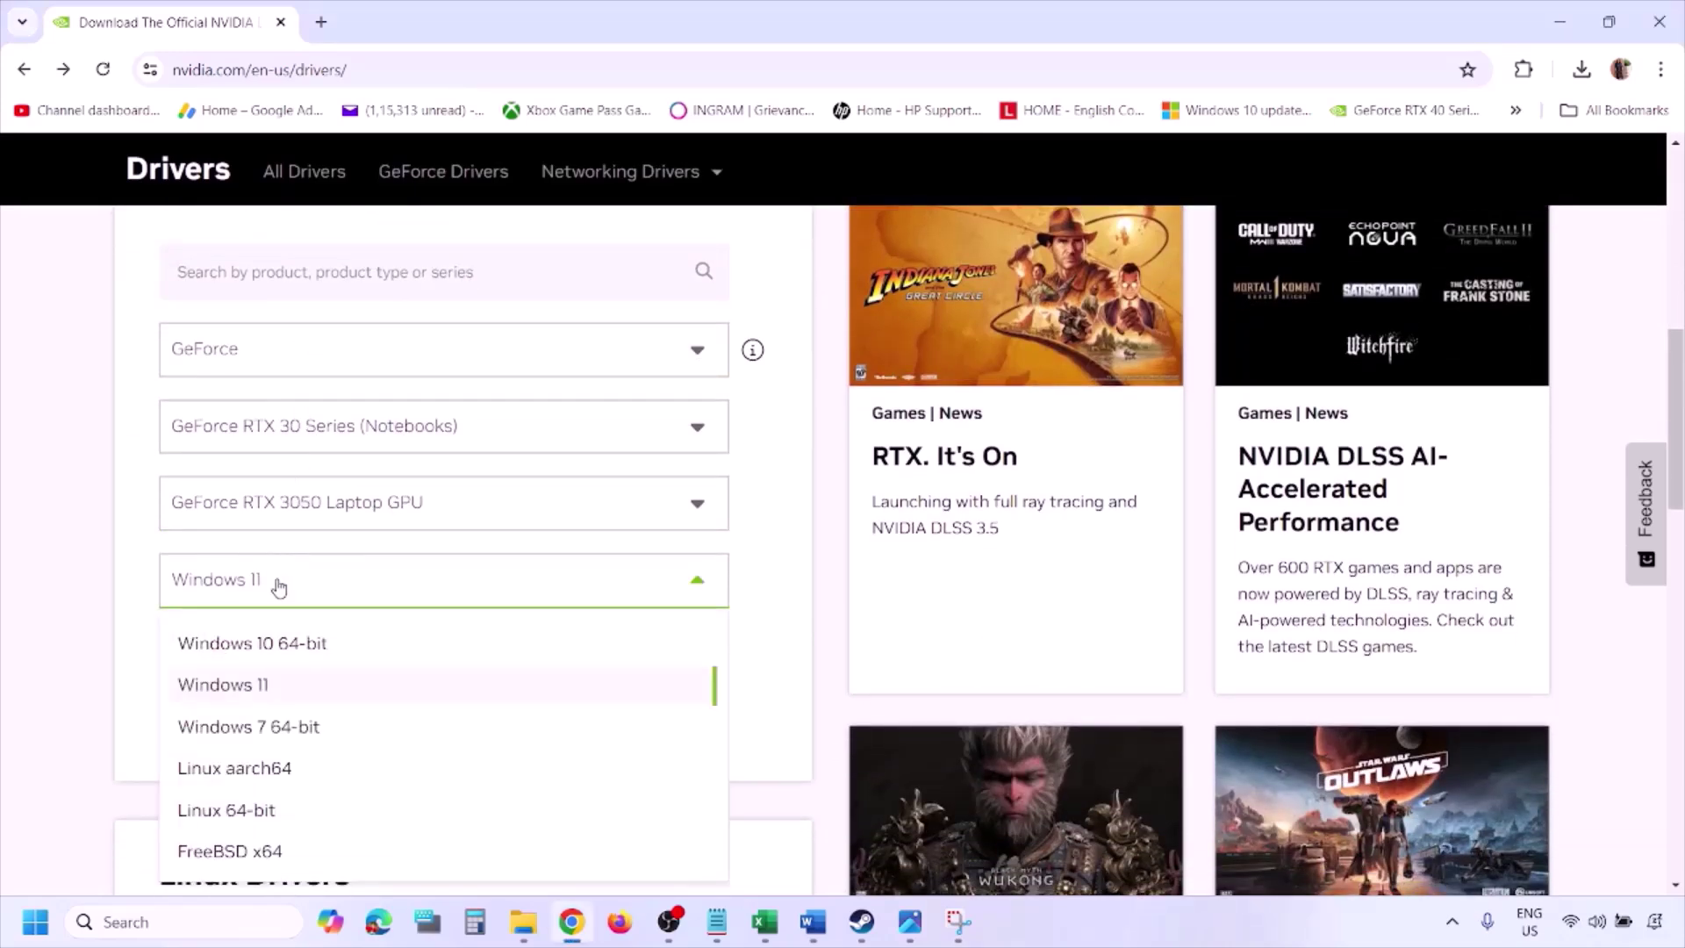
click(241, 687)
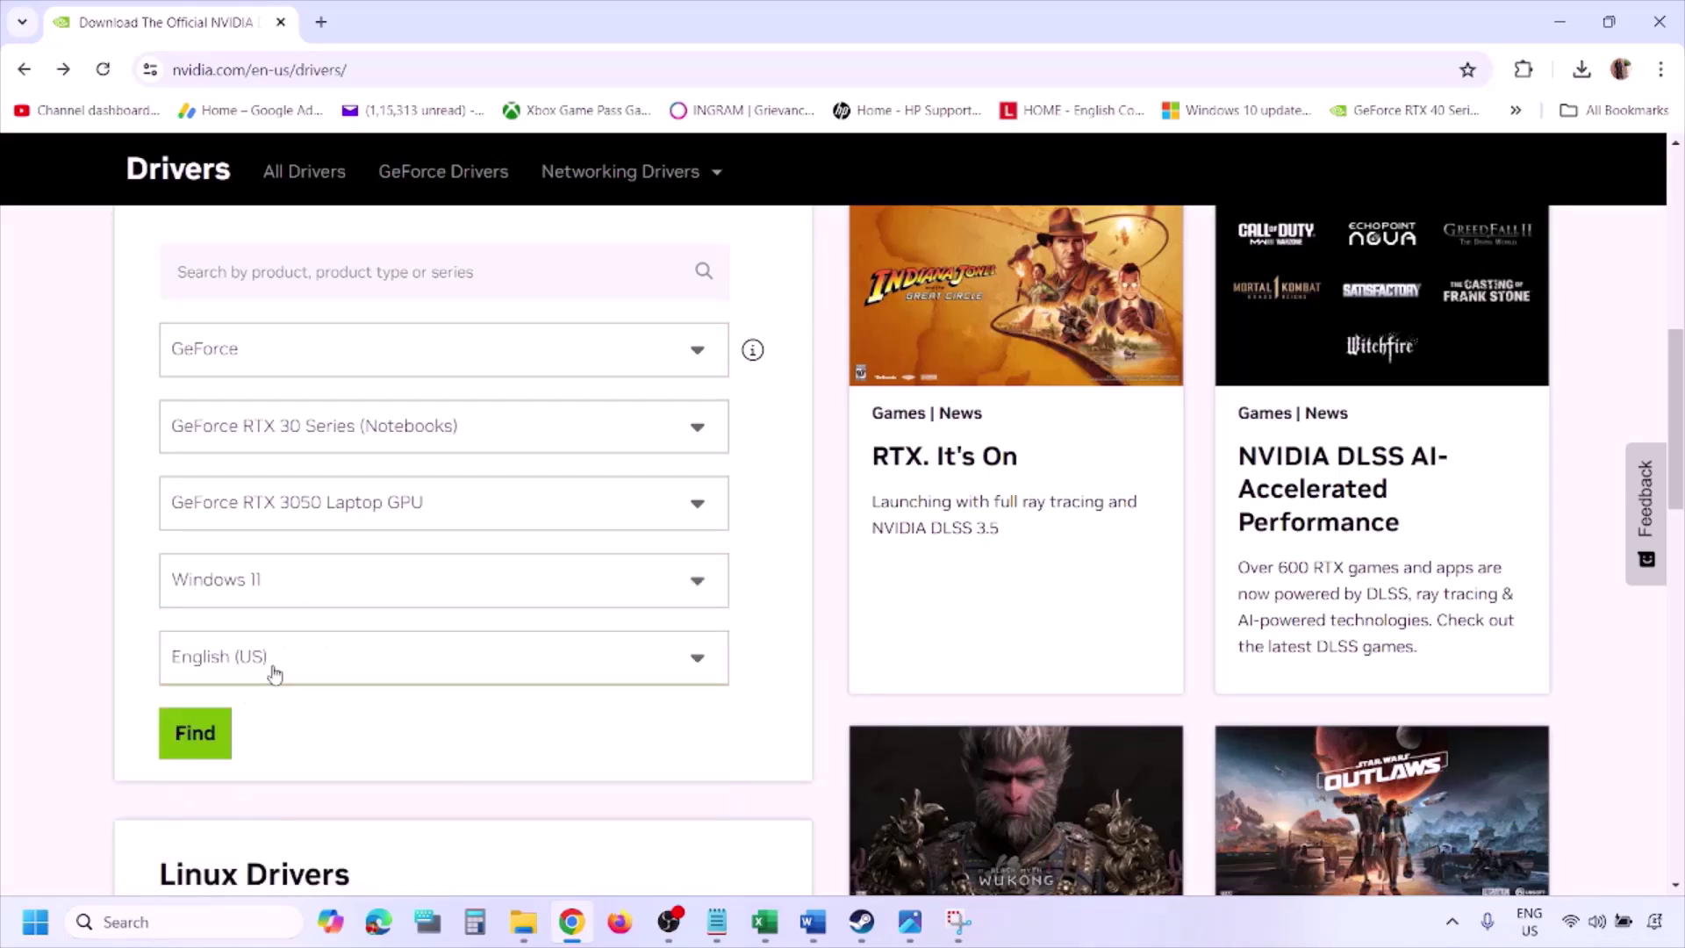
click(196, 734)
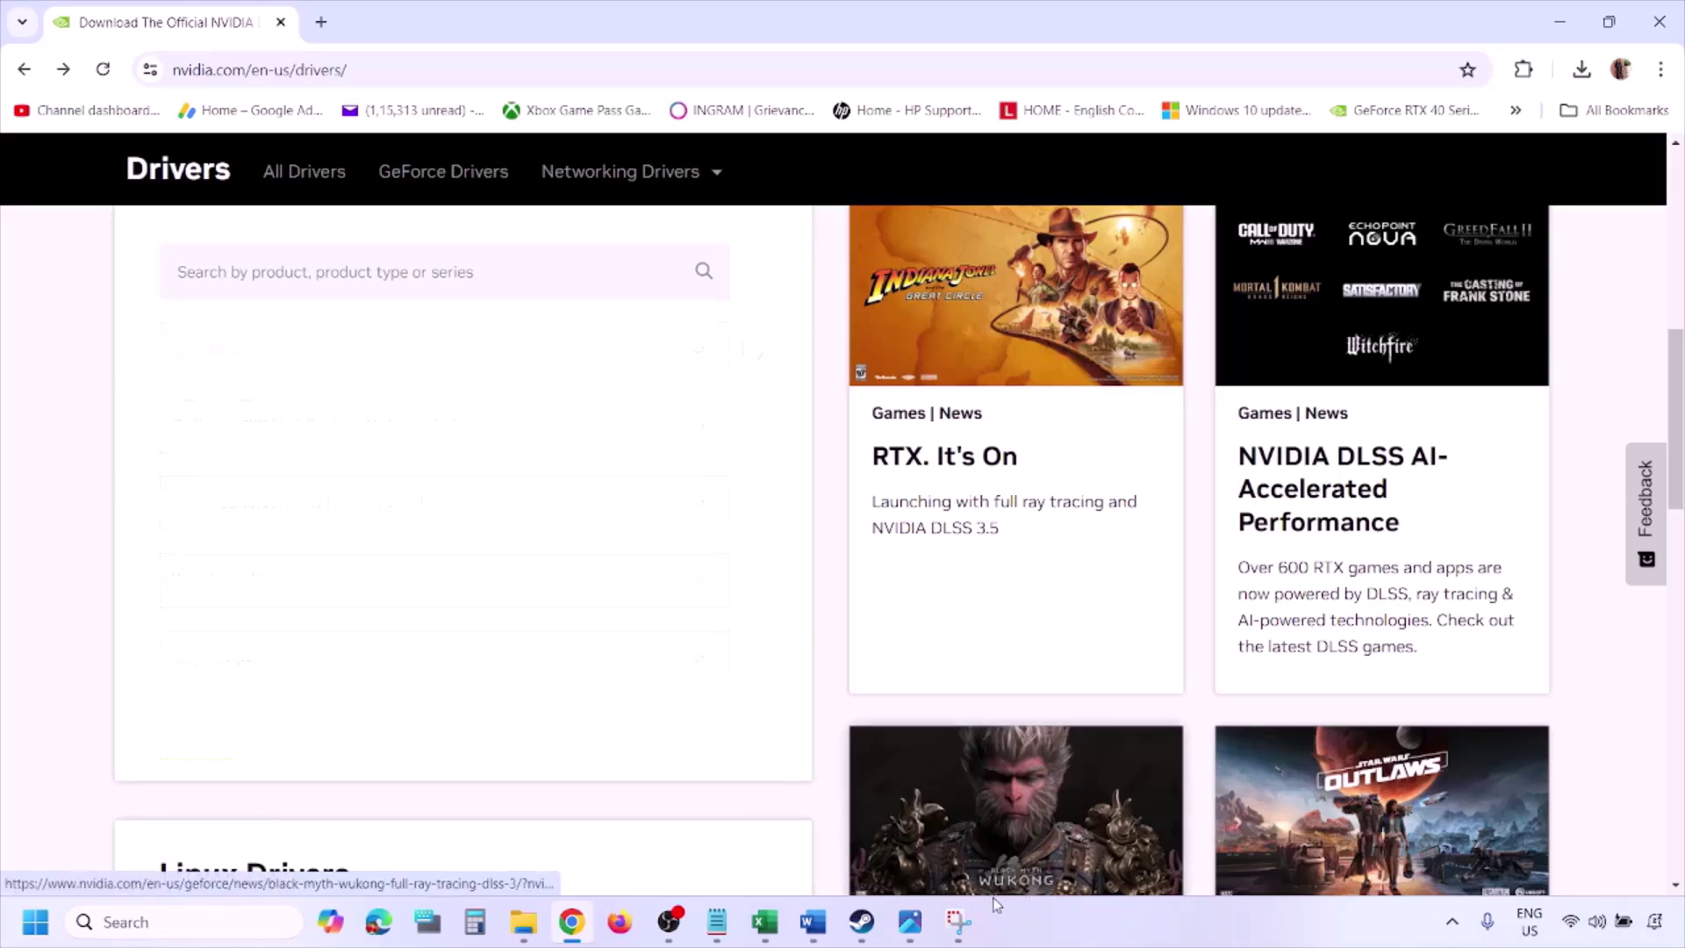
- Switch to Photos and view the driver download and NVIDIA Installer screenshots from 1.png through 5.png
click(910, 923)
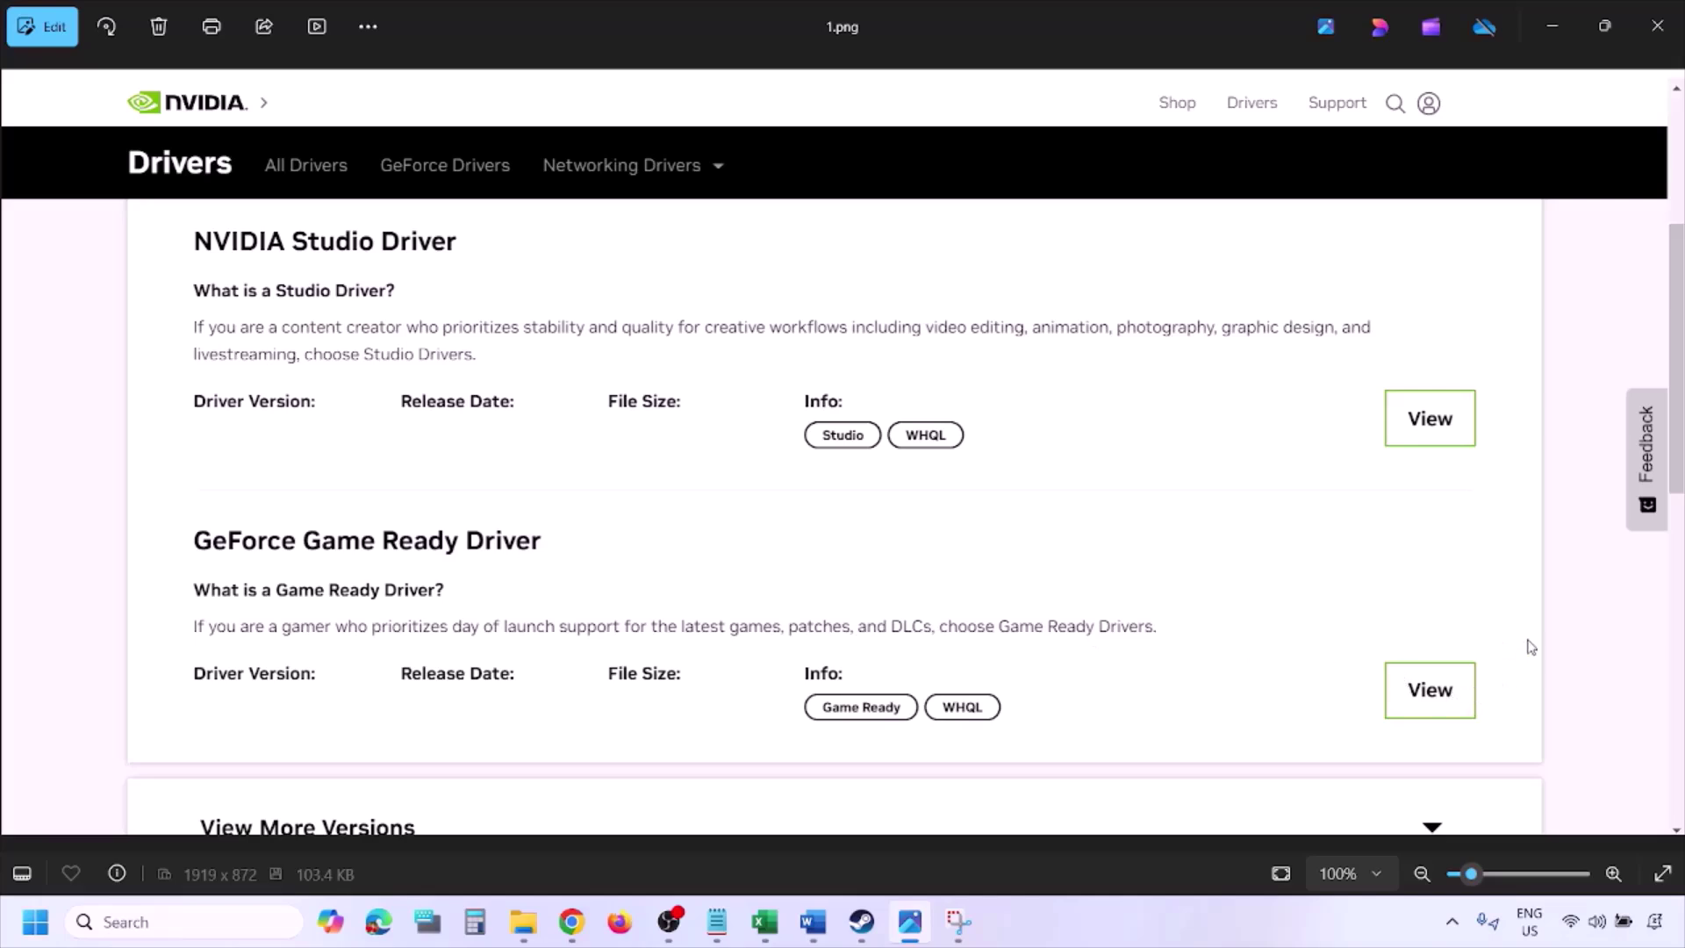
key(Right)
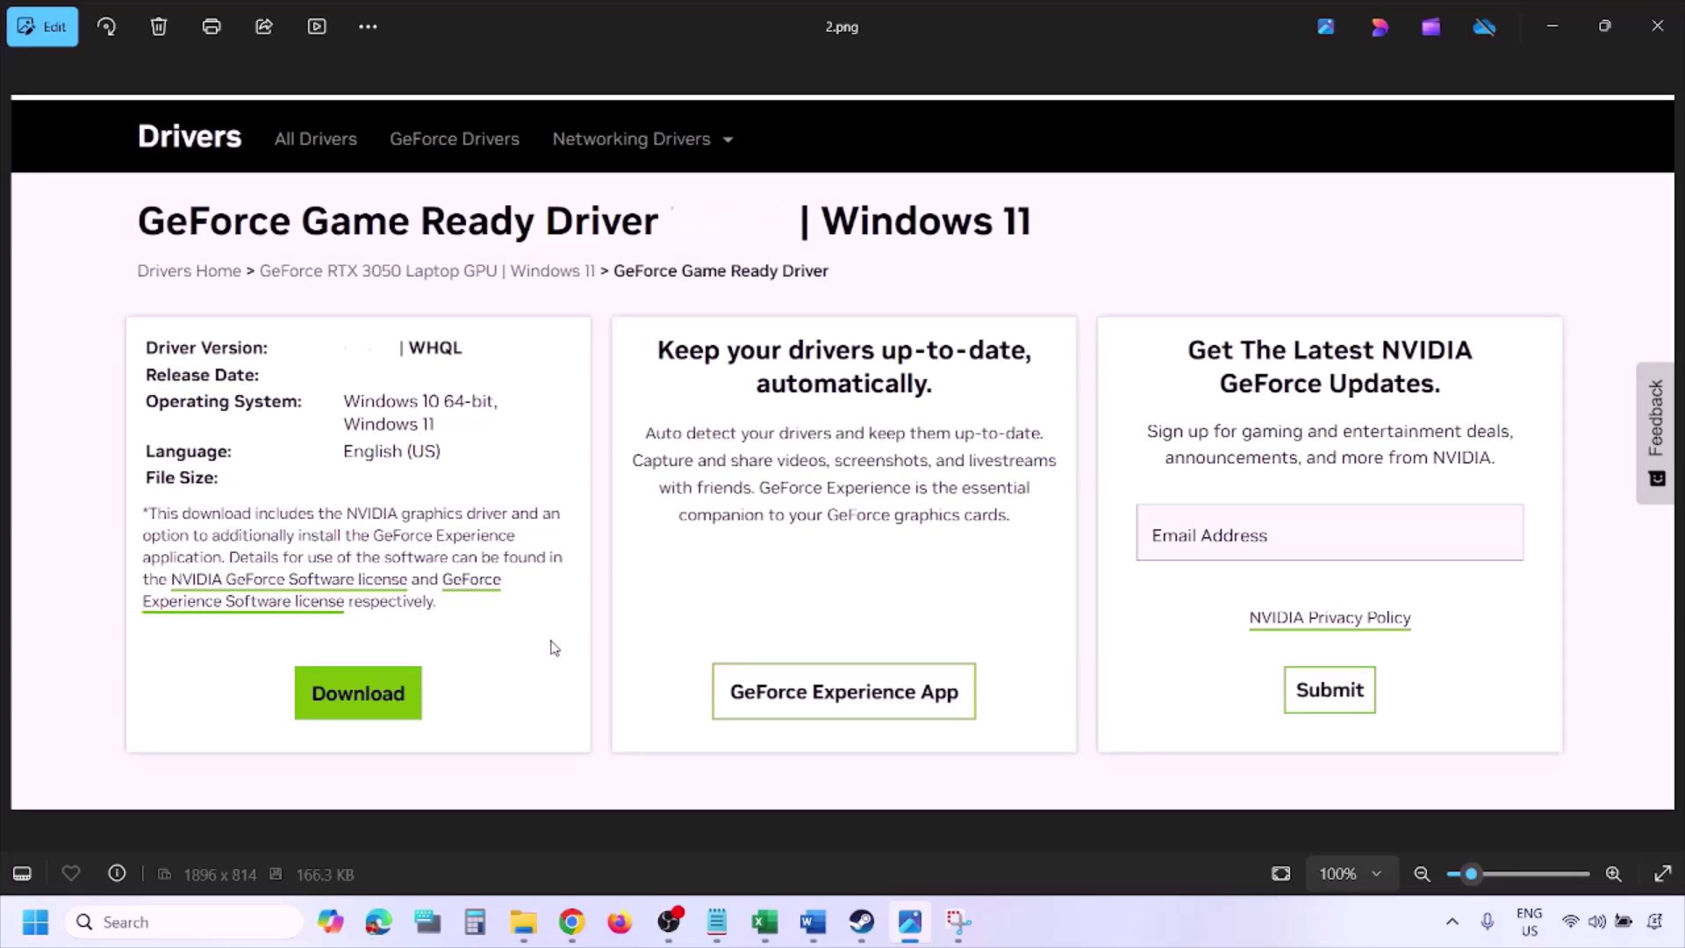
key(Right)
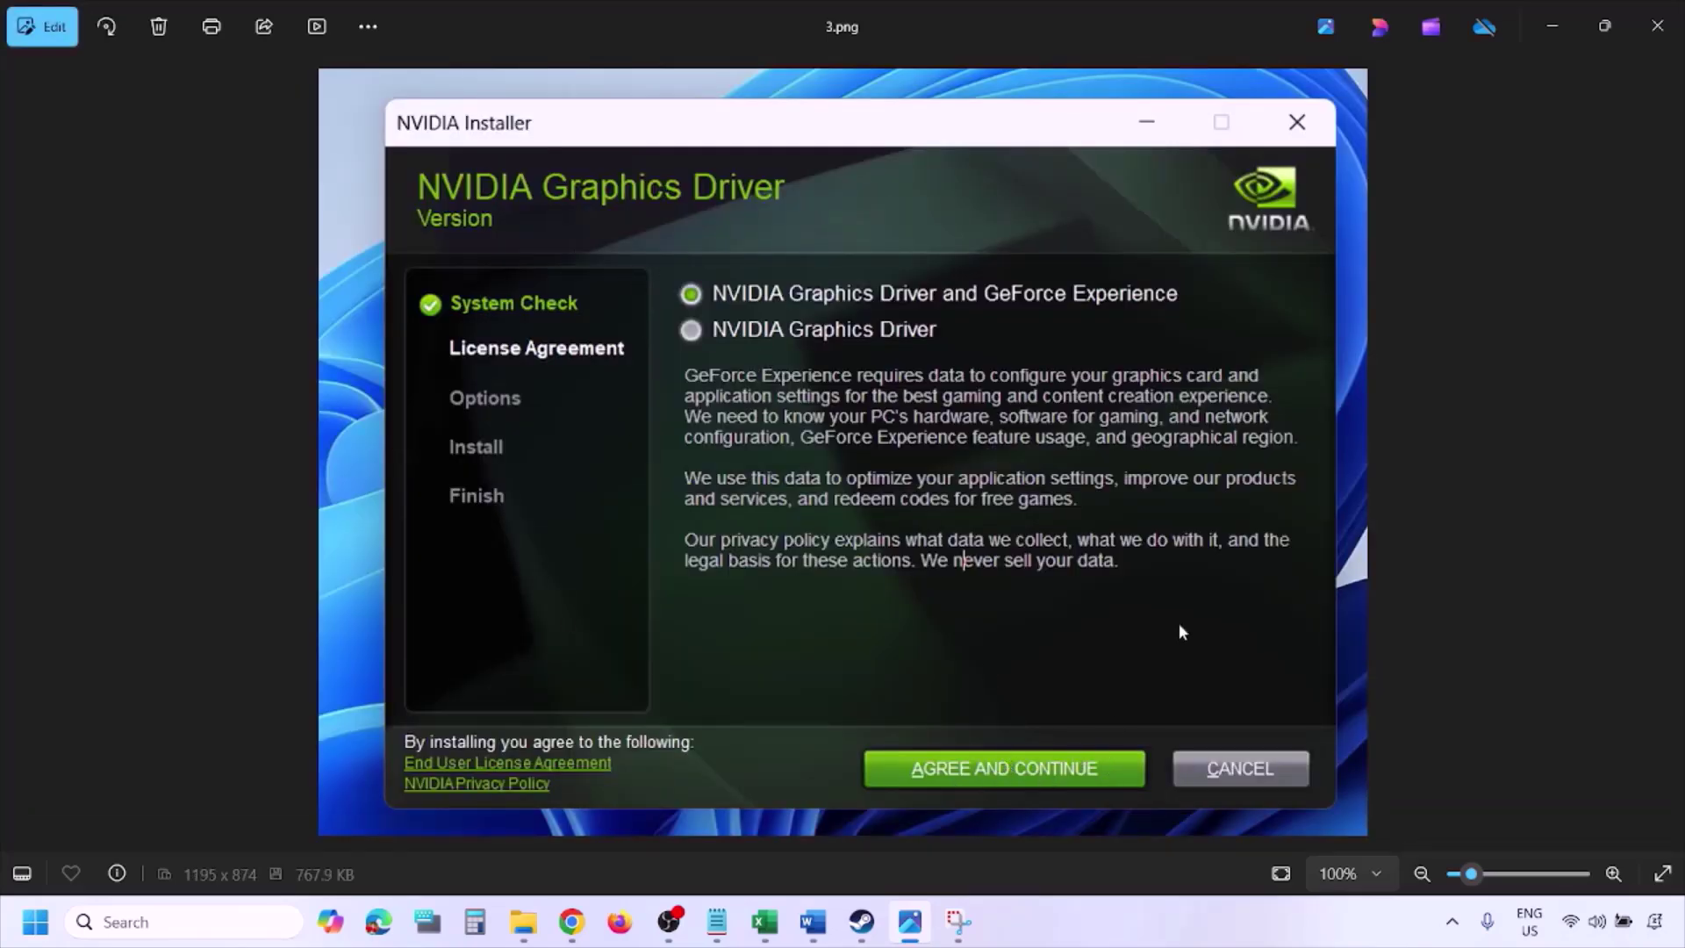
key(Right)
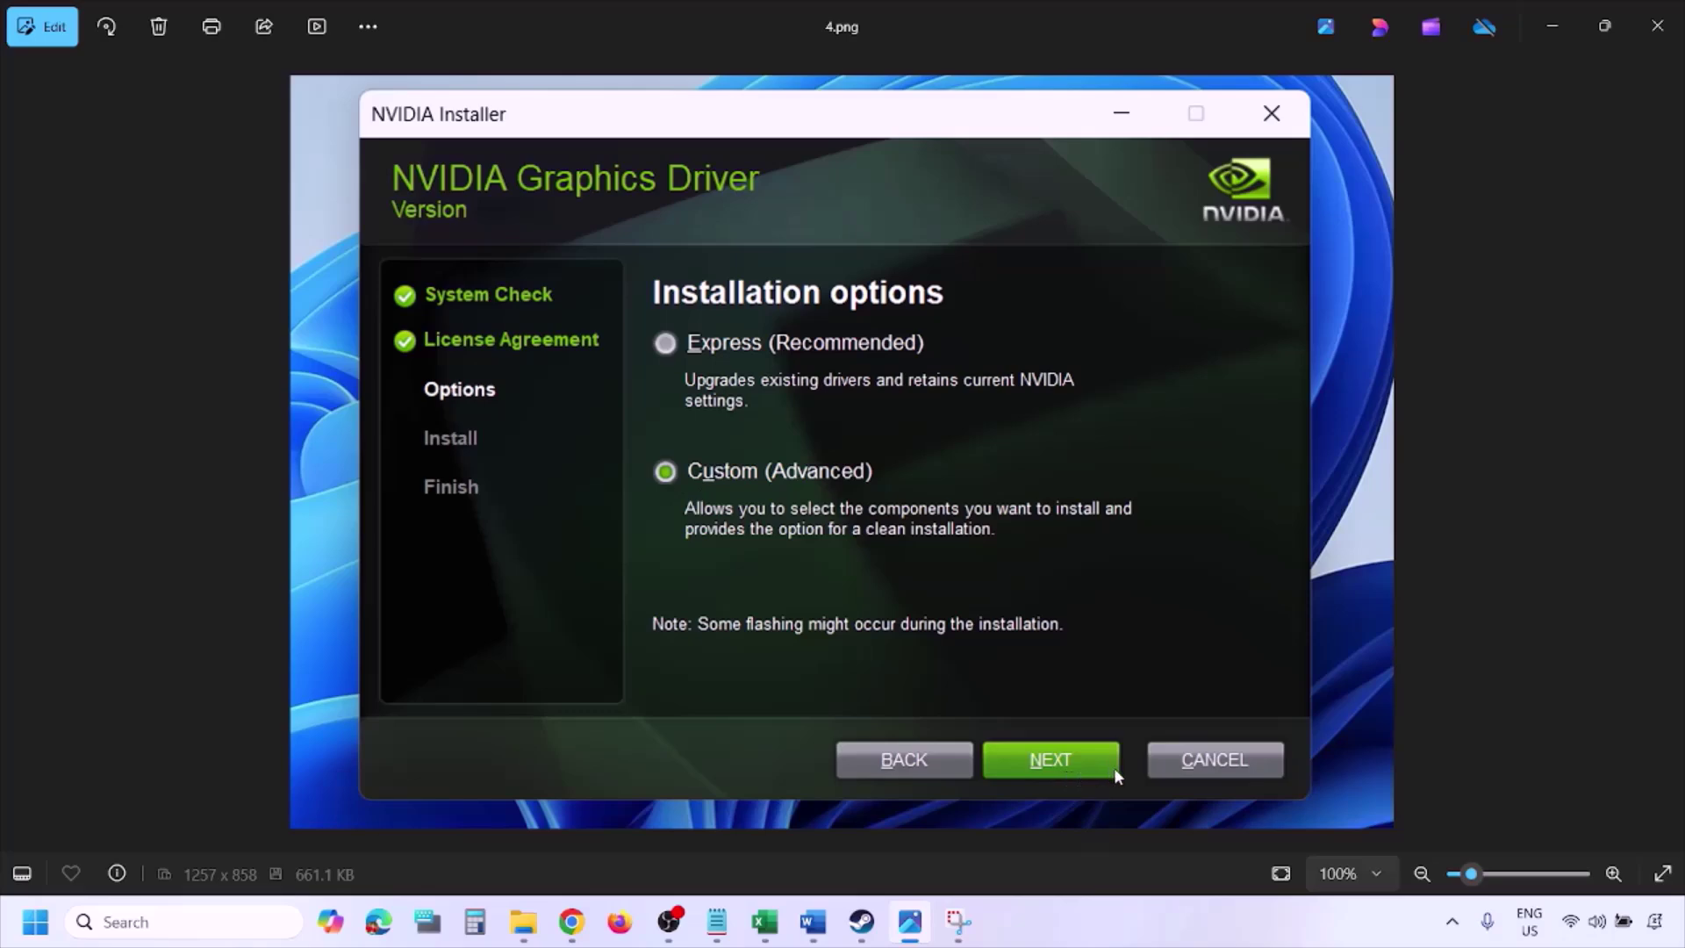
key(Right)
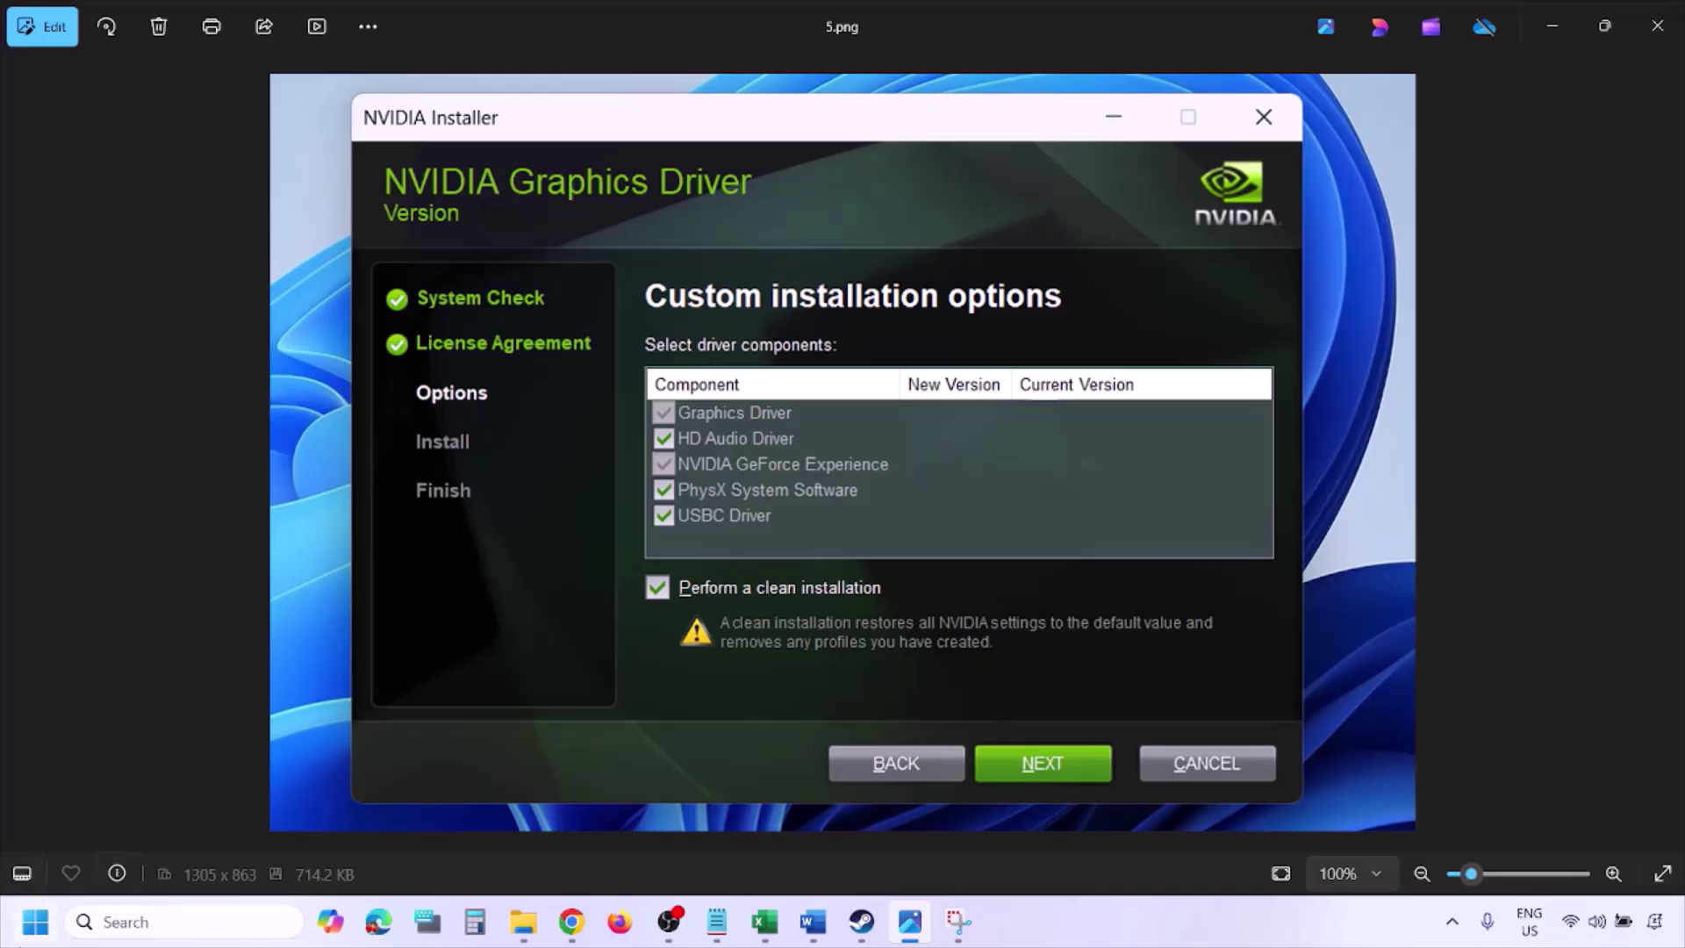
- Show the Restart option among the Windows power options, and dismiss it without restarting
click(33, 921)
click(638, 846)
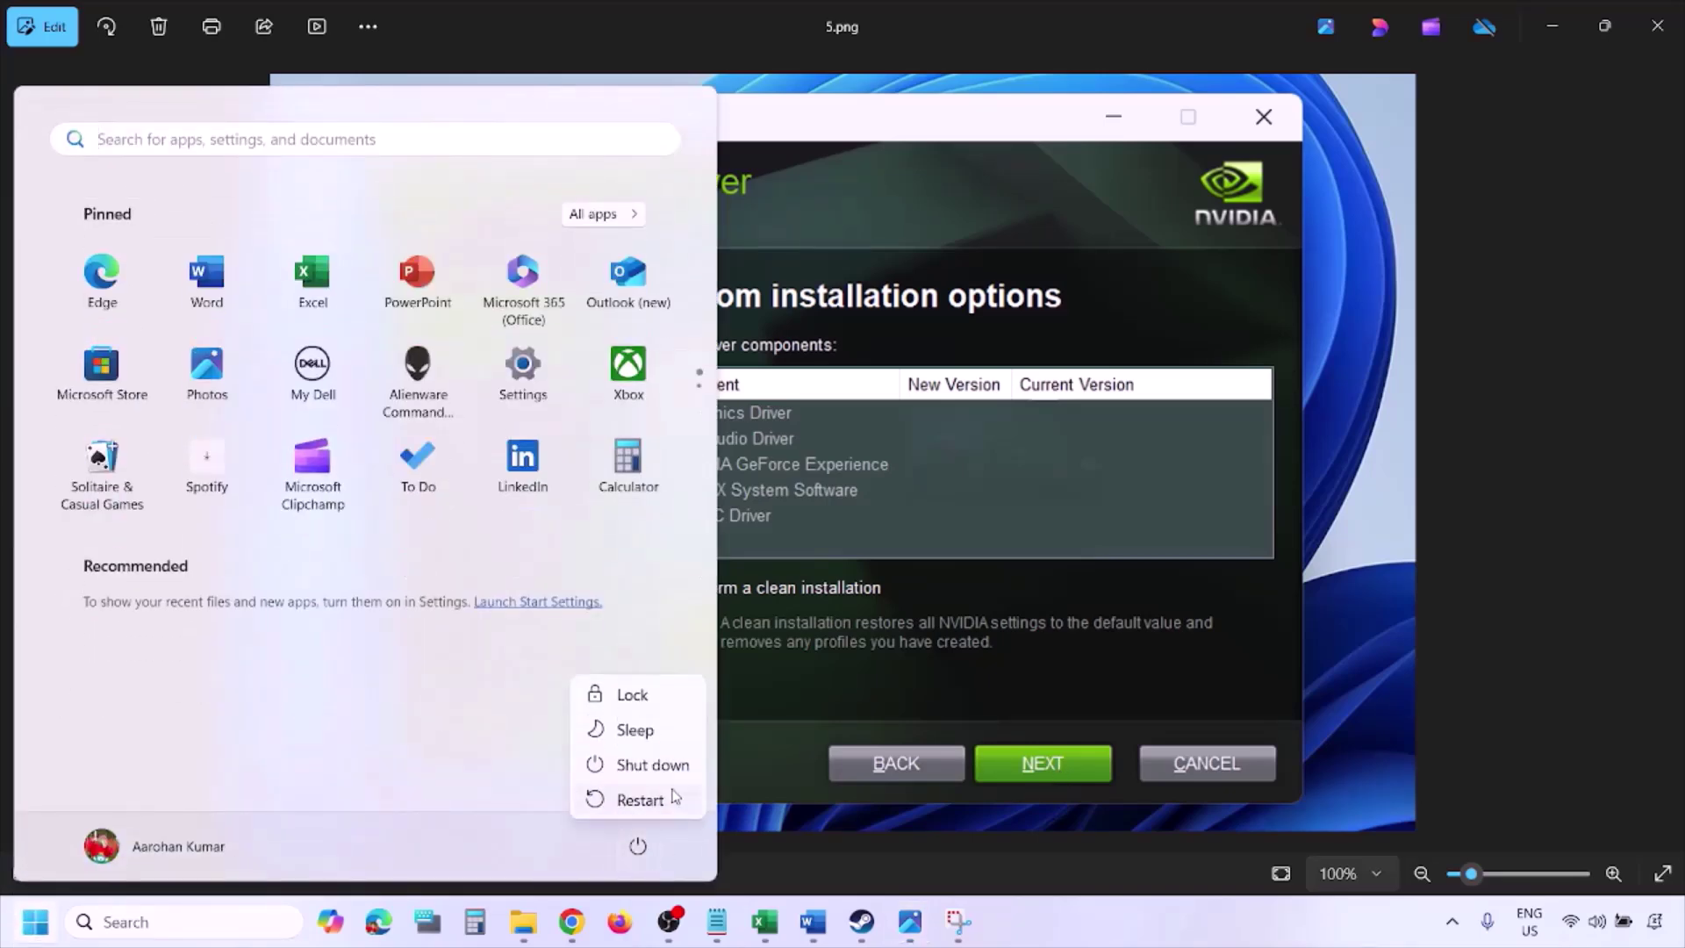
key(Escape)
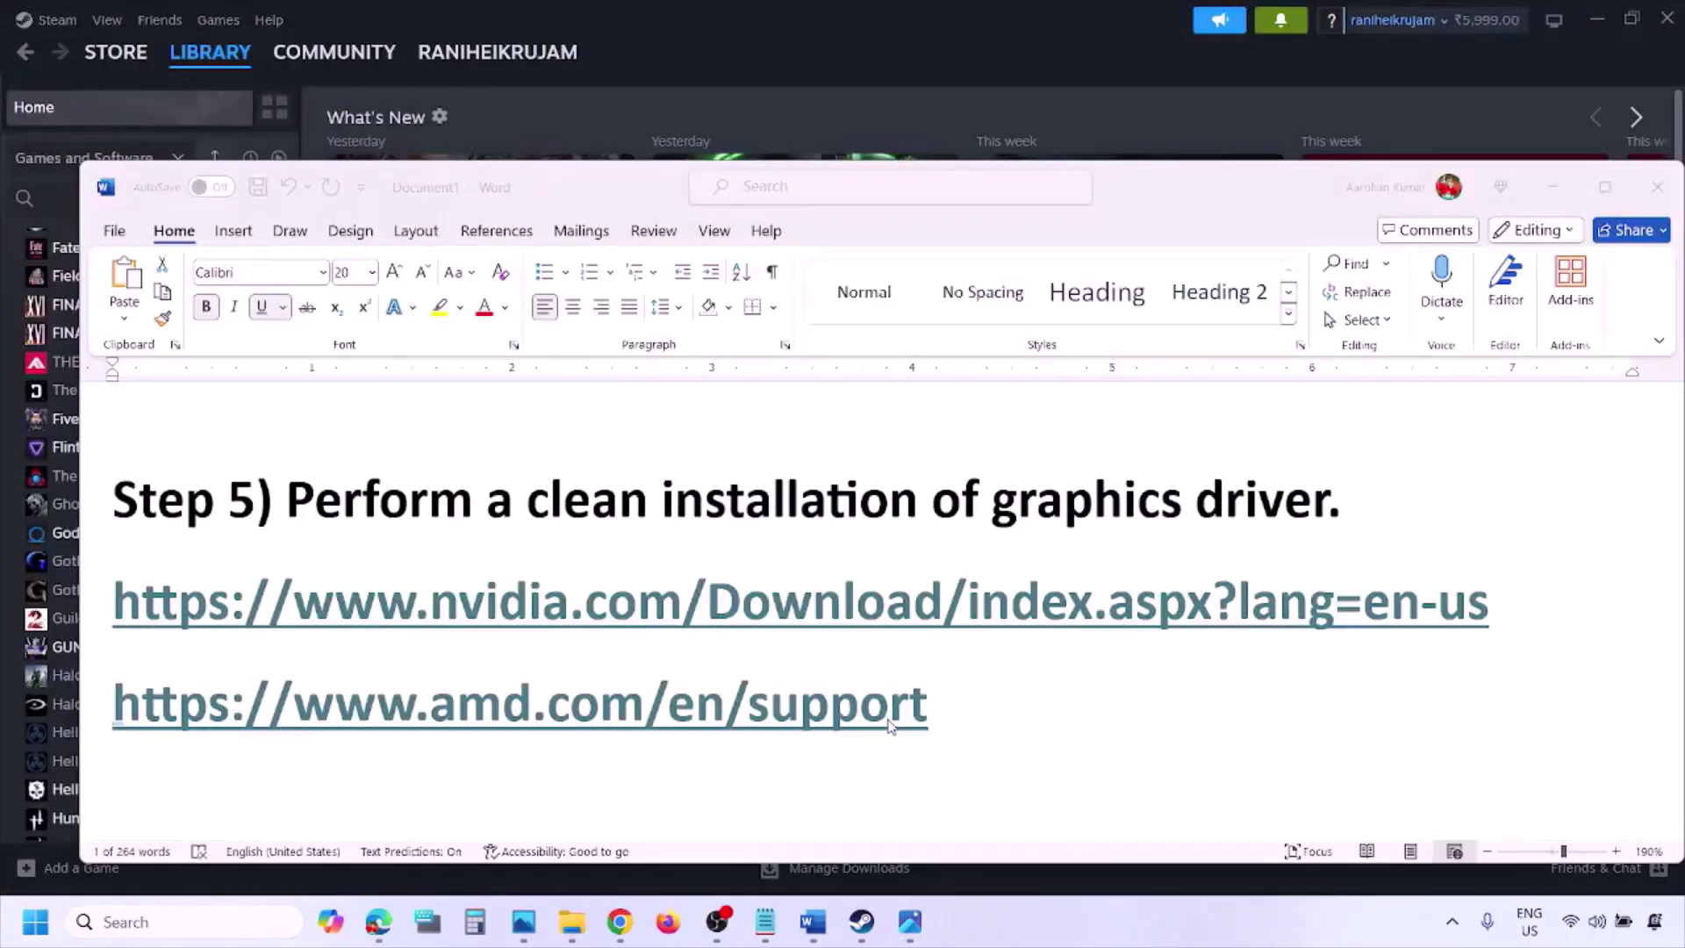
- Highlight the AMD support link in the Word document, and display the Windows power options without restarting
click(996, 706)
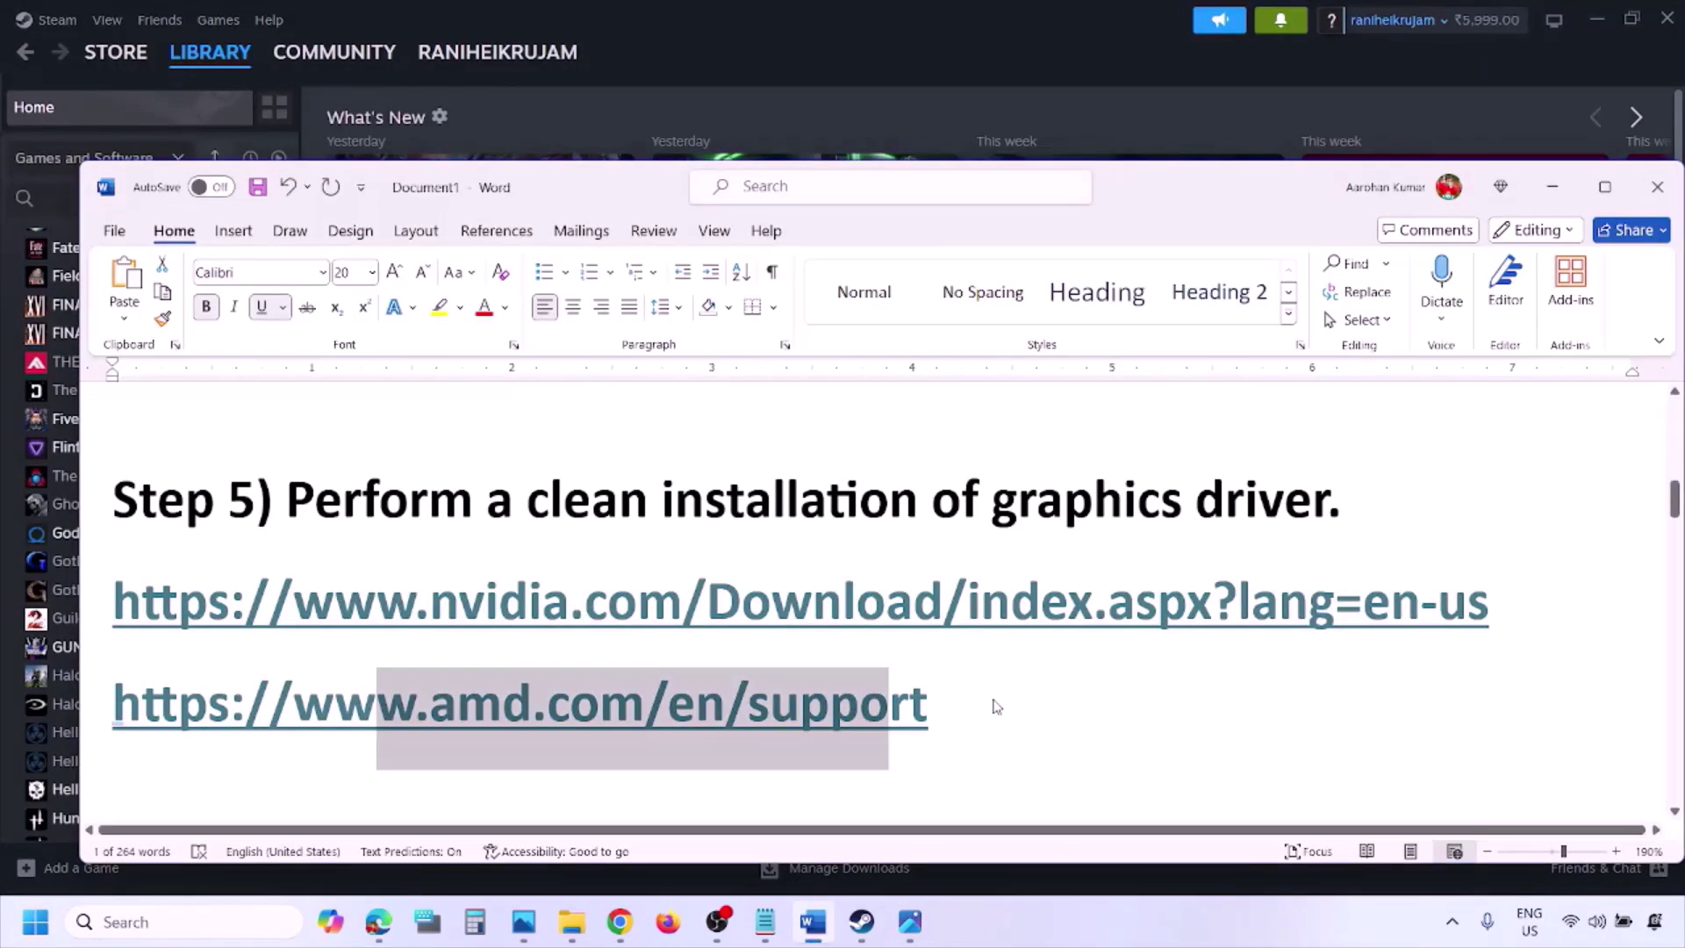
triple_click(958, 707)
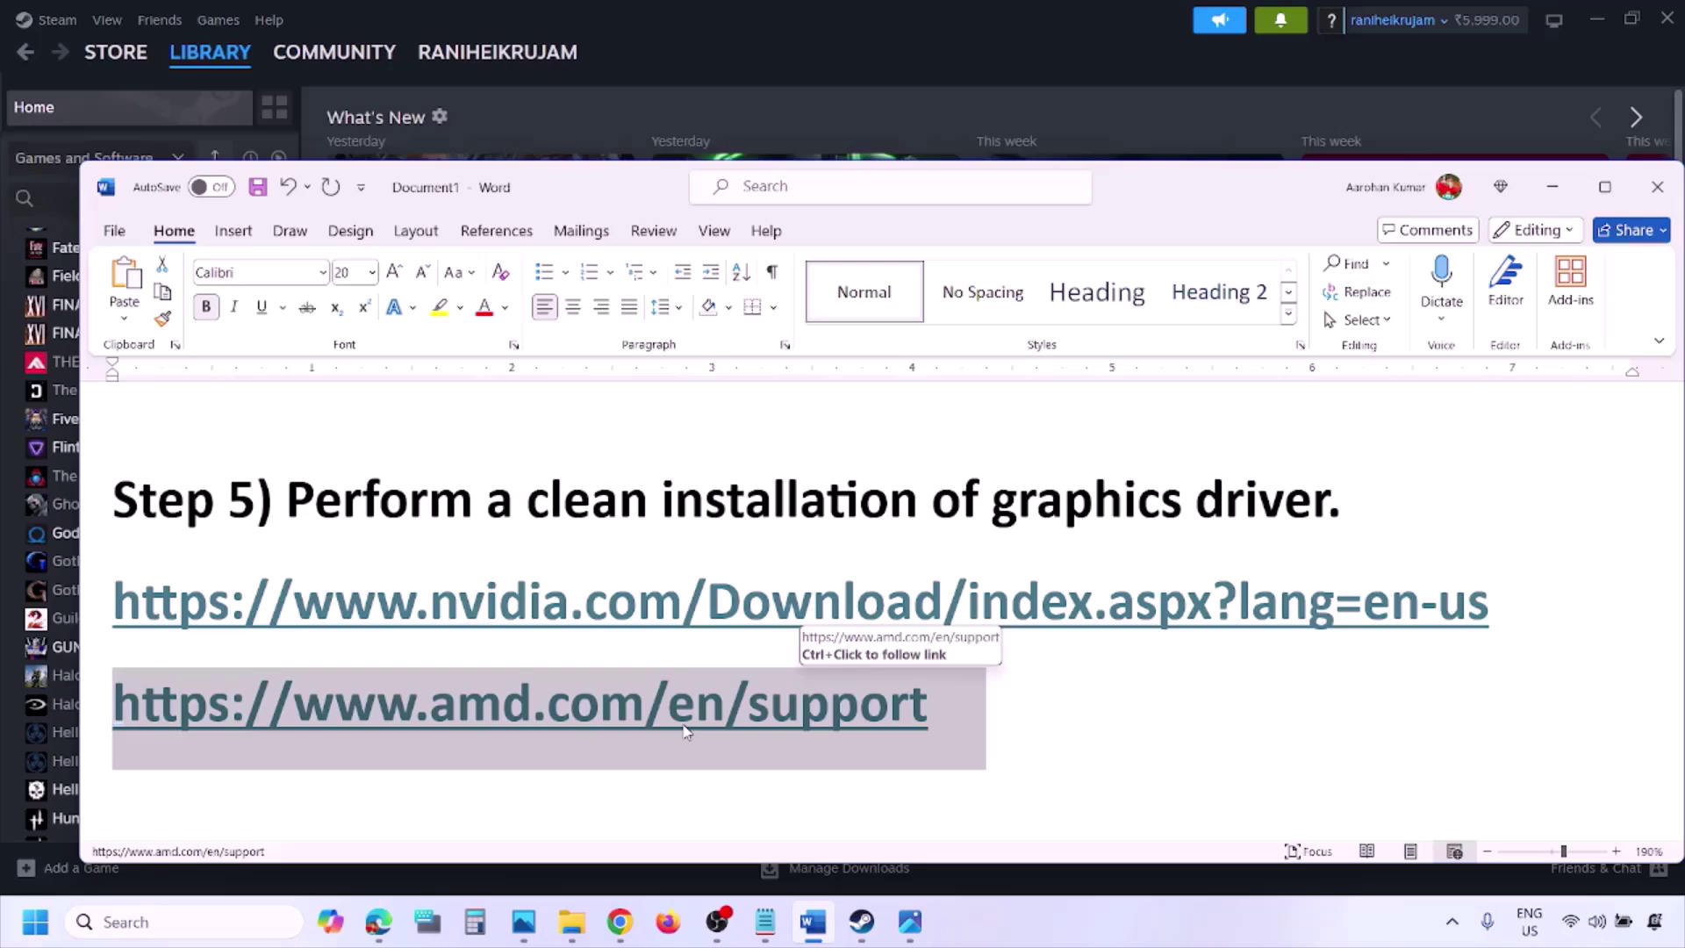
click(35, 922)
click(638, 850)
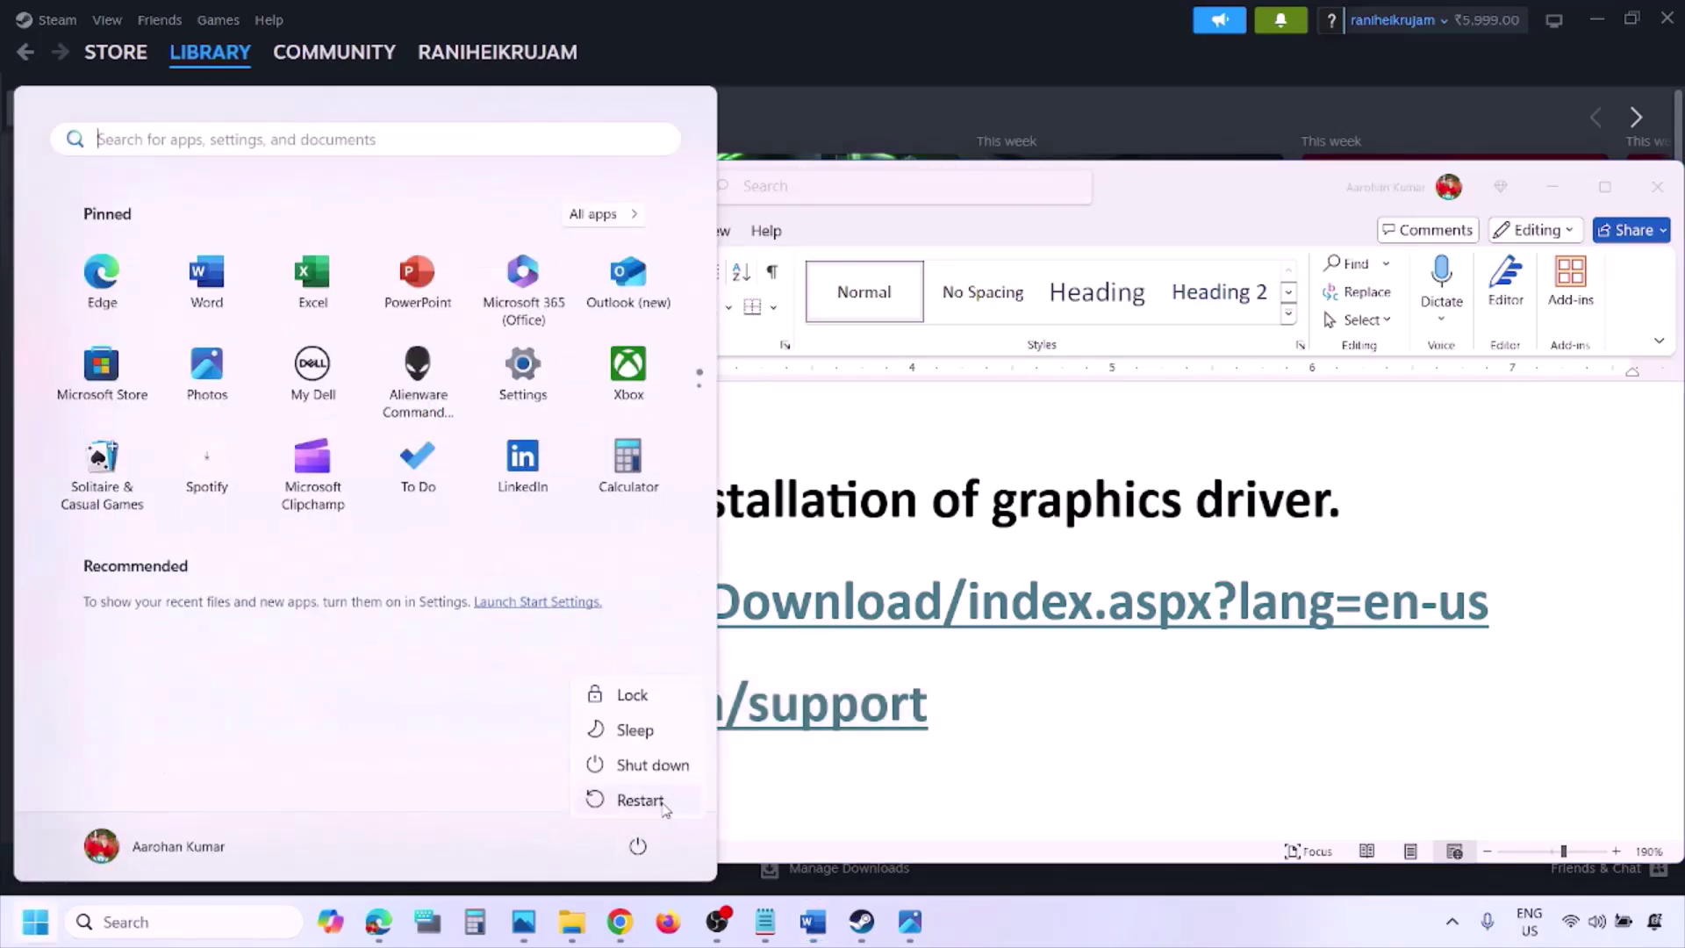
click(1064, 928)
- Find and open the Windows Graphics settings, and start browsing for a desktop app to add
scroll(794, 604, down, 5)
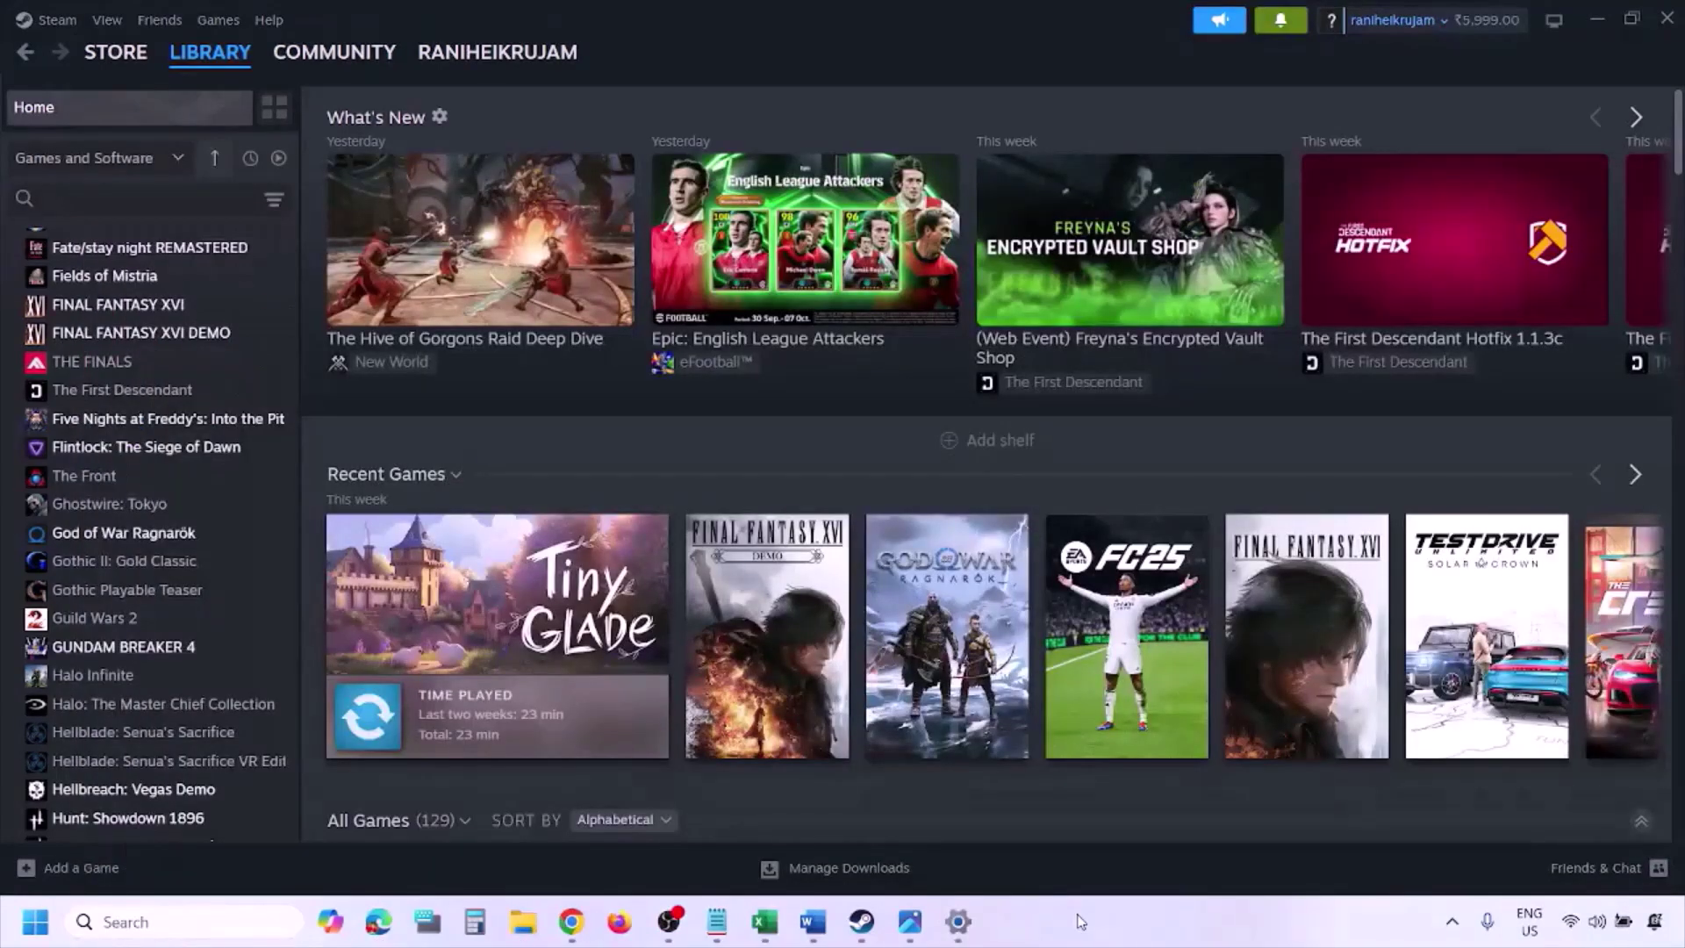
click(204, 916)
text(graphics settings)
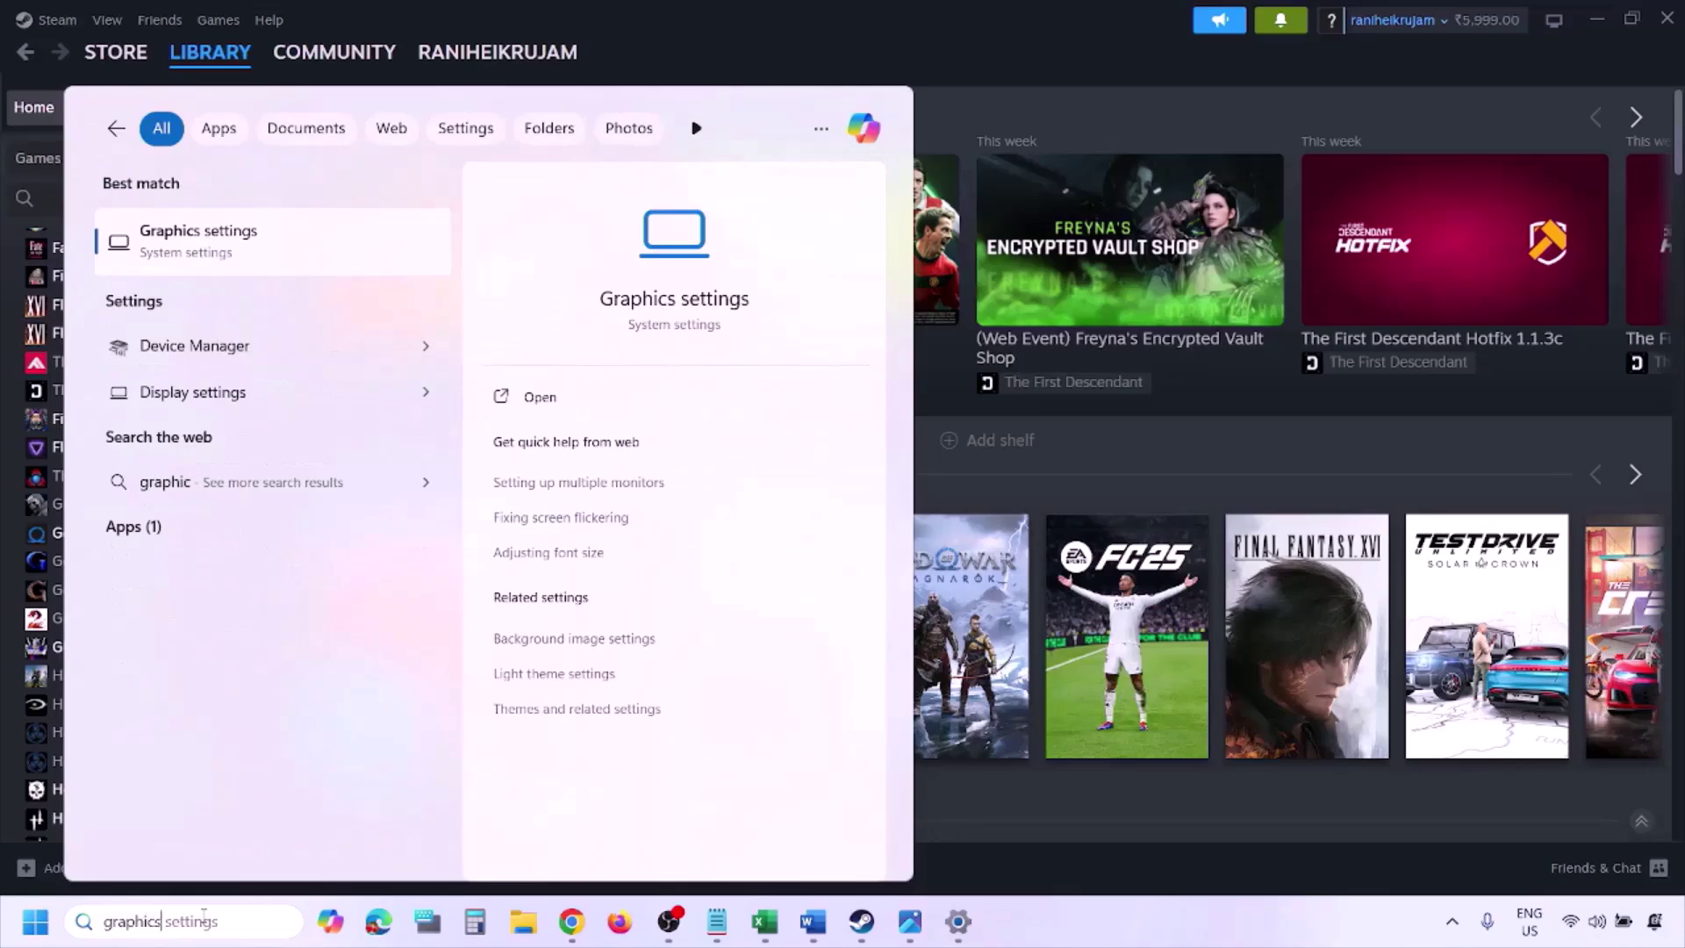
click(252, 255)
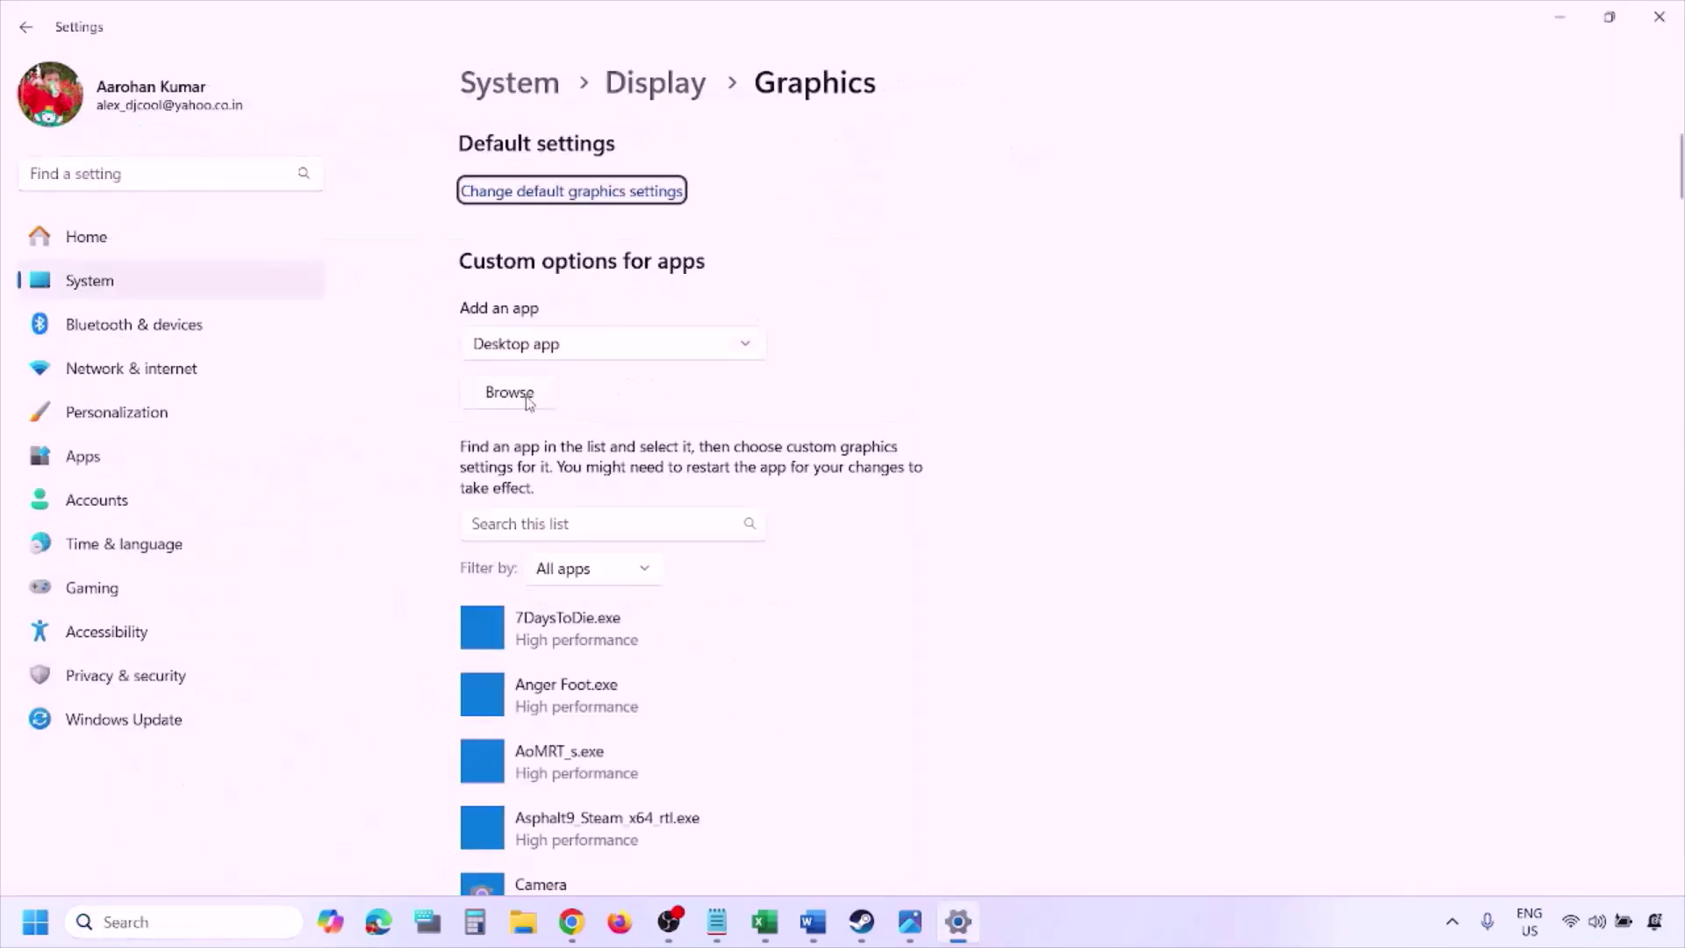
click(528, 396)
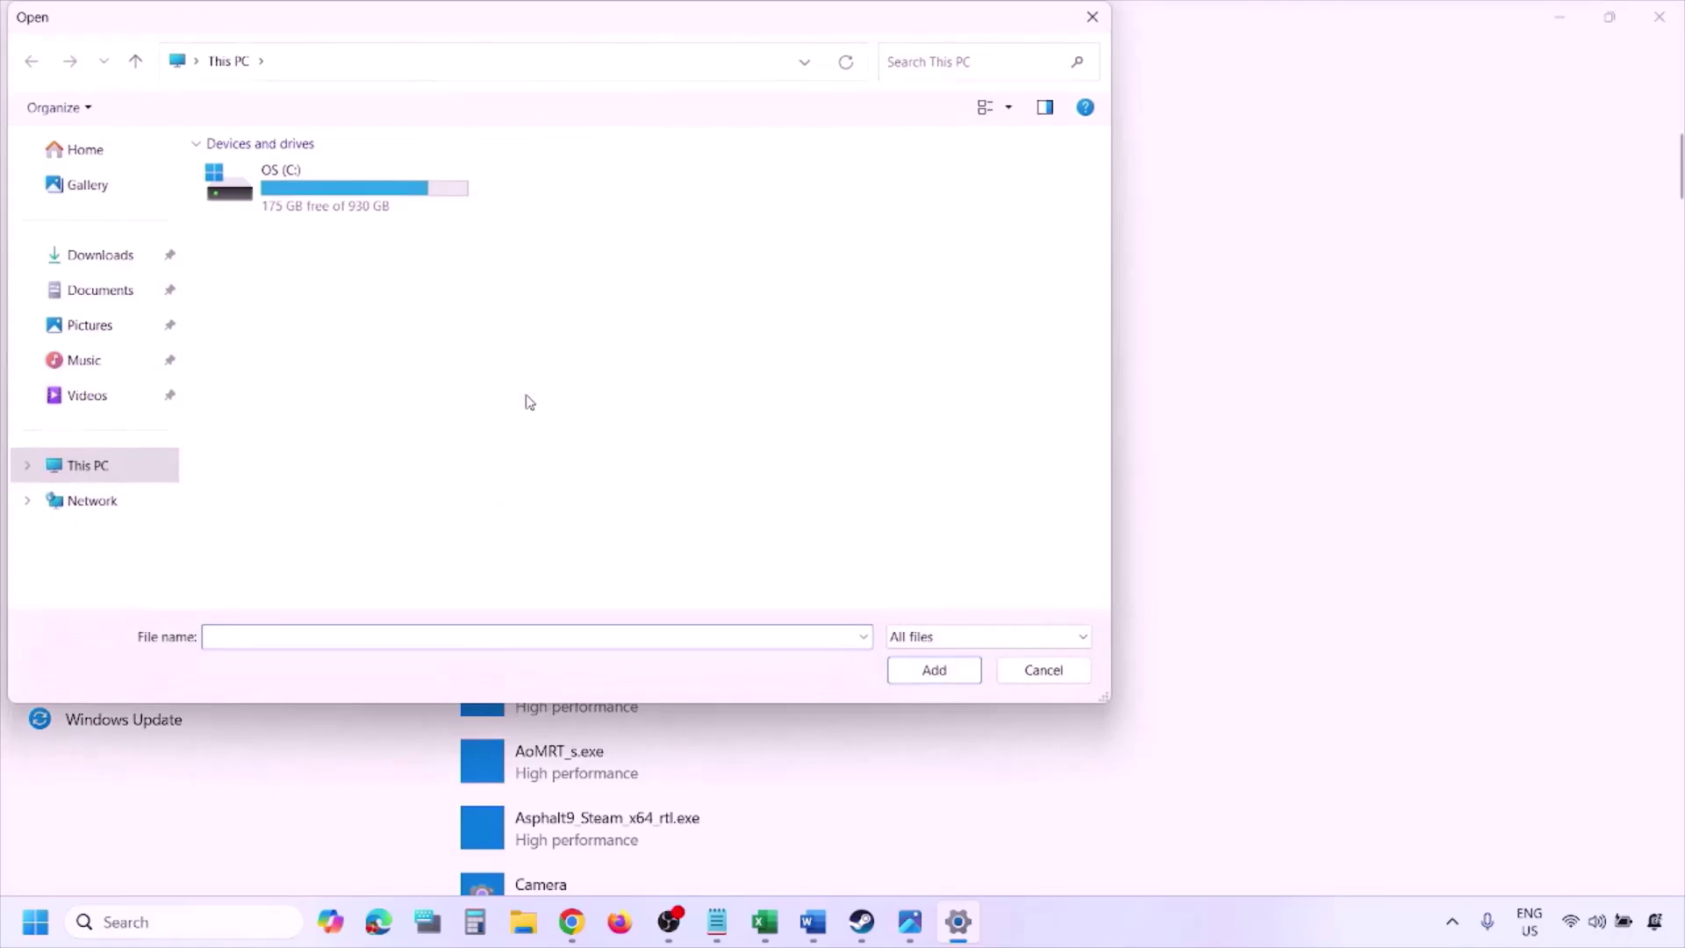
- Browse to the C:\Program Files (x86)\Steam\steamapps folder, and cancel the file selection without adding an app
double_click(355, 201)
scroll(378, 307, down, 5)
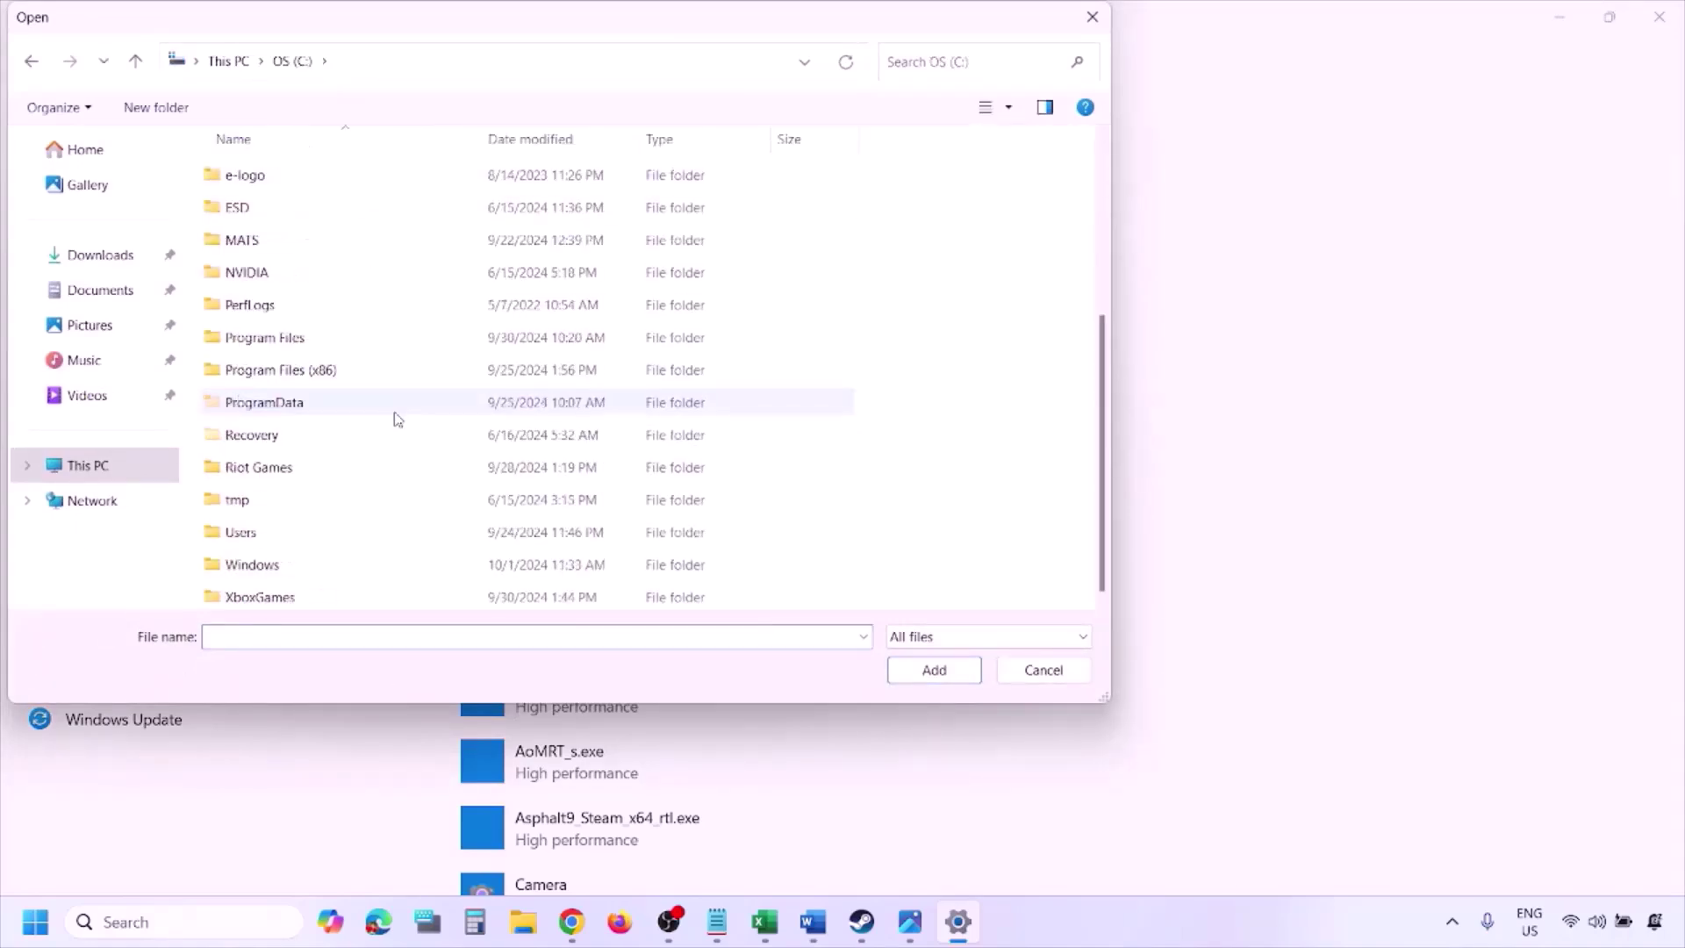
double_click(347, 379)
scroll(376, 369, down, 5)
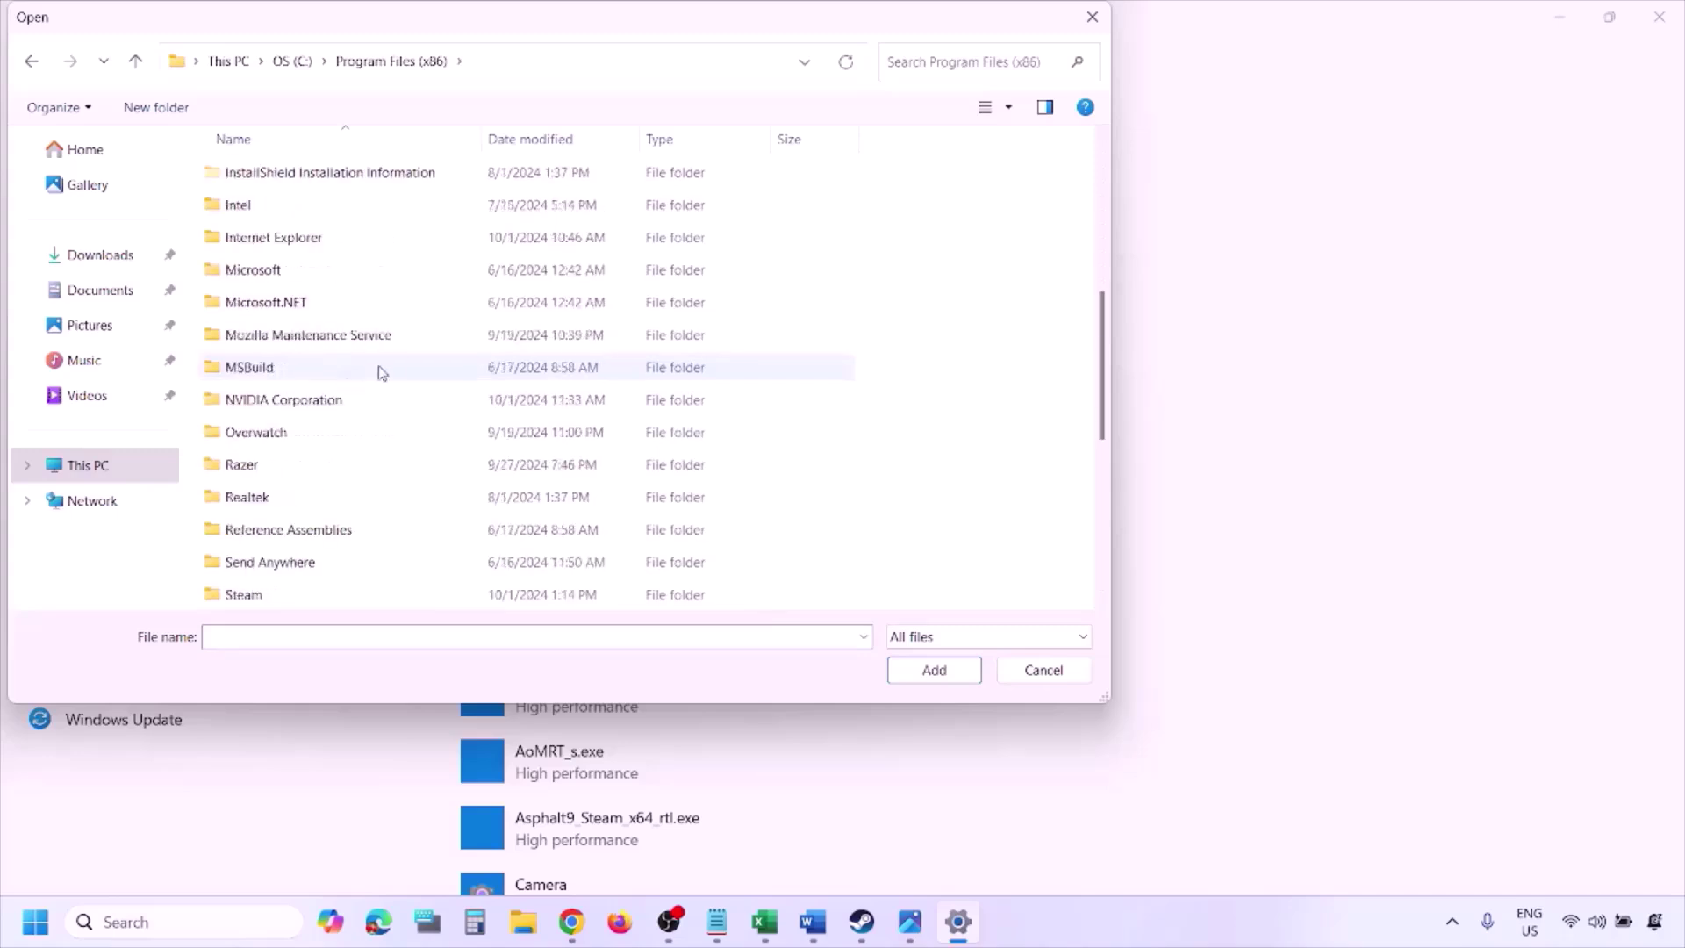
scroll(327, 413, down, 3)
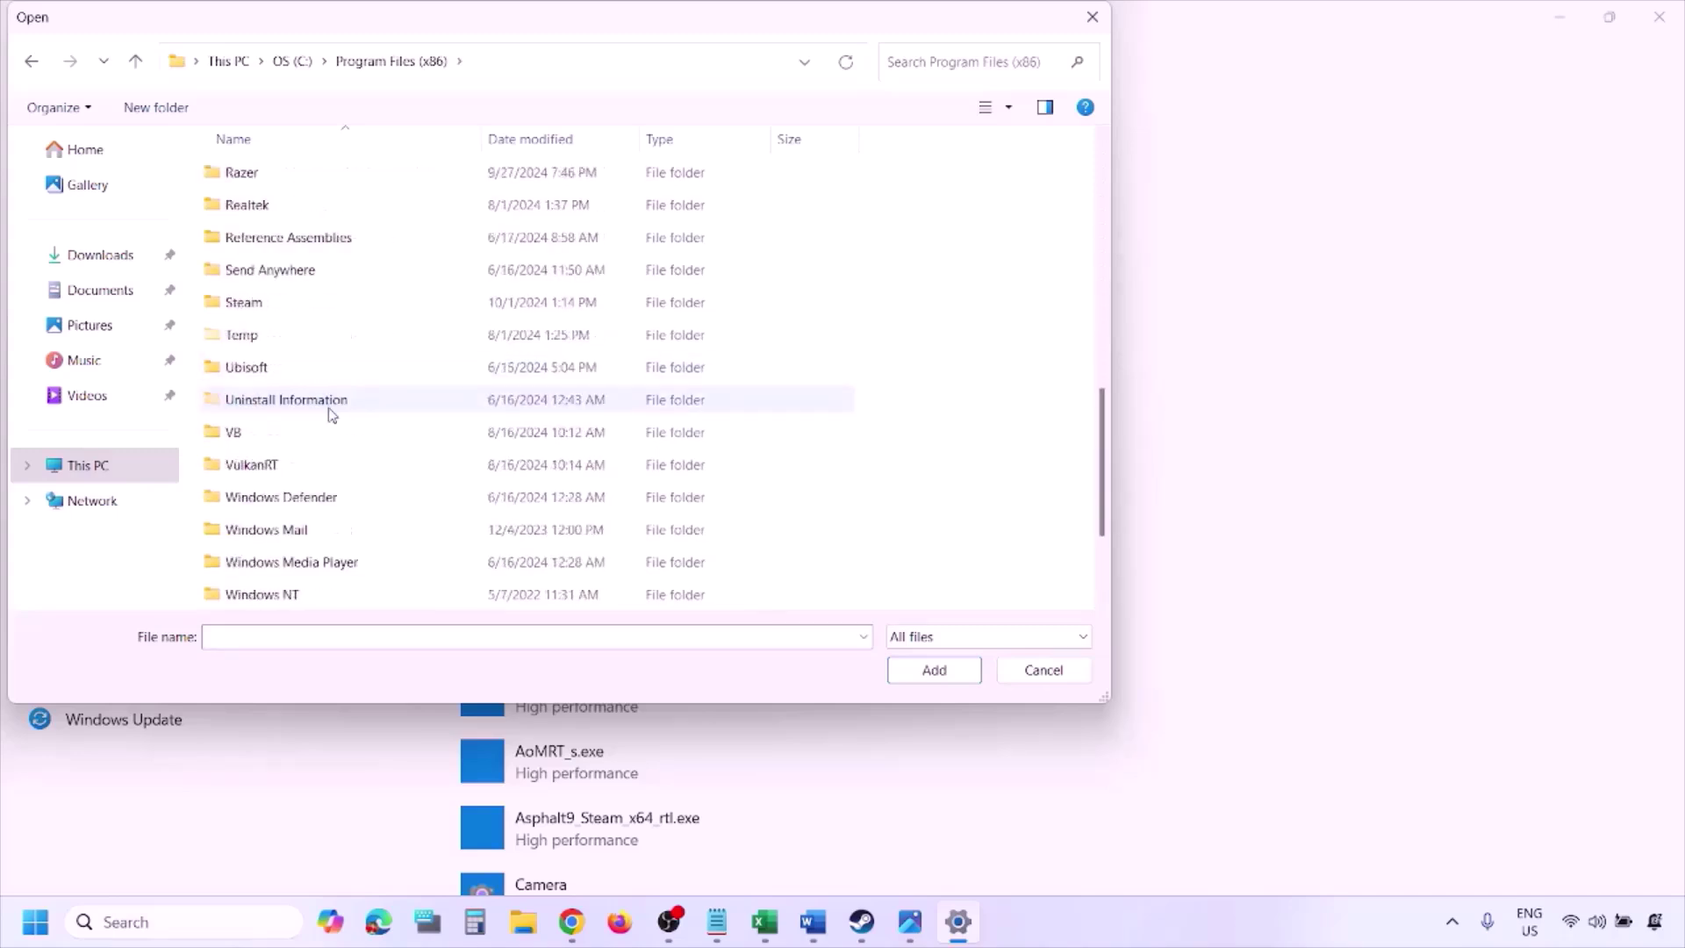
double_click(260, 301)
scroll(274, 433, down, 2)
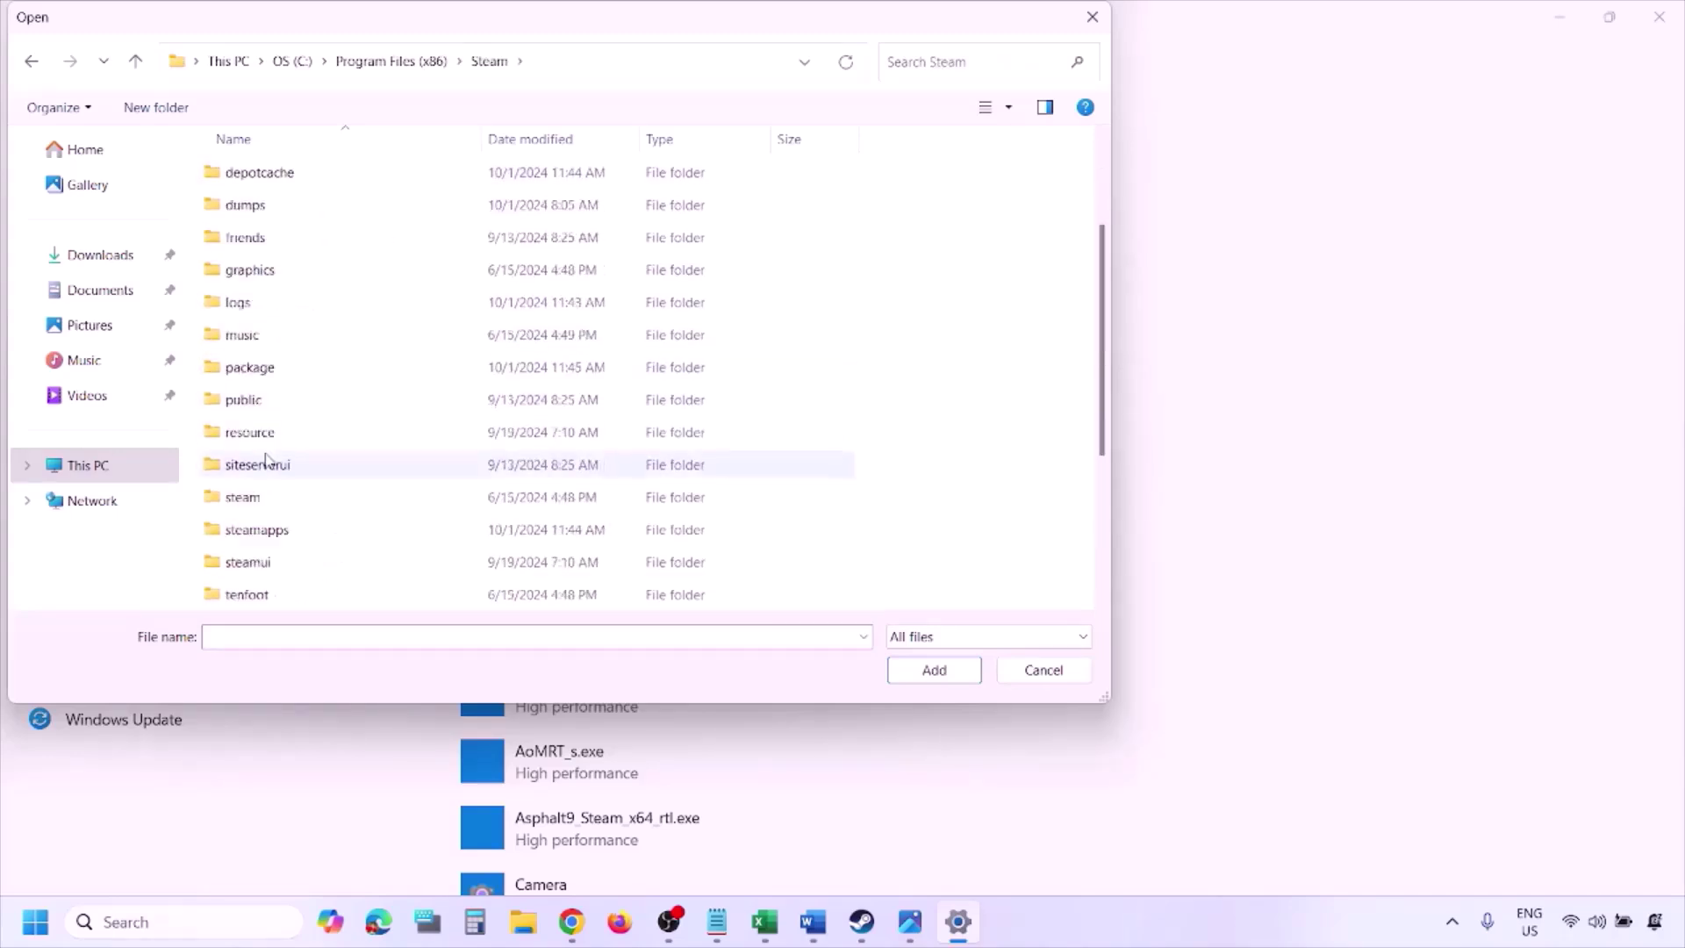
scroll(283, 392, down, 2)
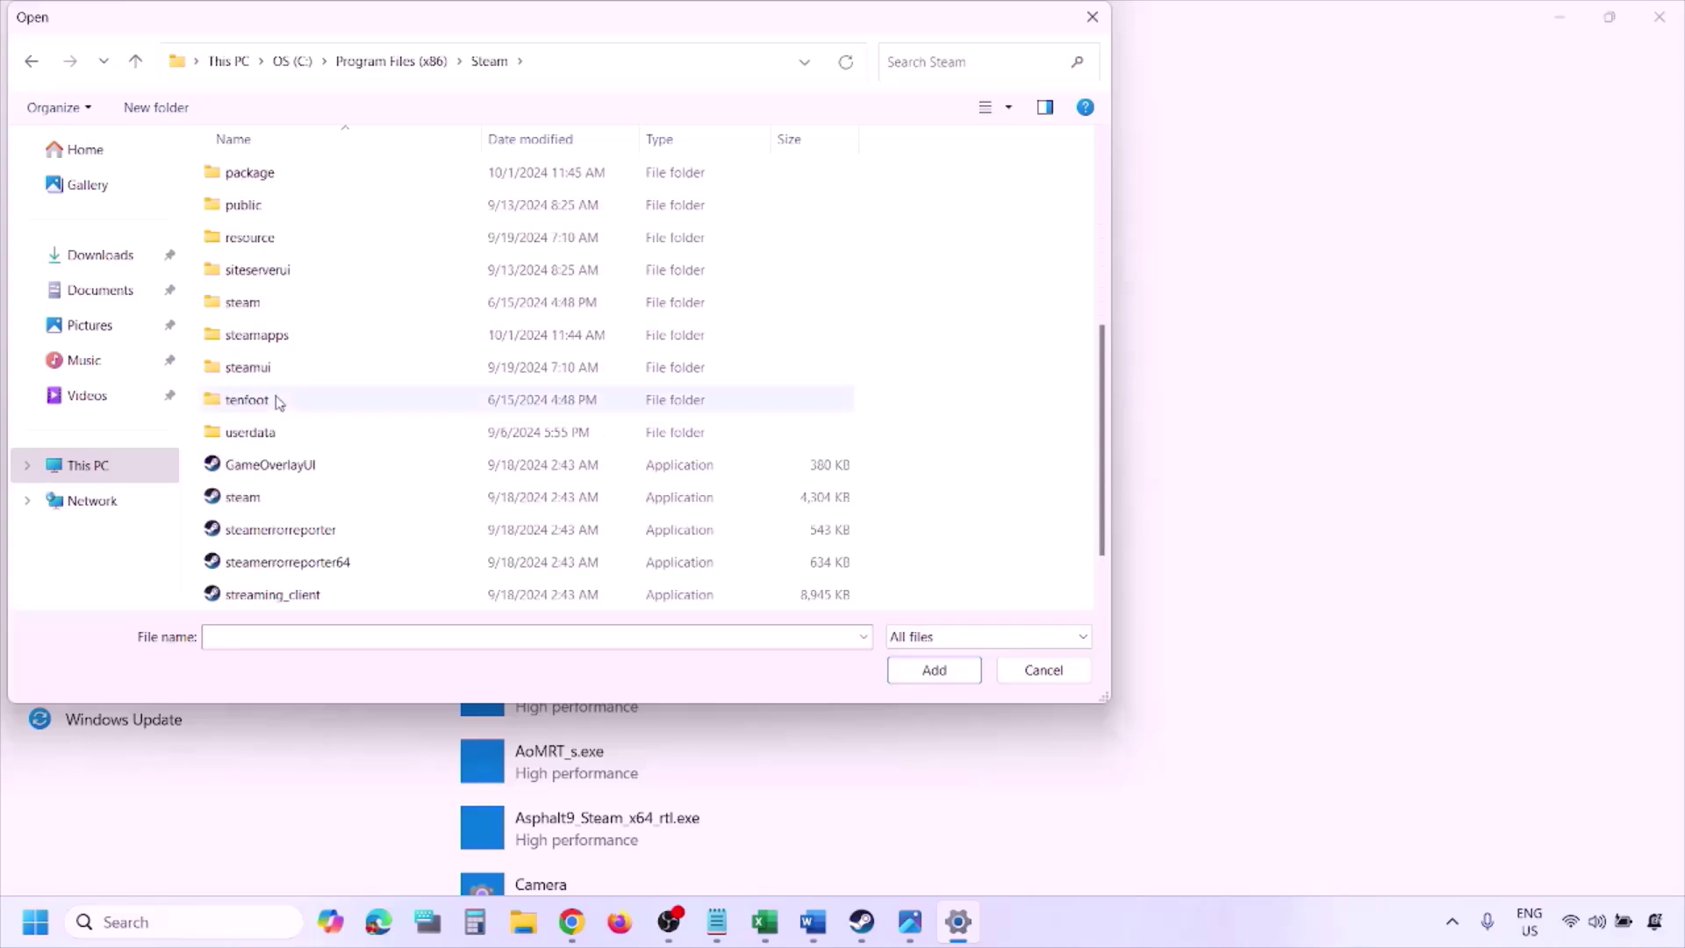
double_click(271, 335)
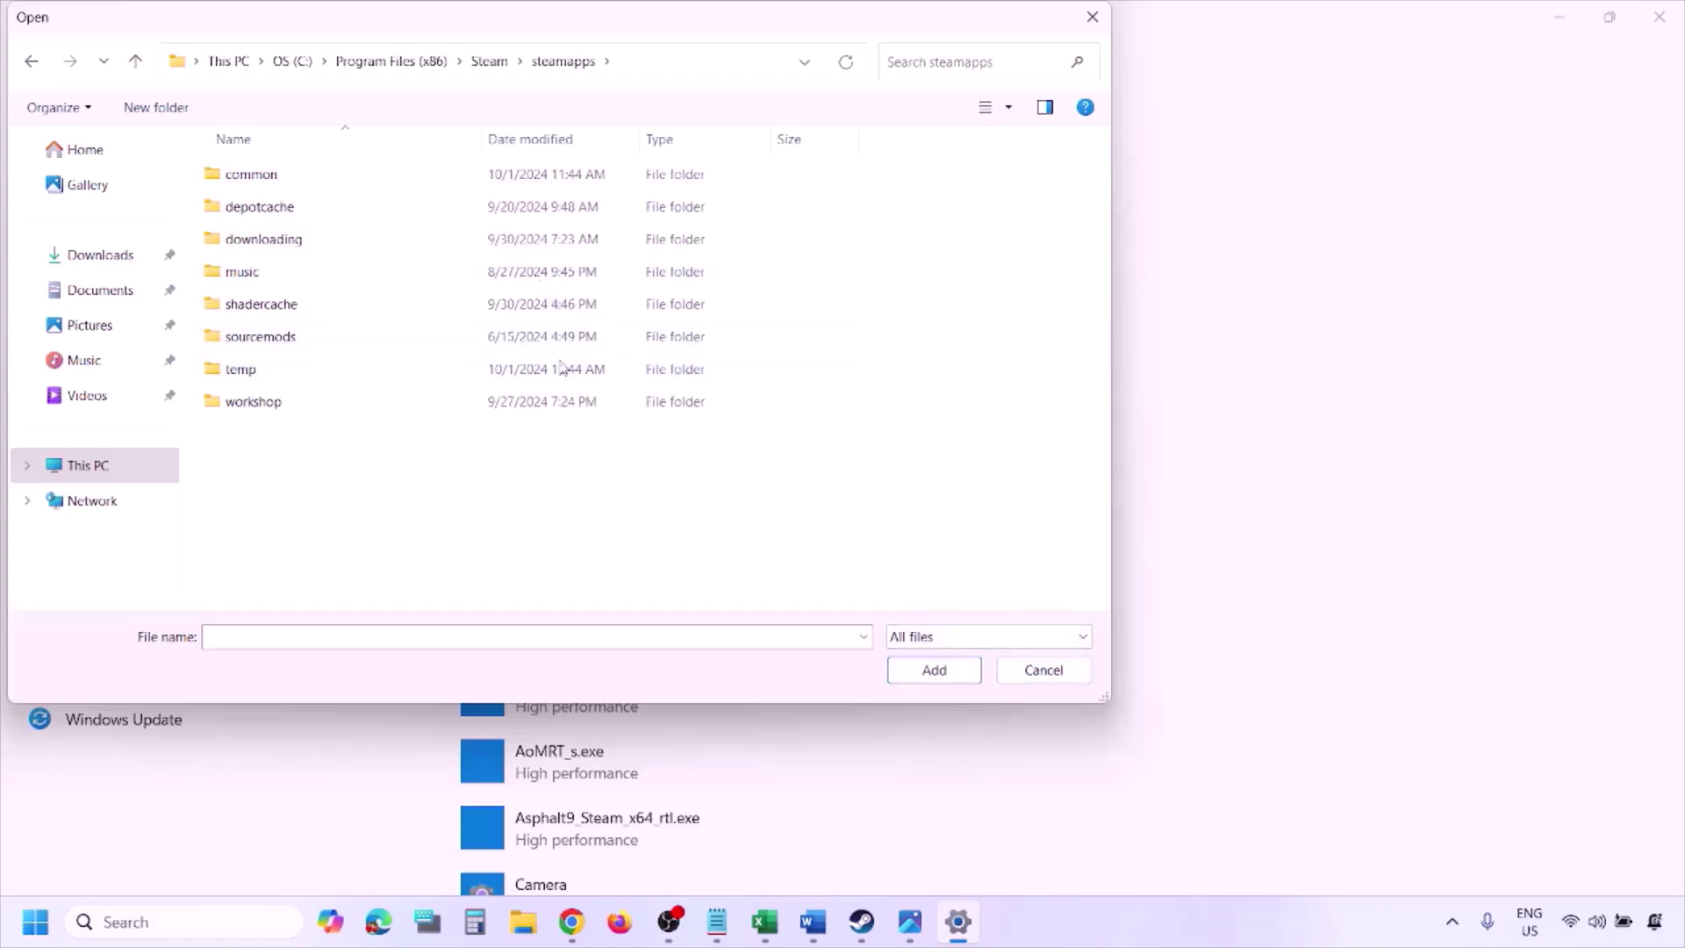
click(1023, 671)
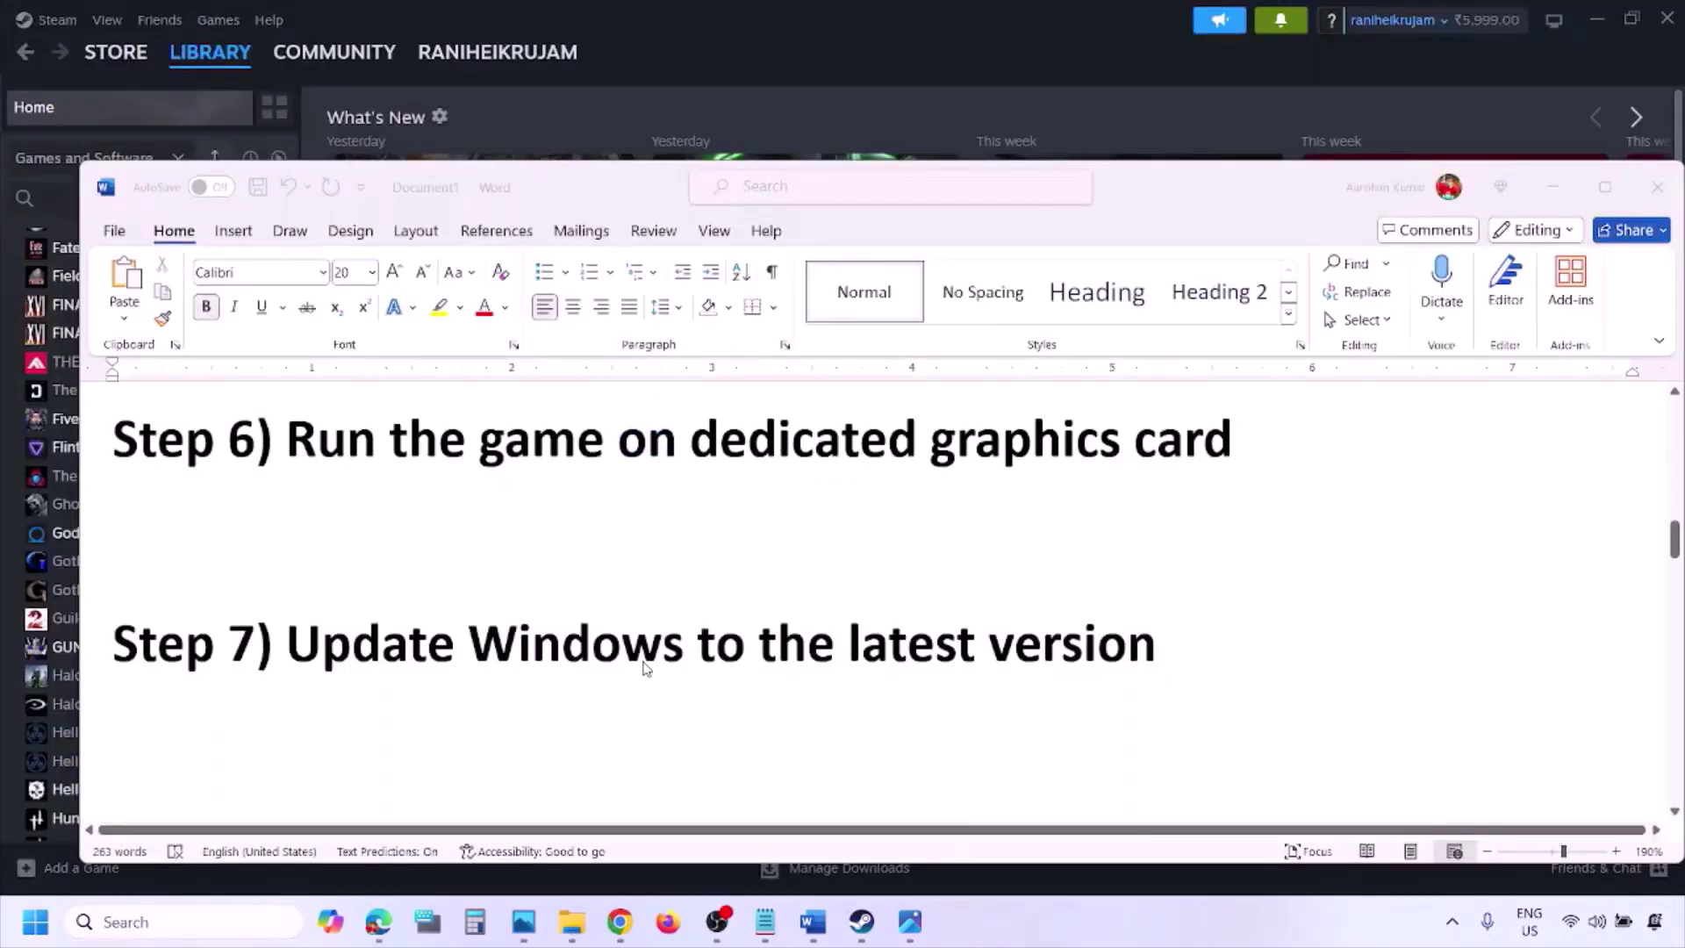
- Highlight the Step 7 instruction about updating Windows in the Word document, and check for Windows updates in Settings
click(379, 632)
drag(299, 643, 1136, 667)
key(super+i)
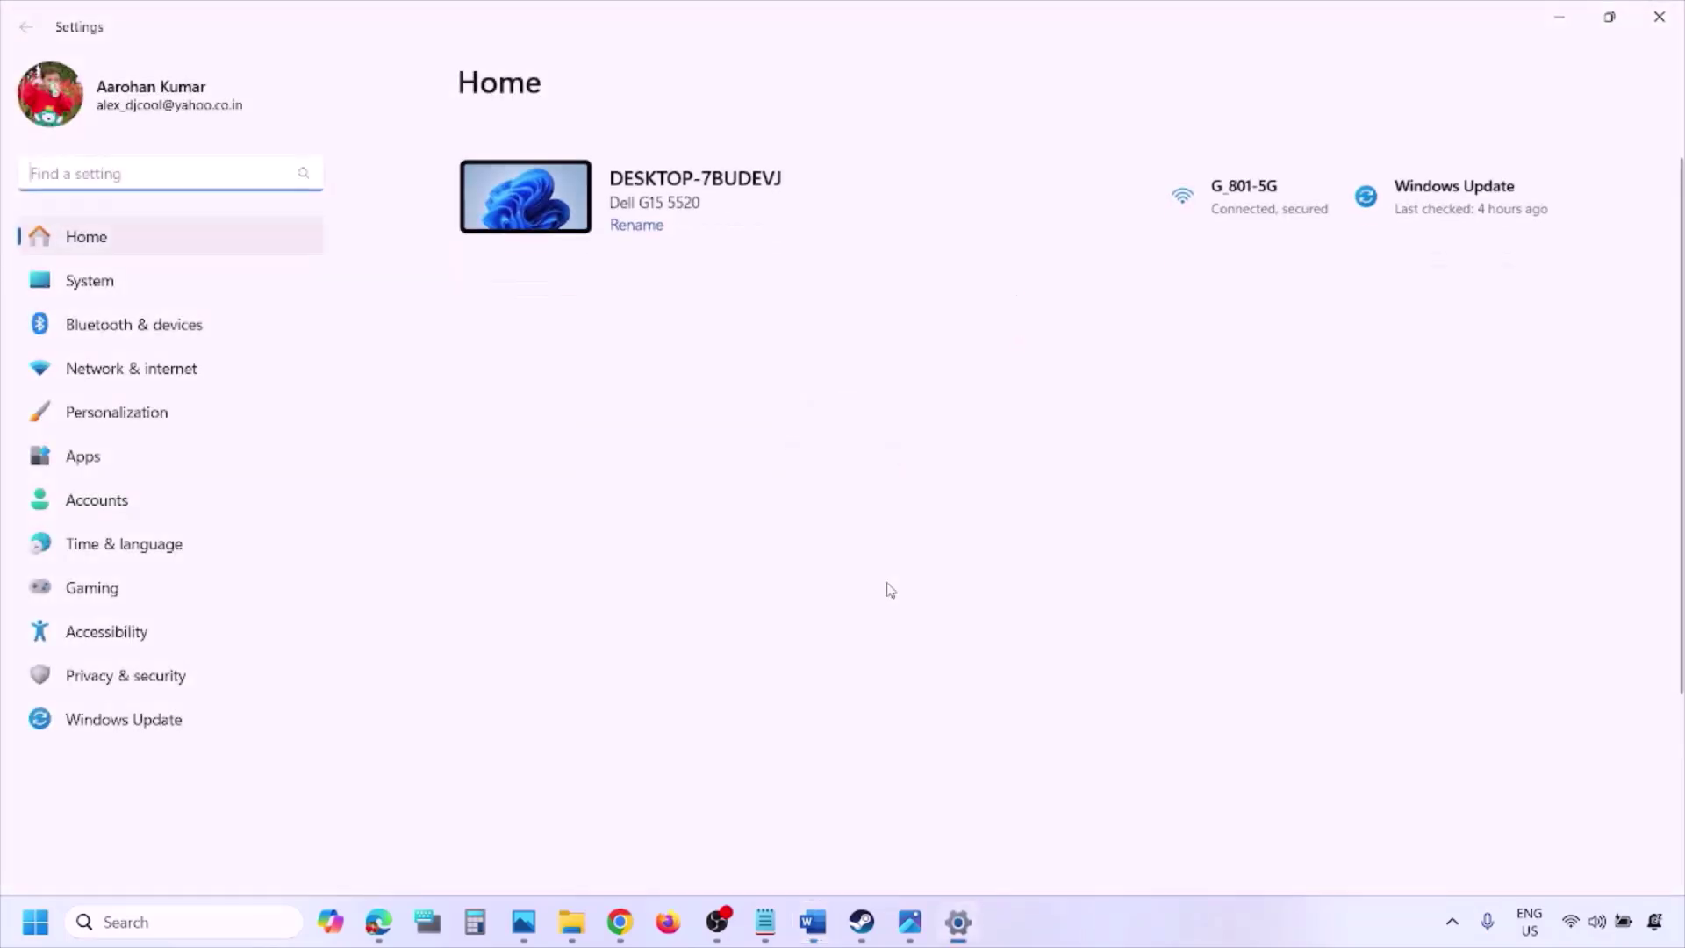
click(143, 726)
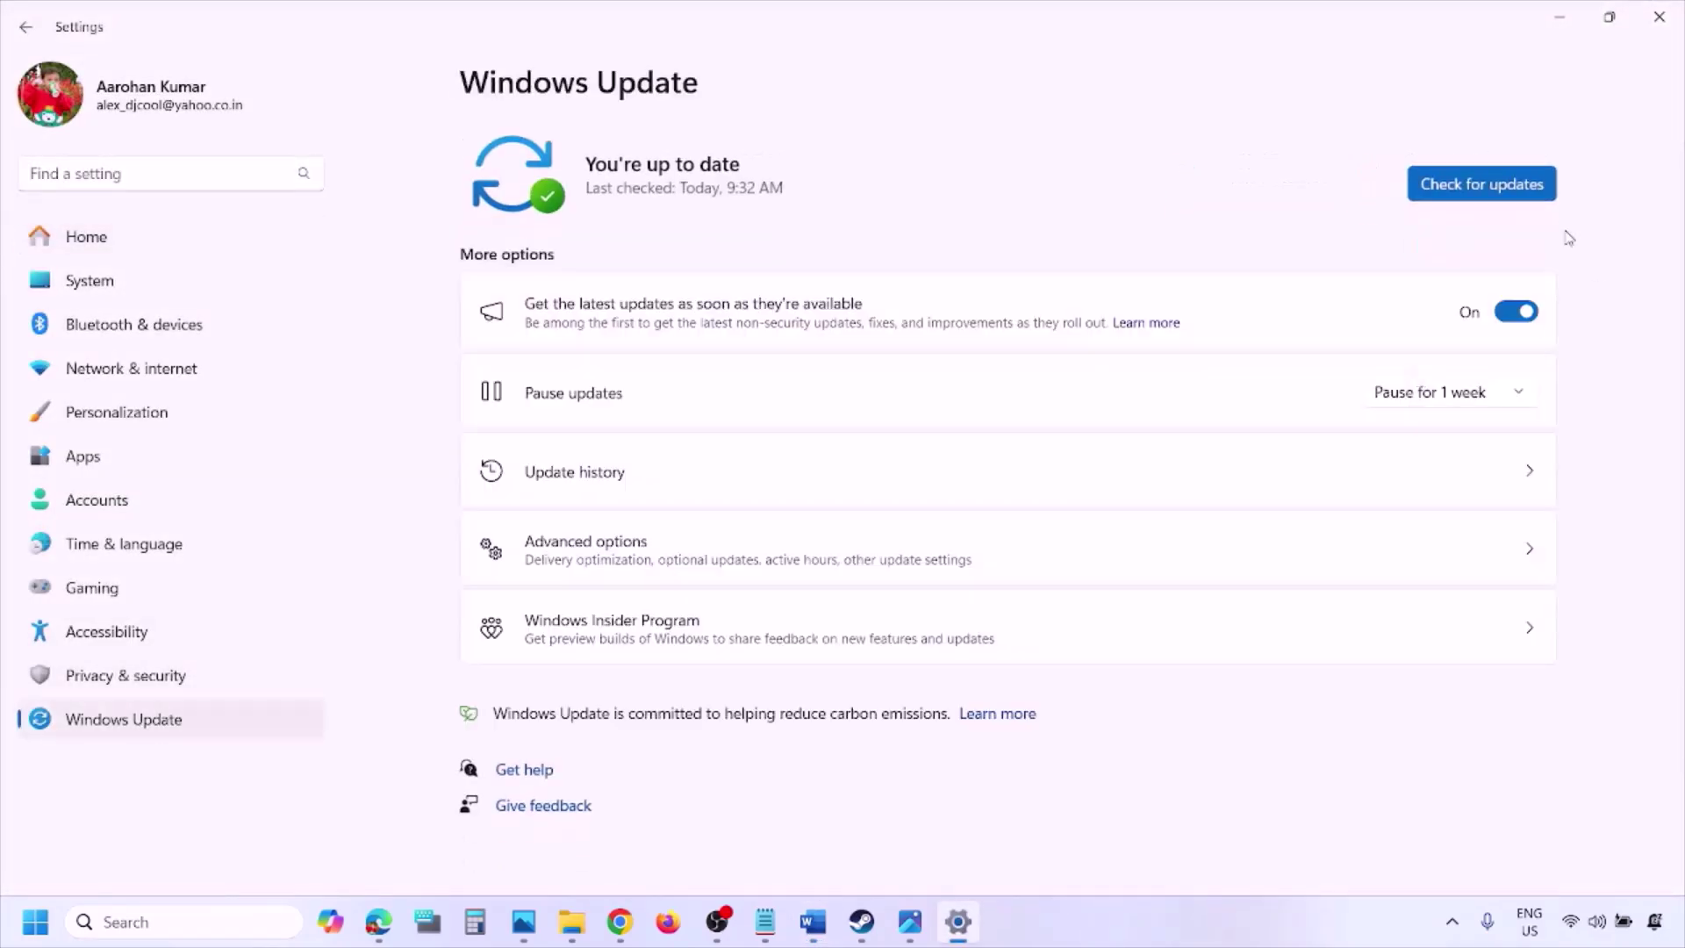
click(1495, 198)
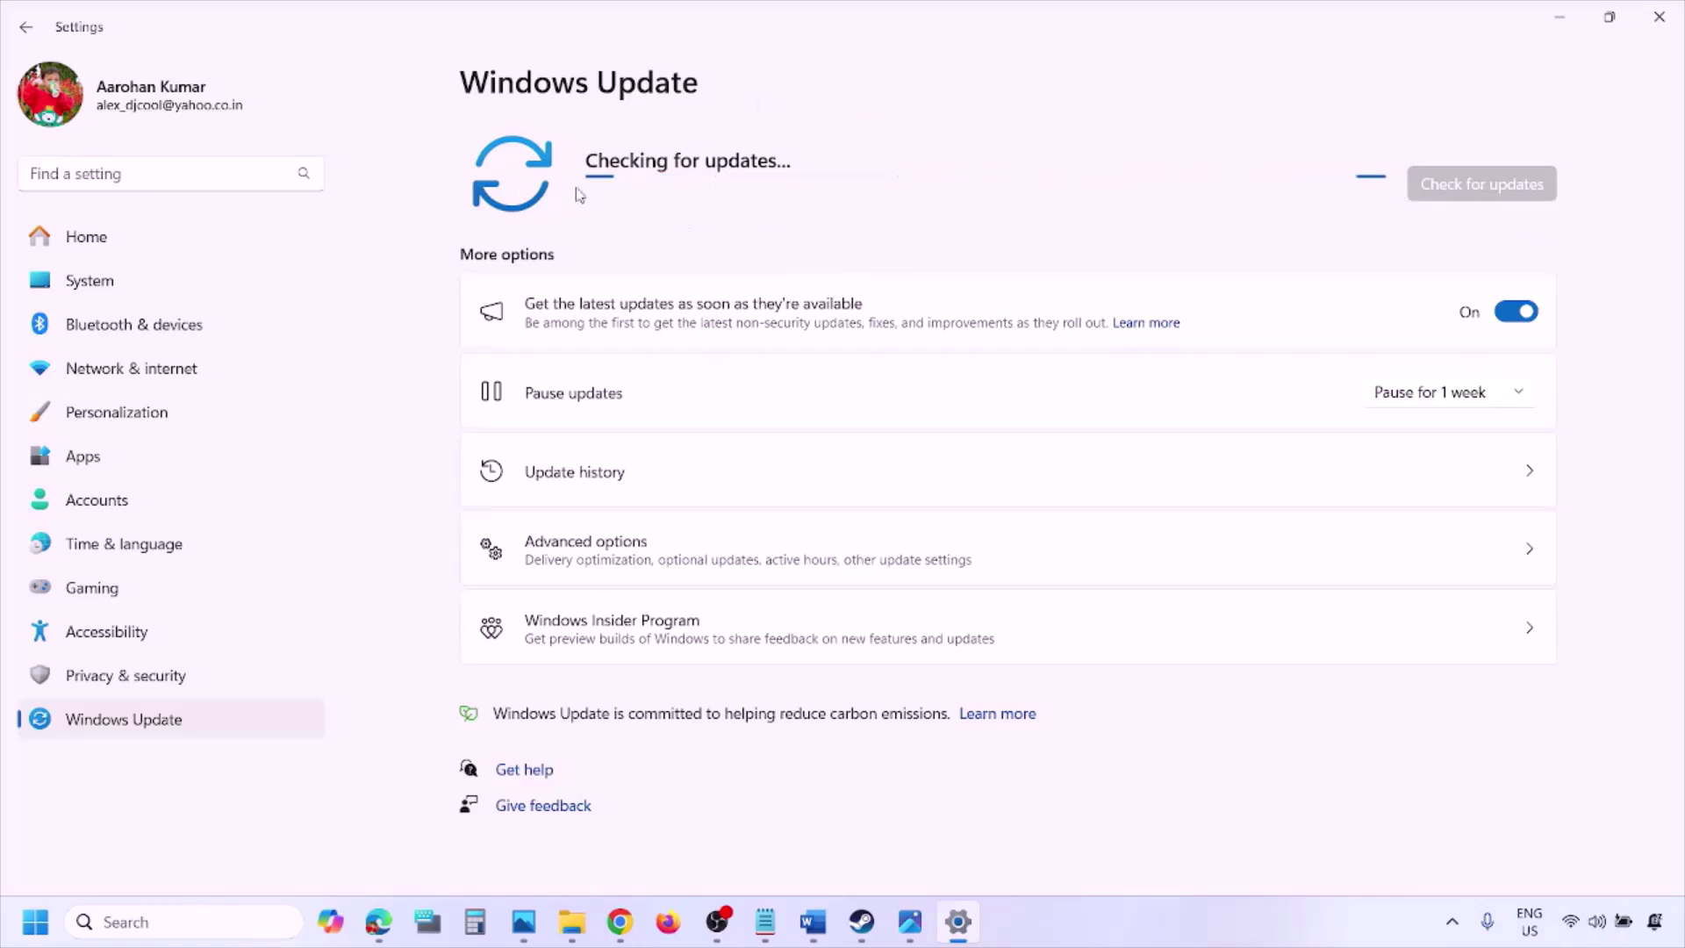
- Show the Restart option among the Windows power options without restarting
click(35, 922)
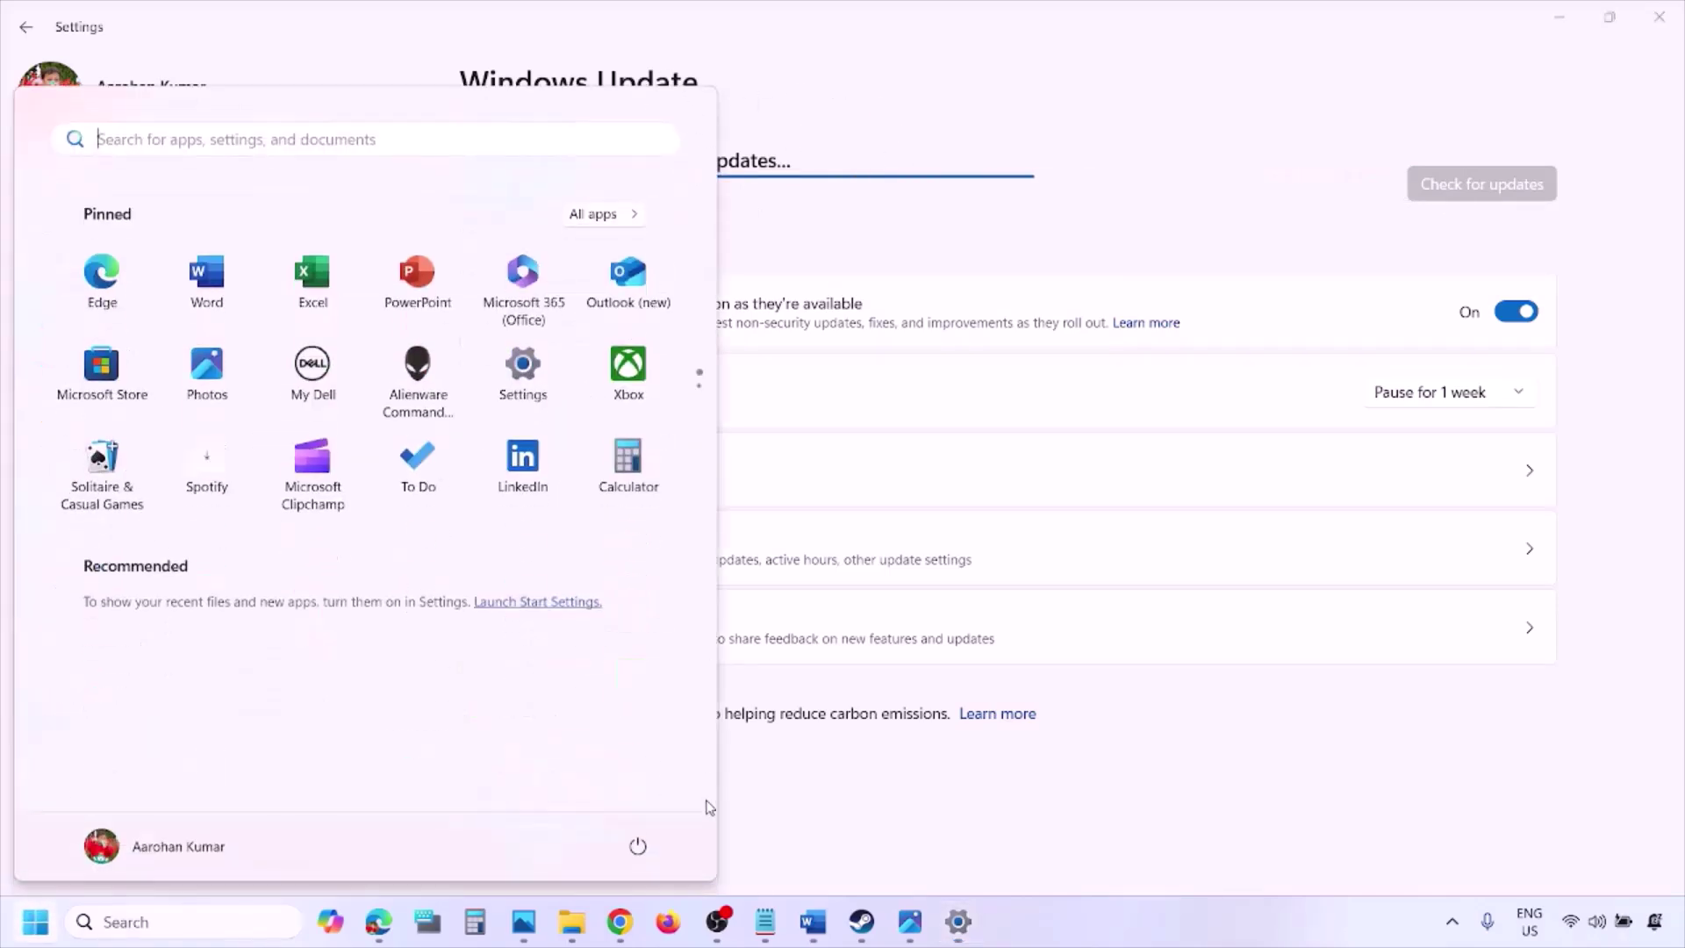
click(638, 846)
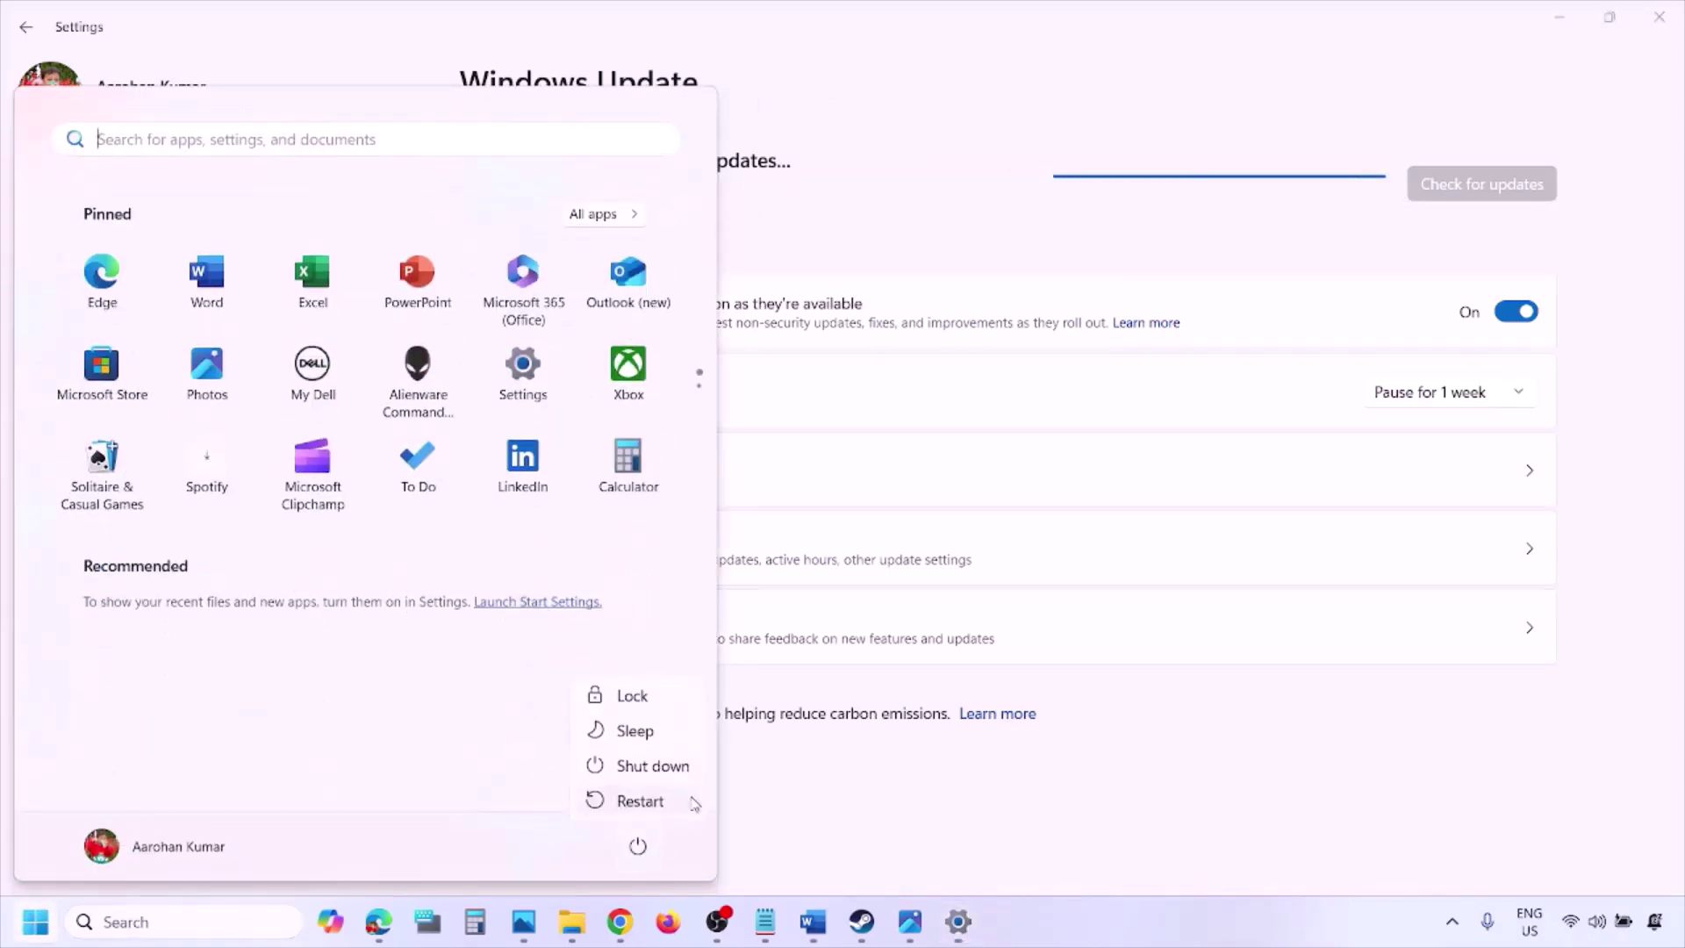
- Copy the Step 8 Visual C++ link from the Word document and open it in a new Chrome window
click(816, 930)
scroll(737, 687, down, 3)
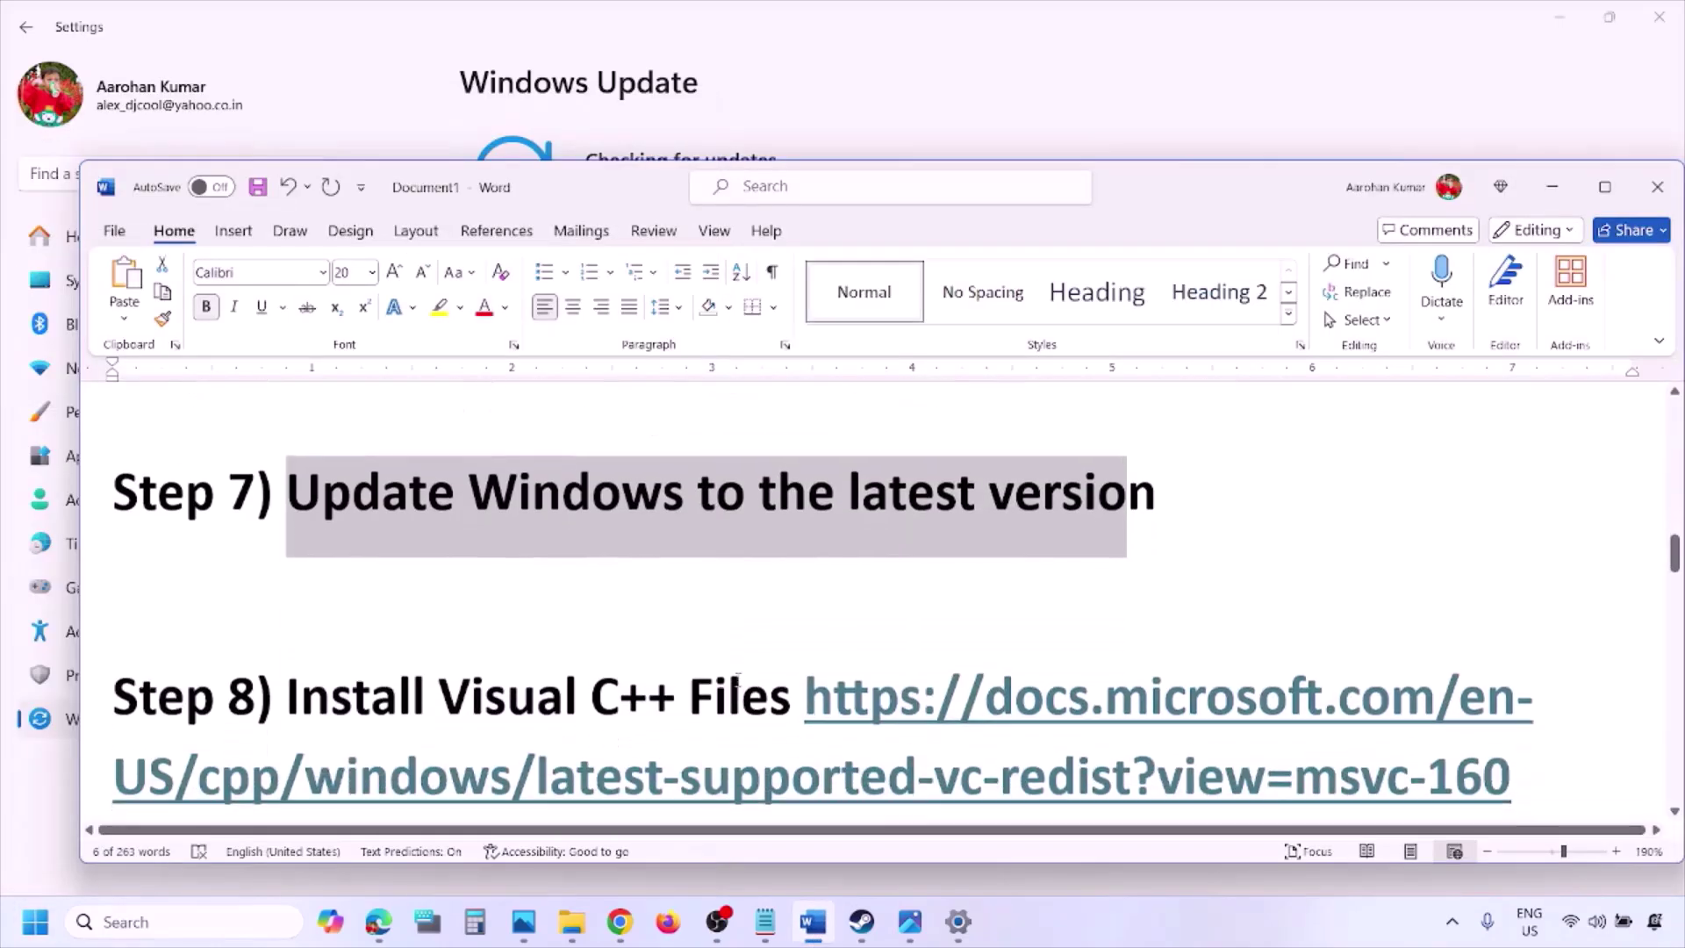
drag(1538, 731, 1019, 663)
key(ctrl+c)
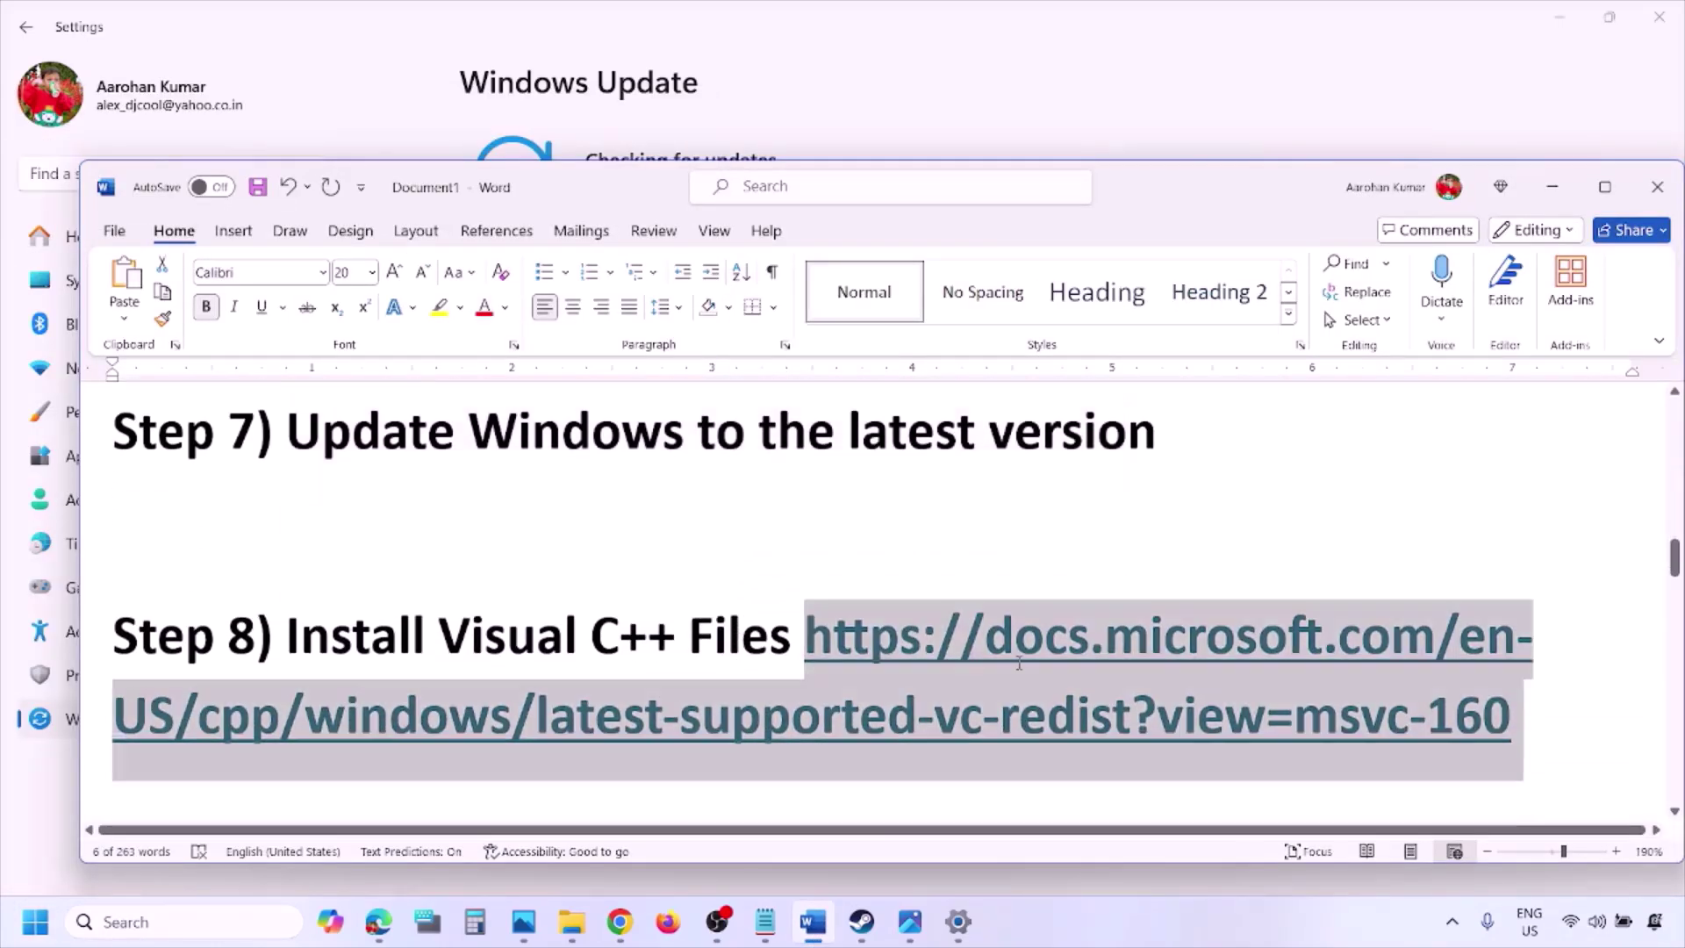
right_click(620, 922)
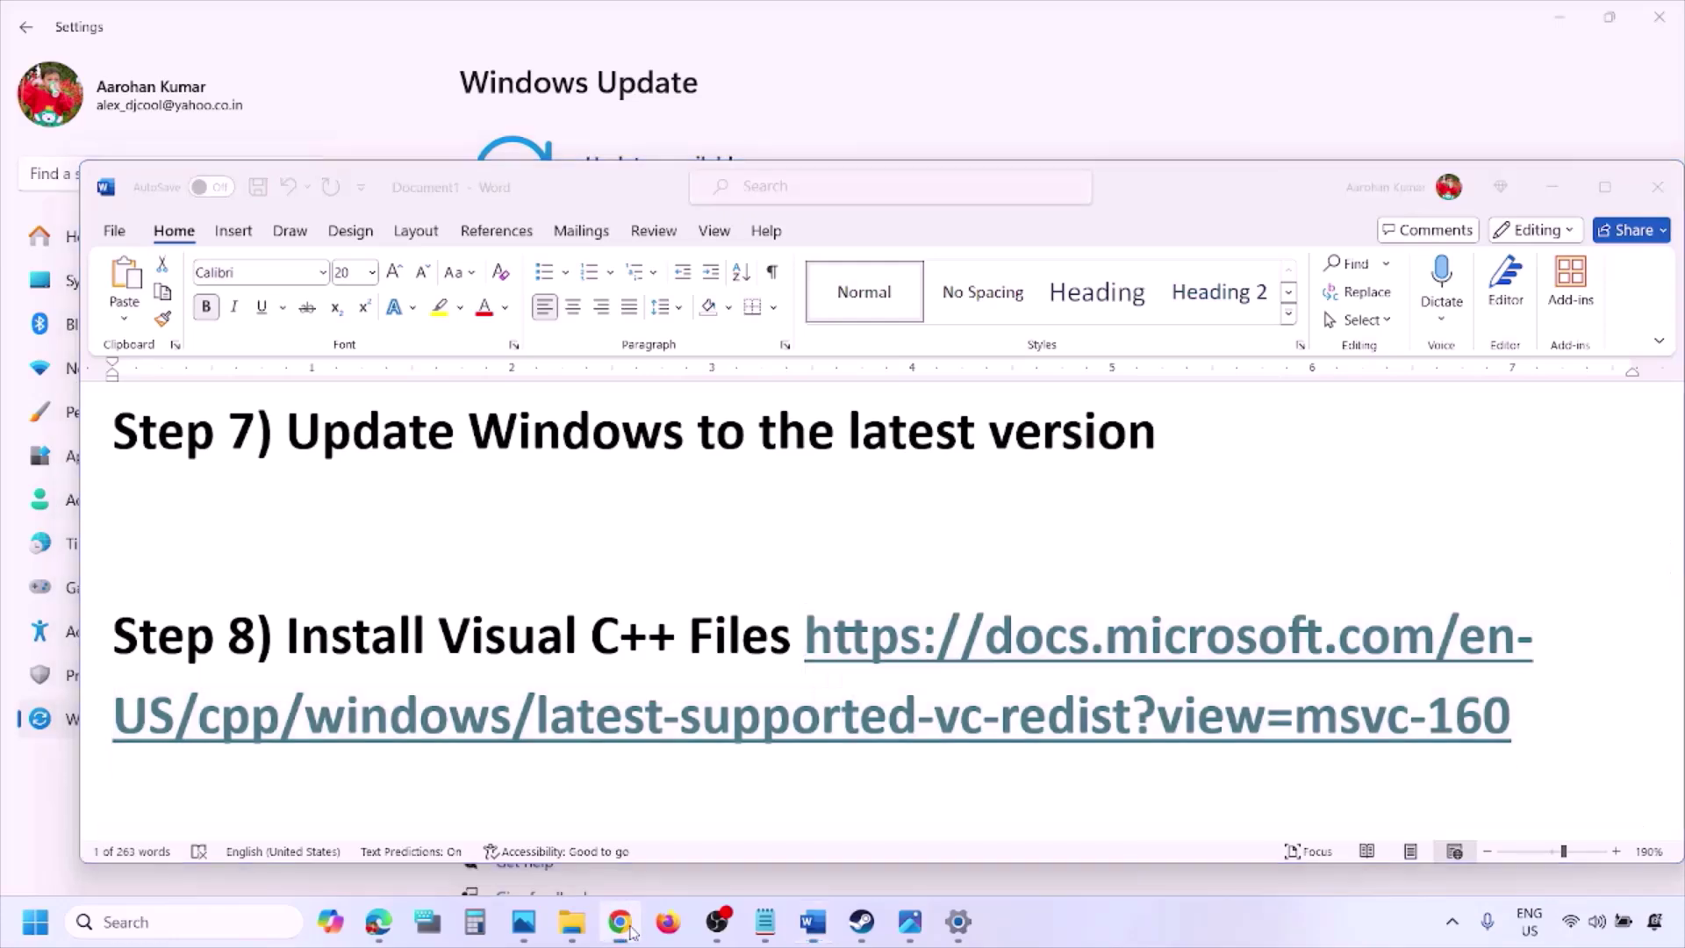
click(549, 728)
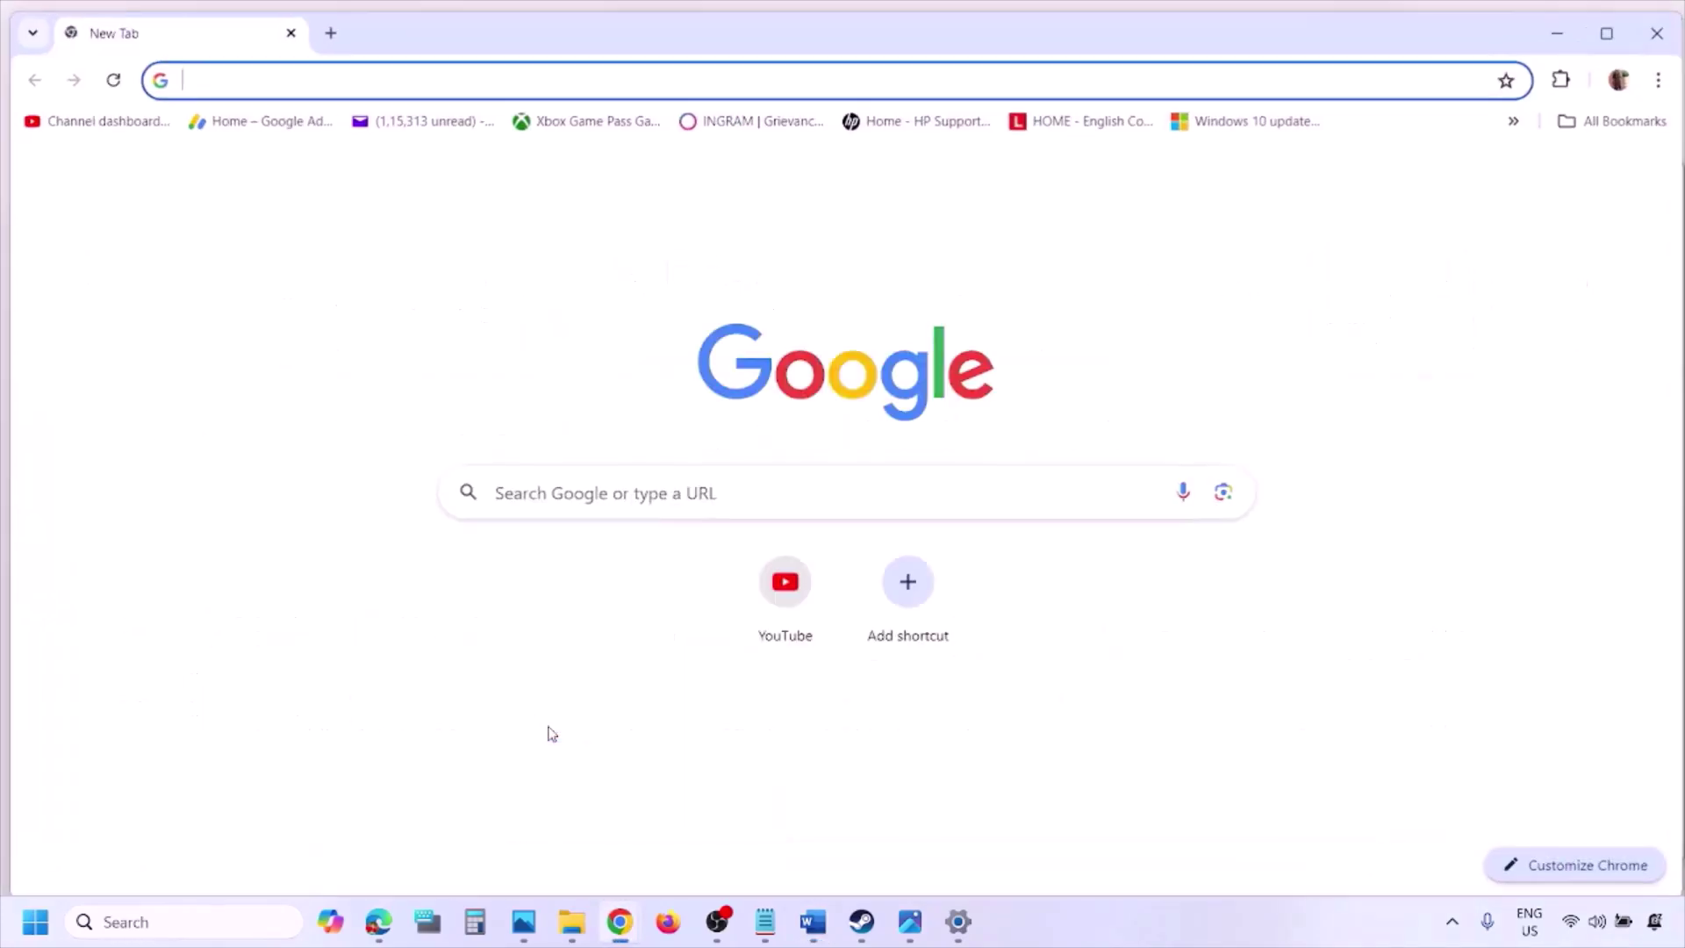
key(ctrl+v)
key(Return)
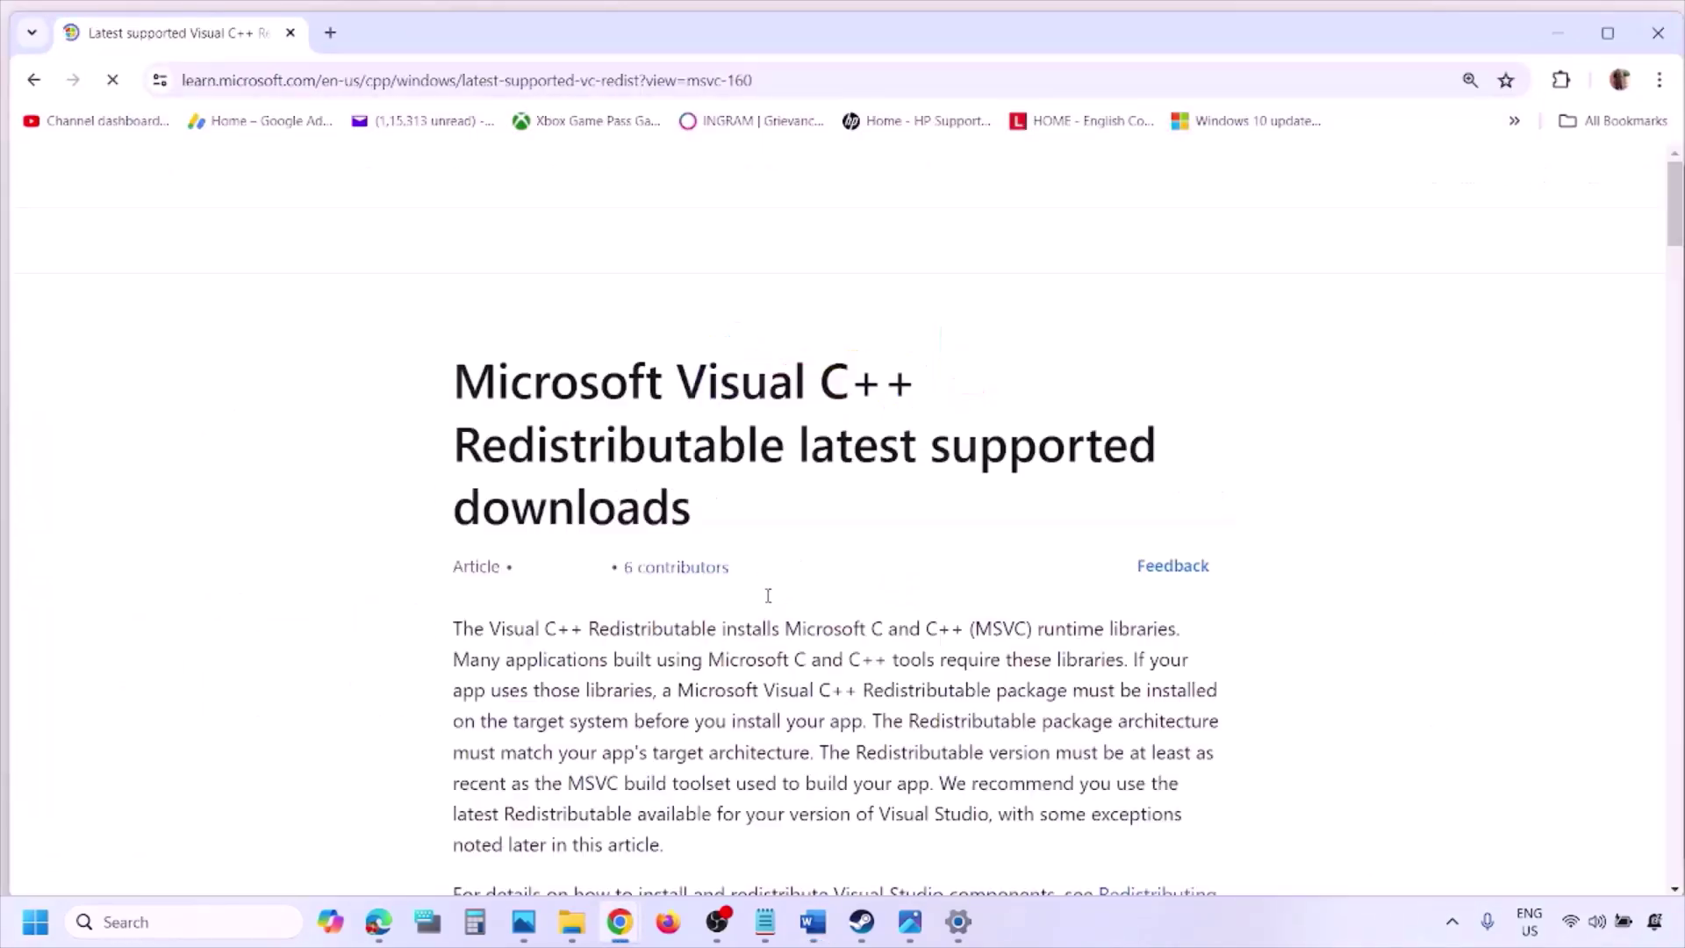
- Highlight the Visual Studio 2015, 2017, 2019, and 2022 heading, and locate the redistributable download links for each architecture
scroll(732, 516, down, 4)
scroll(732, 516, down, 6)
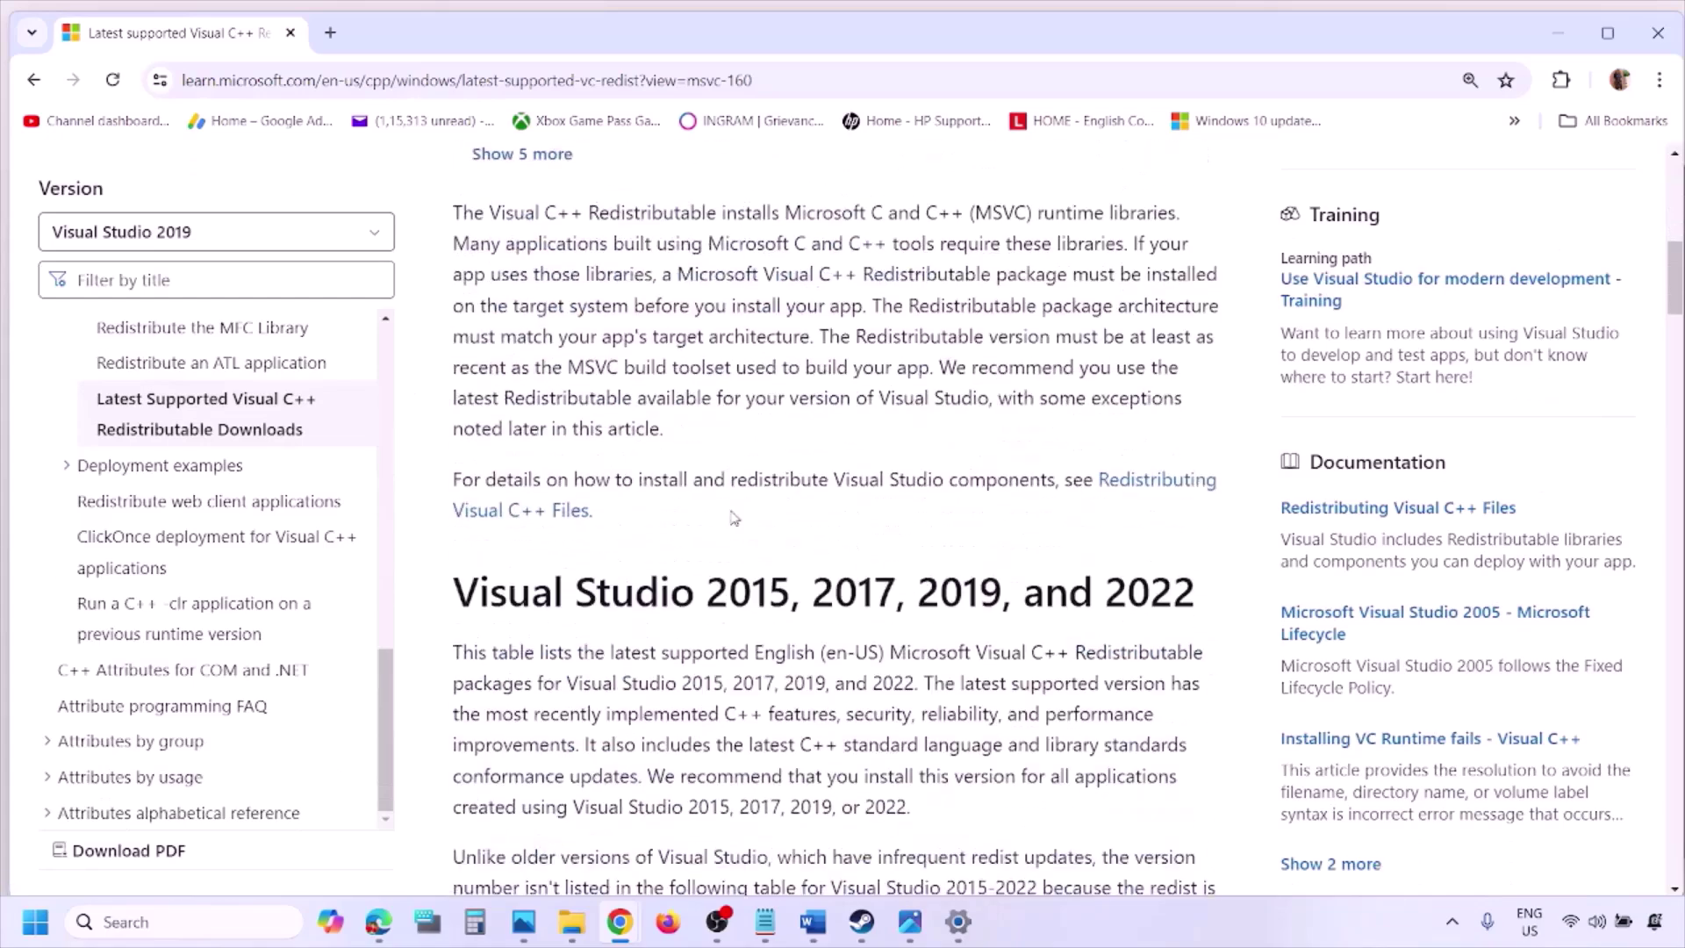
drag(543, 477, 1137, 474)
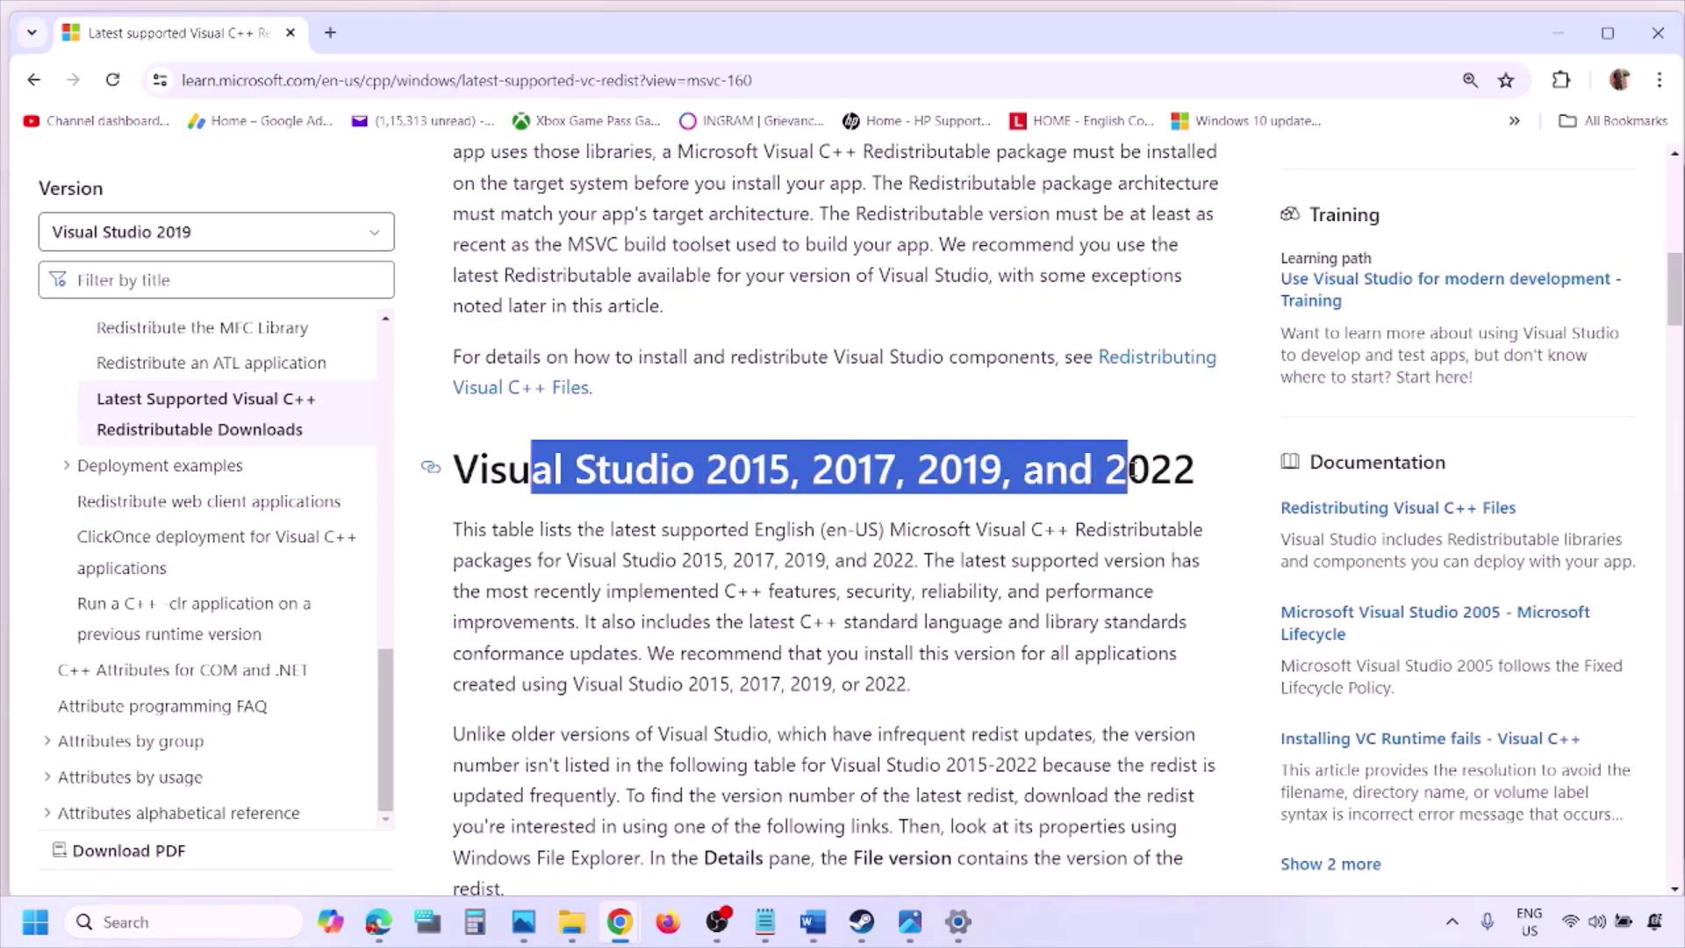
scroll(740, 630, down, 6)
scroll(740, 630, down, 4)
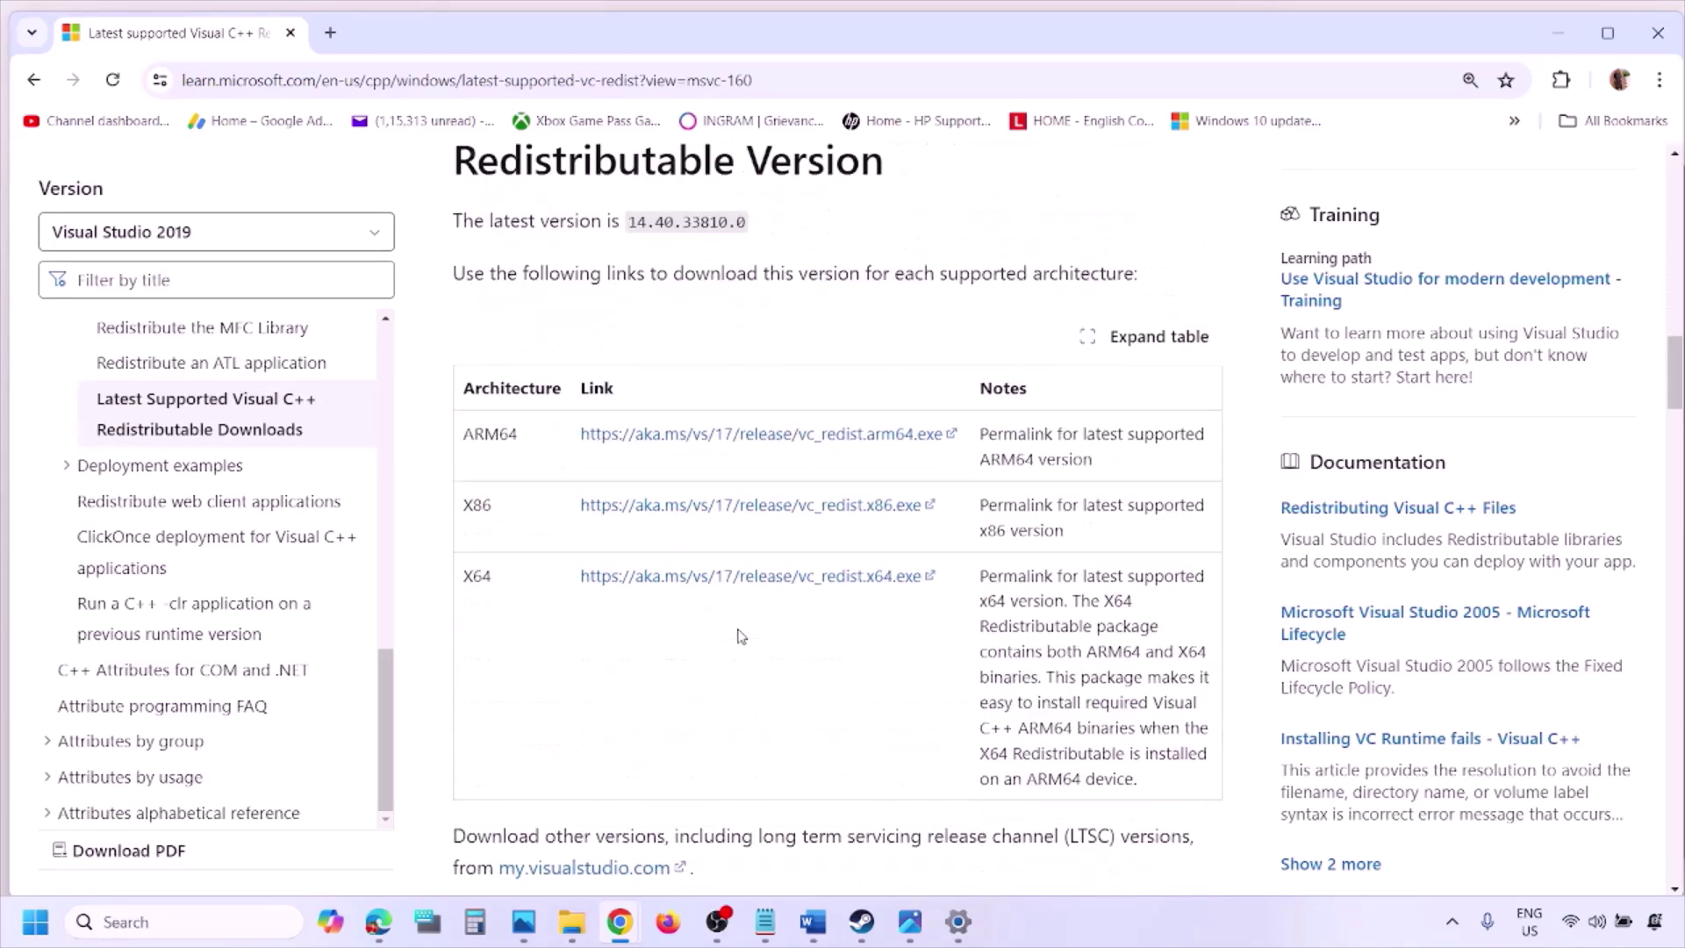
- Point out the X86 and X64 rows, download the x86 Visual C++ Redistributable, and run its Repair
double_click(475, 508)
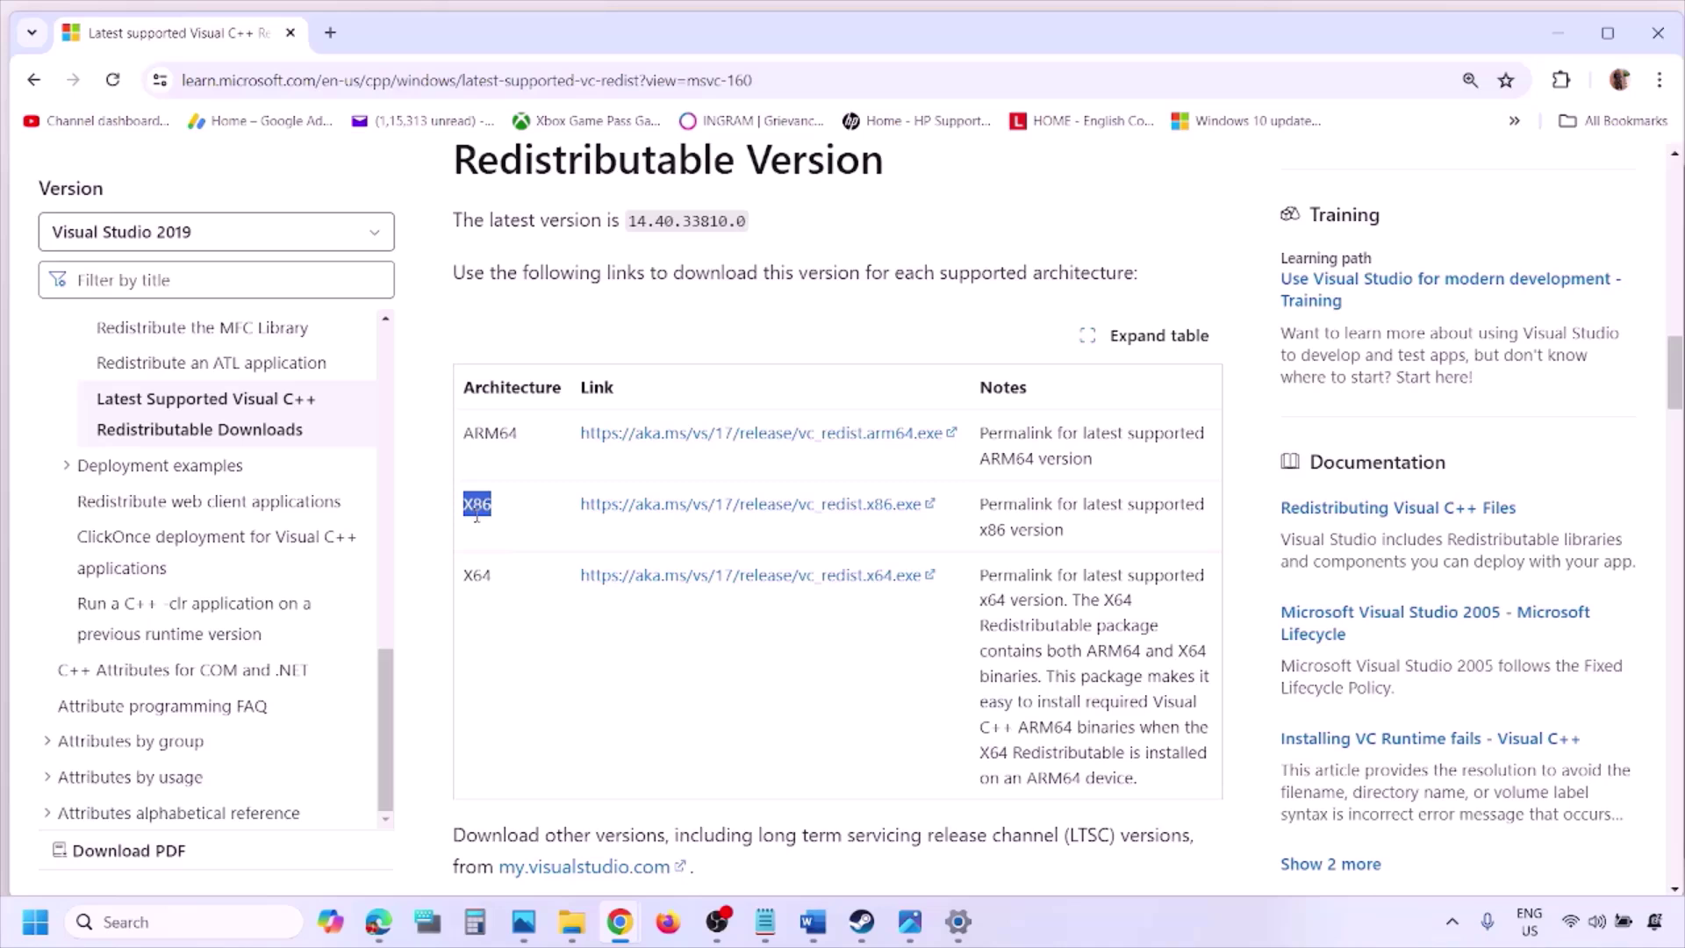
double_click(478, 575)
drag(477, 507, 827, 514)
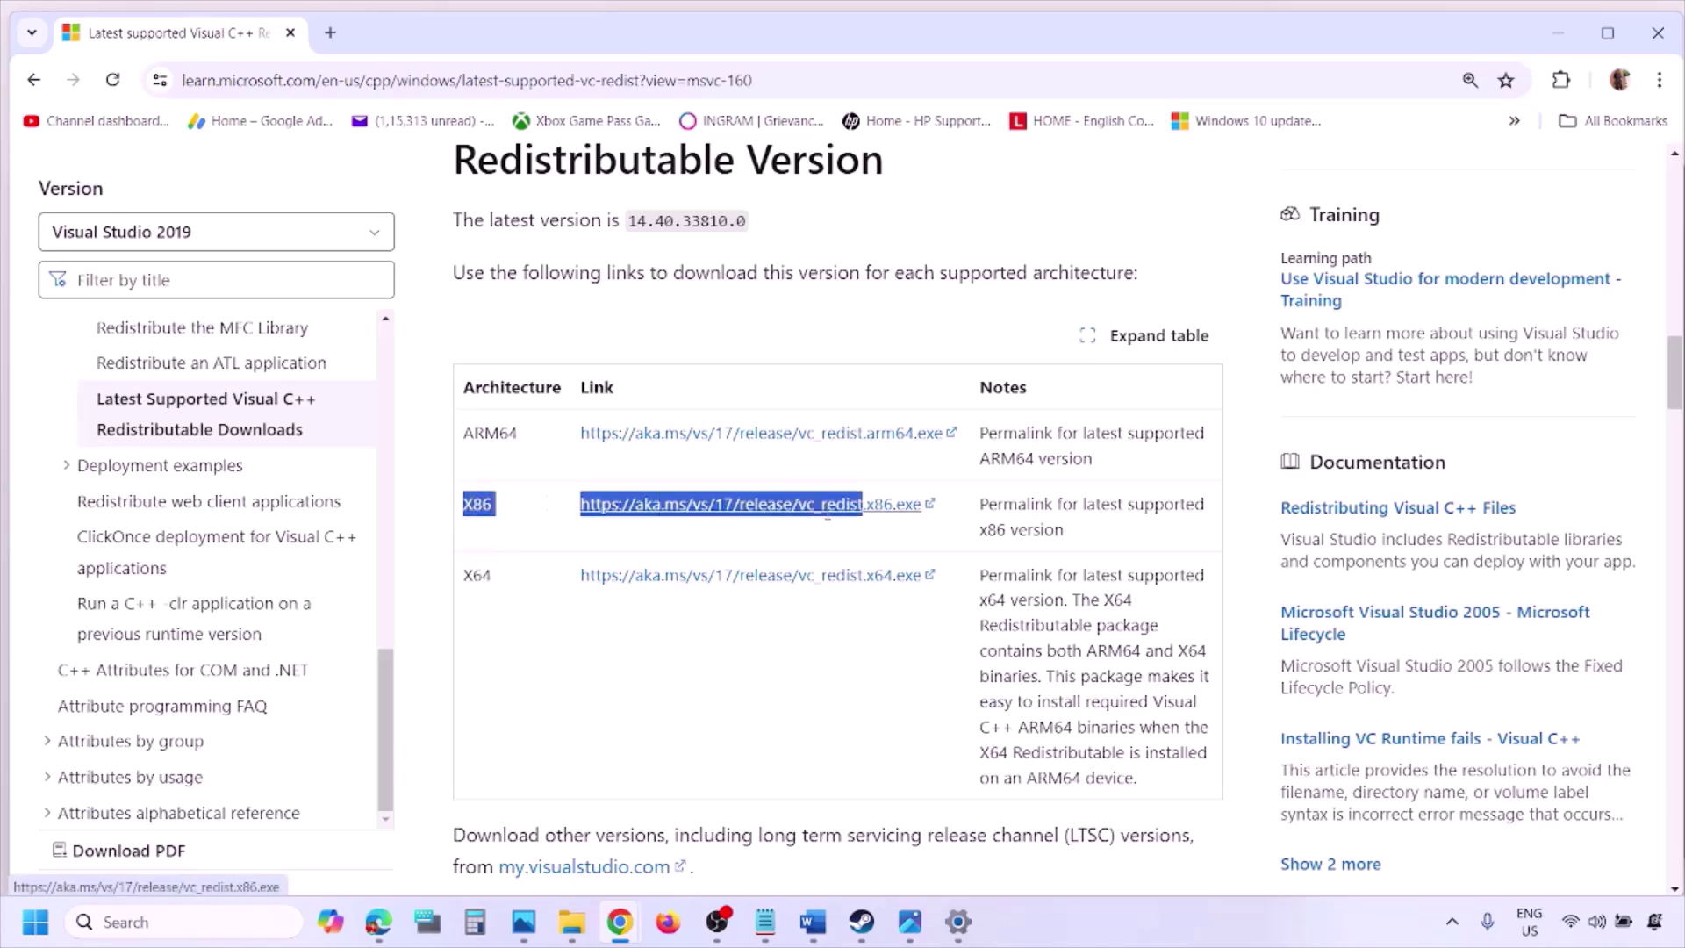
click(827, 523)
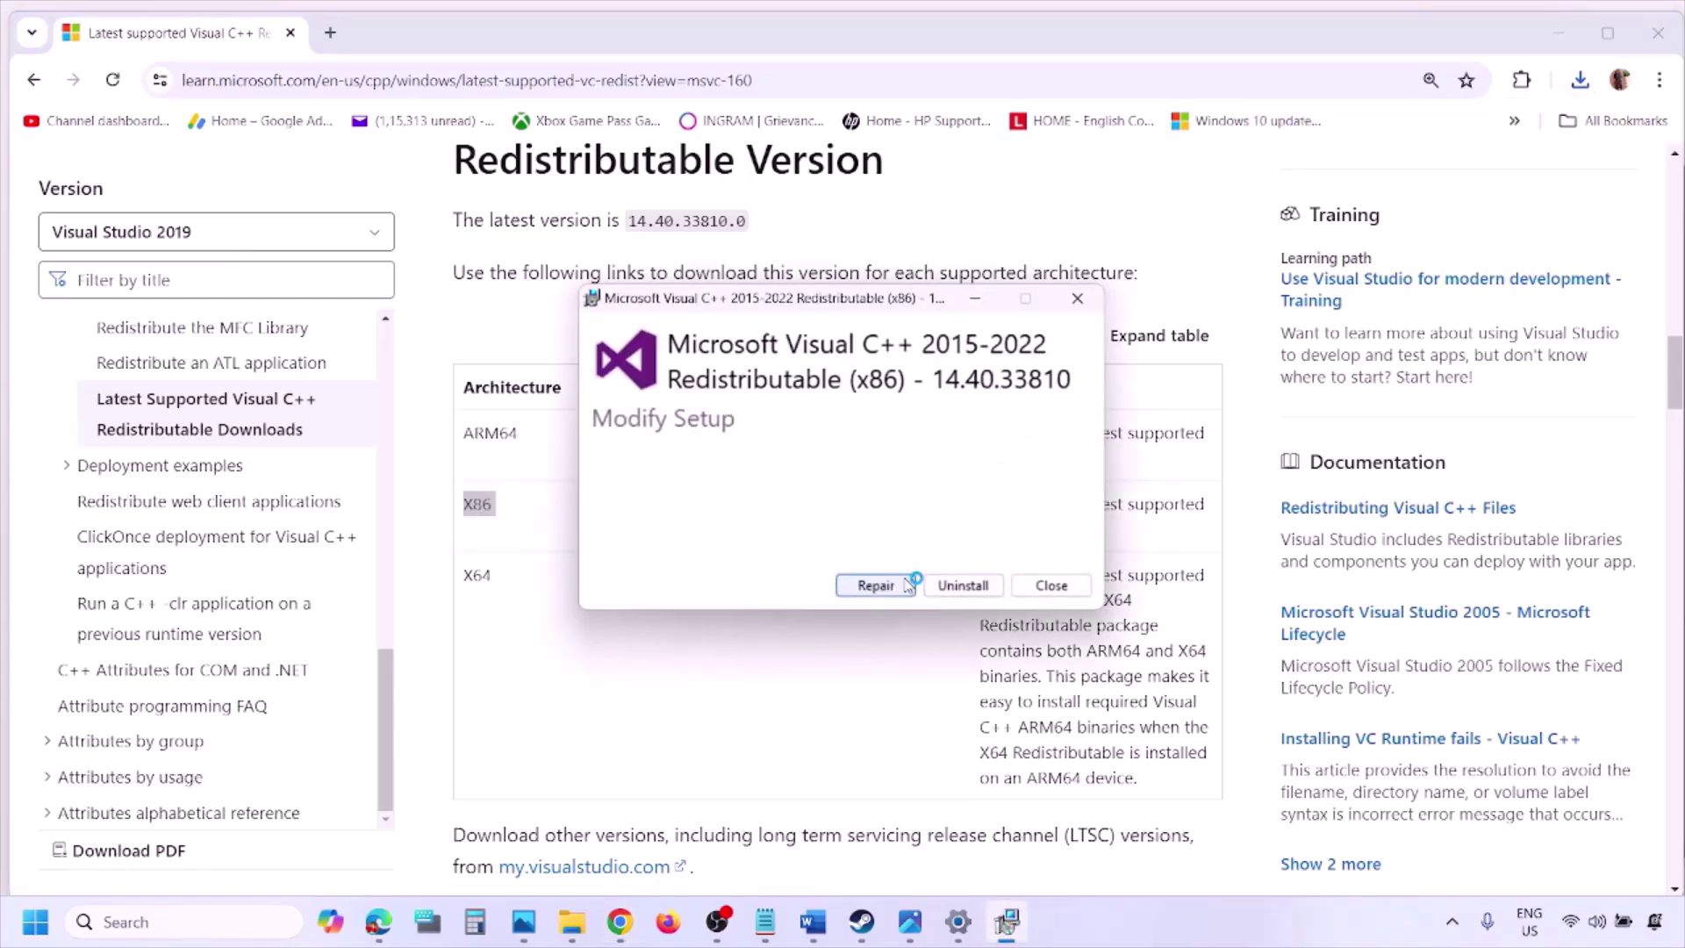
click(909, 584)
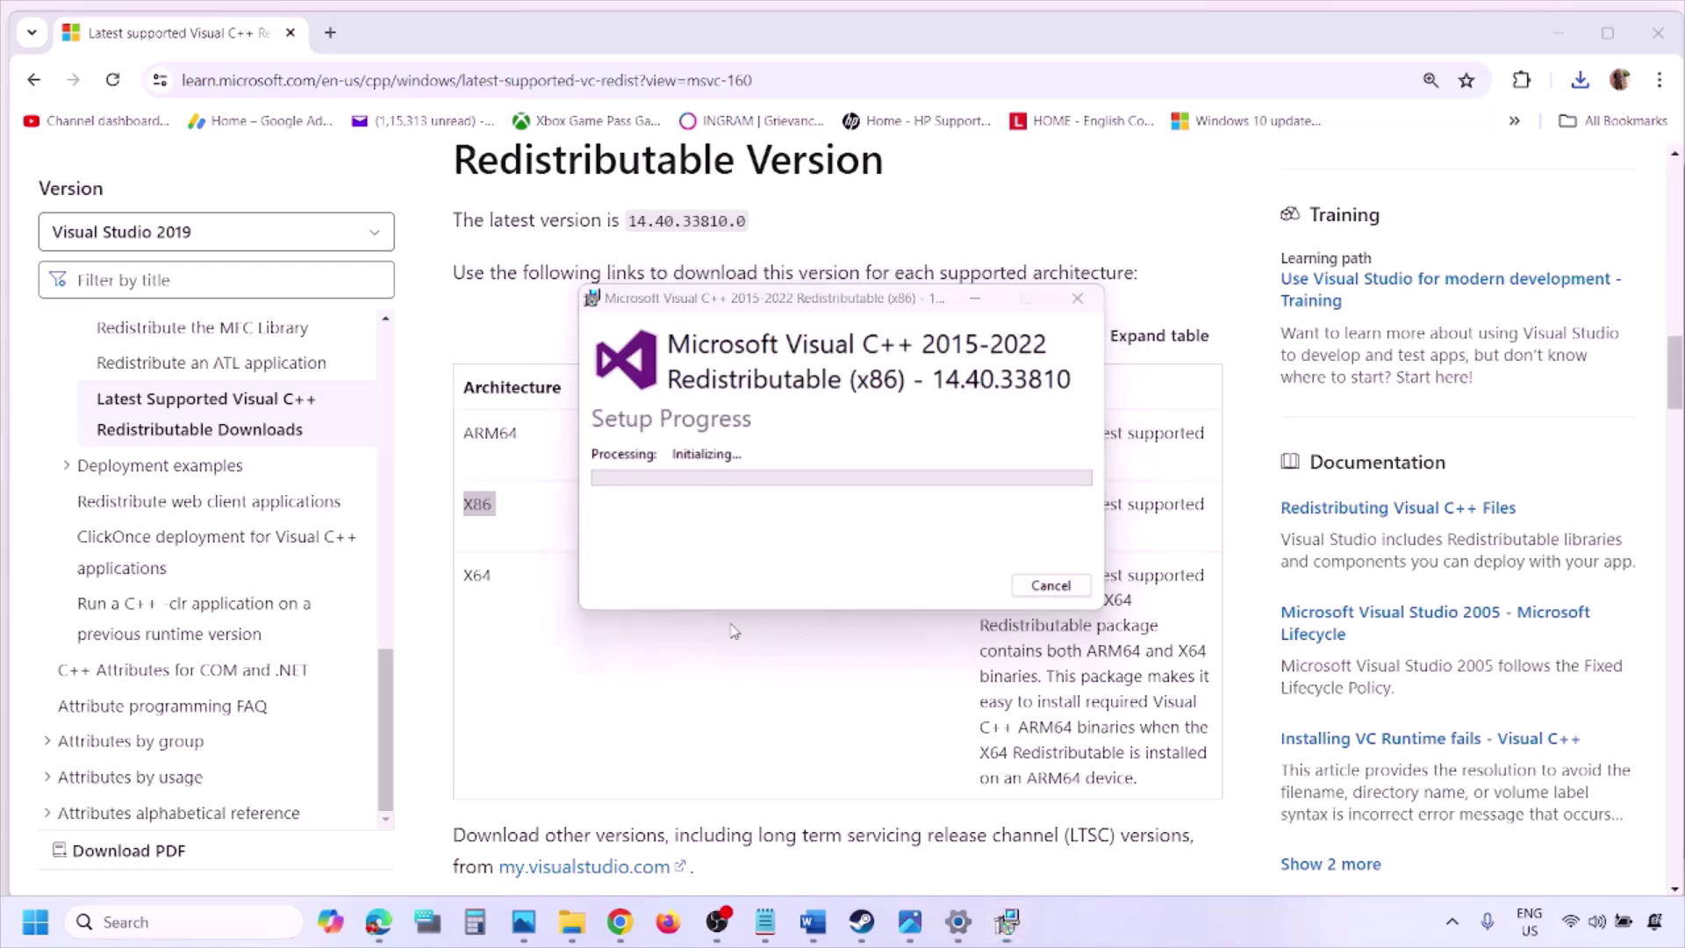
- Download VC_redist.x64.exe and run its Repair, moving the overlapping setup windows apart
double_click(471, 579)
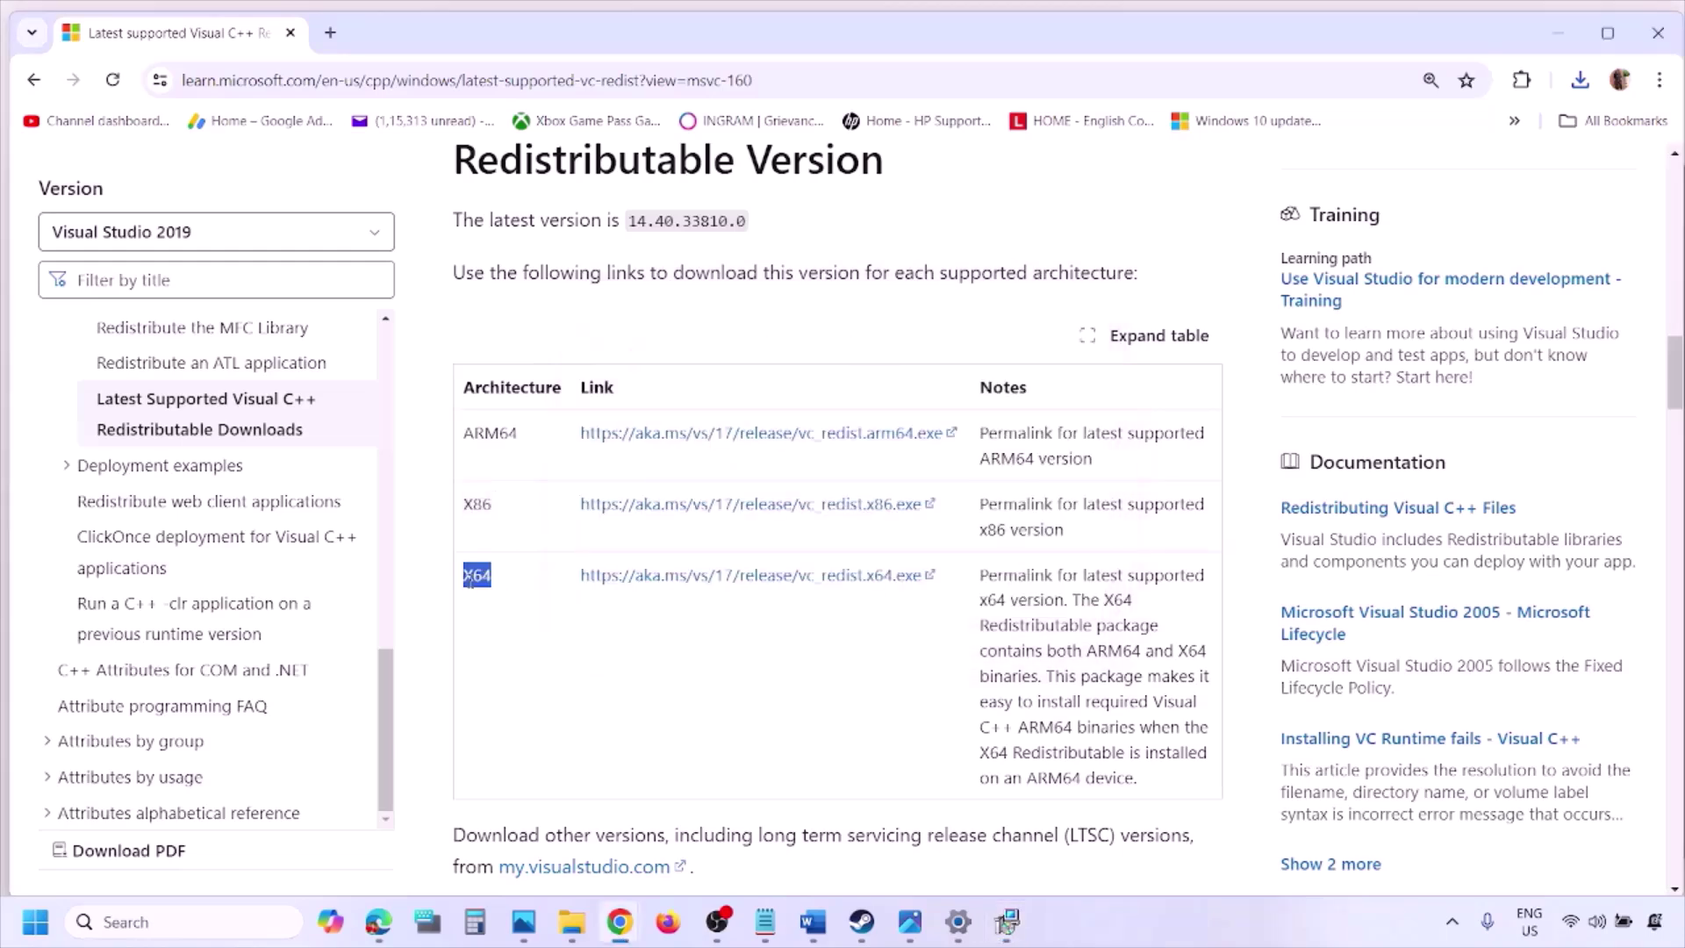
click(766, 586)
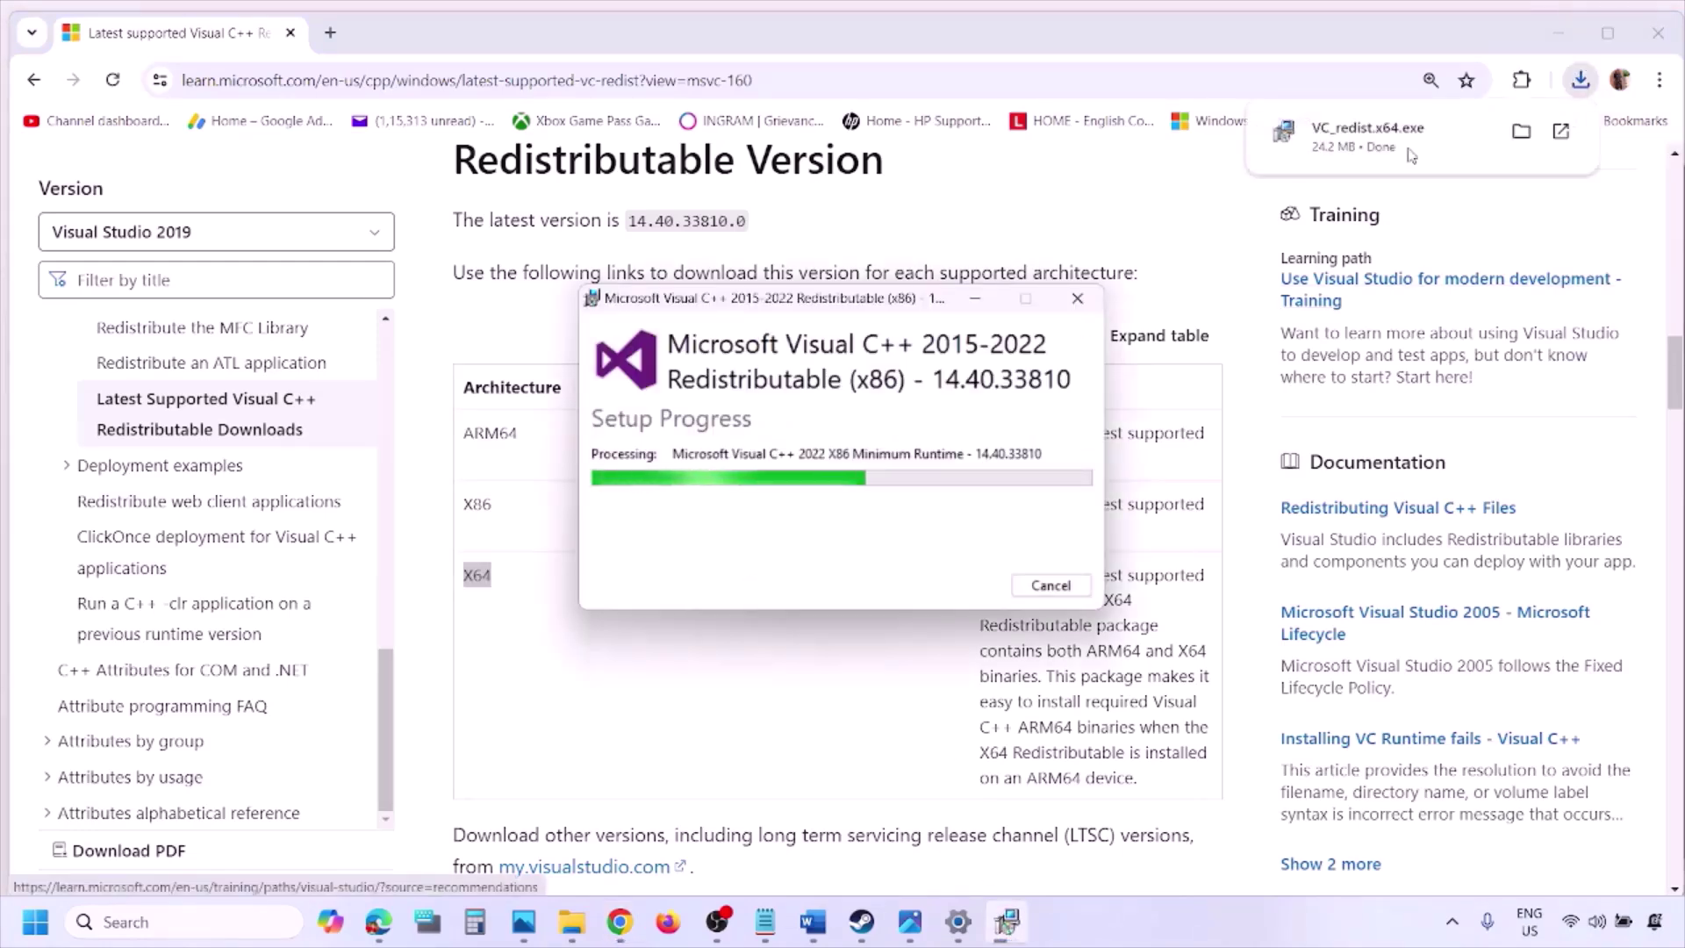
click(1402, 145)
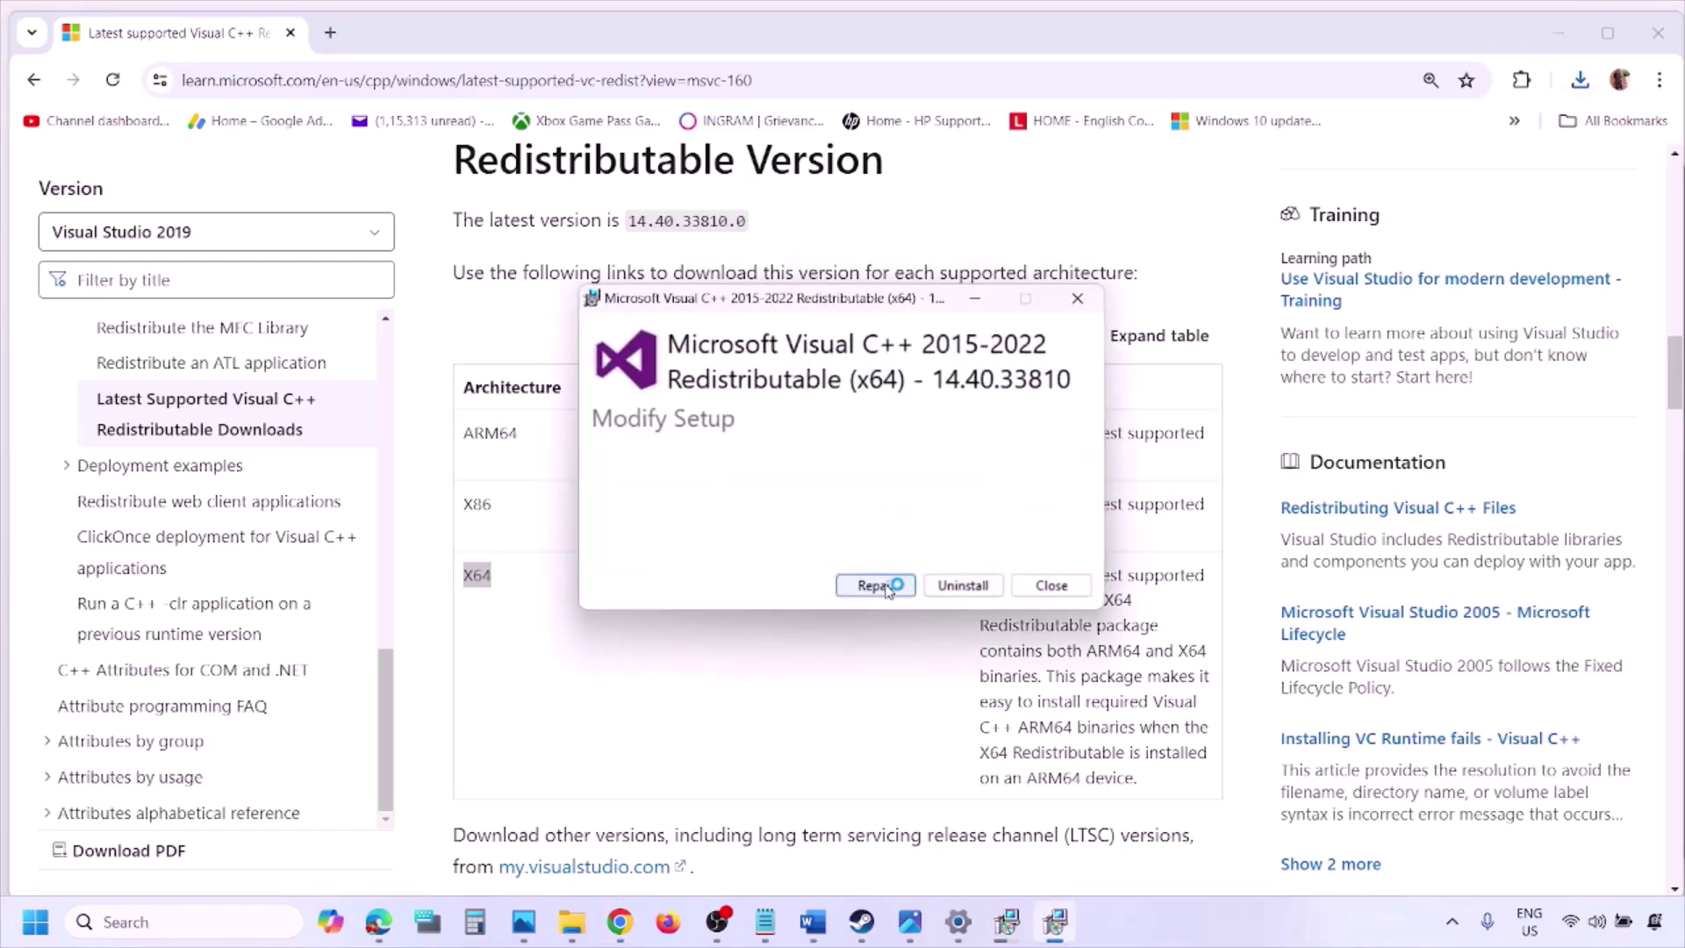
click(877, 585)
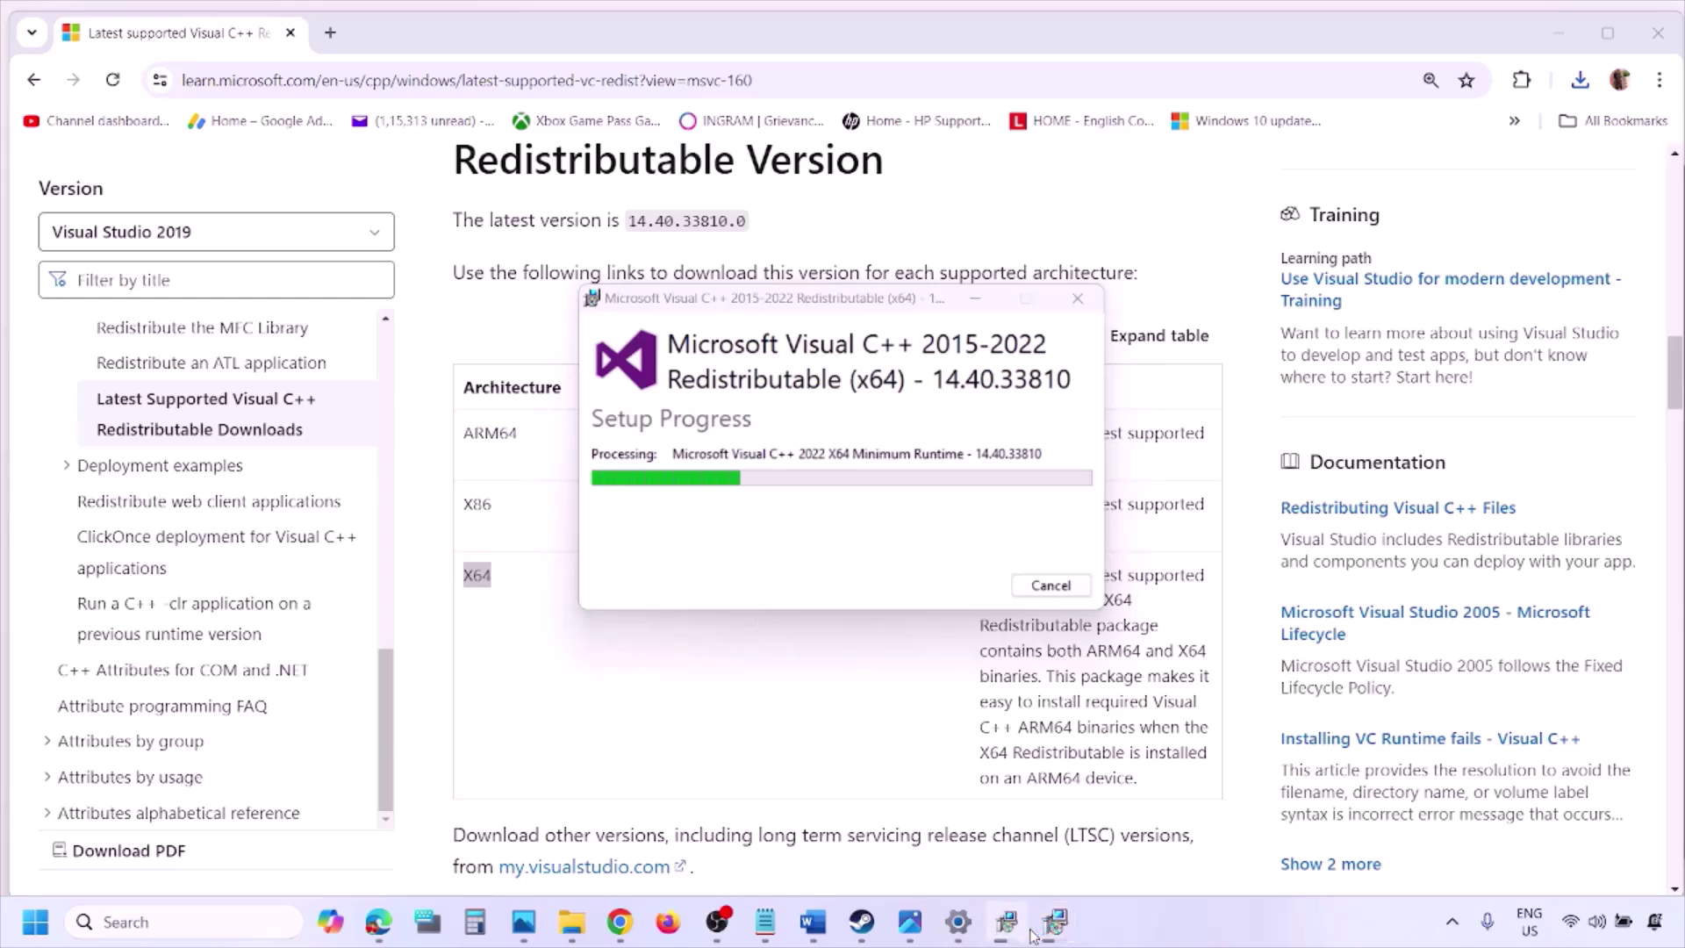
drag(926, 298, 535, 375)
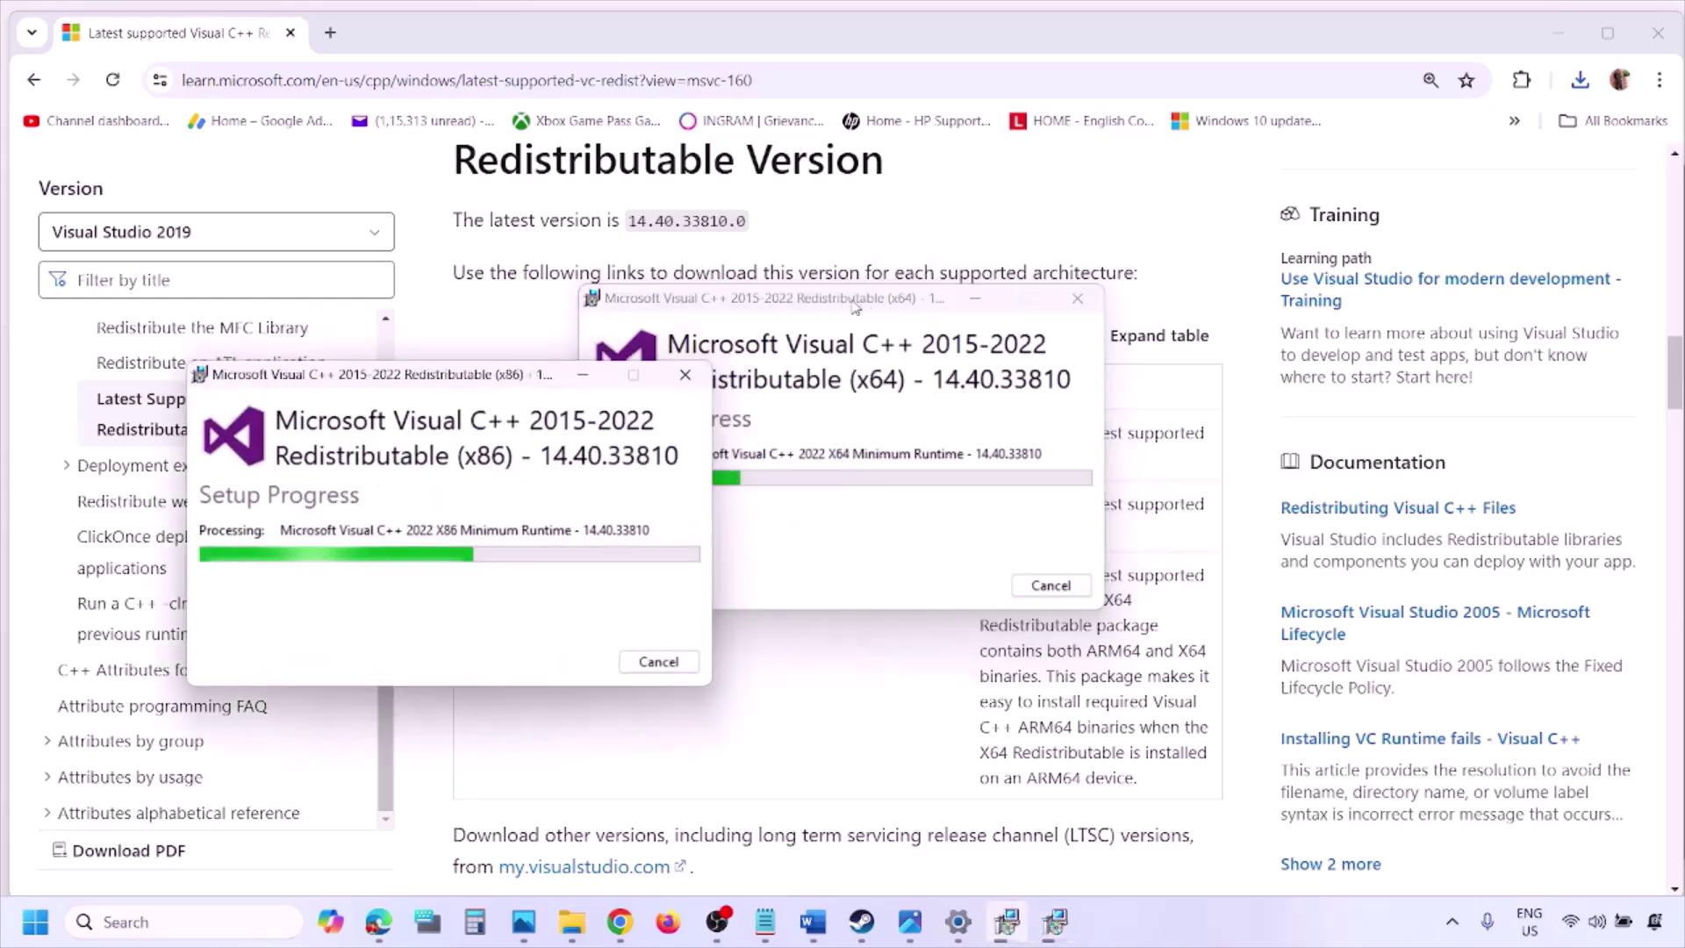
drag(680, 366, 891, 458)
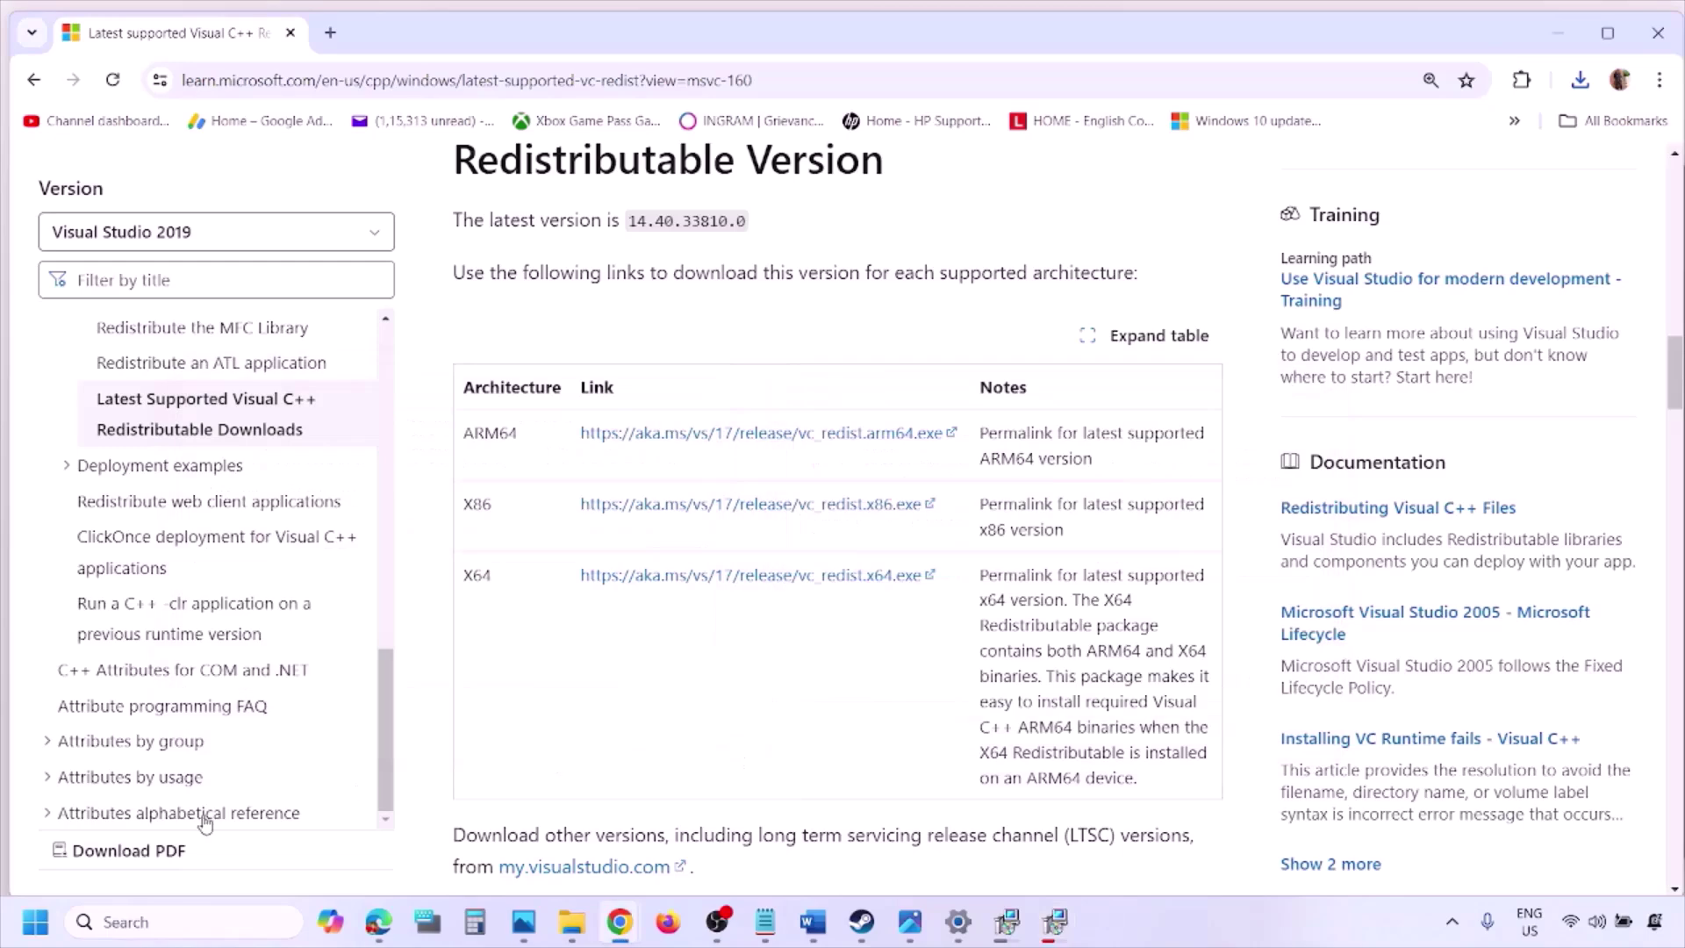
- Display the Windows power options from the Visual C++ download page
click(35, 922)
click(638, 846)
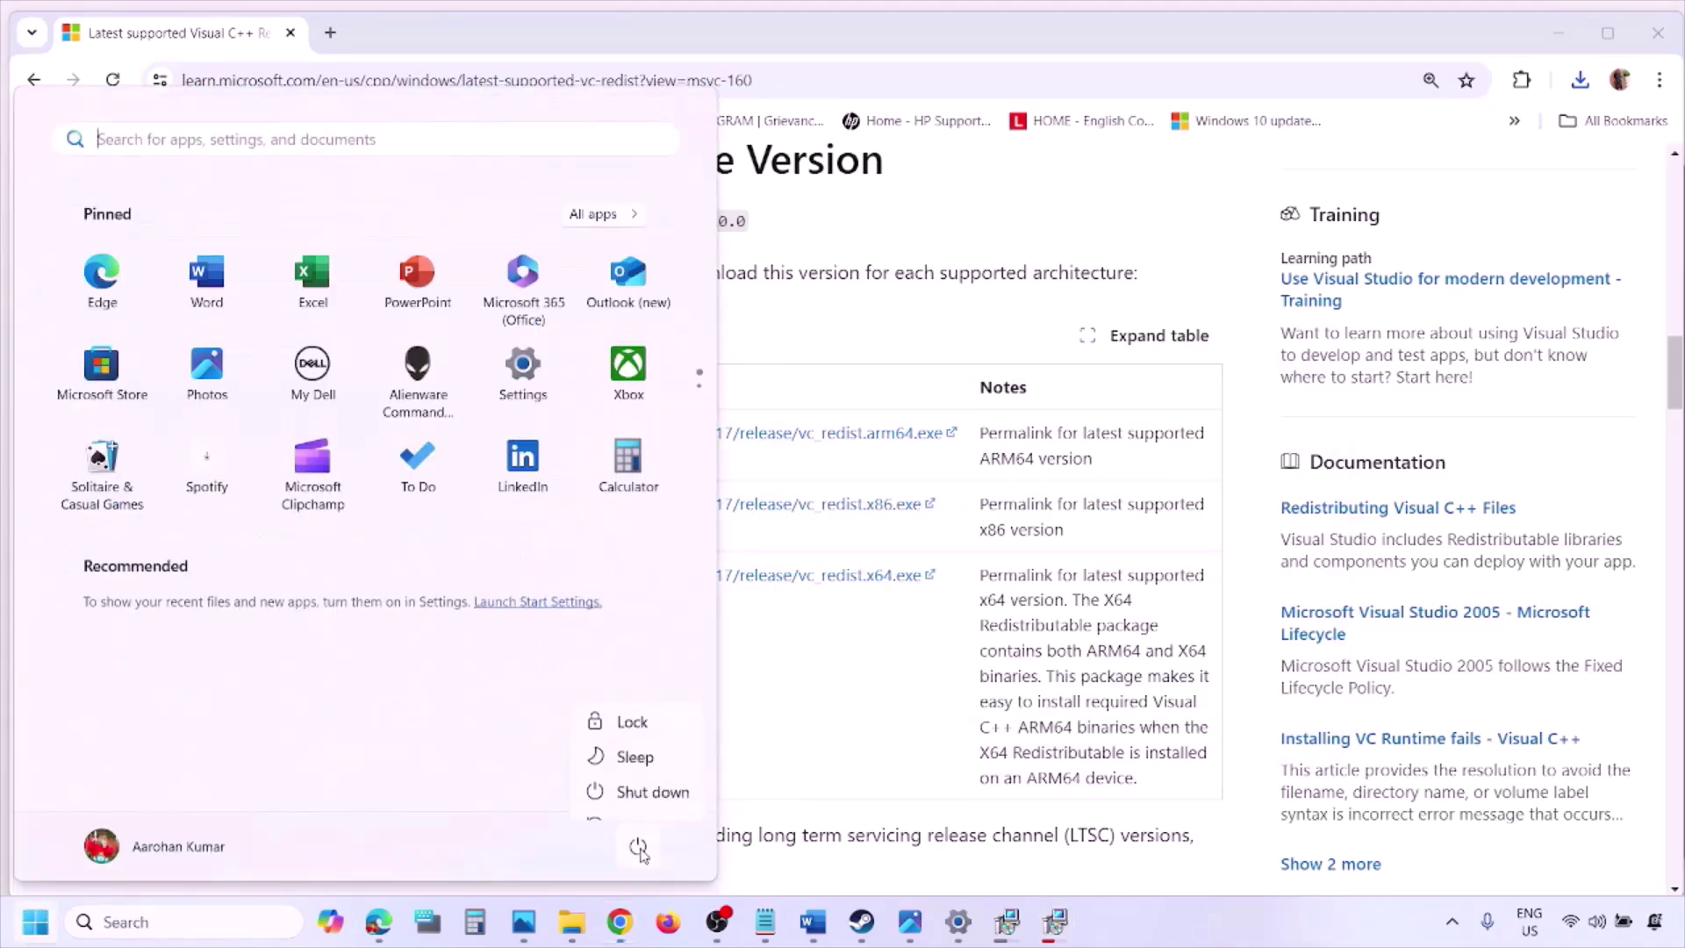
- Dismiss the power options and switch to the Word document, maximized and showing Step 9 on unplugging external devices
click(872, 744)
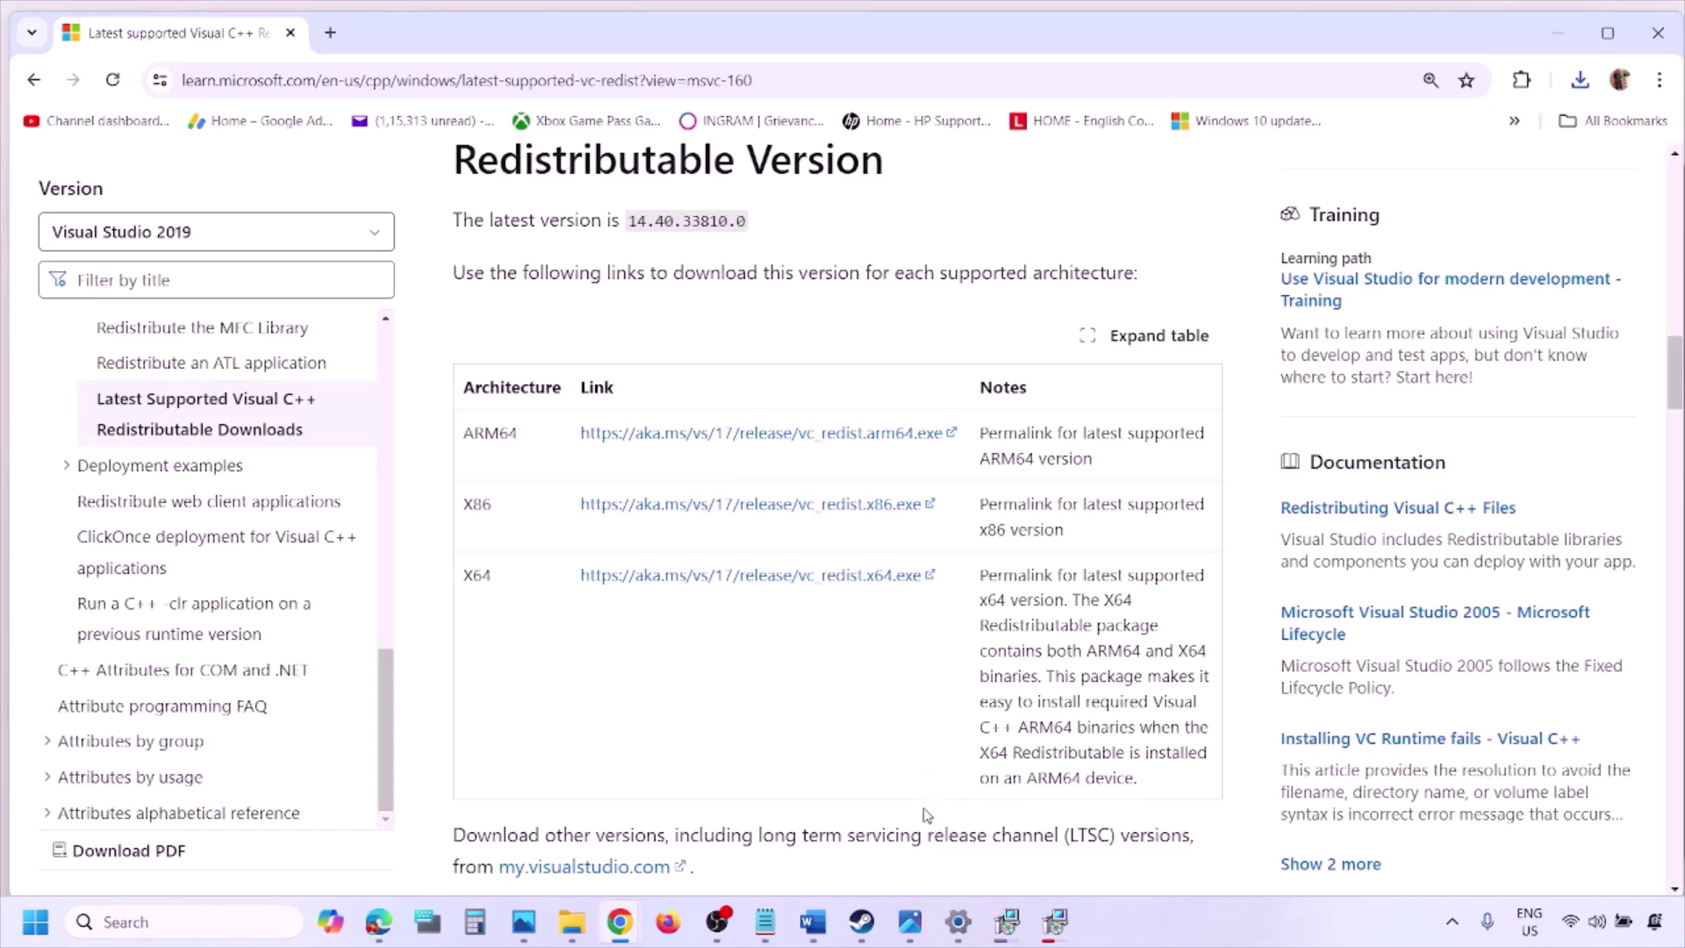
click(813, 921)
scroll(722, 595, down, 5)
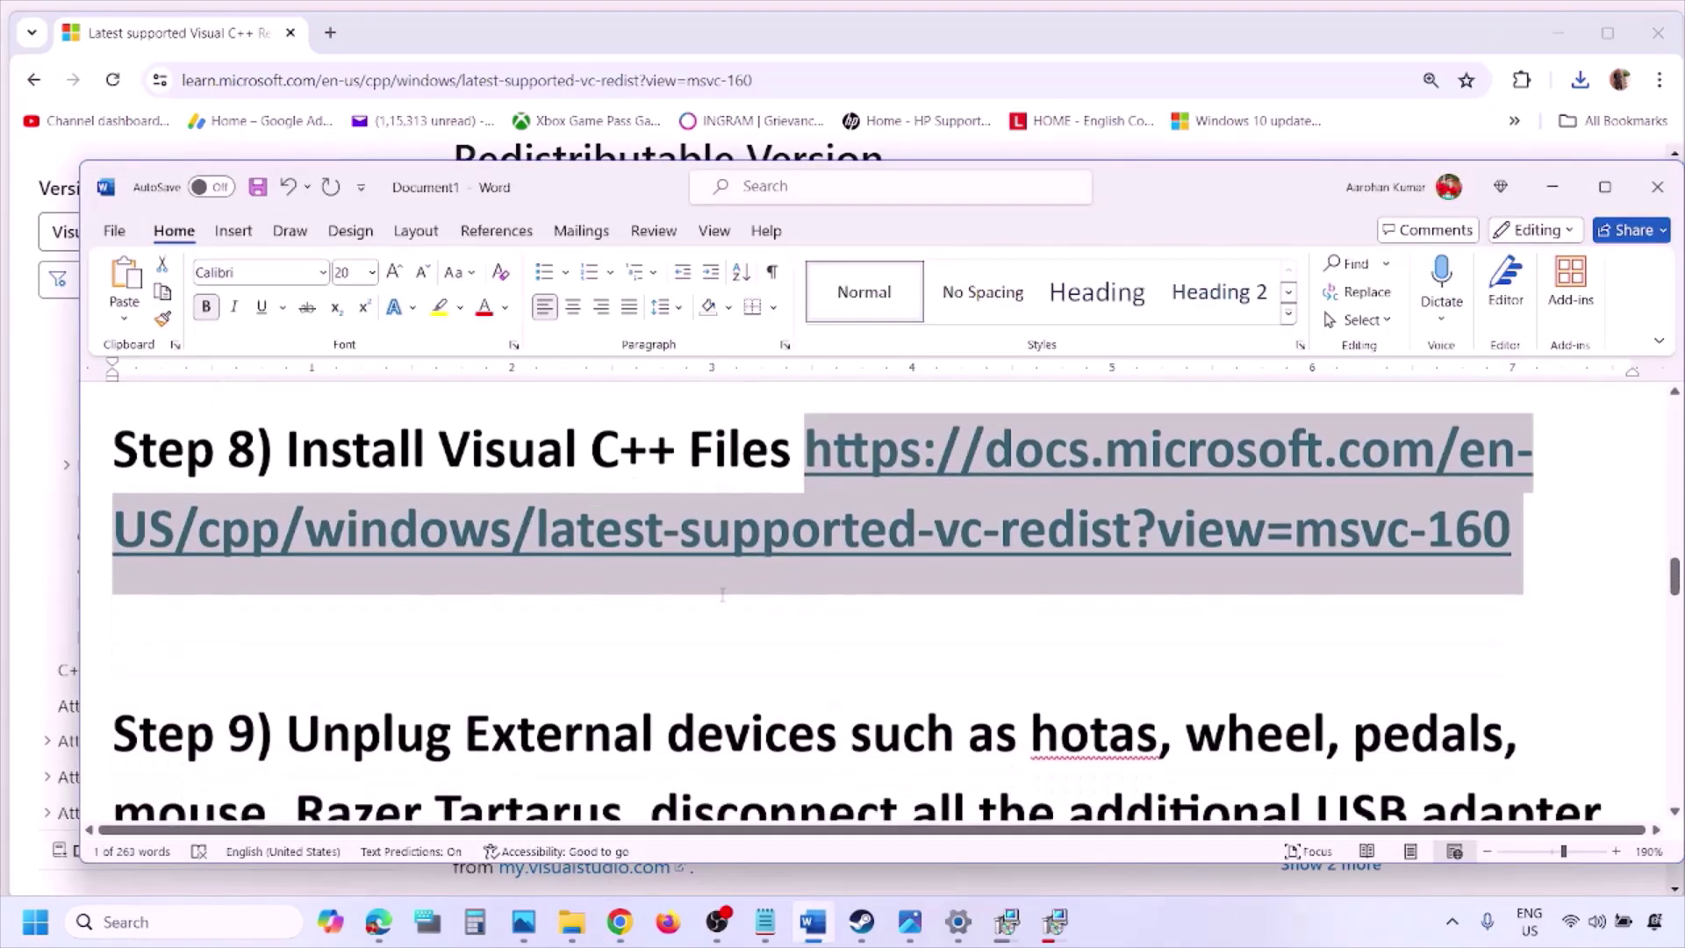
click(1605, 186)
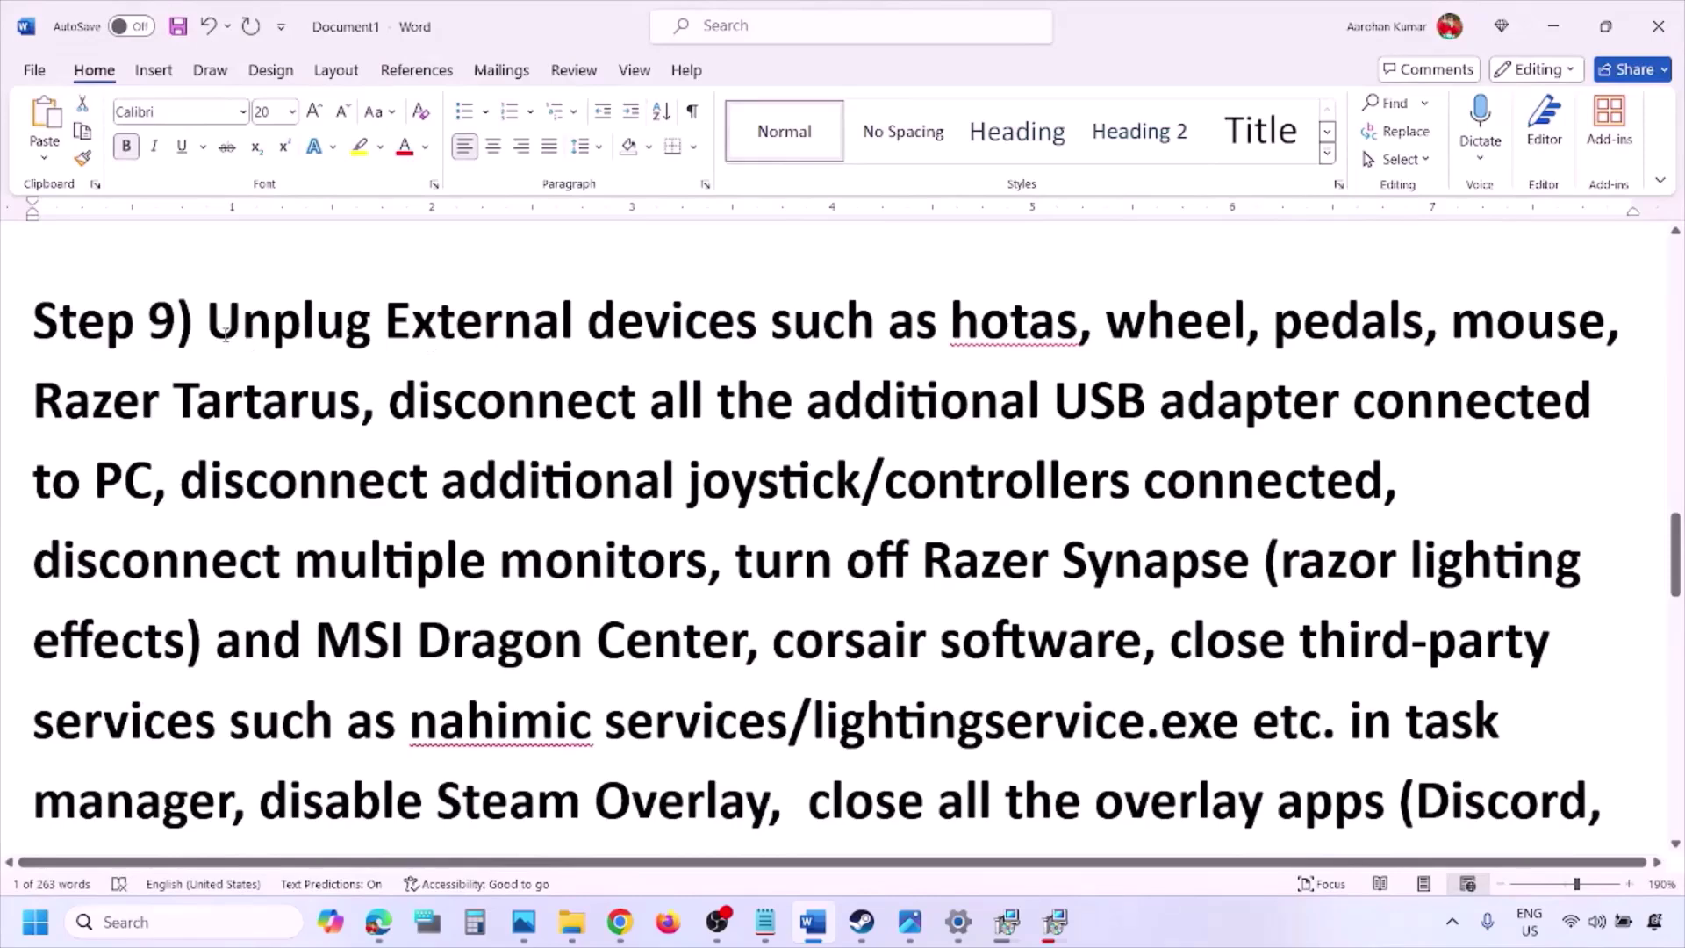
- Highlight Step 9's advice on unplugging devices, disconnecting controllers and extra monitors, and closing lighting software and third-party services
drag(209, 326, 1352, 411)
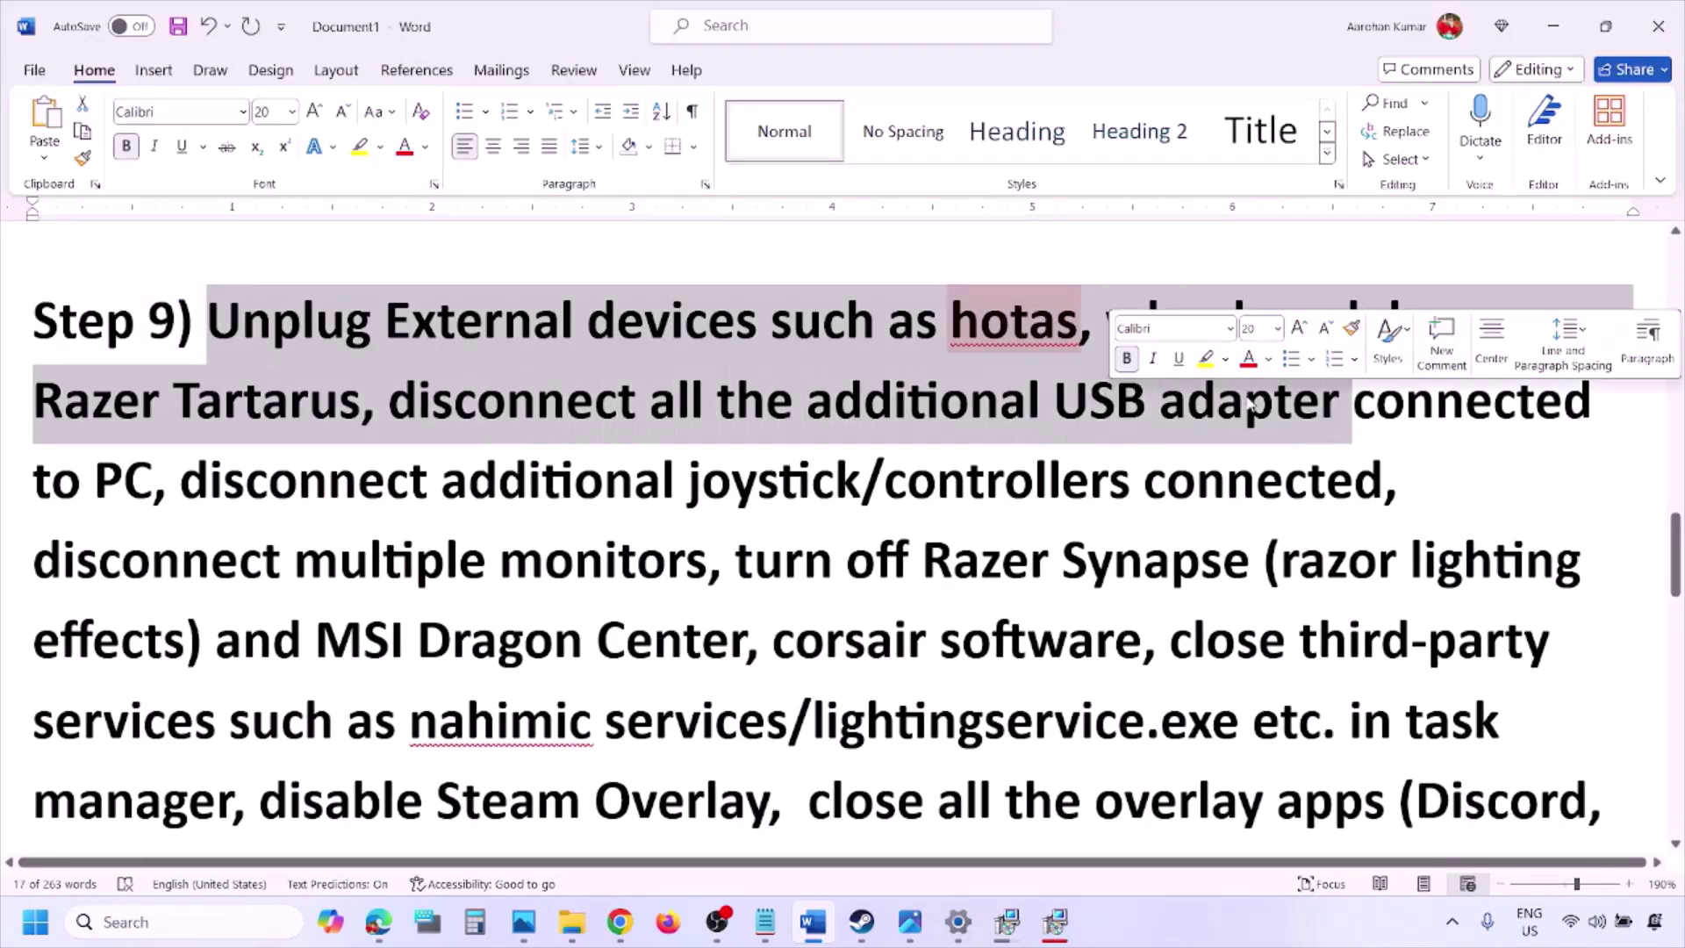
click(1248, 397)
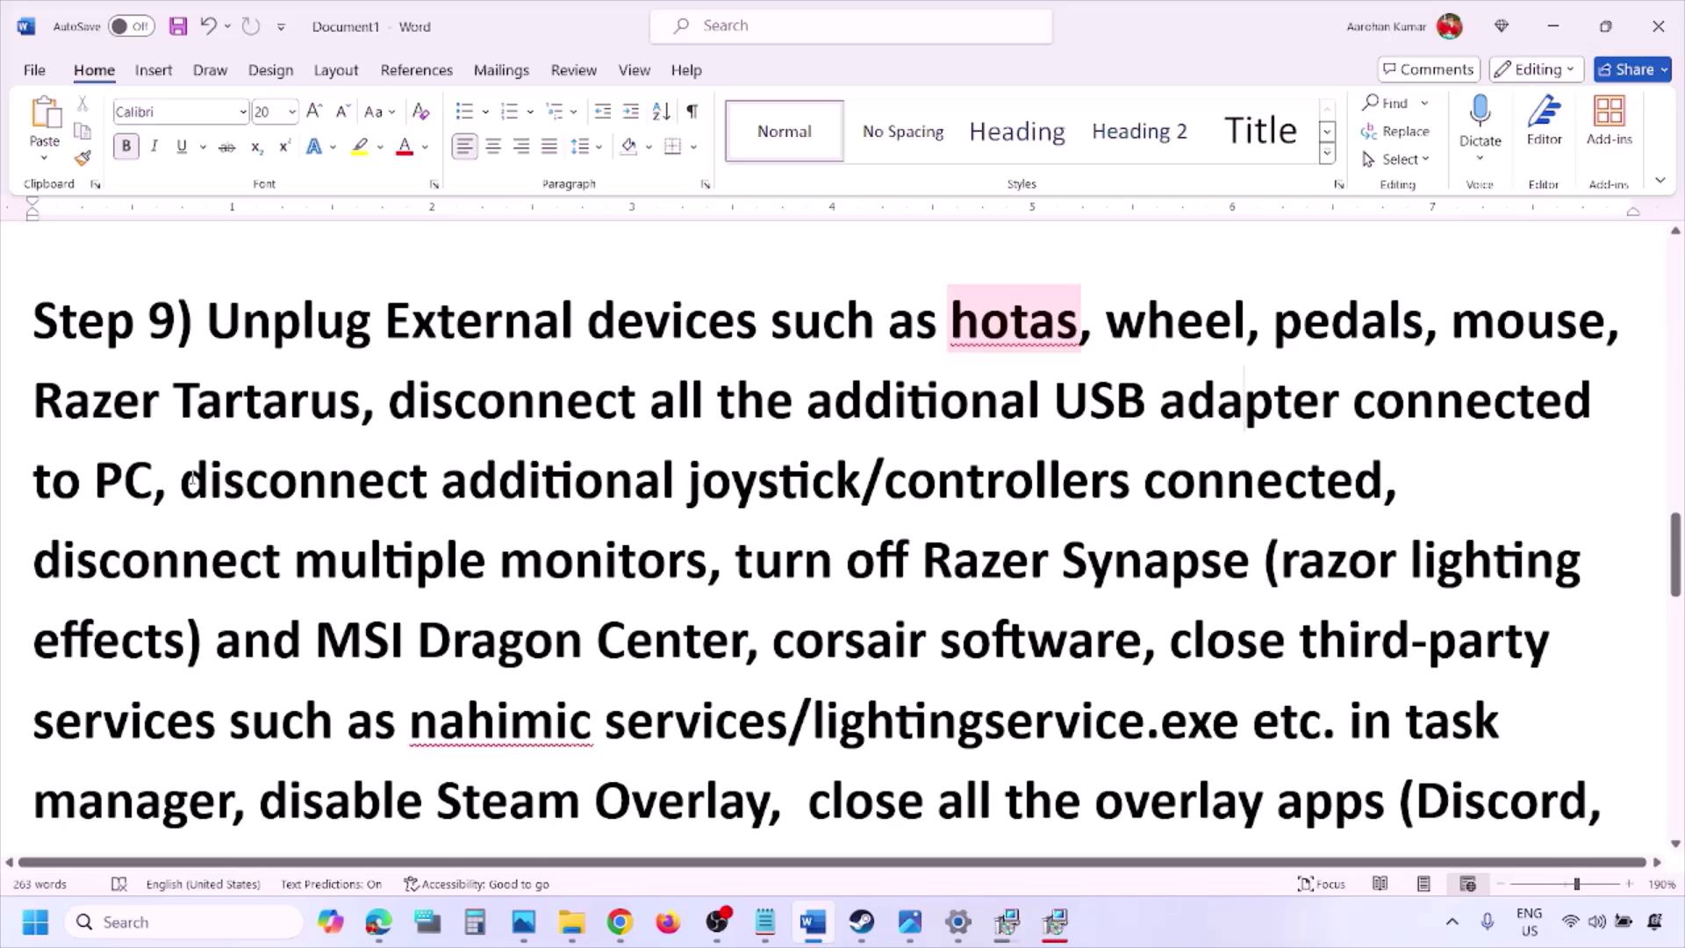
drag(192, 481, 1170, 496)
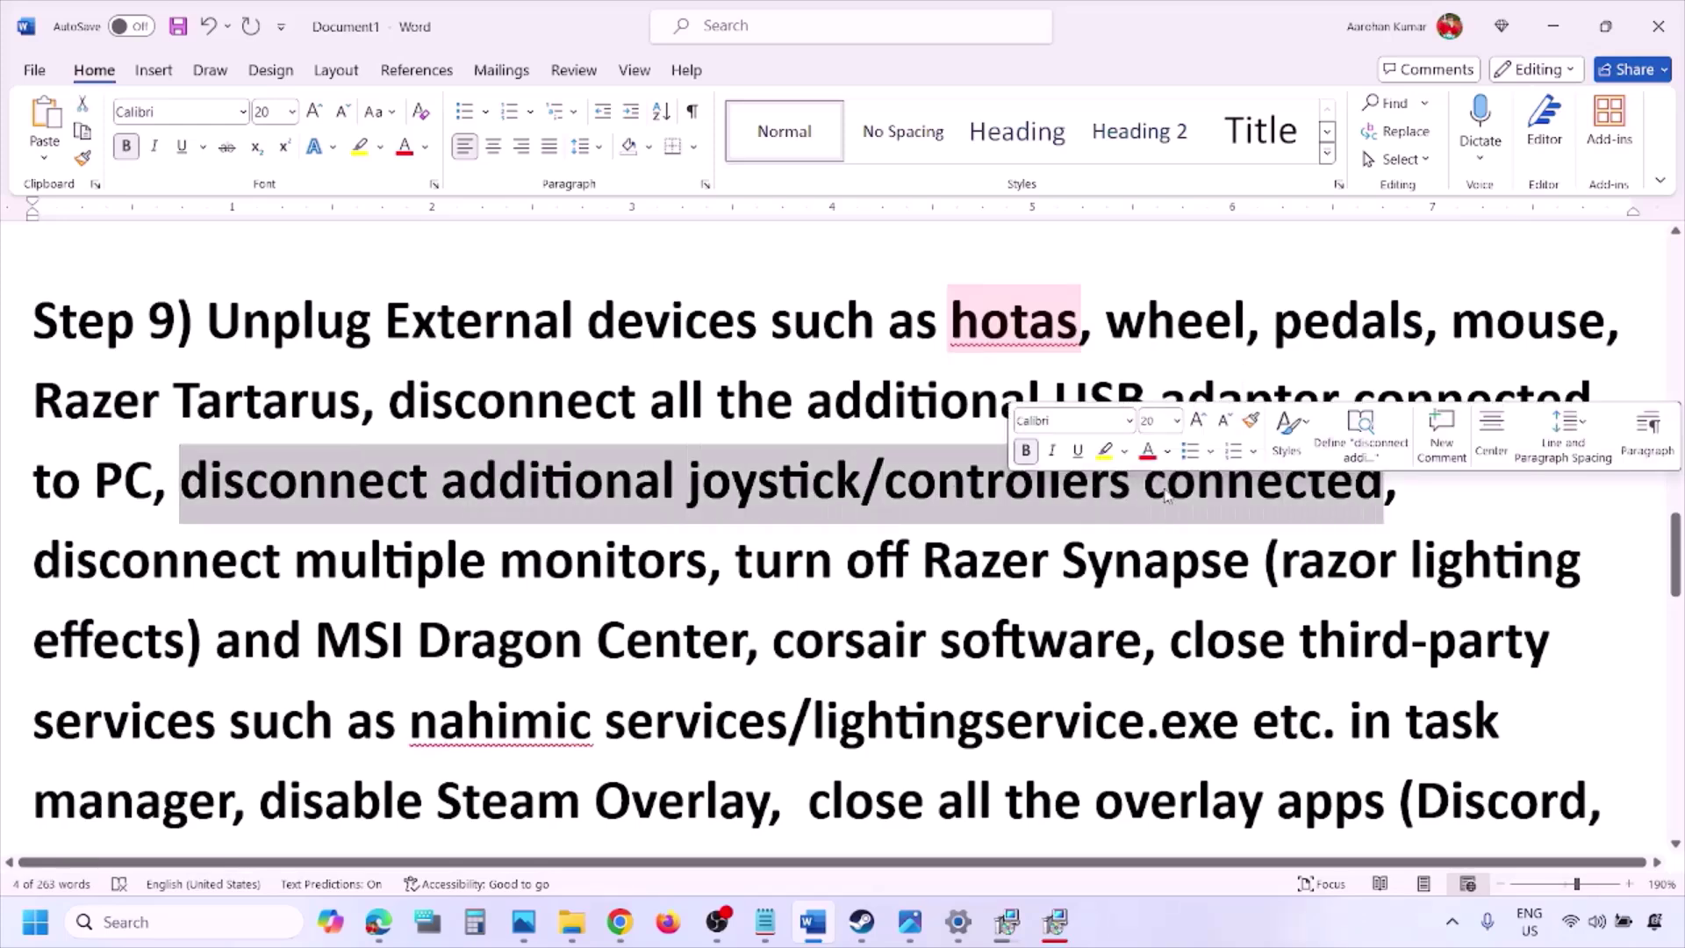
click(1118, 496)
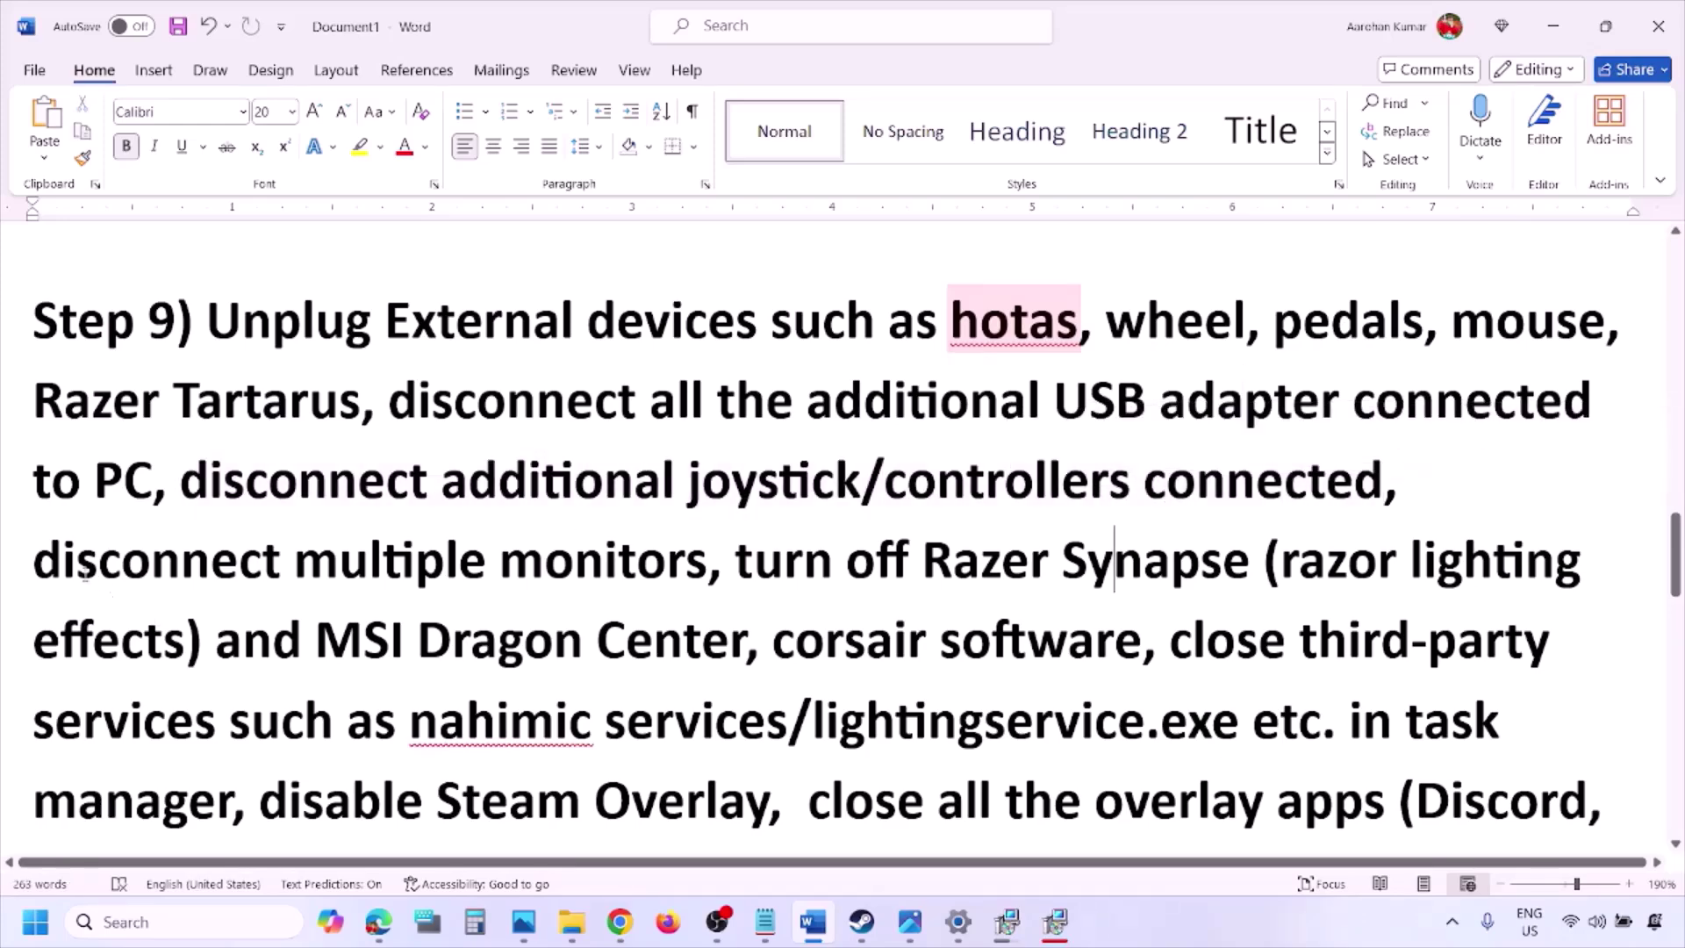
drag(58, 566, 570, 566)
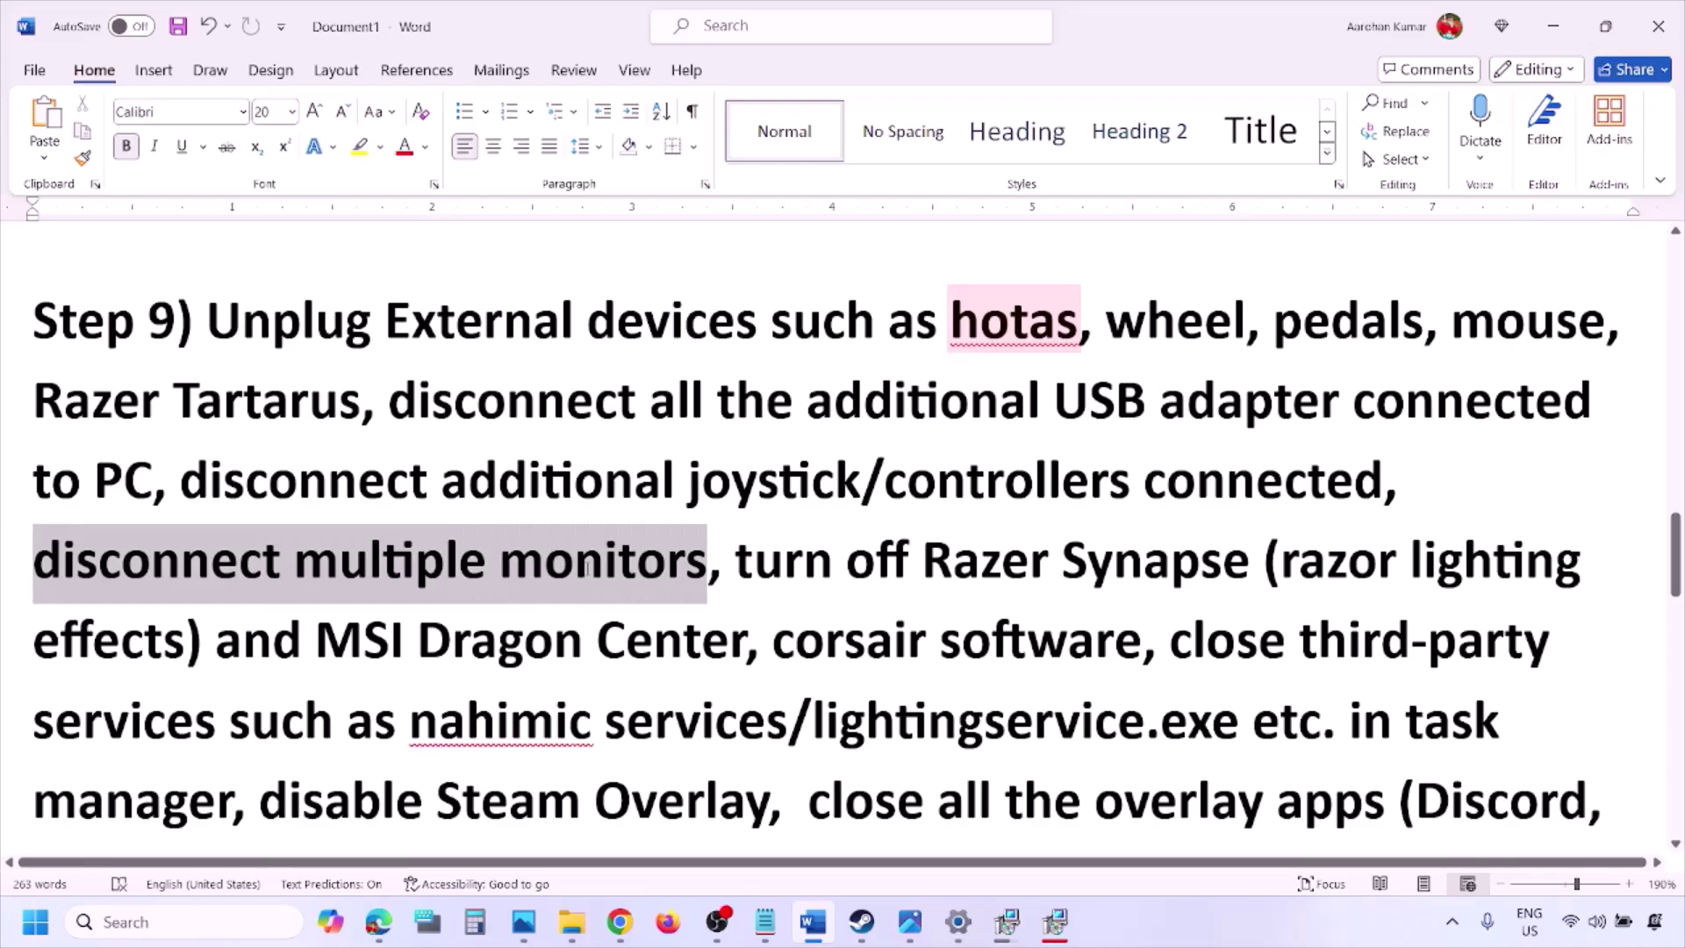
scroll(698, 500, down, 1)
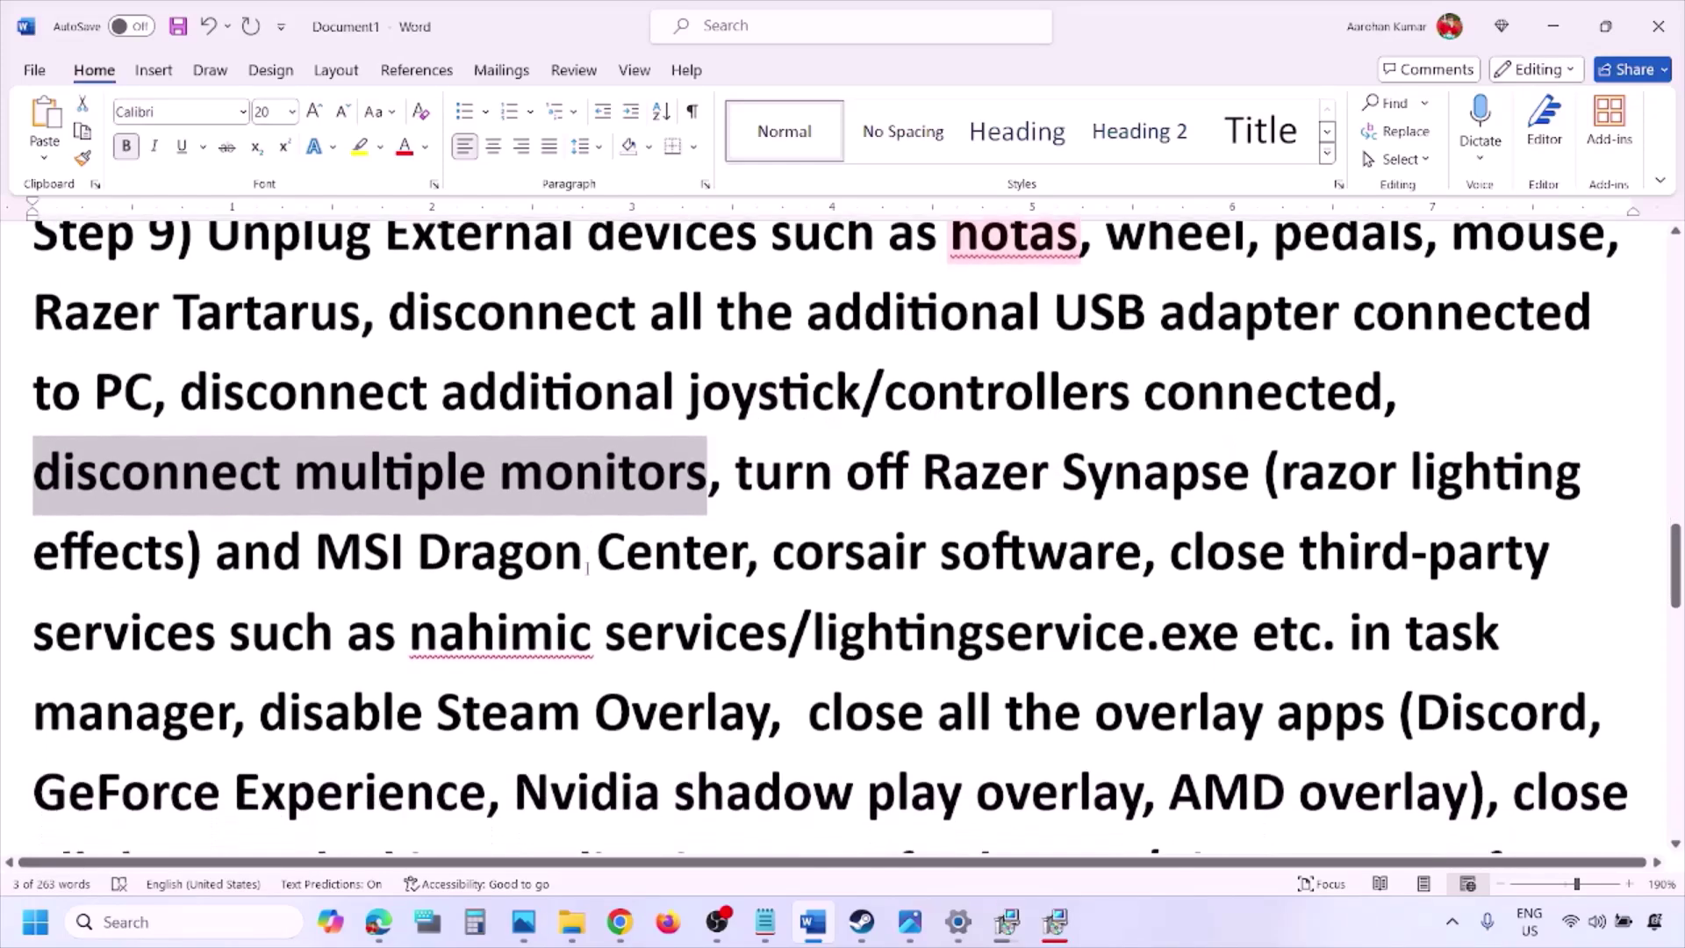
drag(738, 463, 233, 694)
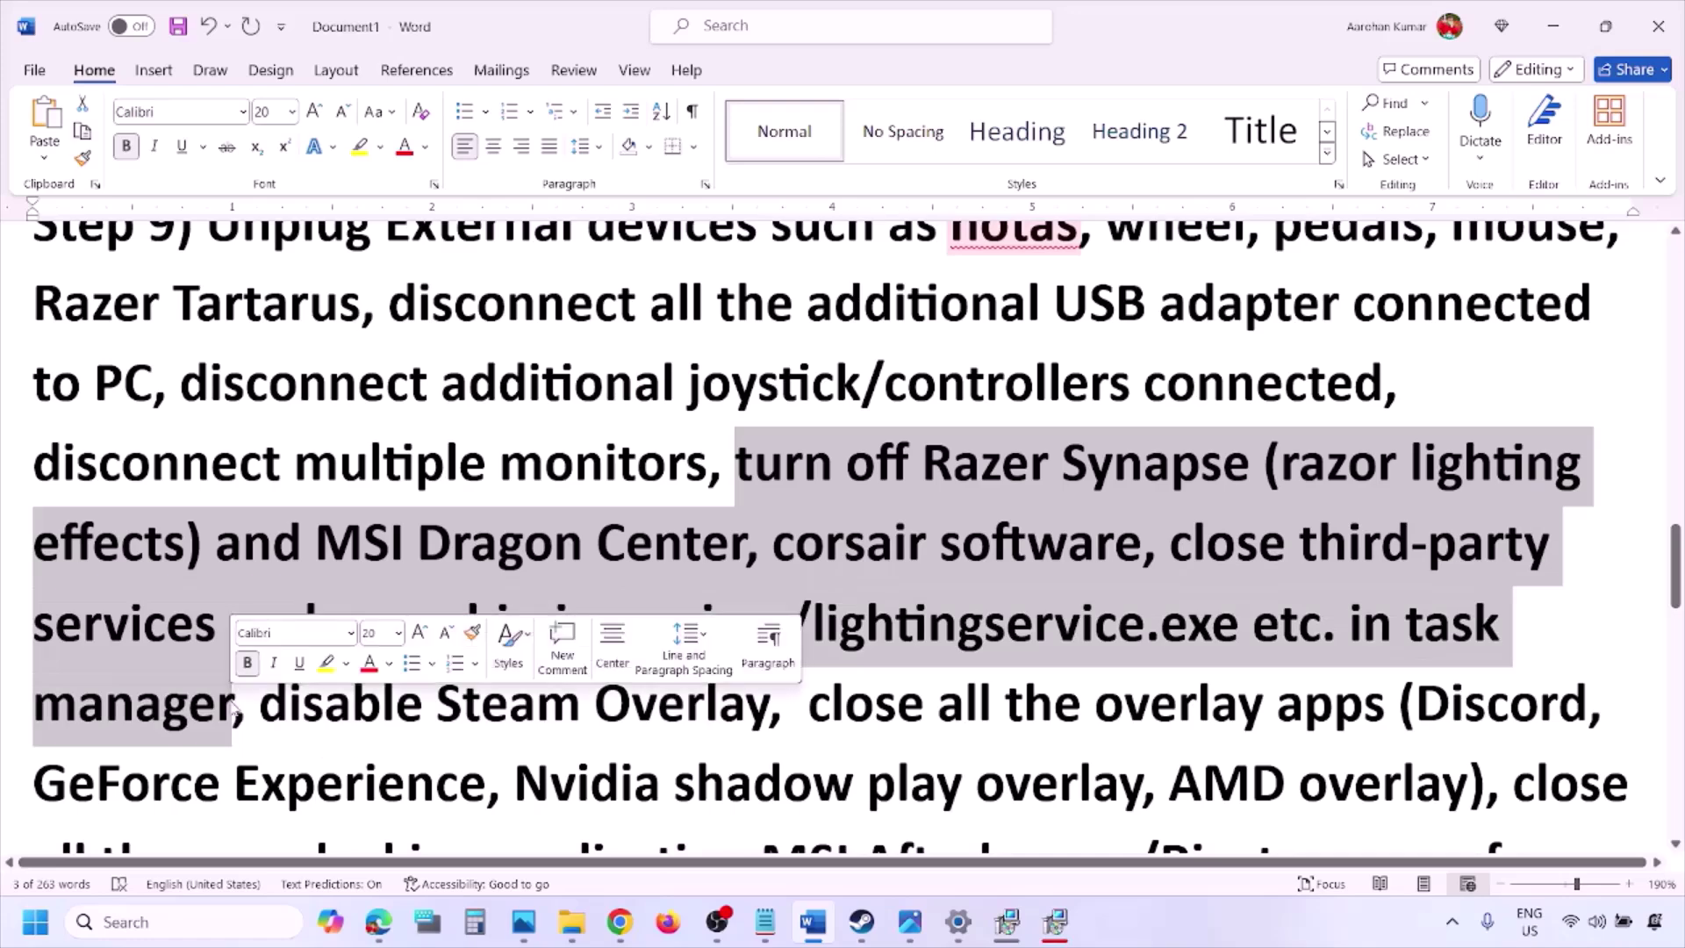
- Highlight "disable Steam Overlay" in Step 9 and go through the screenshots of a Steam game's Properties
scroll(341, 606, down, 1)
drag(260, 610, 768, 610)
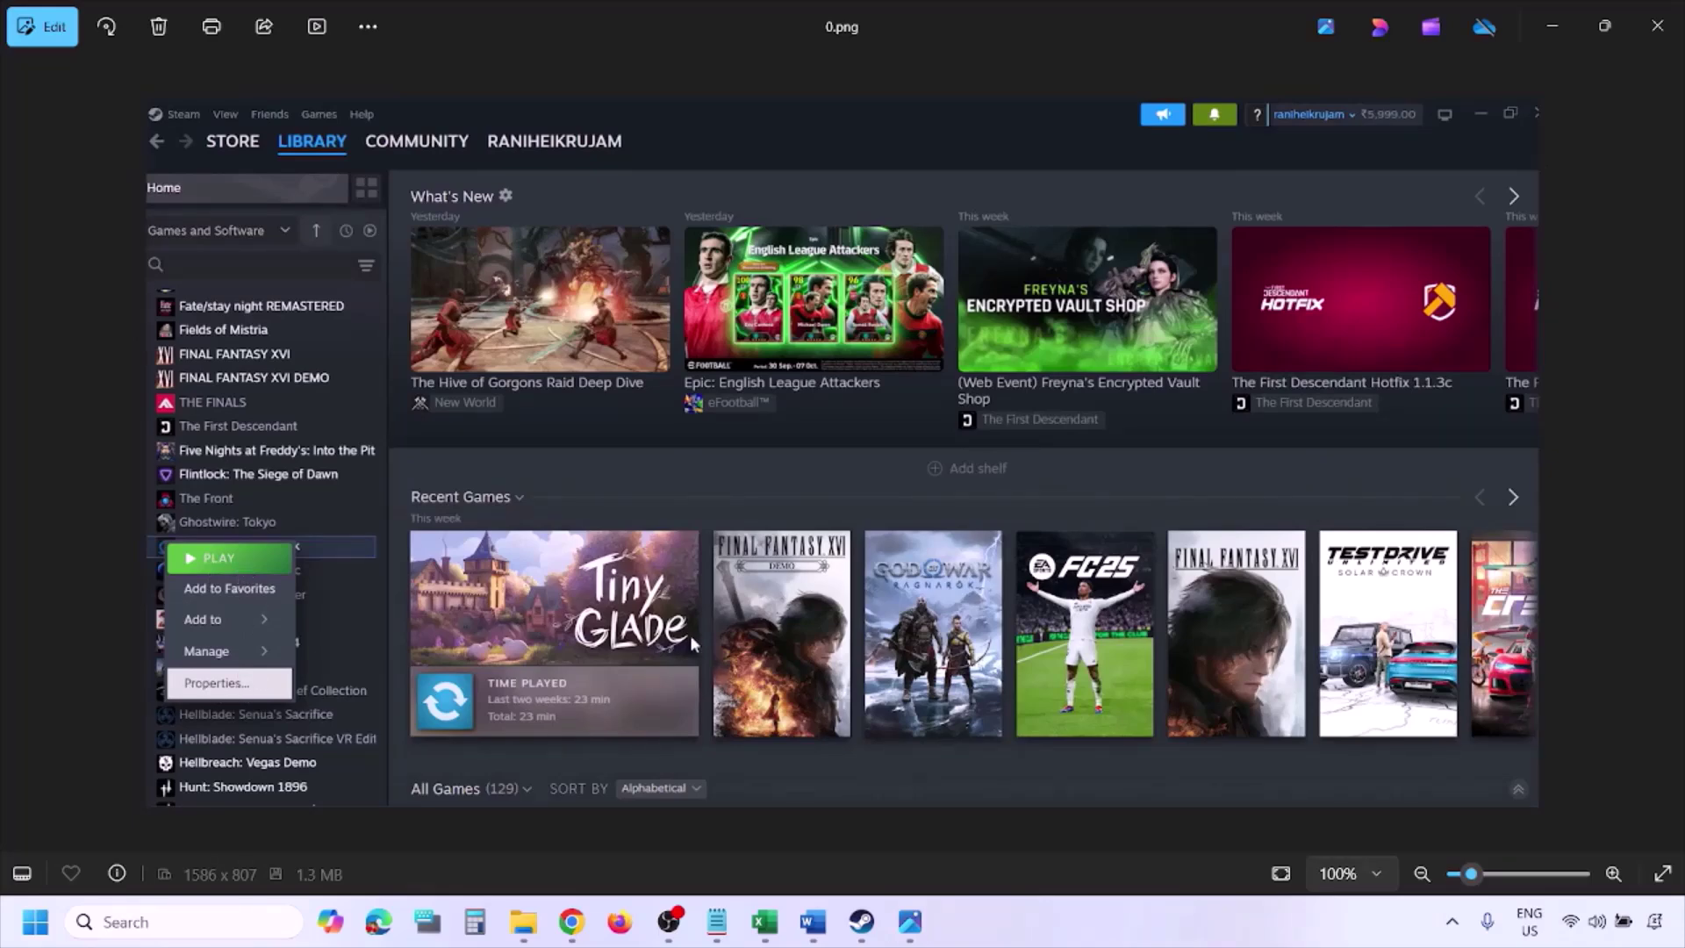
key(Right)
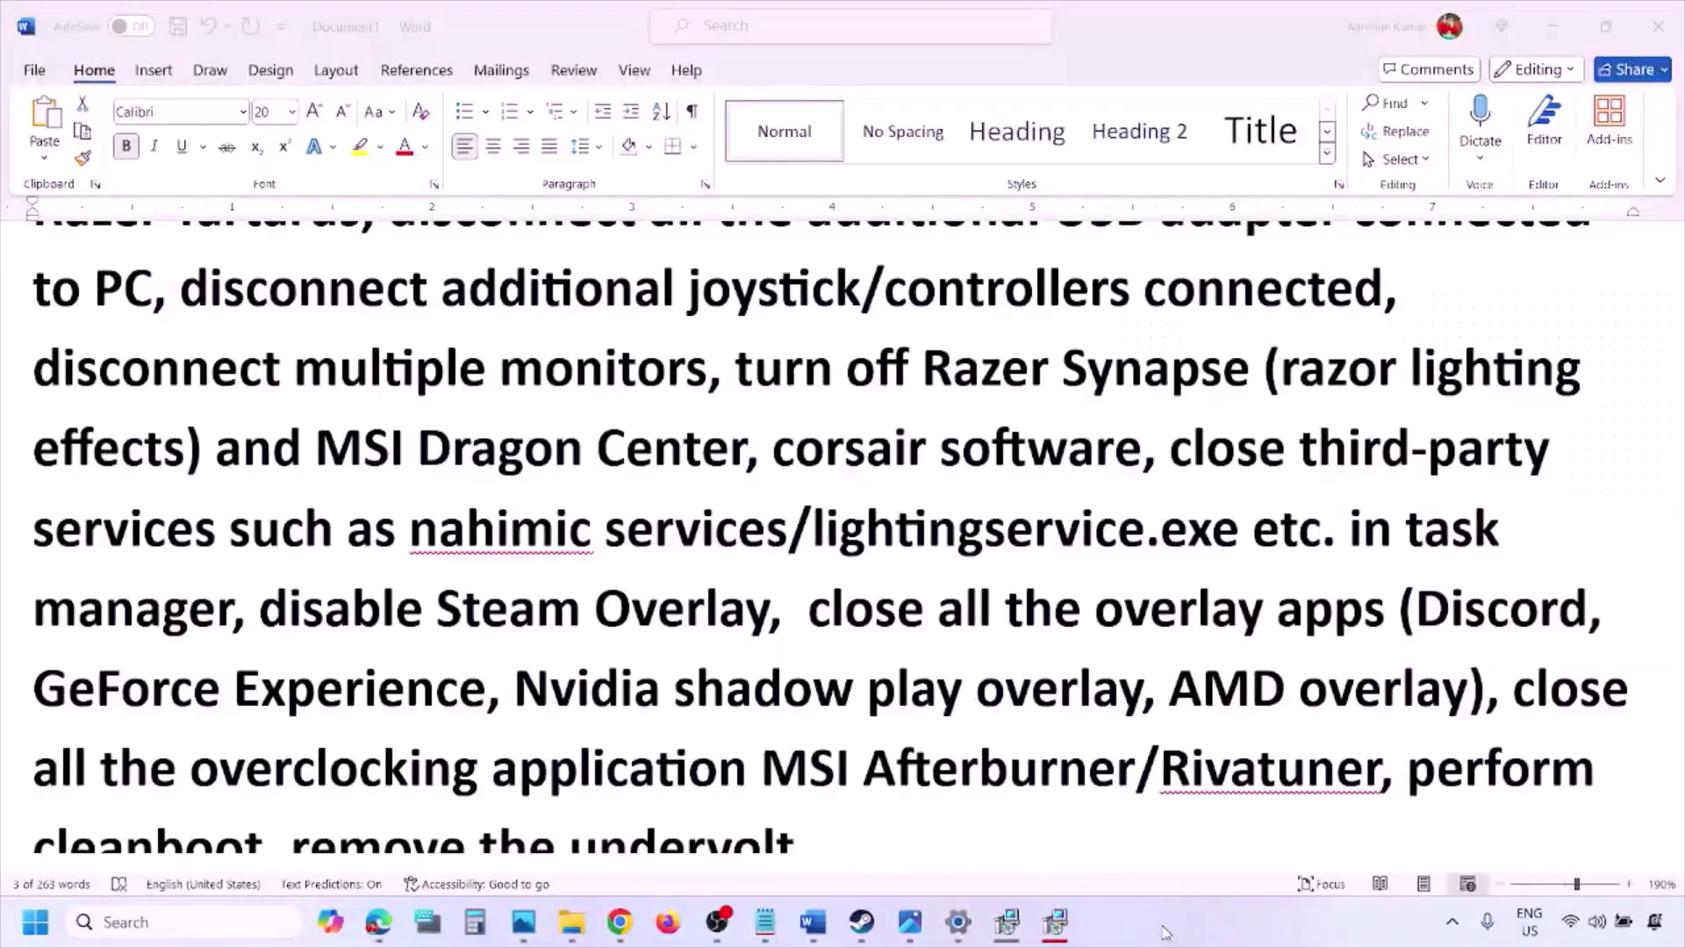
scroll(1006, 698, down, 3)
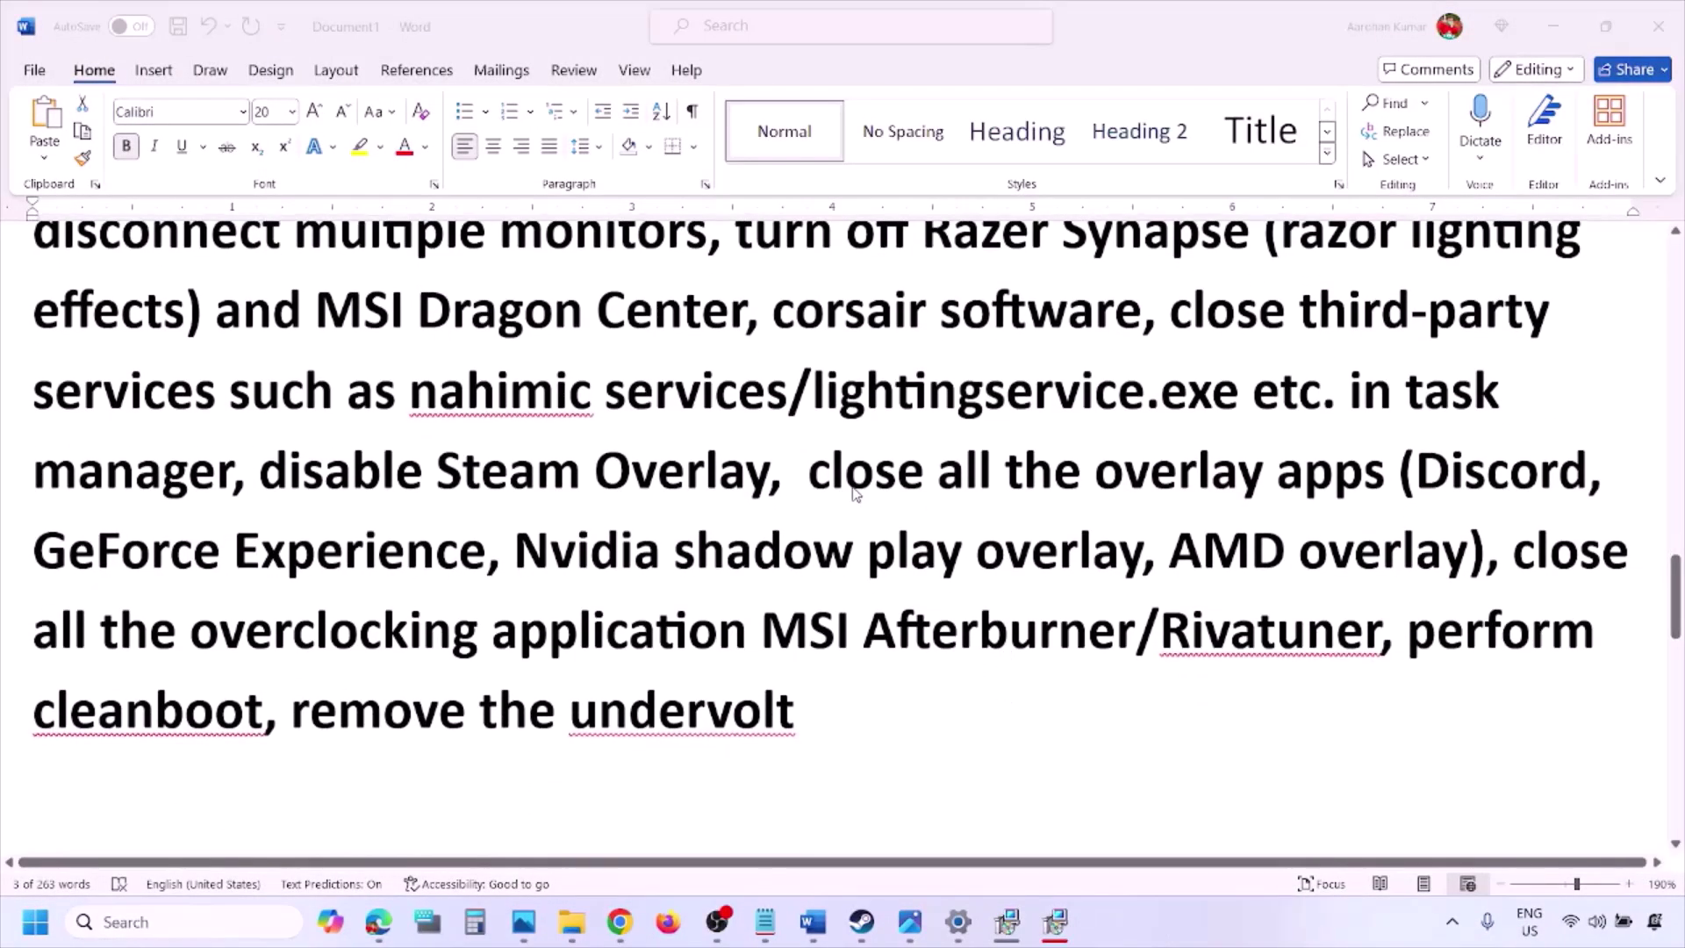
drag(769, 474, 260, 474)
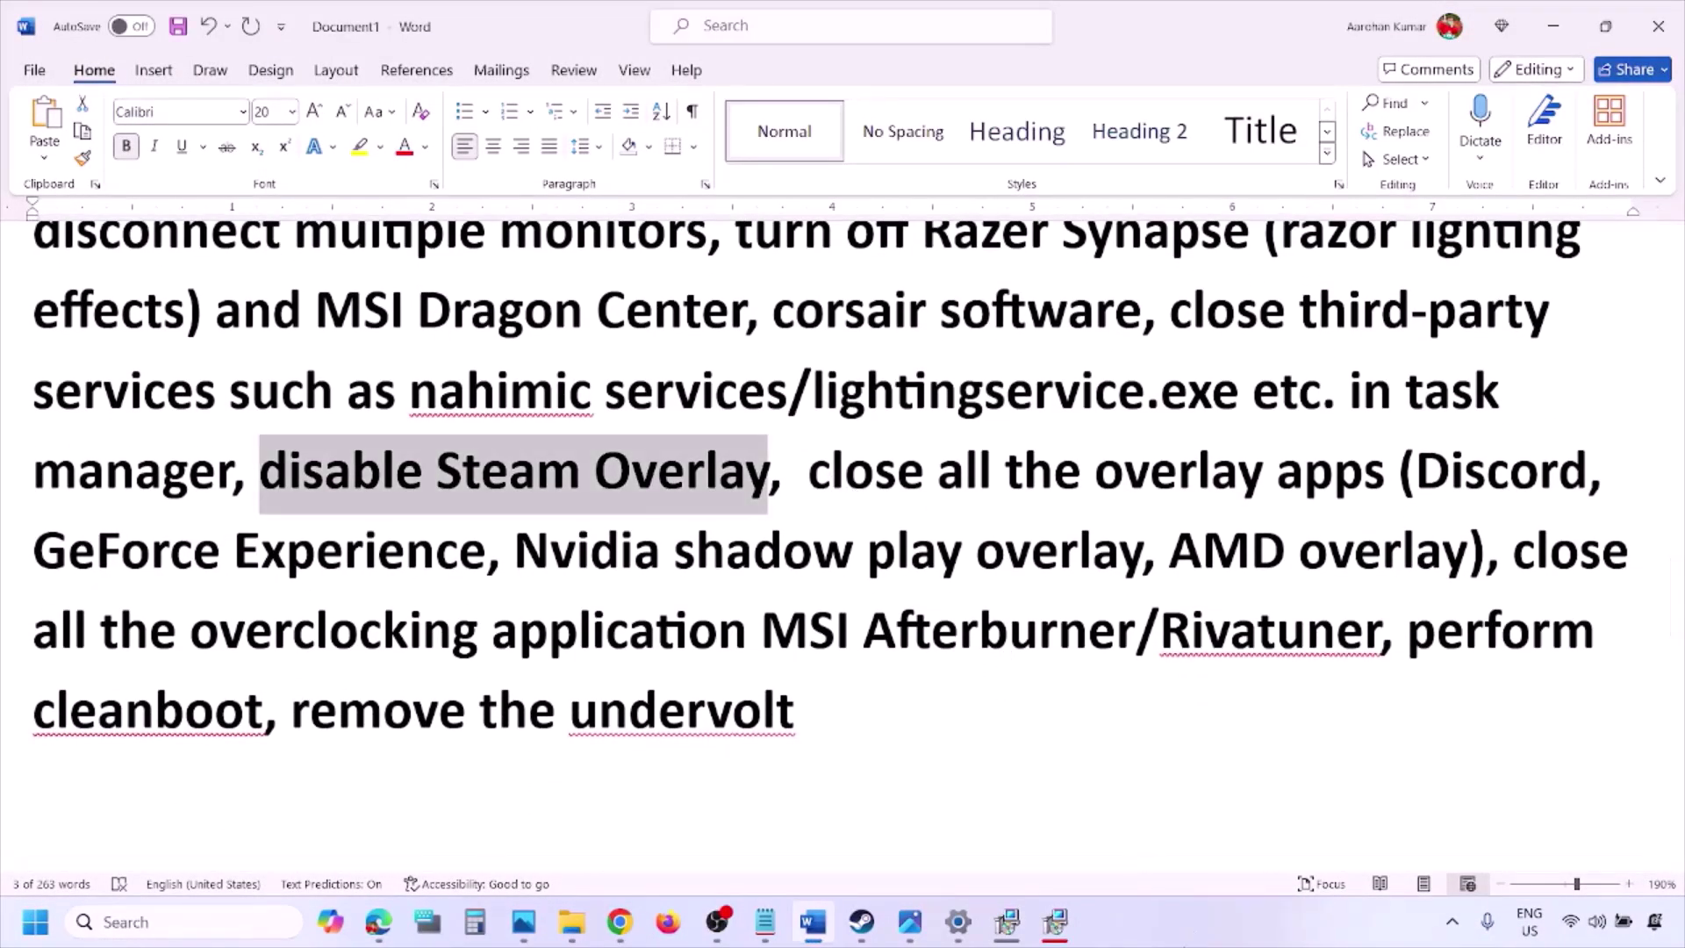
click(408, 582)
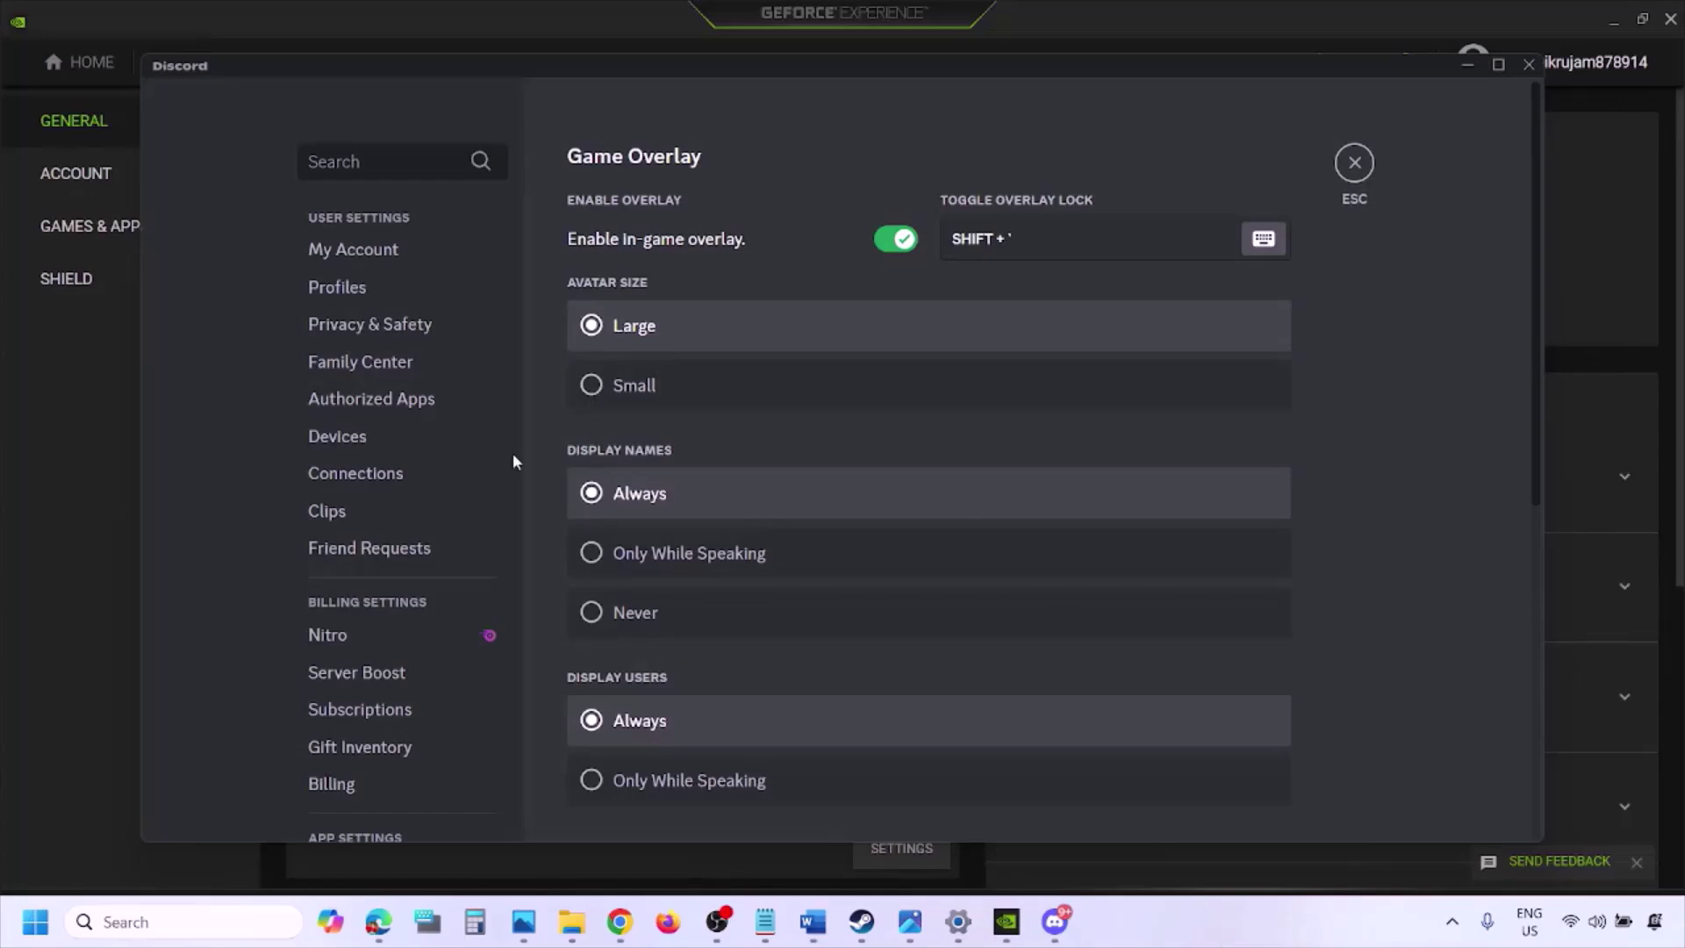
- Turn off the in-game overlay in Discord's Game Overlay settings and in GeForce Experience's general settings
scroll(413, 474, down, 10)
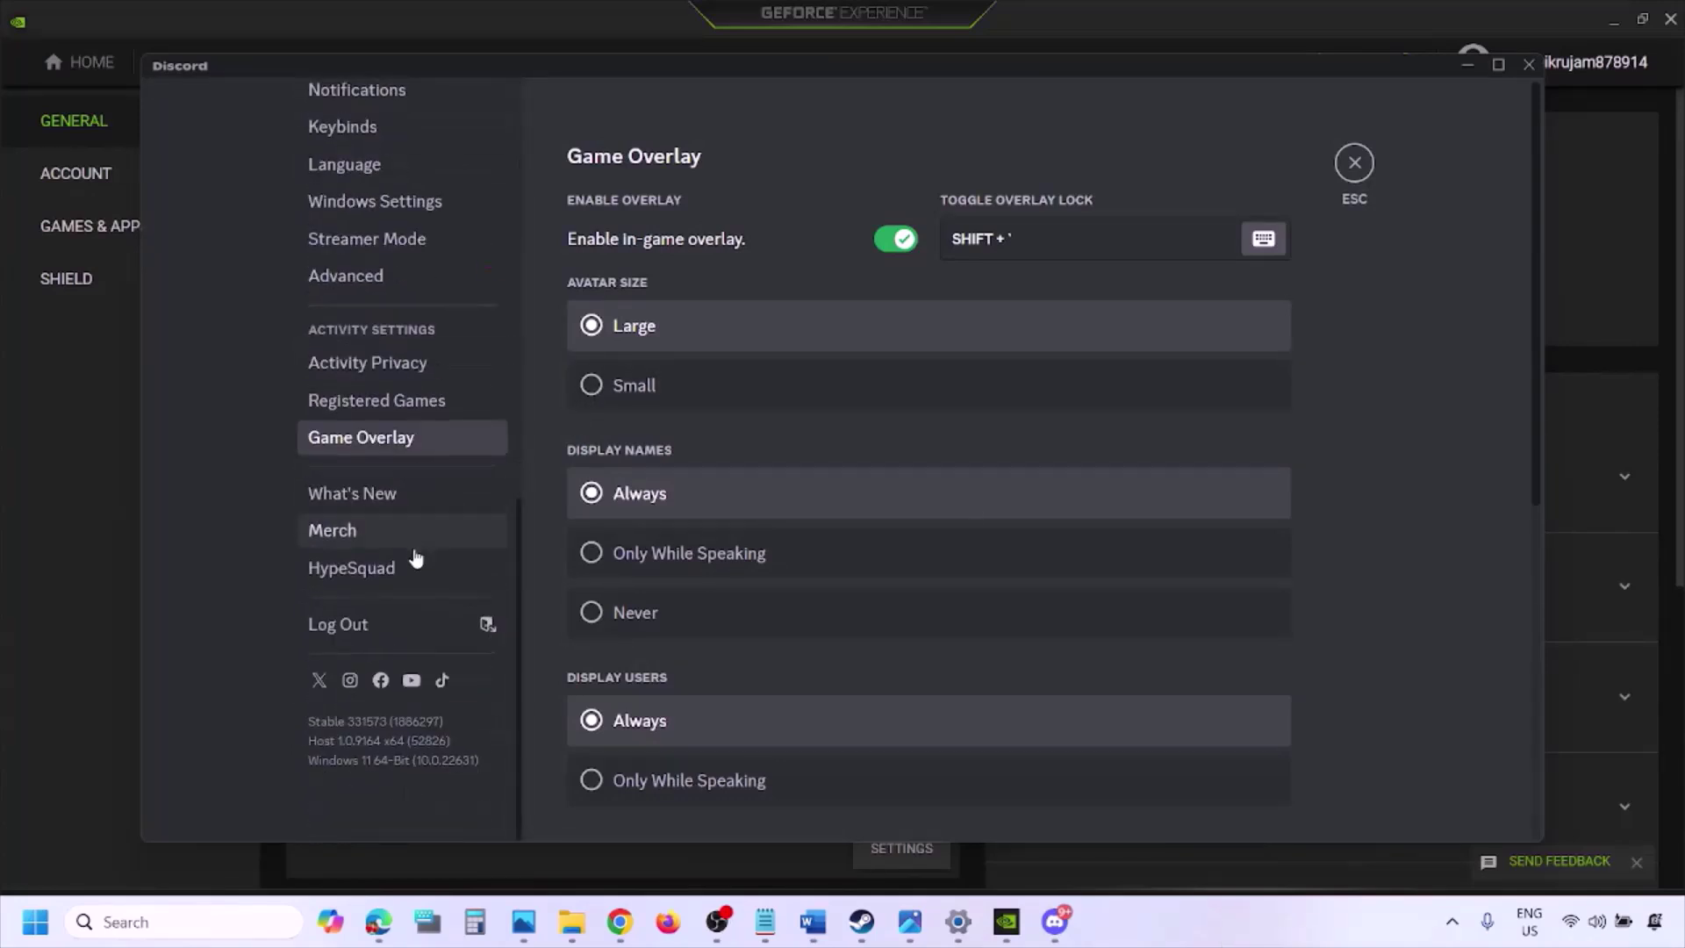
click(391, 443)
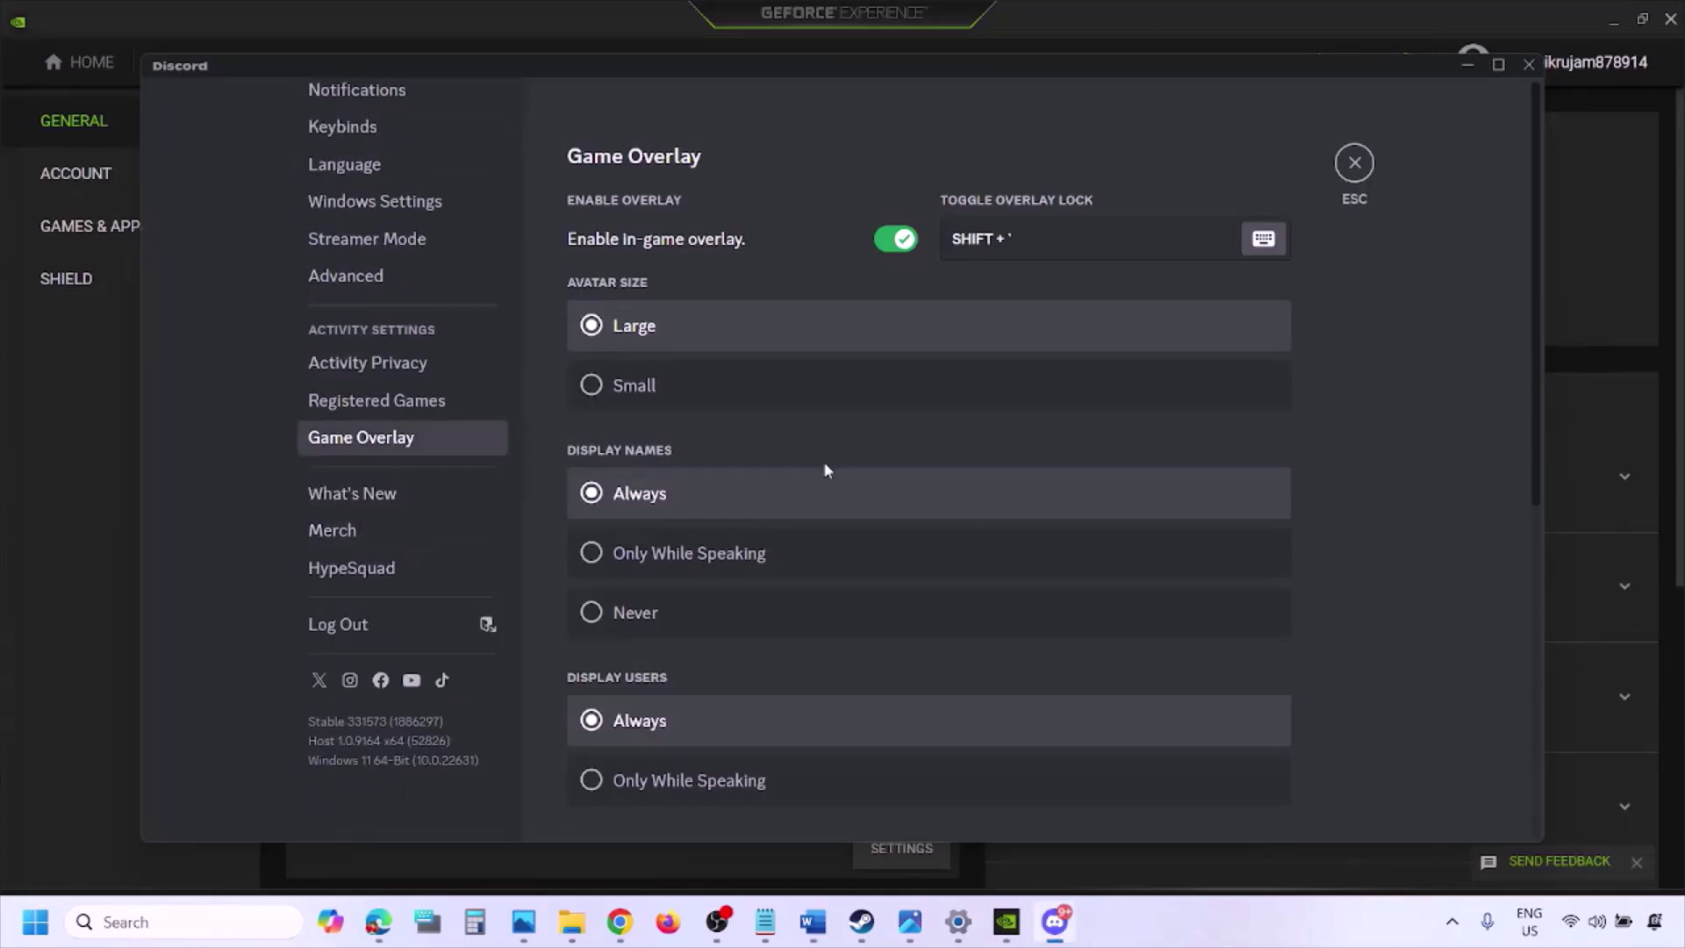
click(886, 244)
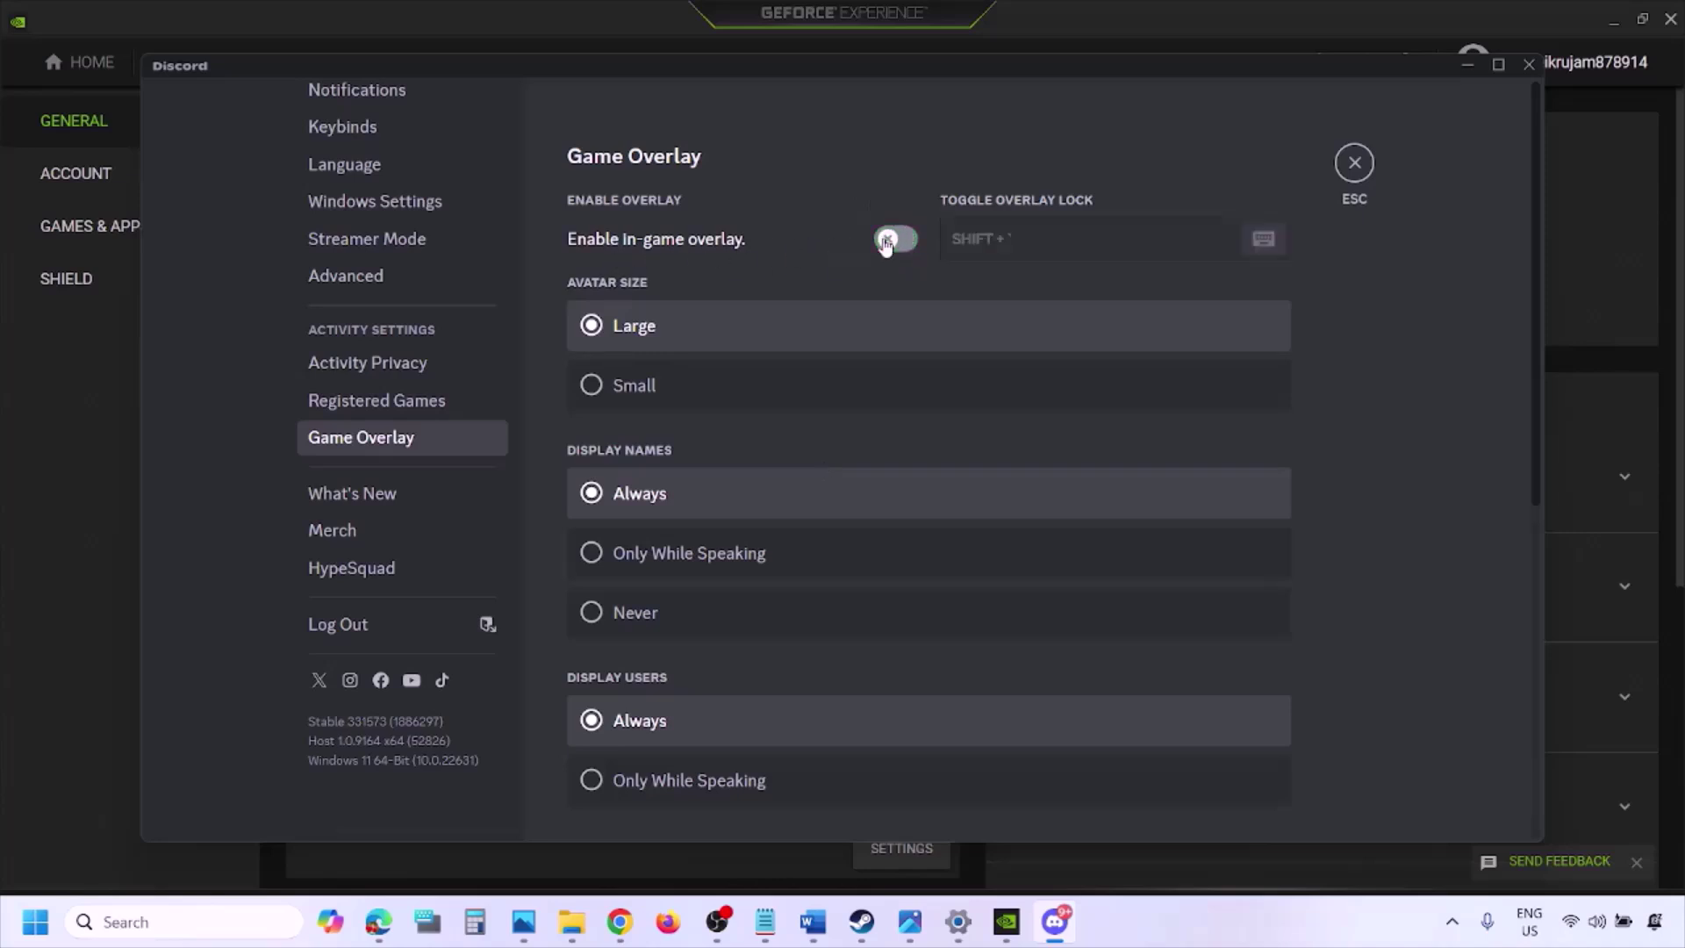
click(1010, 923)
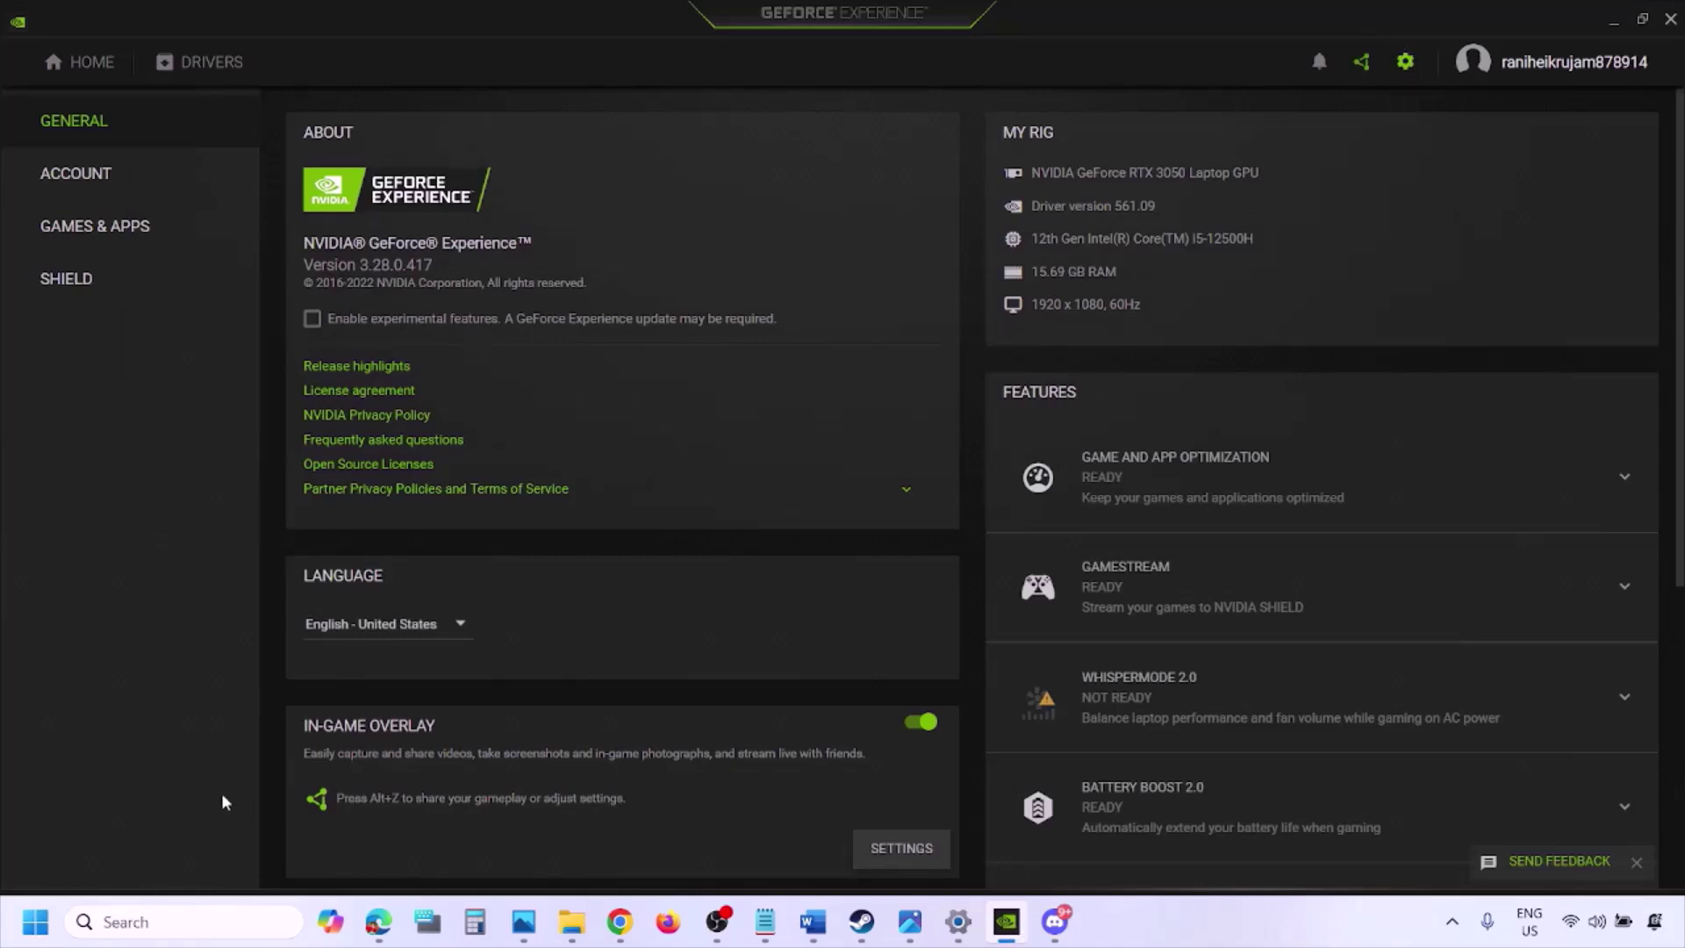
click(919, 722)
- Return to the Word document and highlight "close all the overlay apps" in Step 9
click(813, 922)
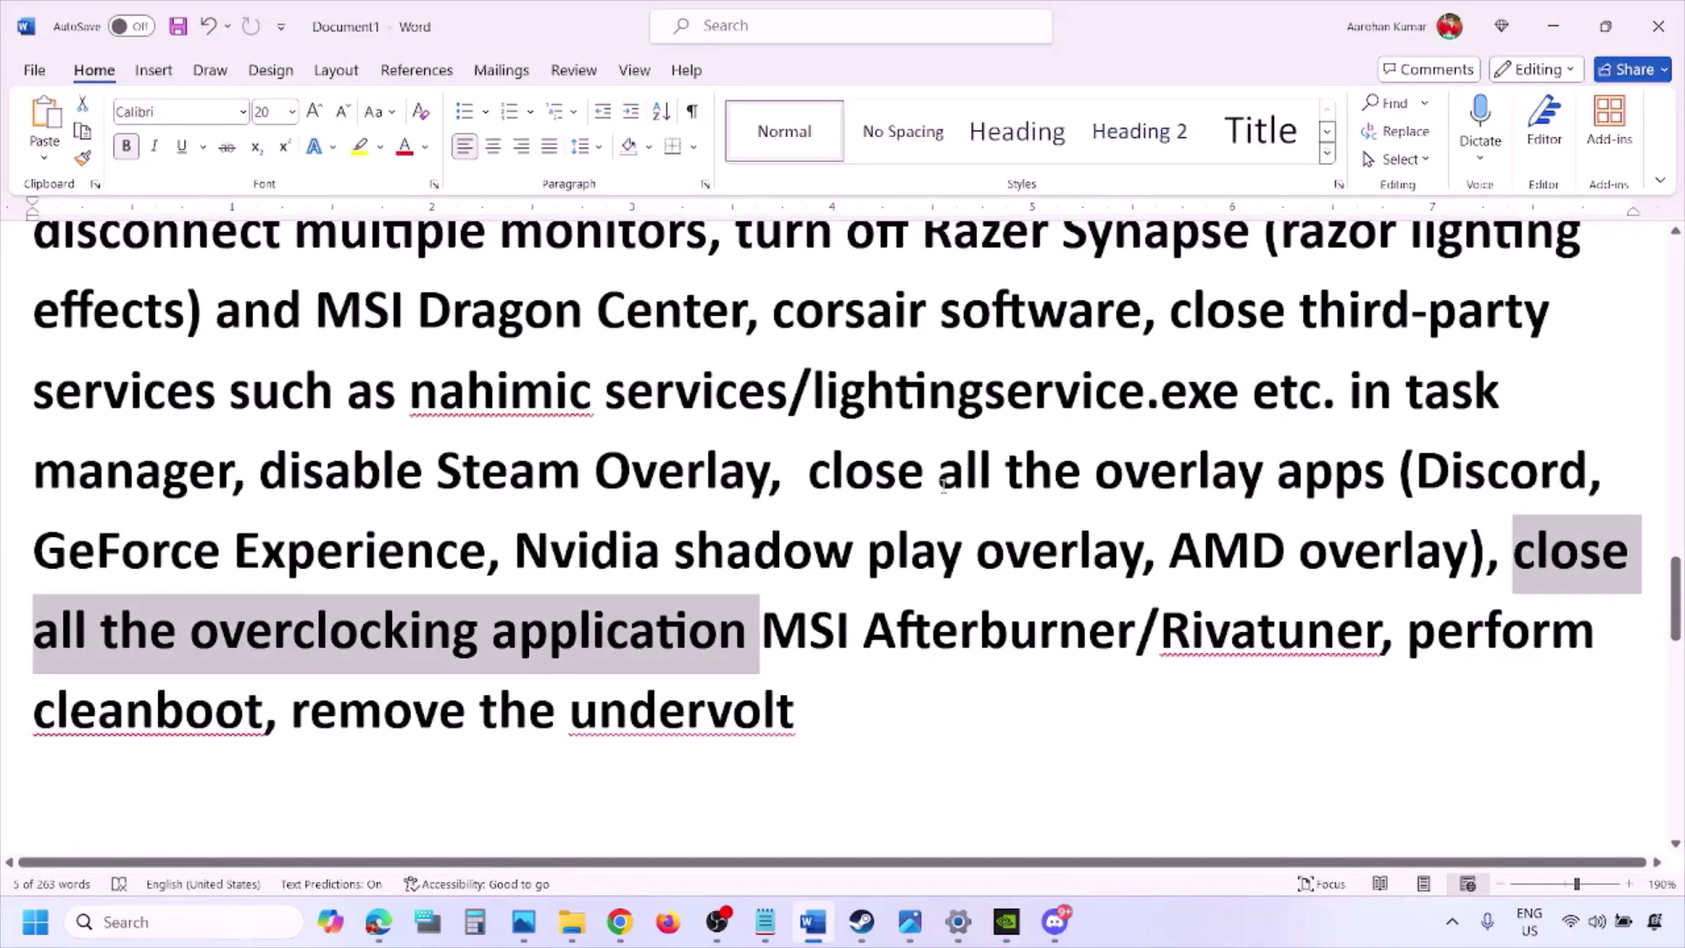
scroll(1206, 355, up, 2)
scroll(1053, 439, down, 2)
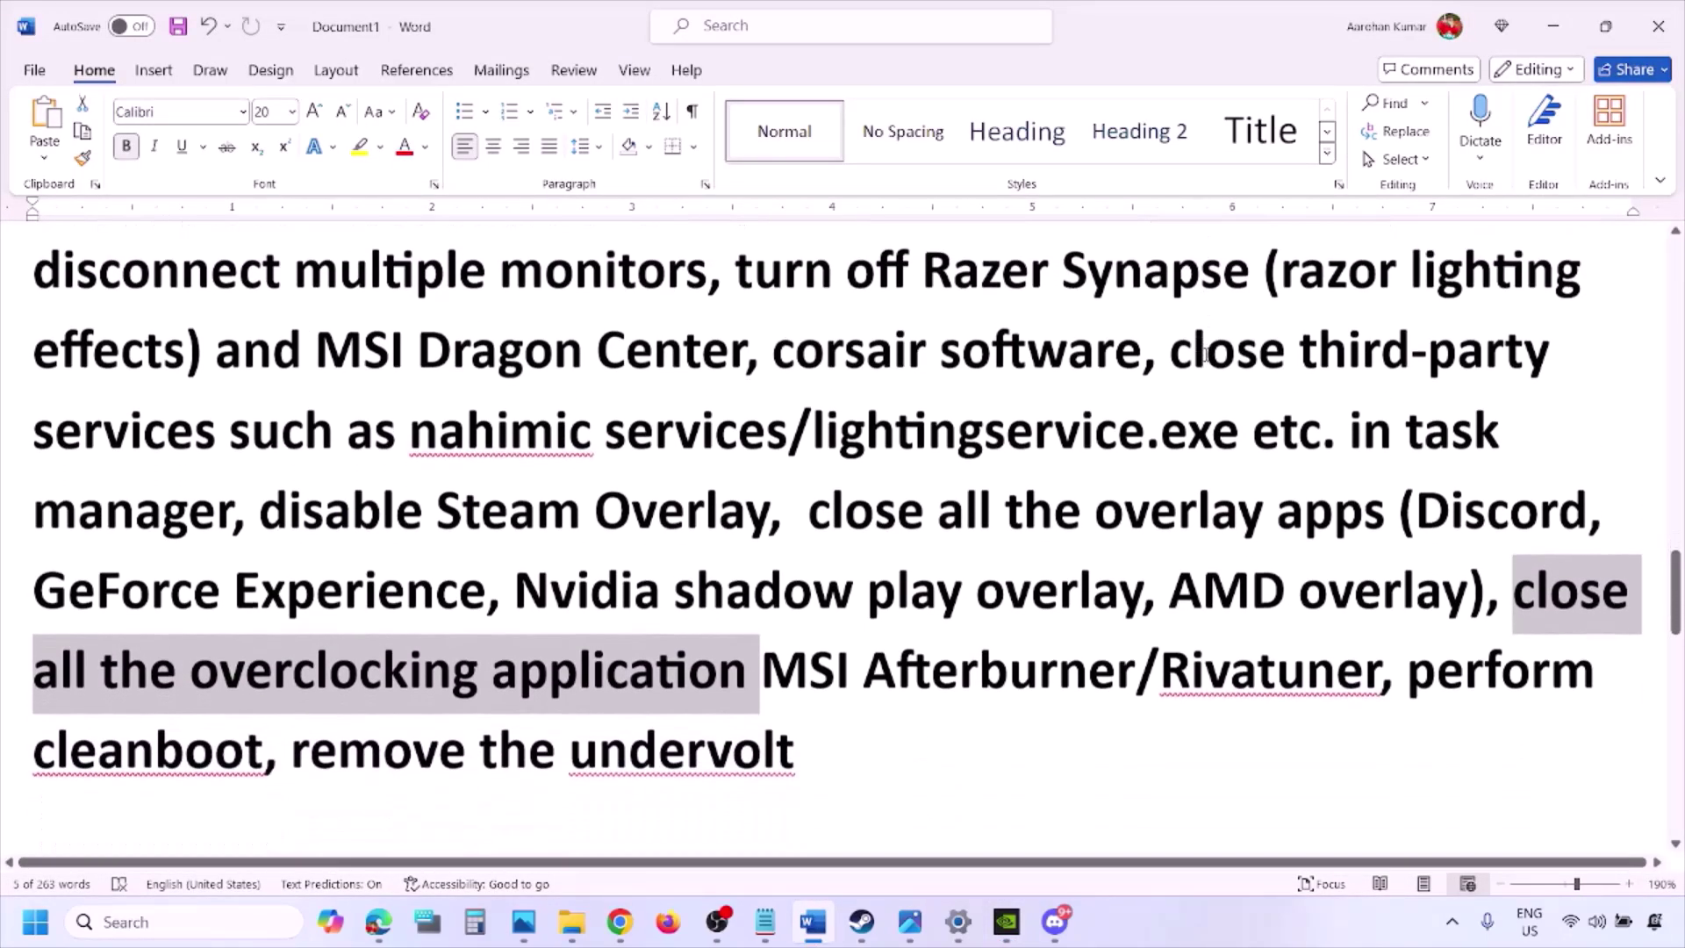
drag(832, 513, 1316, 525)
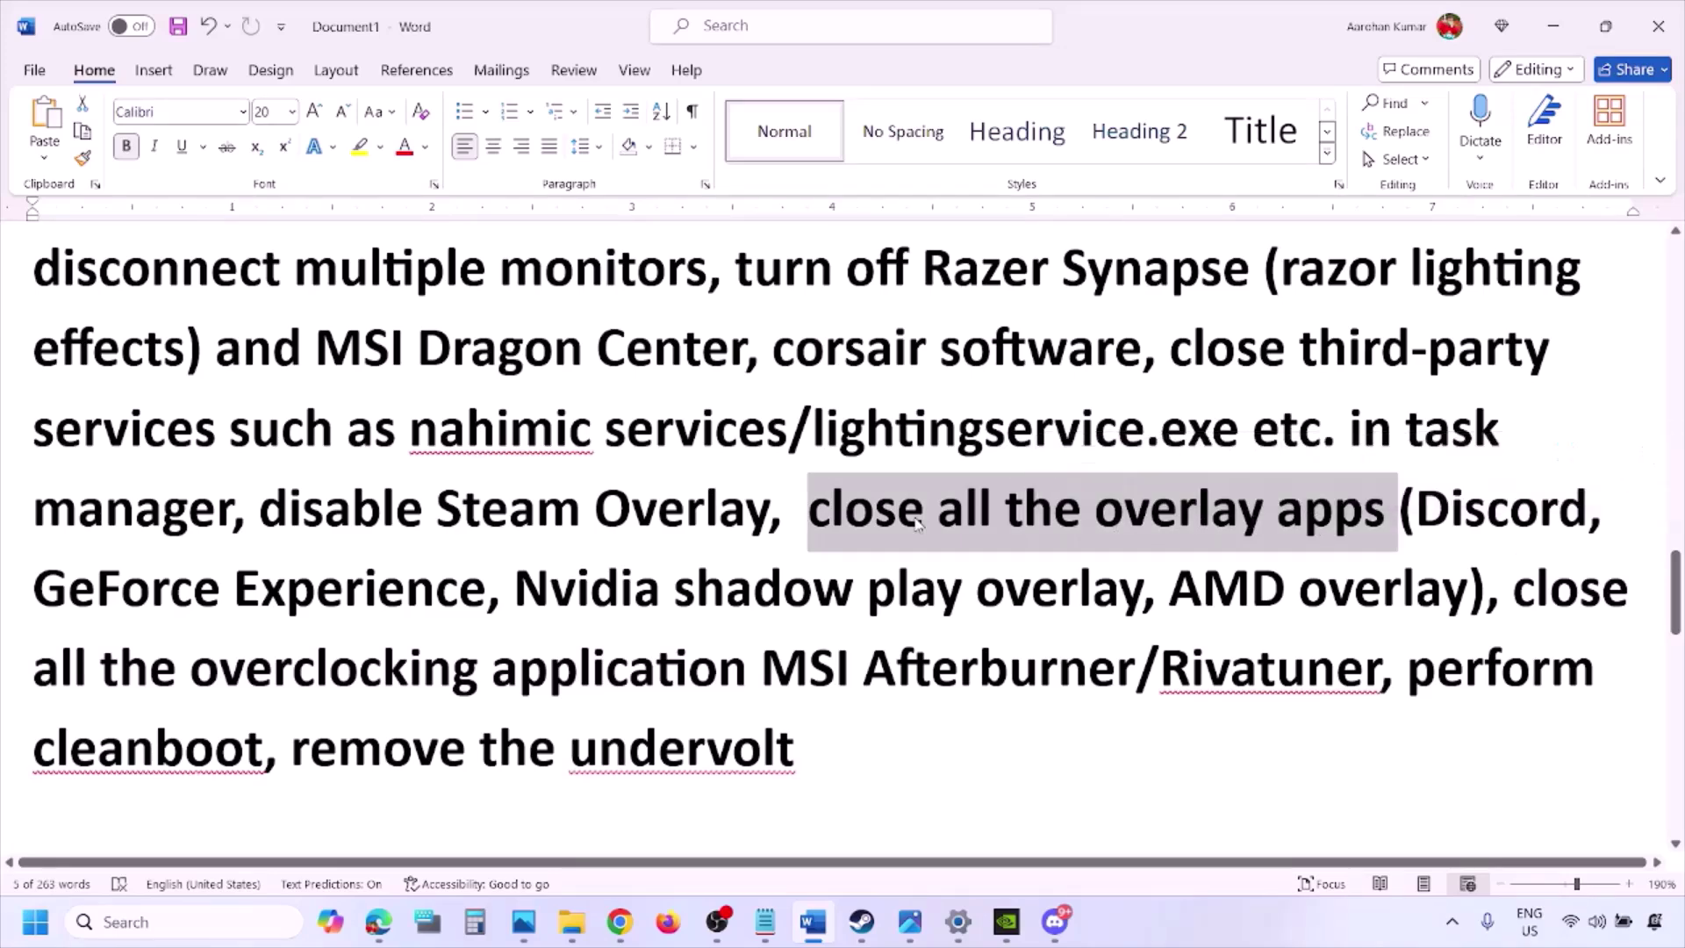
click(855, 514)
drag(811, 512, 1395, 518)
- Exit the overlay apps running in the background, including Discord, NVIDIA GeForce Experience, and G HUB
click(1453, 926)
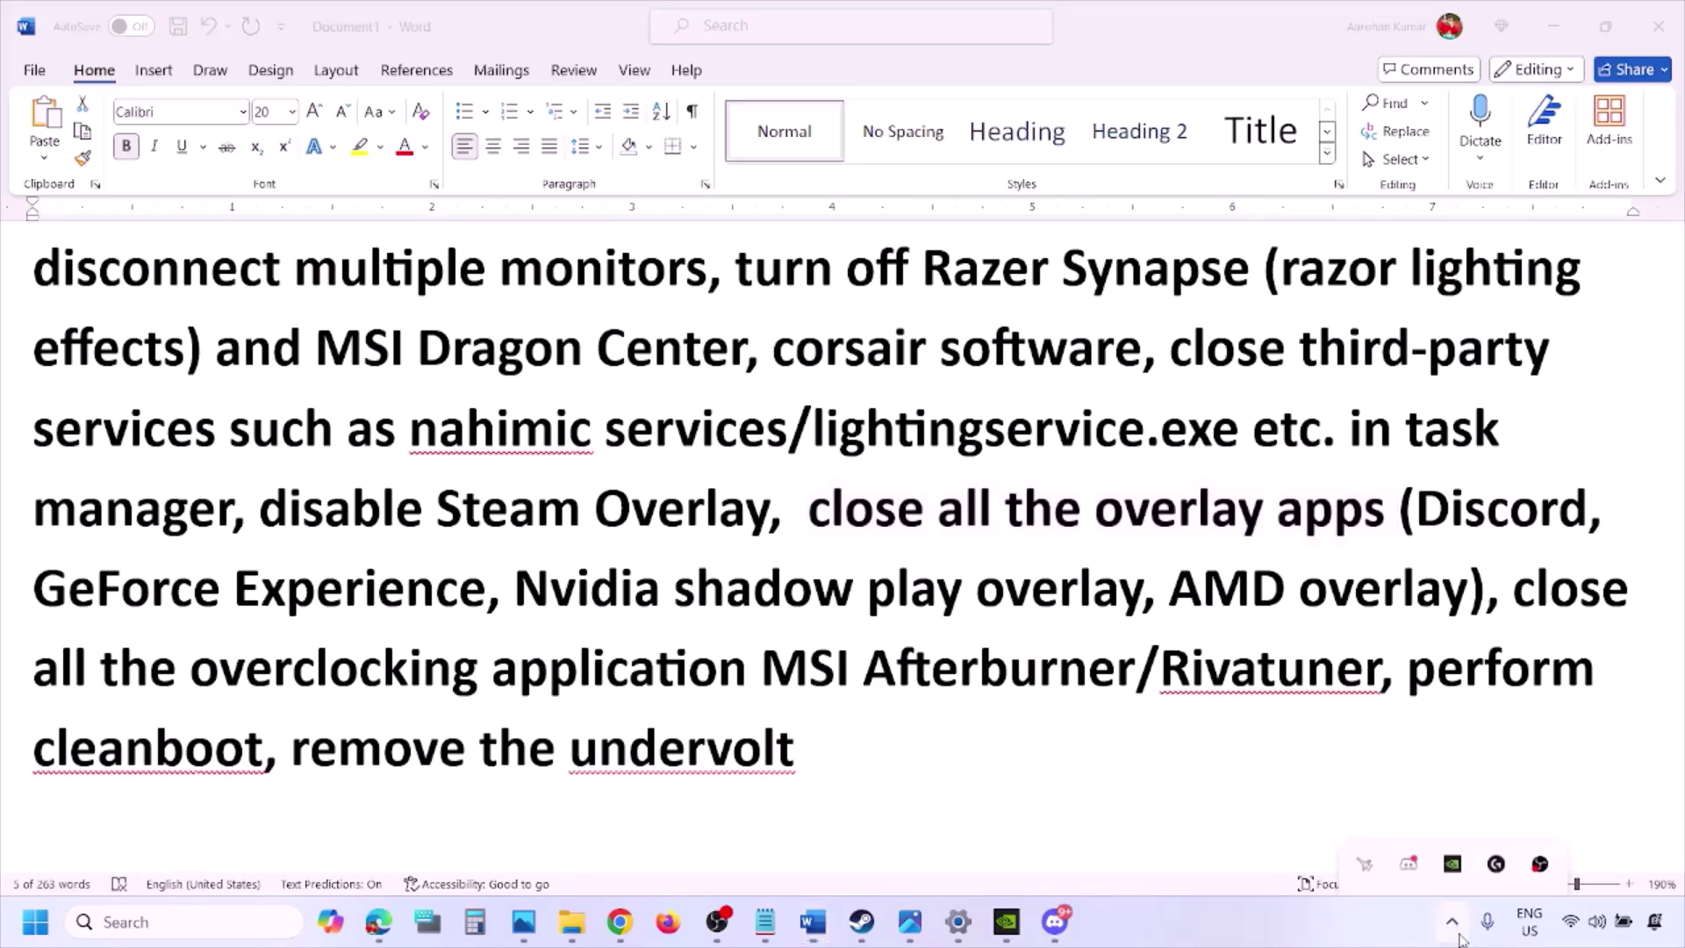
right_click(1411, 820)
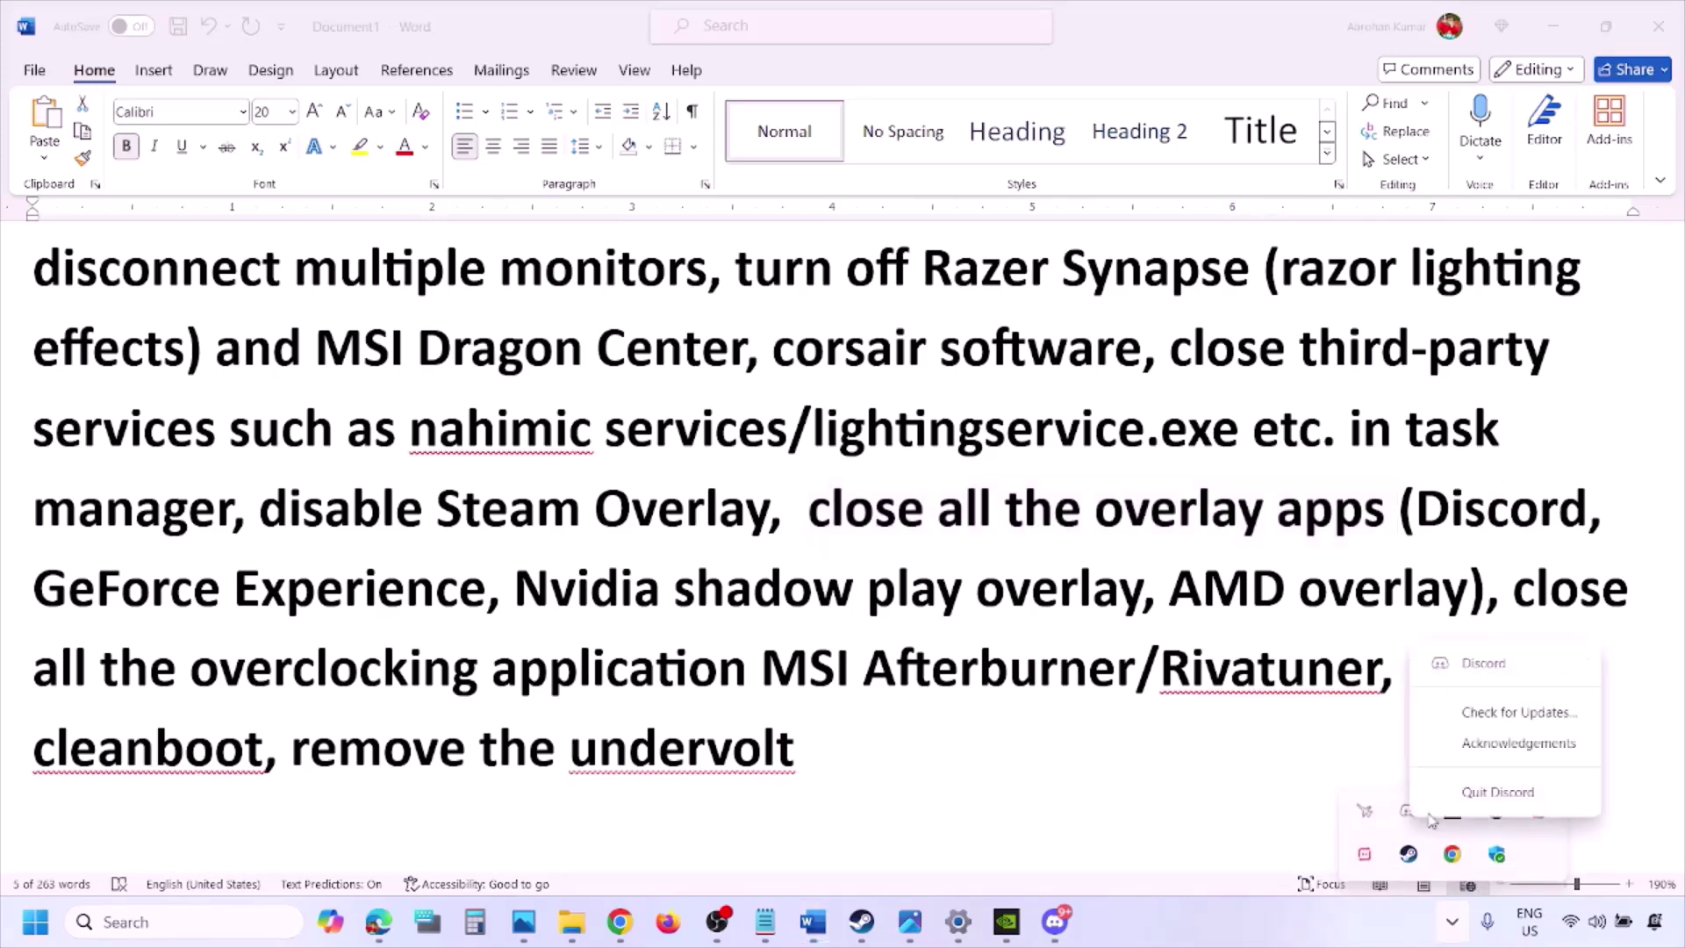
click(1490, 793)
right_click(1407, 822)
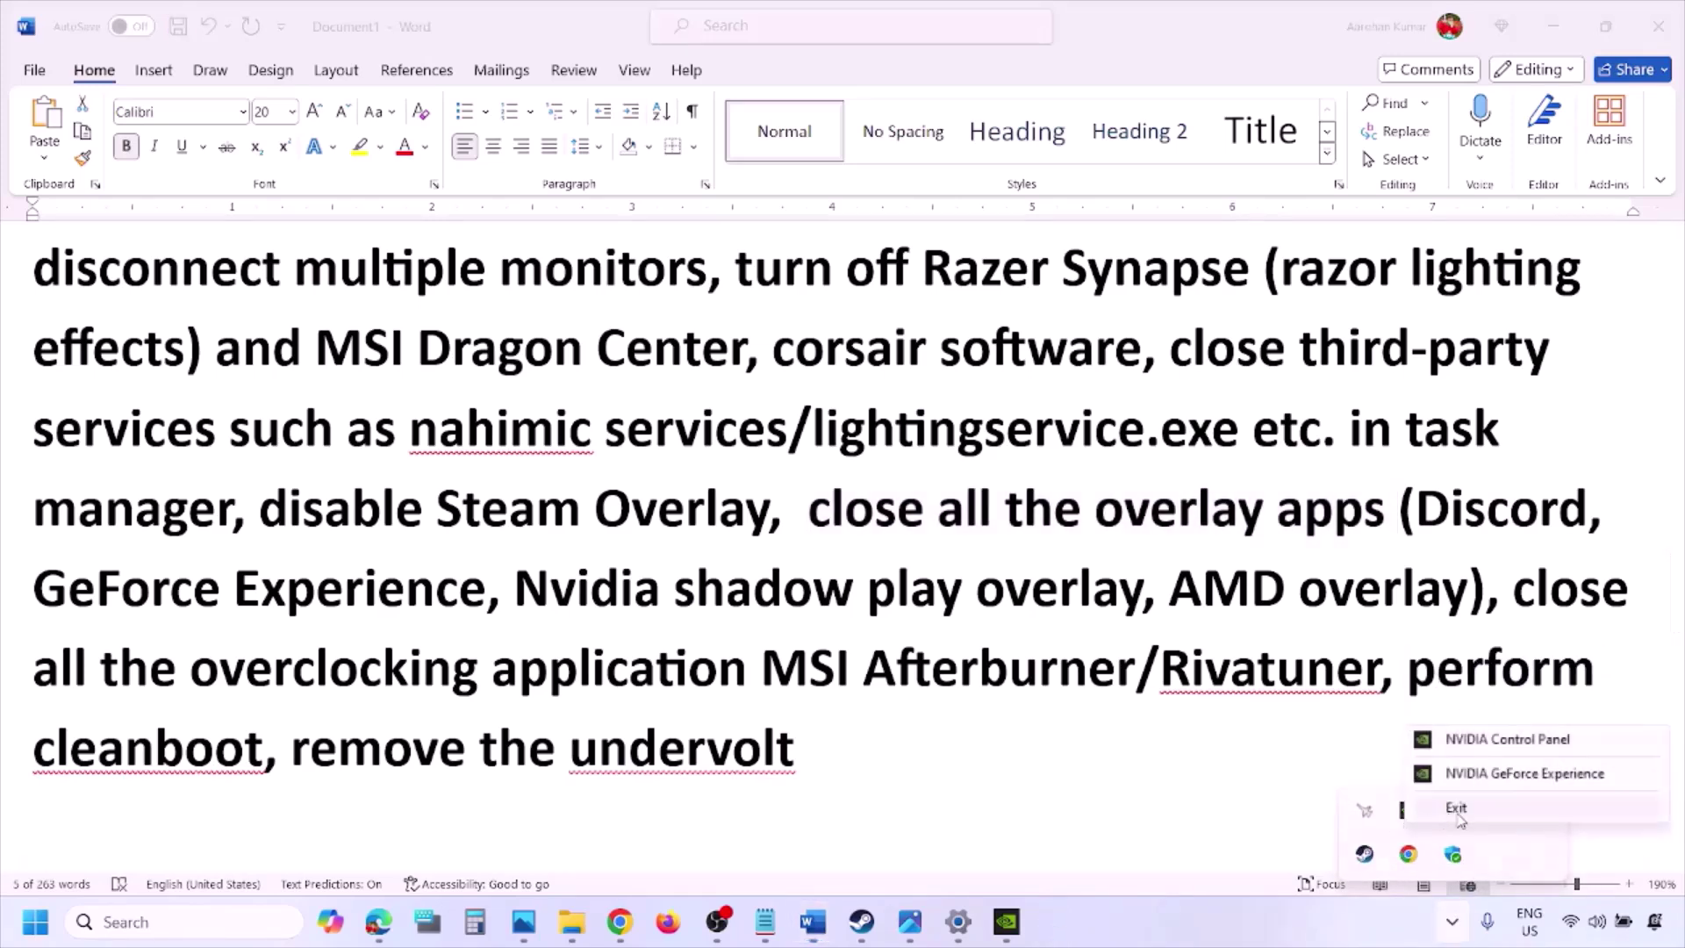
click(1459, 807)
right_click(1408, 816)
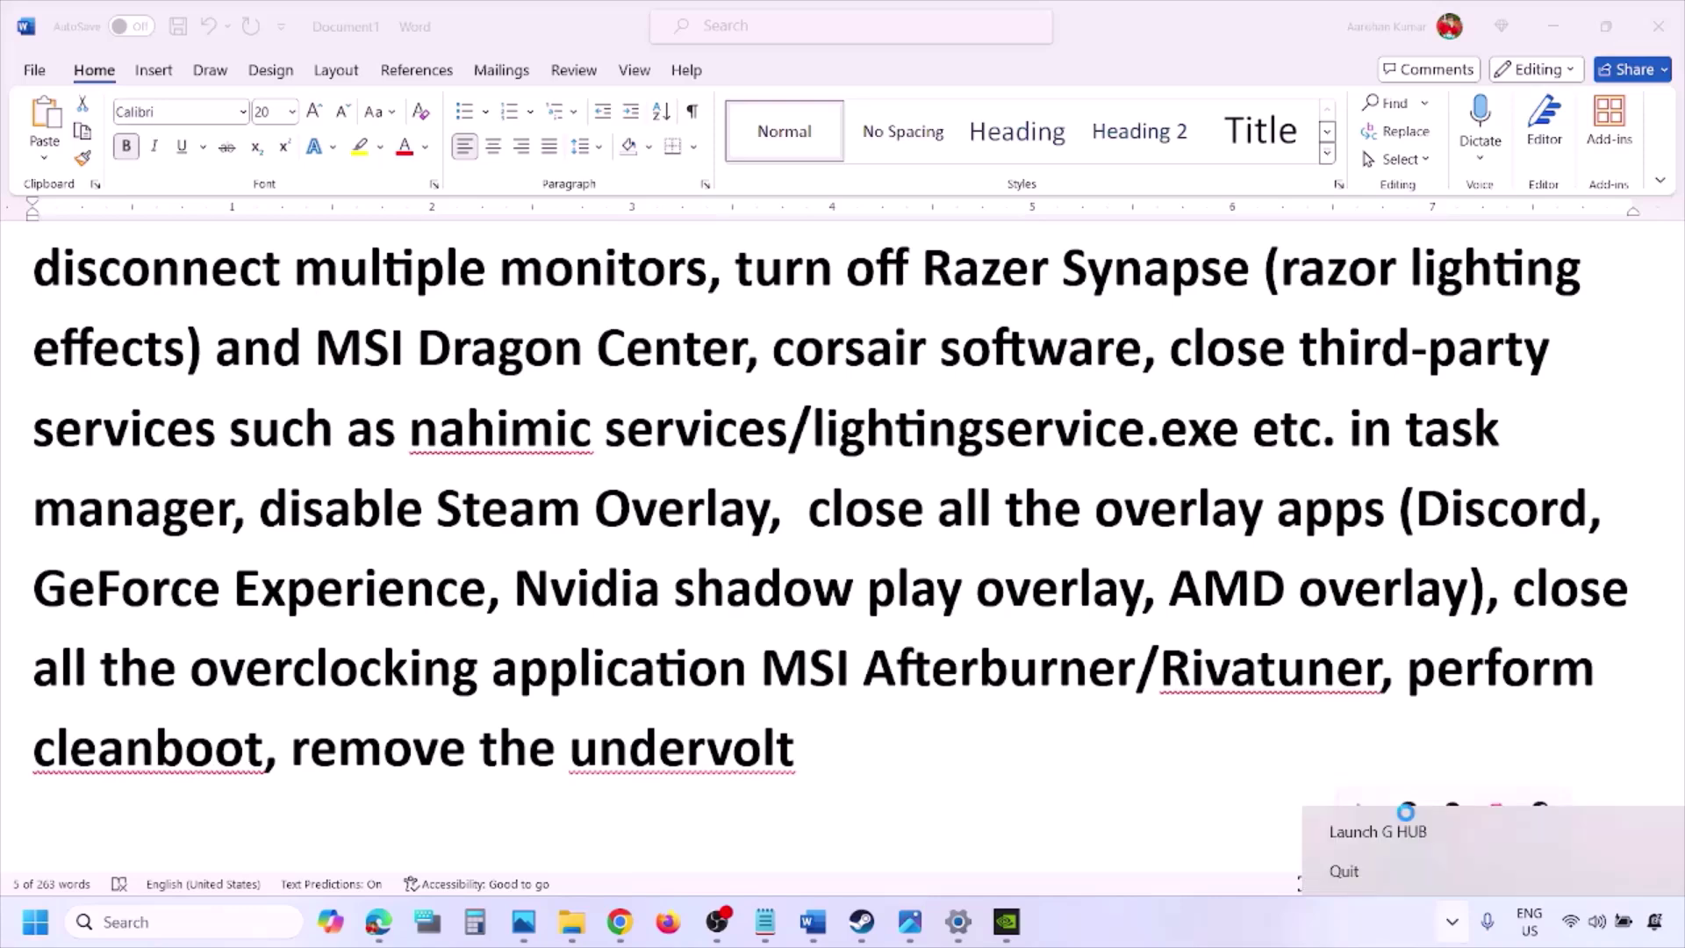
click(1394, 872)
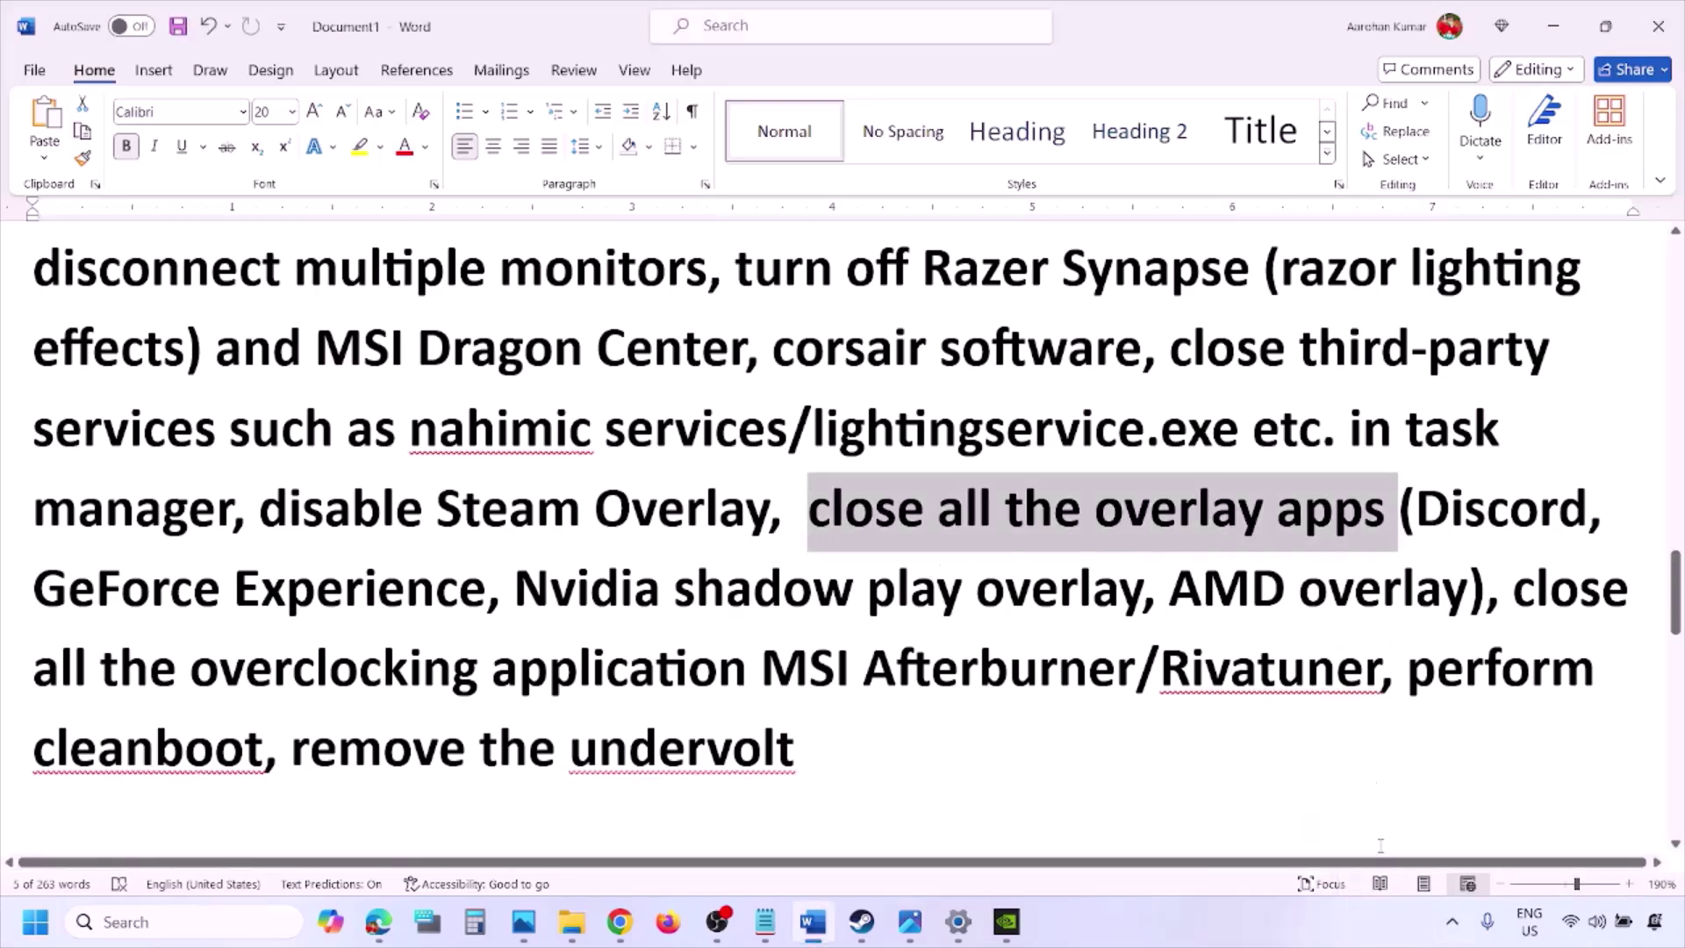
click(1452, 922)
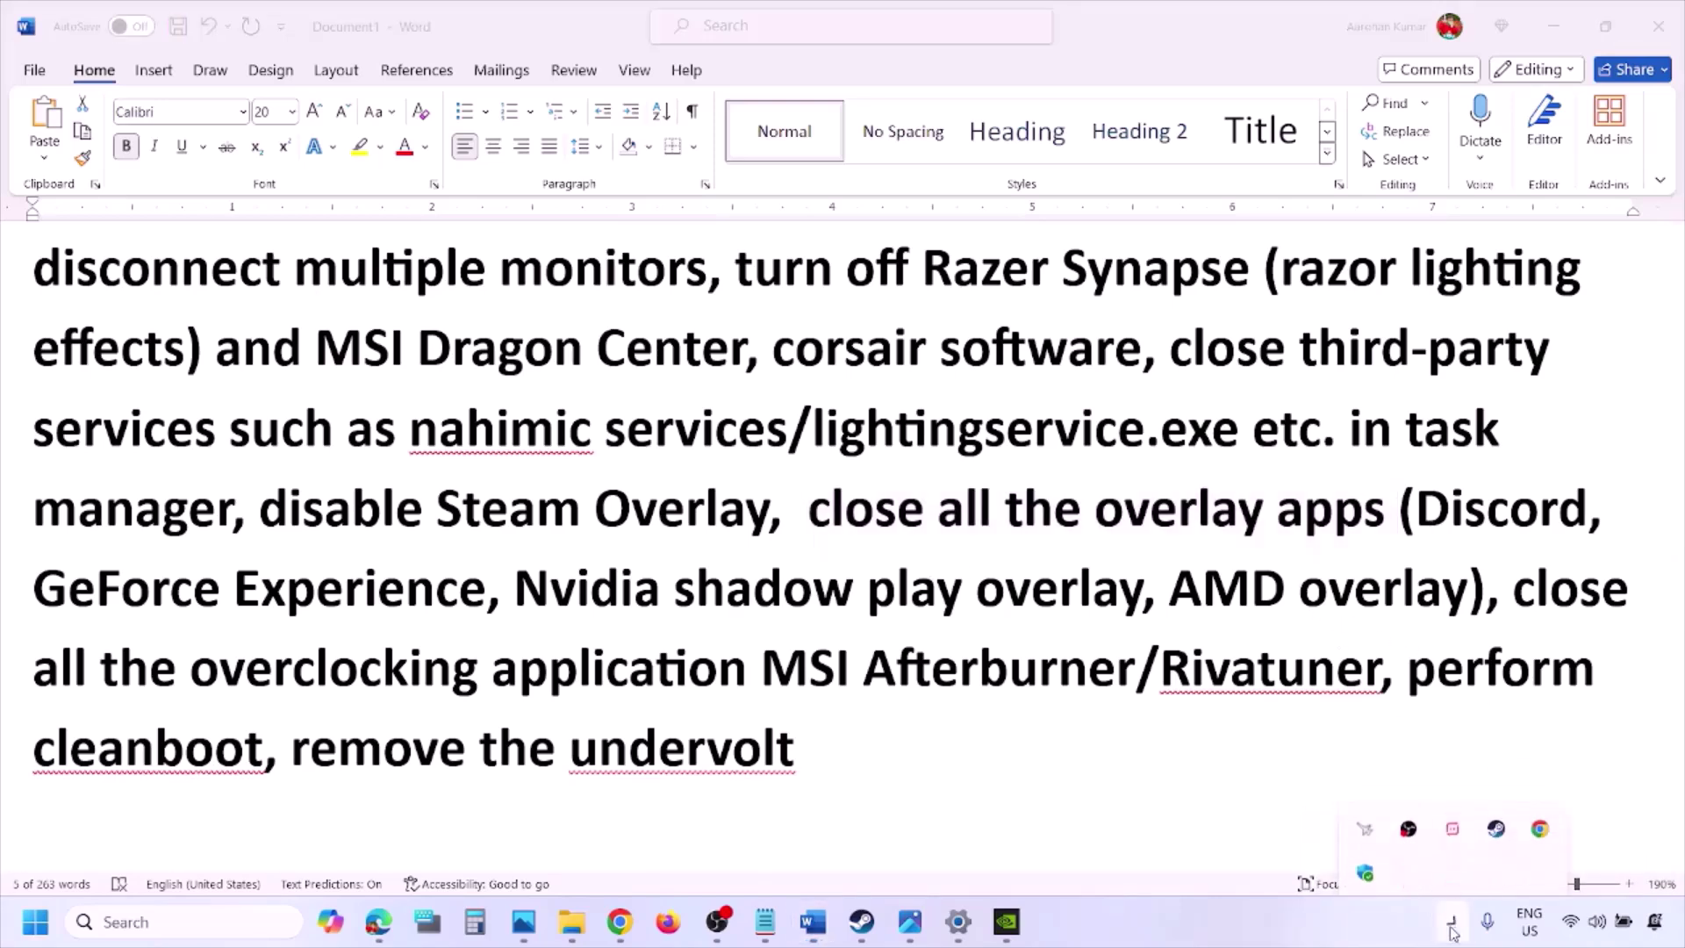
right_click(1452, 812)
click(1496, 803)
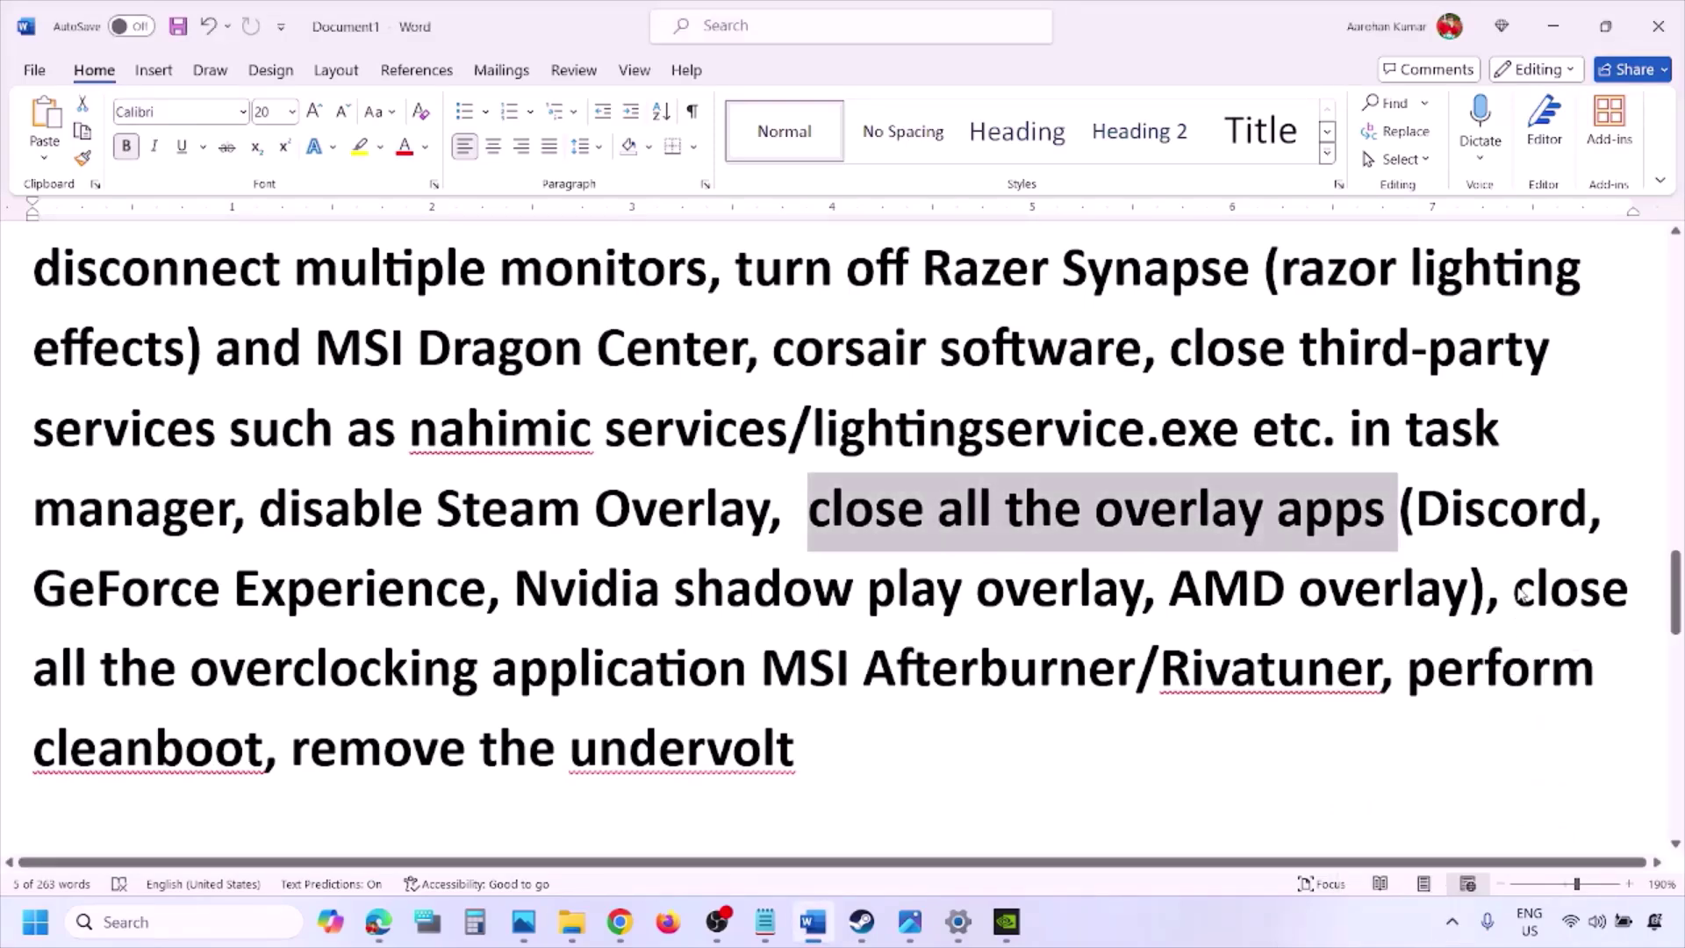
- Highlight the Step 9 advice on overclocking applications, including Rivatuner, and close the overclocking utility running in the background
drag(1516, 592, 809, 671)
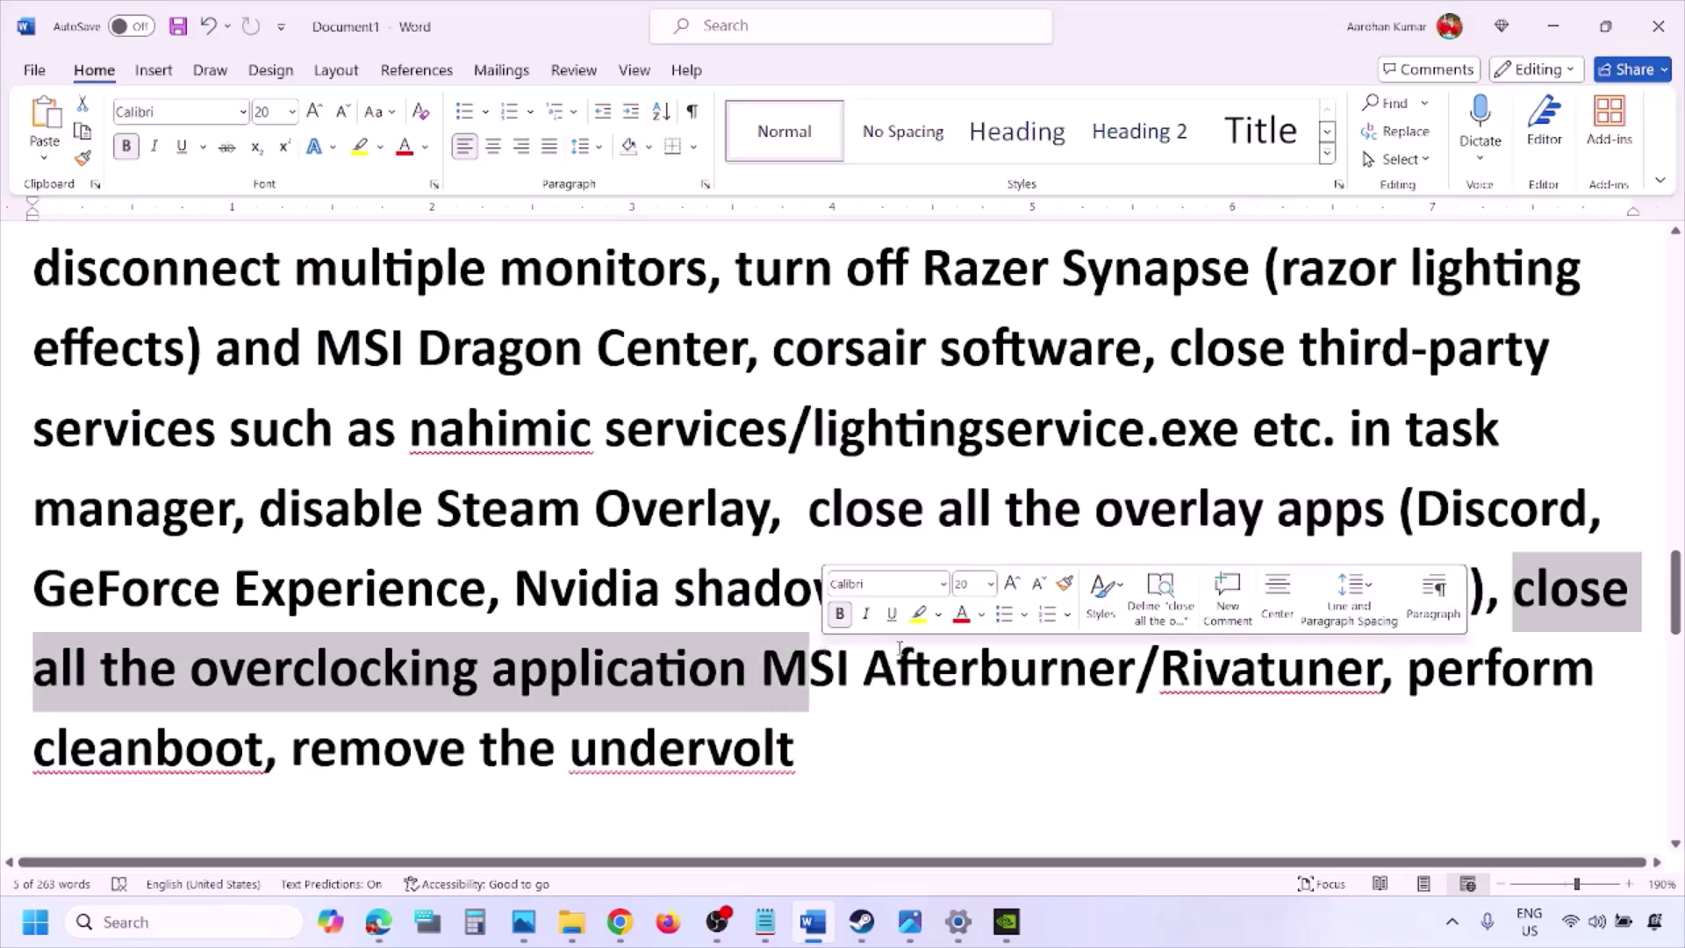
click(1459, 912)
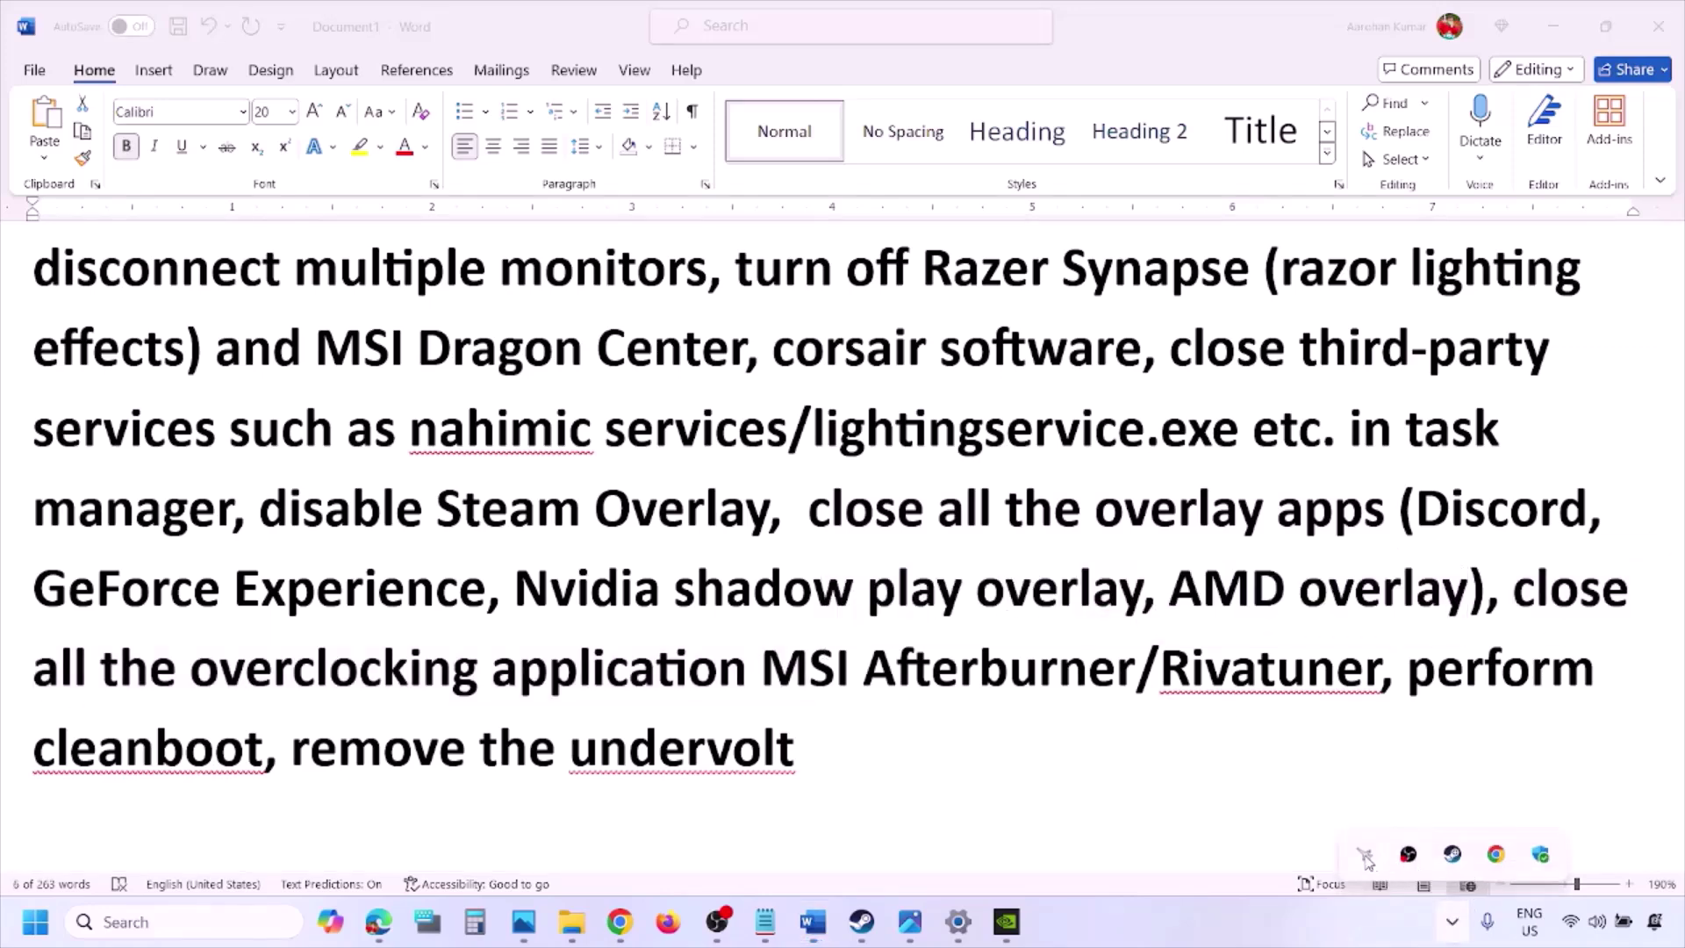
right_click(1363, 856)
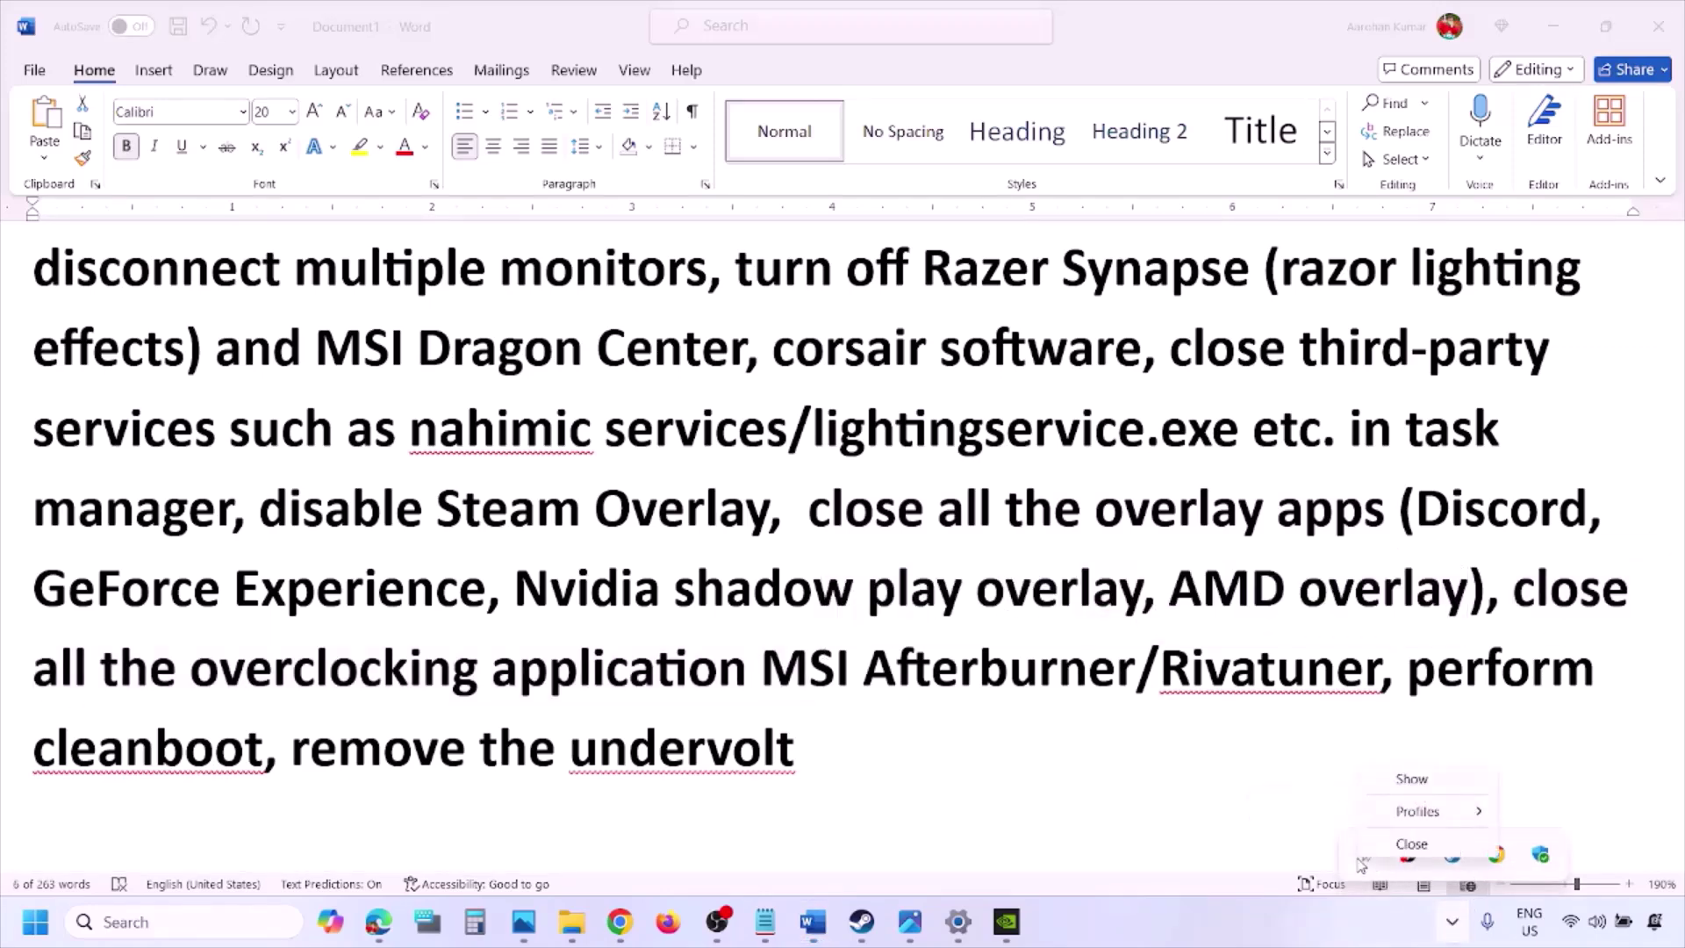
click(1420, 845)
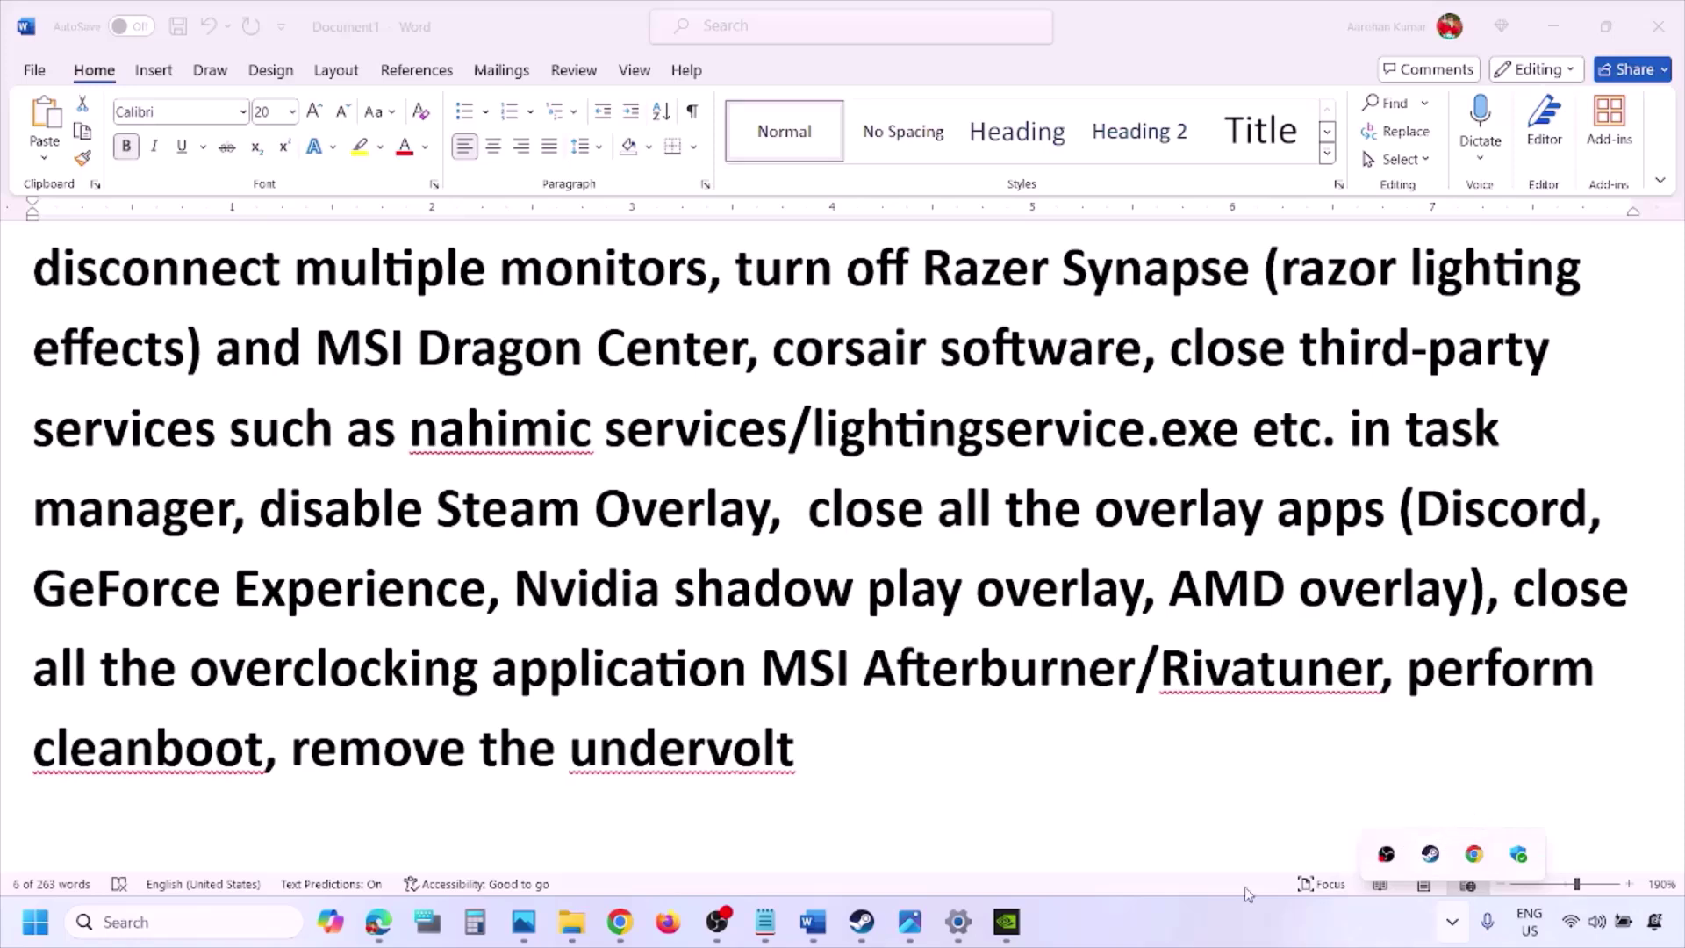
click(1199, 611)
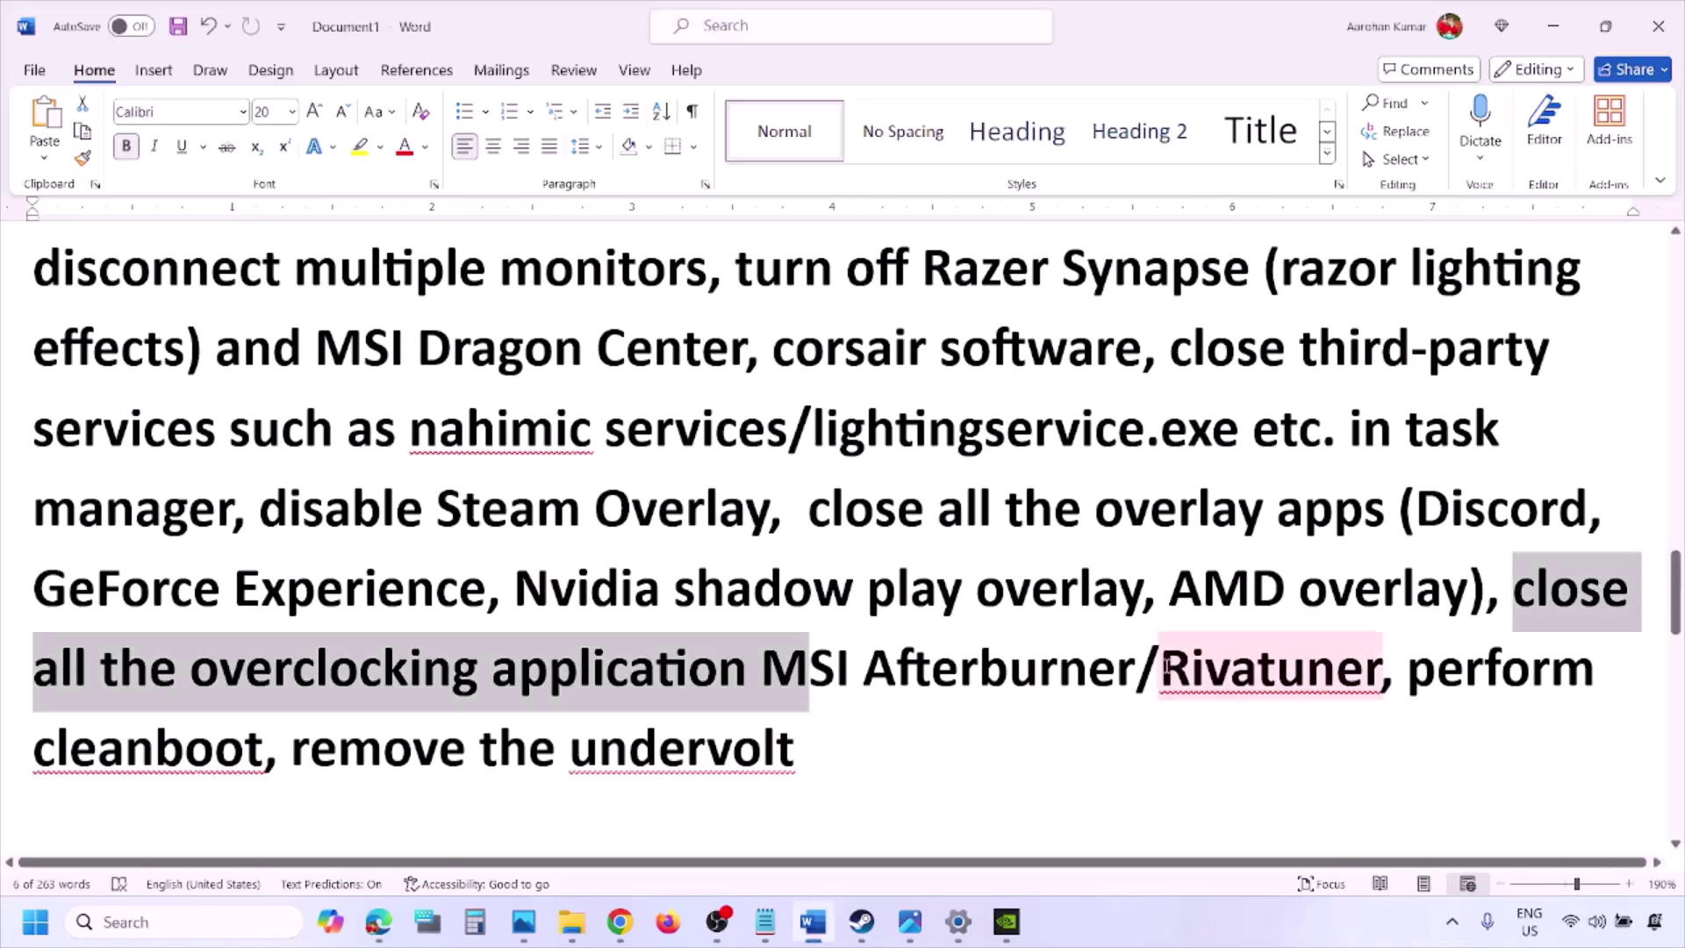
double_click(1242, 663)
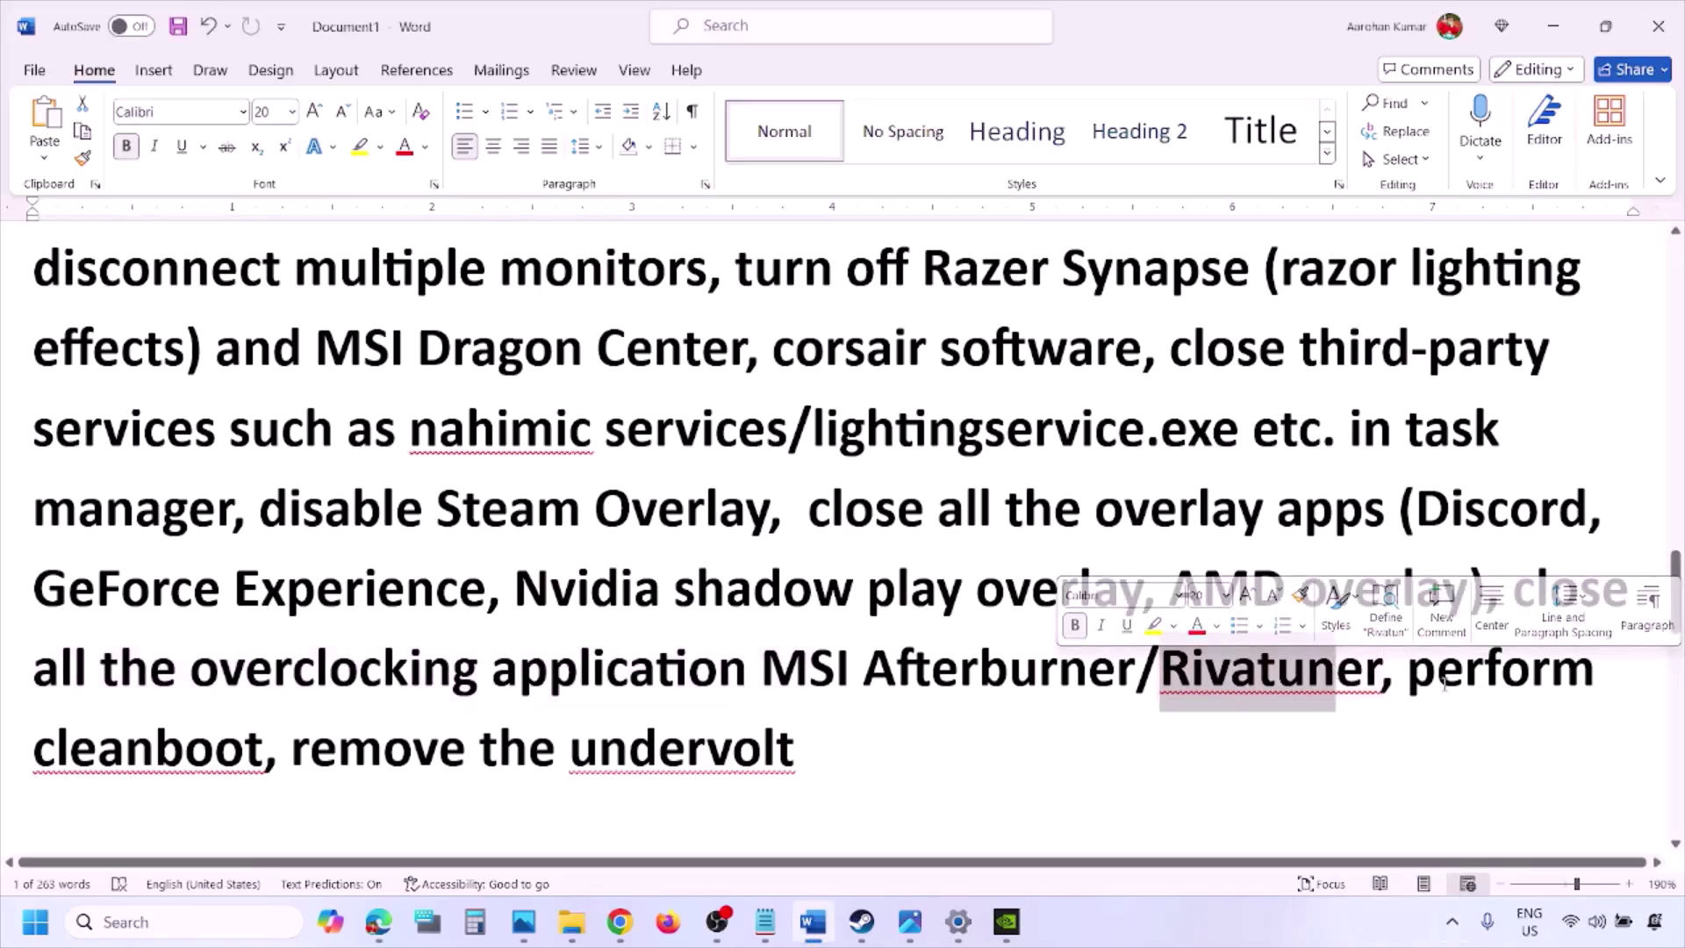
- Highlight the clean boot advice in Step 9, then find and open System Configuration through a Windows search
drag(1409, 676, 1549, 680)
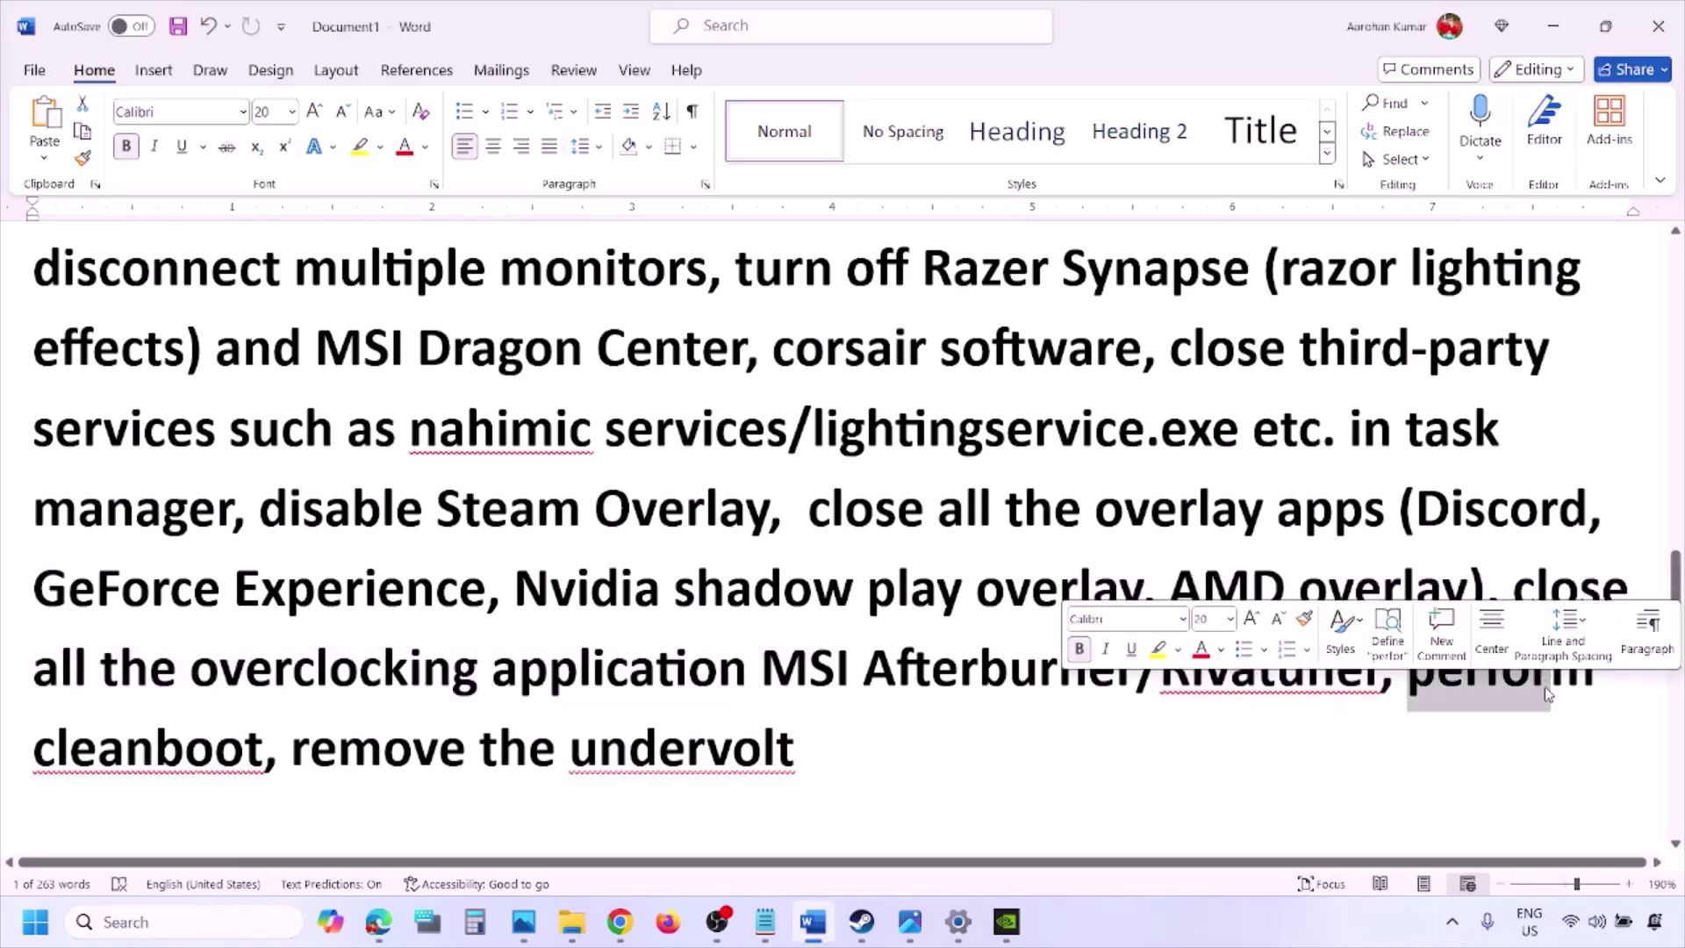
click(99, 917)
text(ystem)
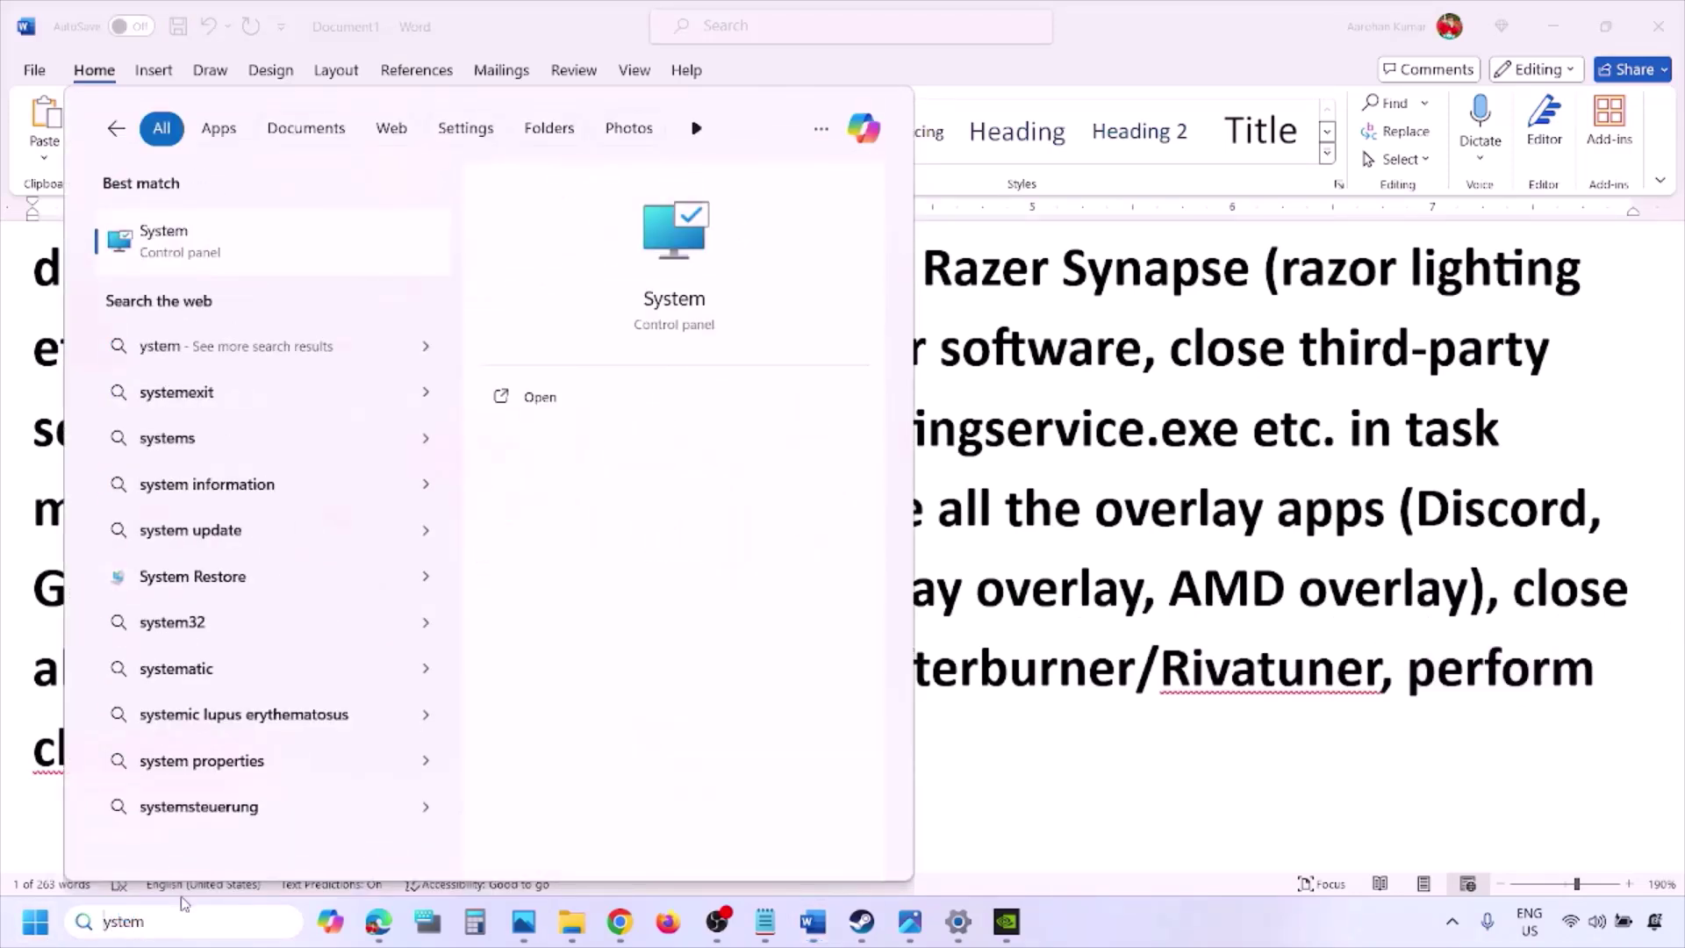
text(s)
click(265, 249)
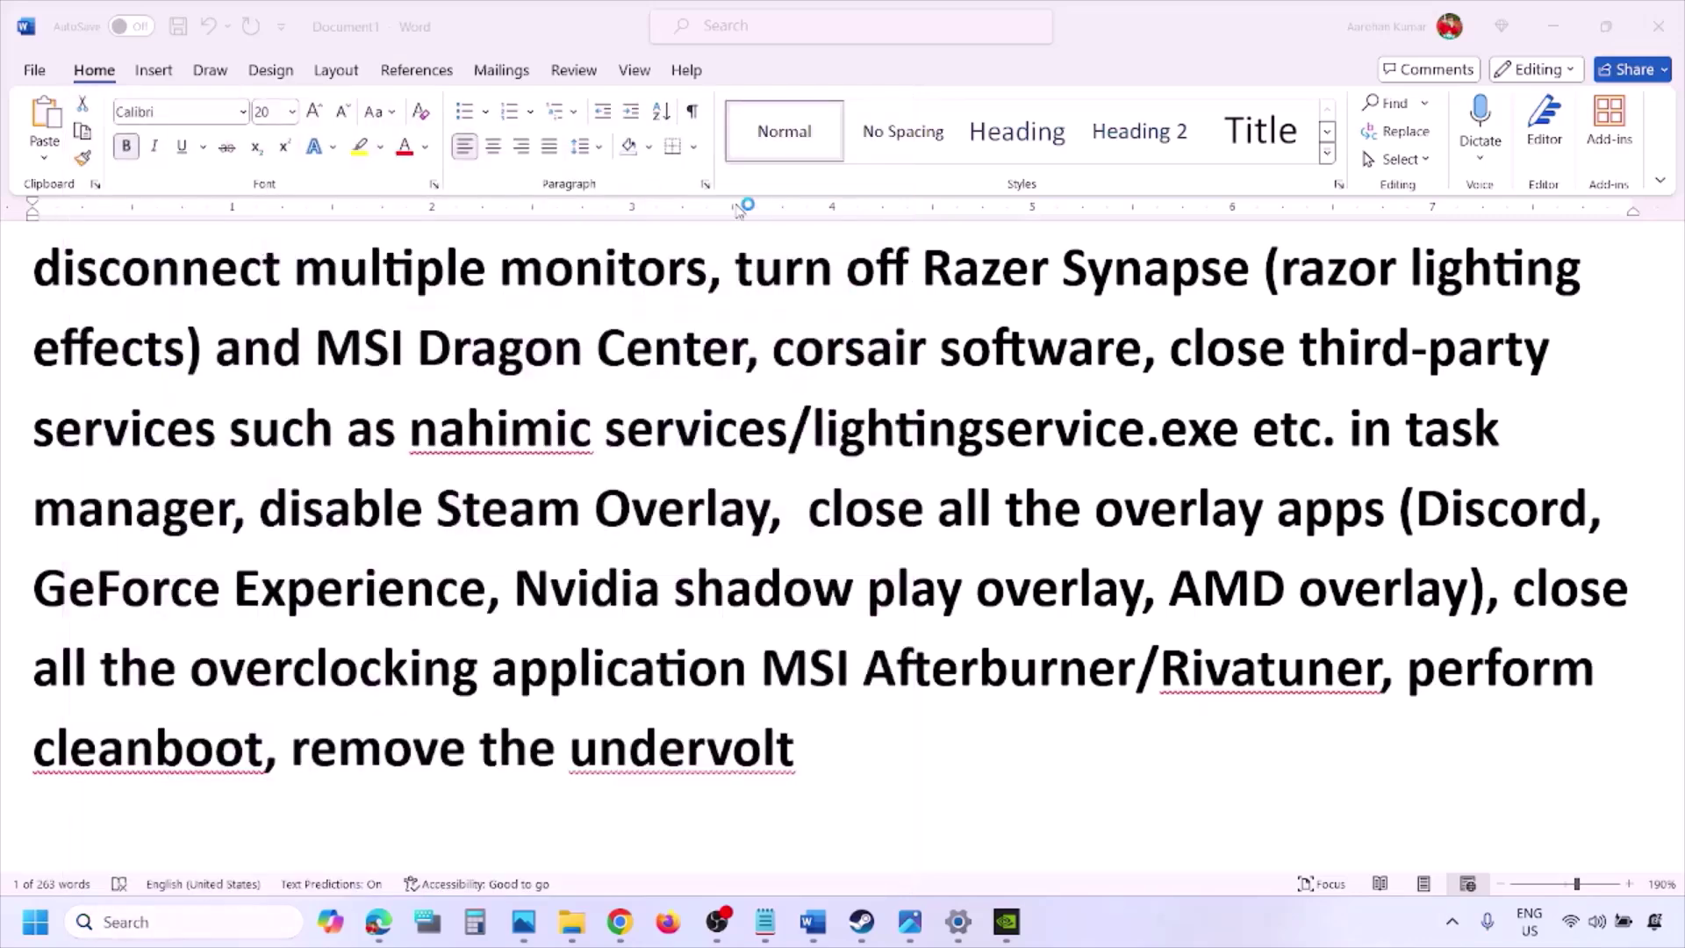
- Hide all Microsoft services in System Configuration's services list and accept the configuration
click(694, 292)
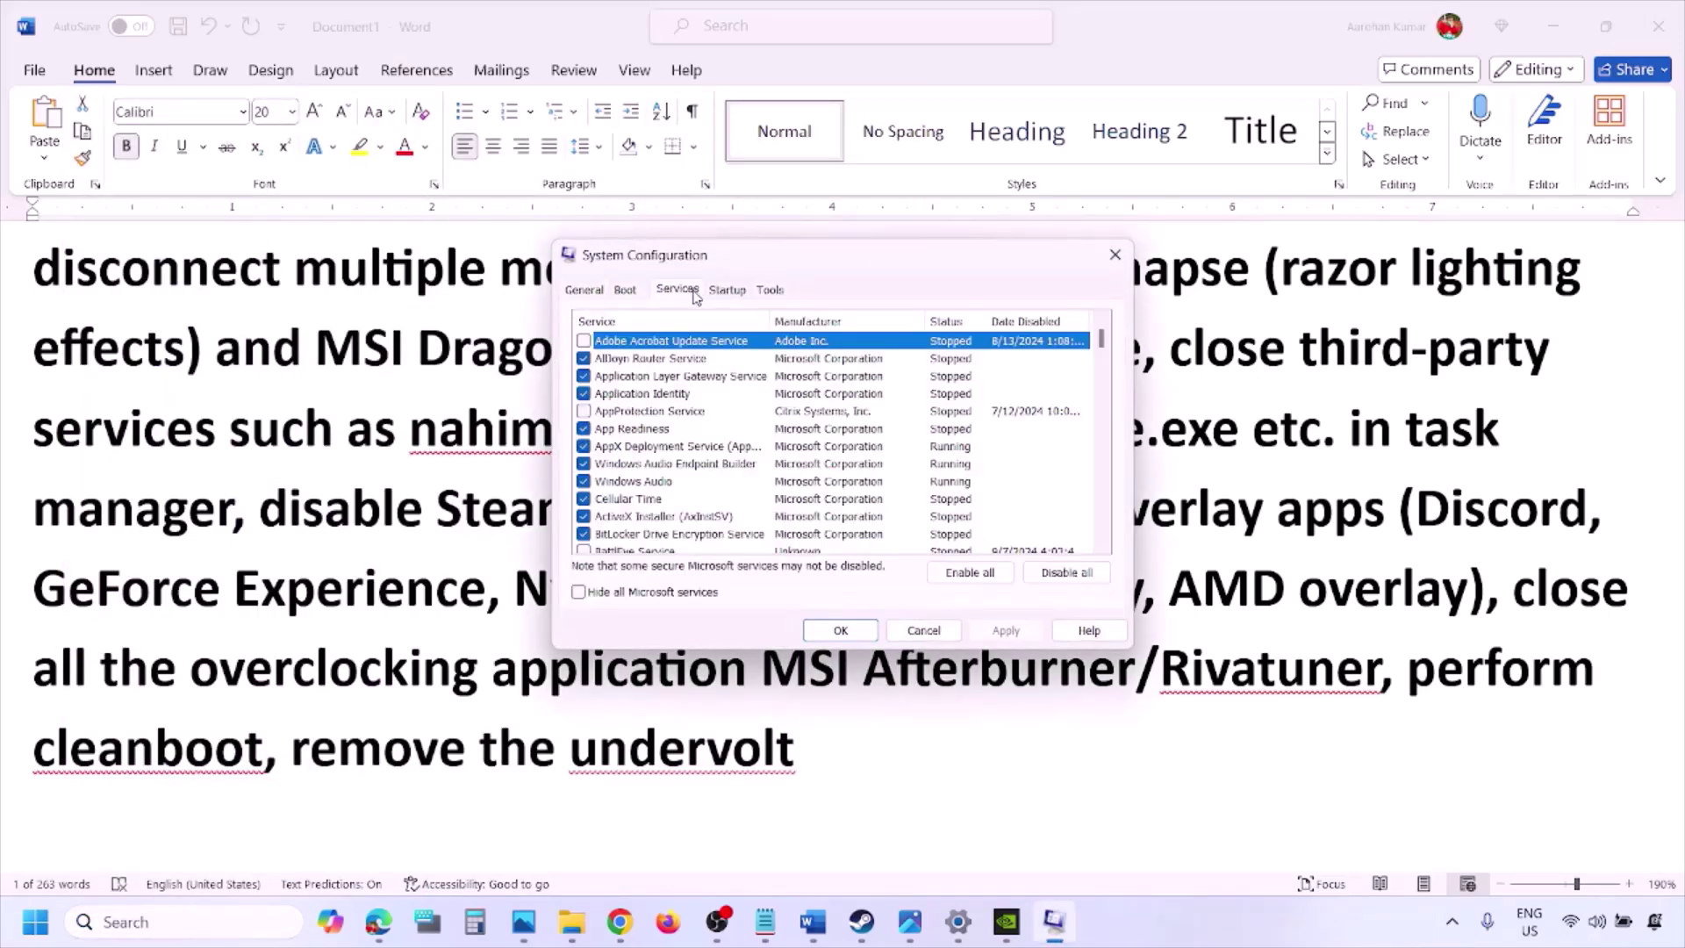
click(579, 594)
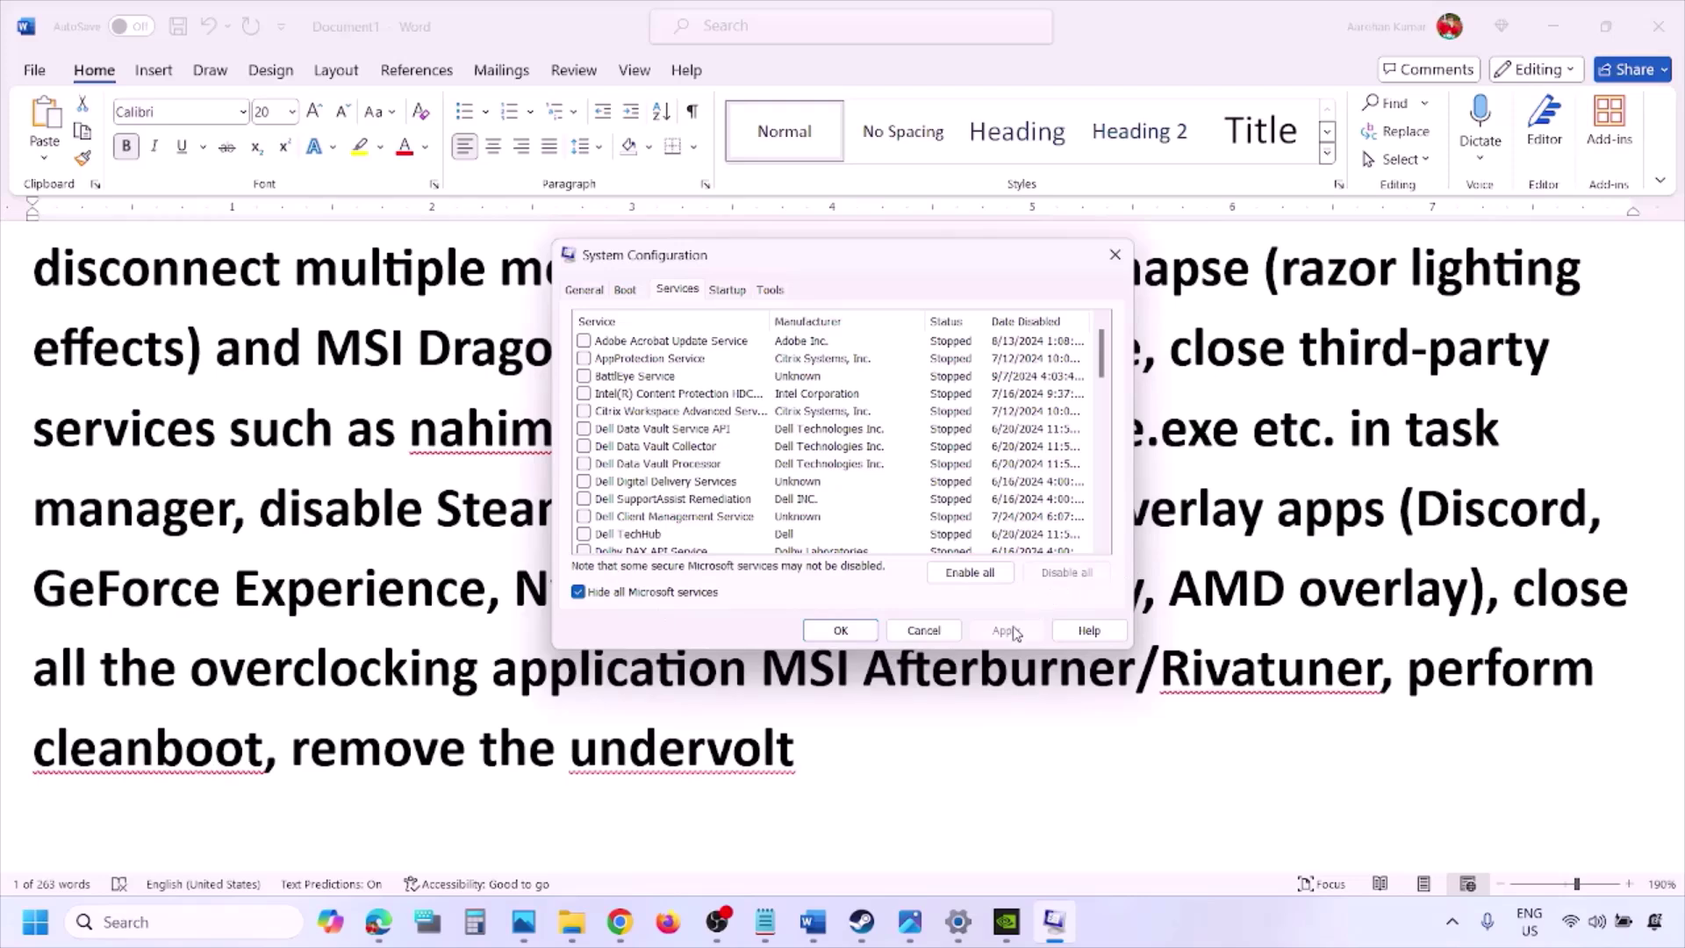
click(856, 628)
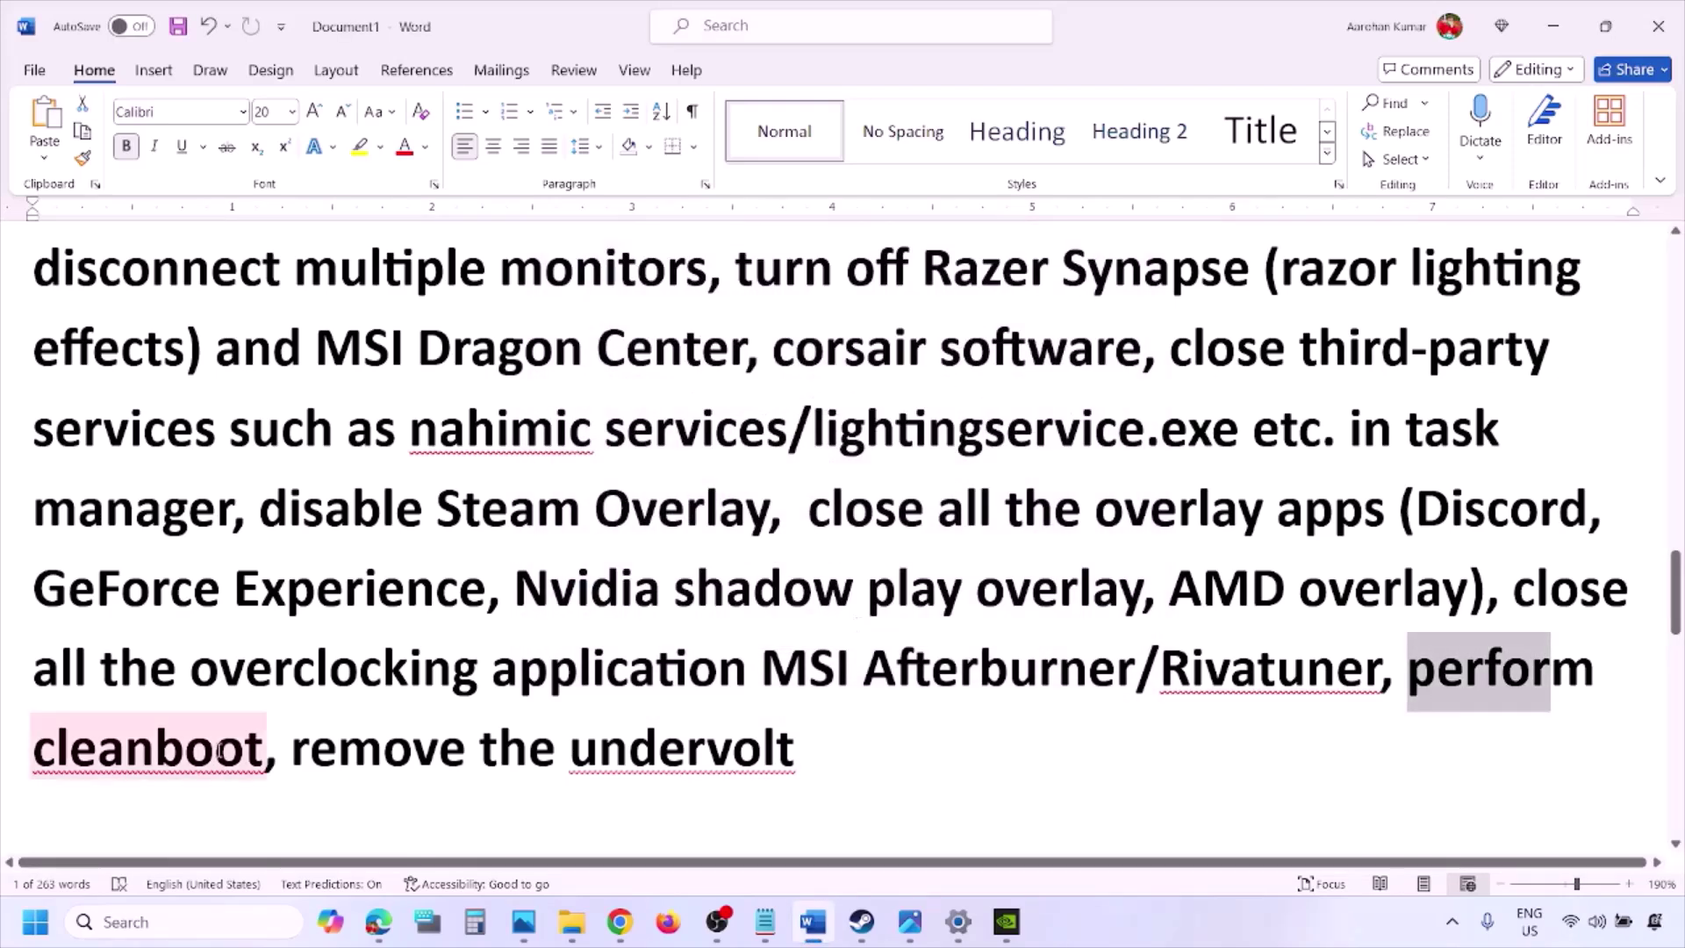
- Highlight "remove the undervolt" in Step 9 and the Step 10 heading about increasing the virtual memory
drag(297, 752, 790, 750)
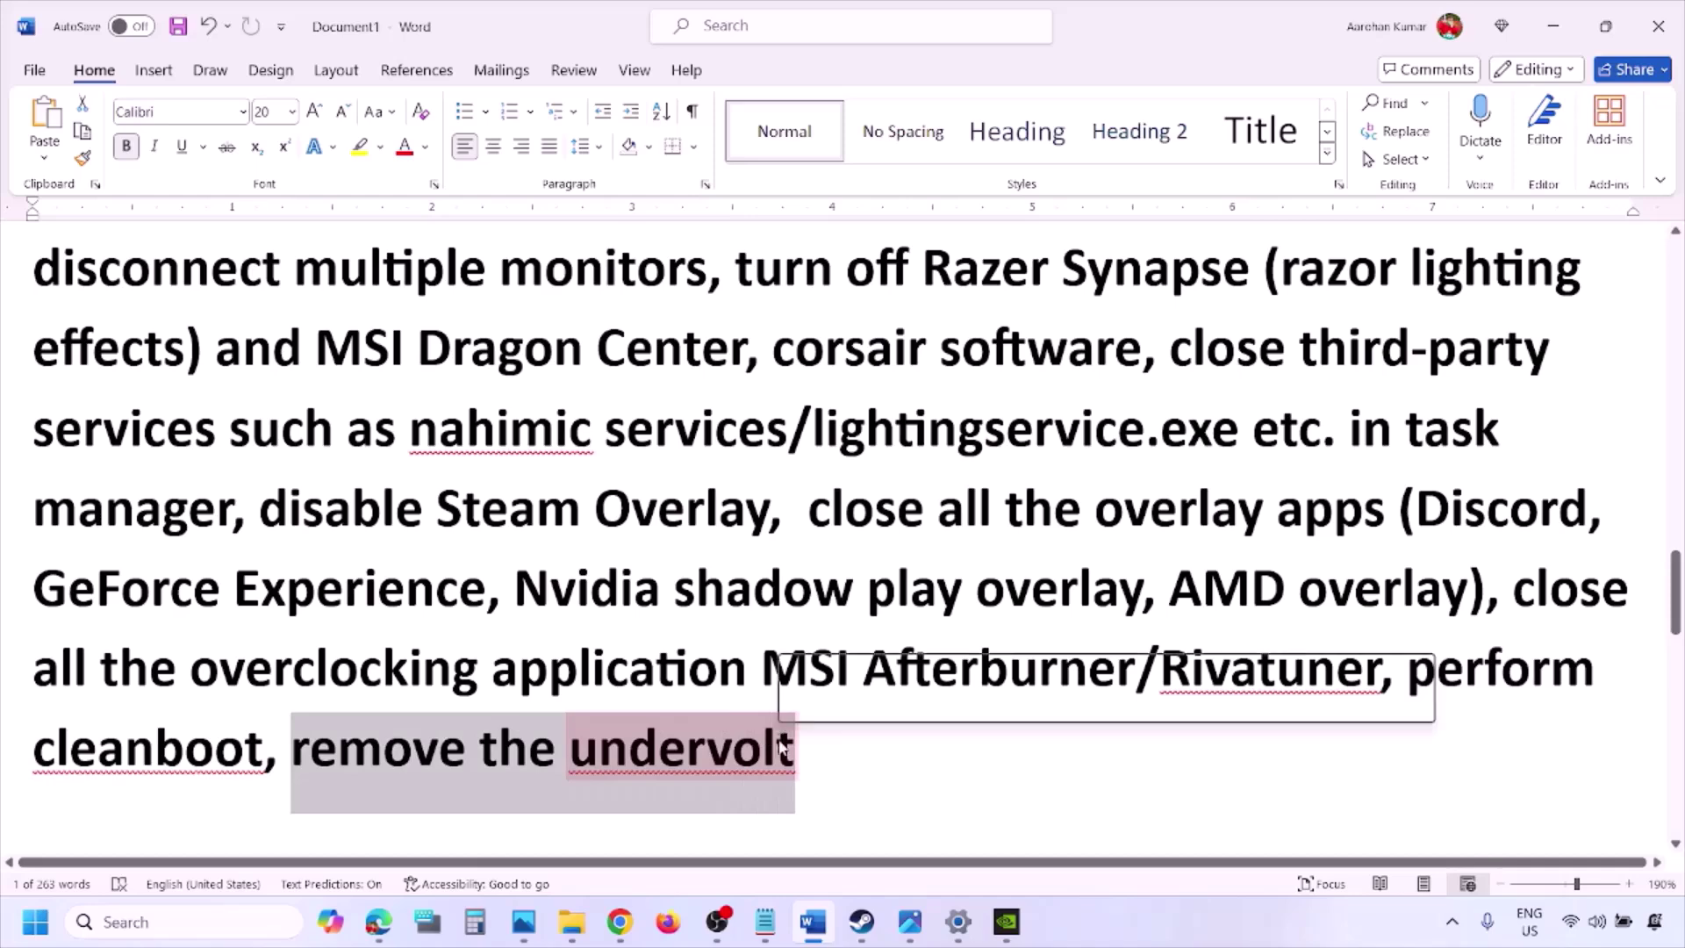
click(1054, 748)
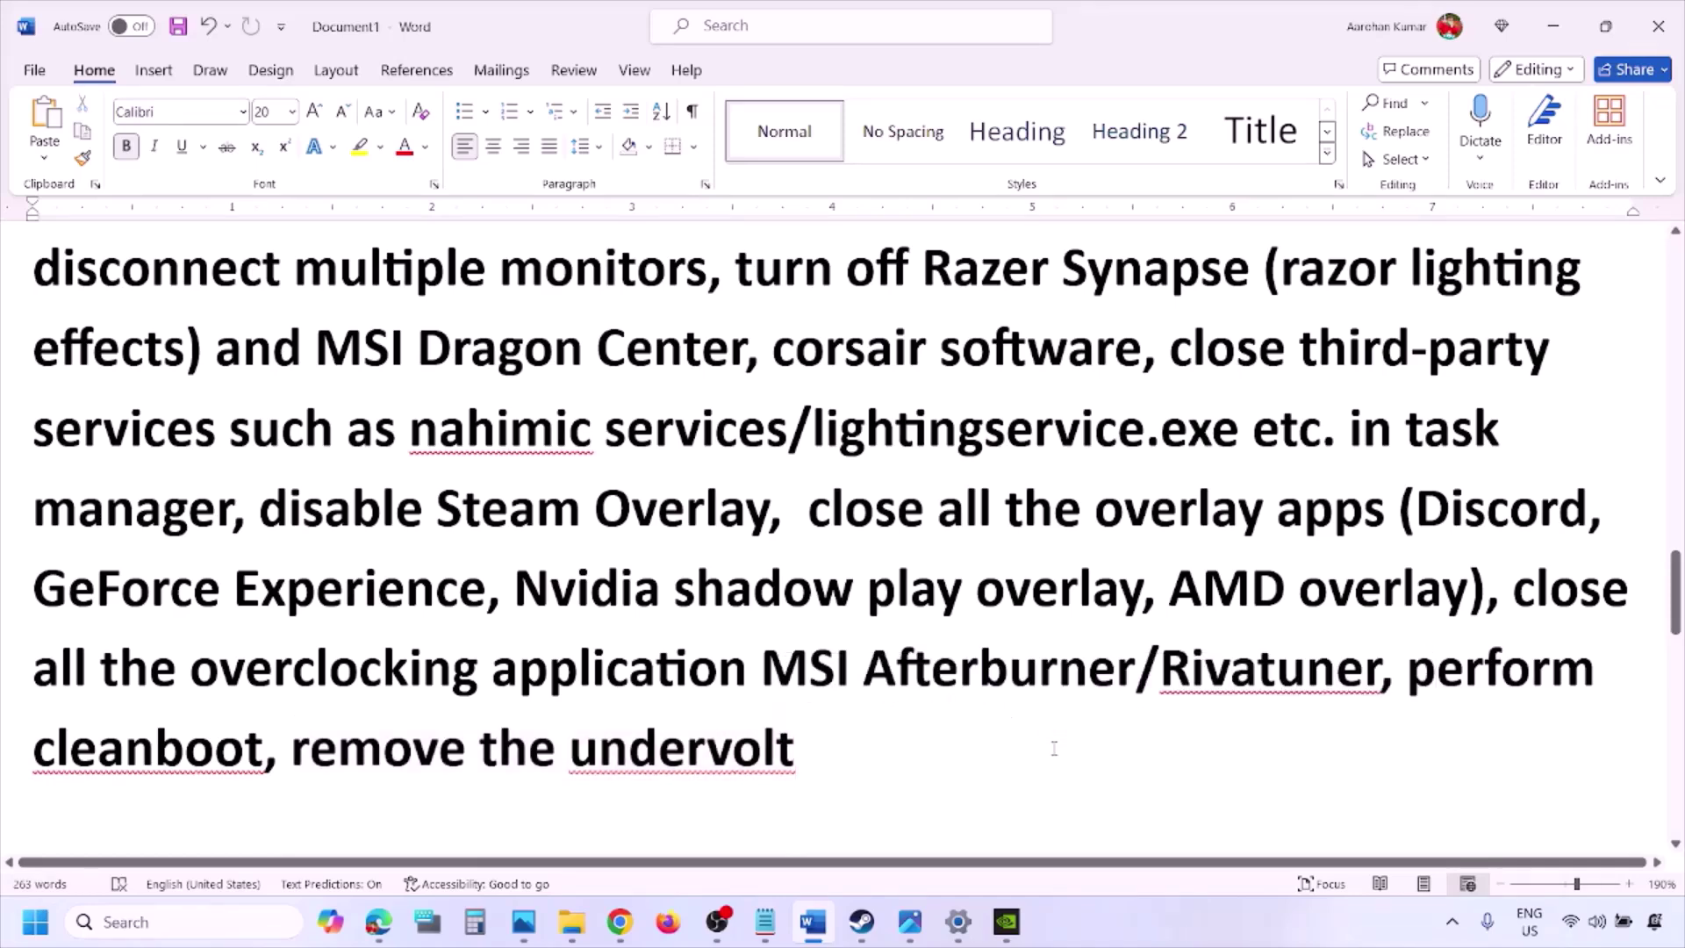
scroll(1054, 747, down, 5)
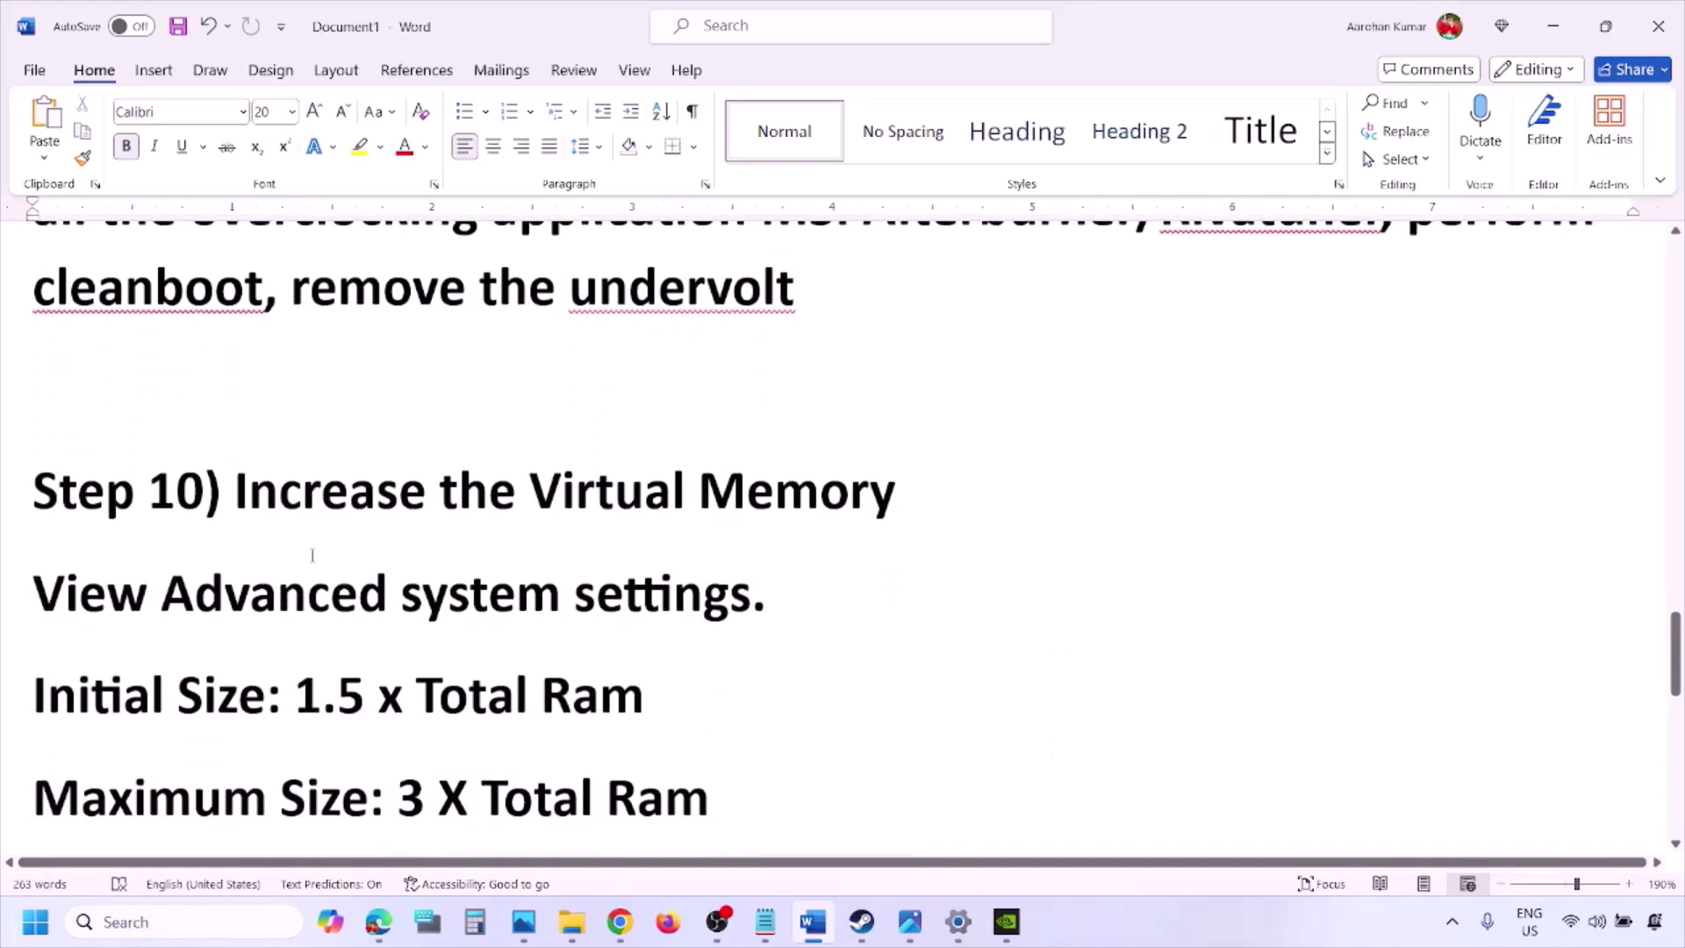
drag(285, 494, 904, 492)
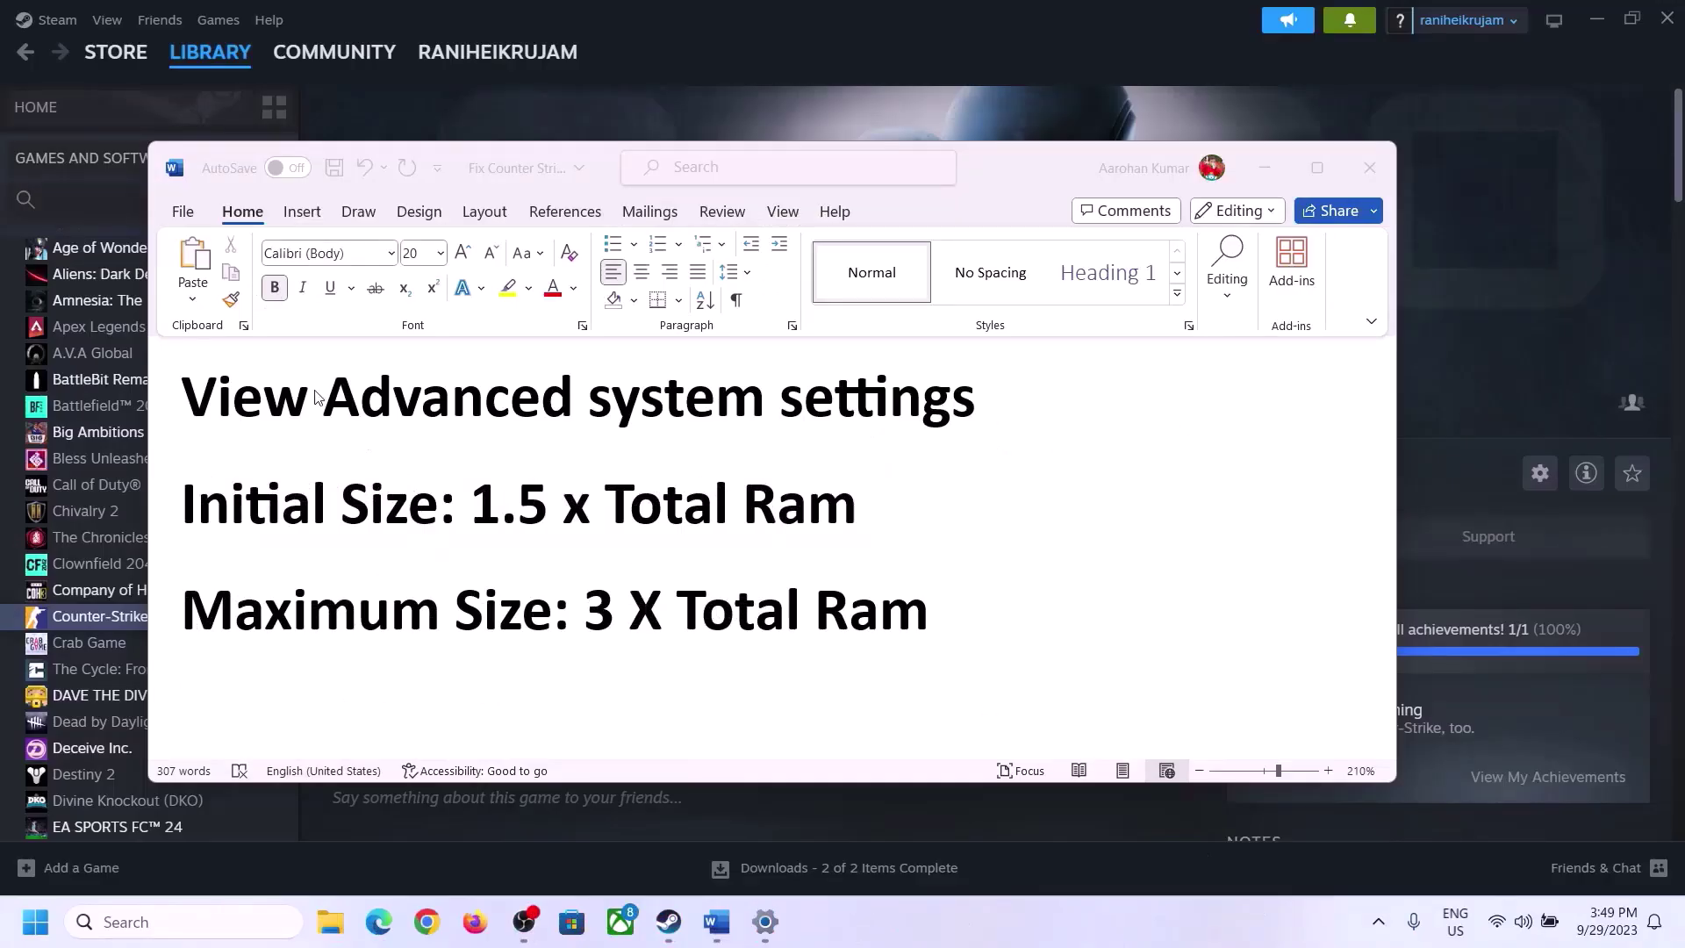
- Copy "View Advanced system settings" from the document and use it as a Windows search to open the advanced system properties
click(205, 405)
drag(201, 405, 935, 416)
key(ctrl+c)
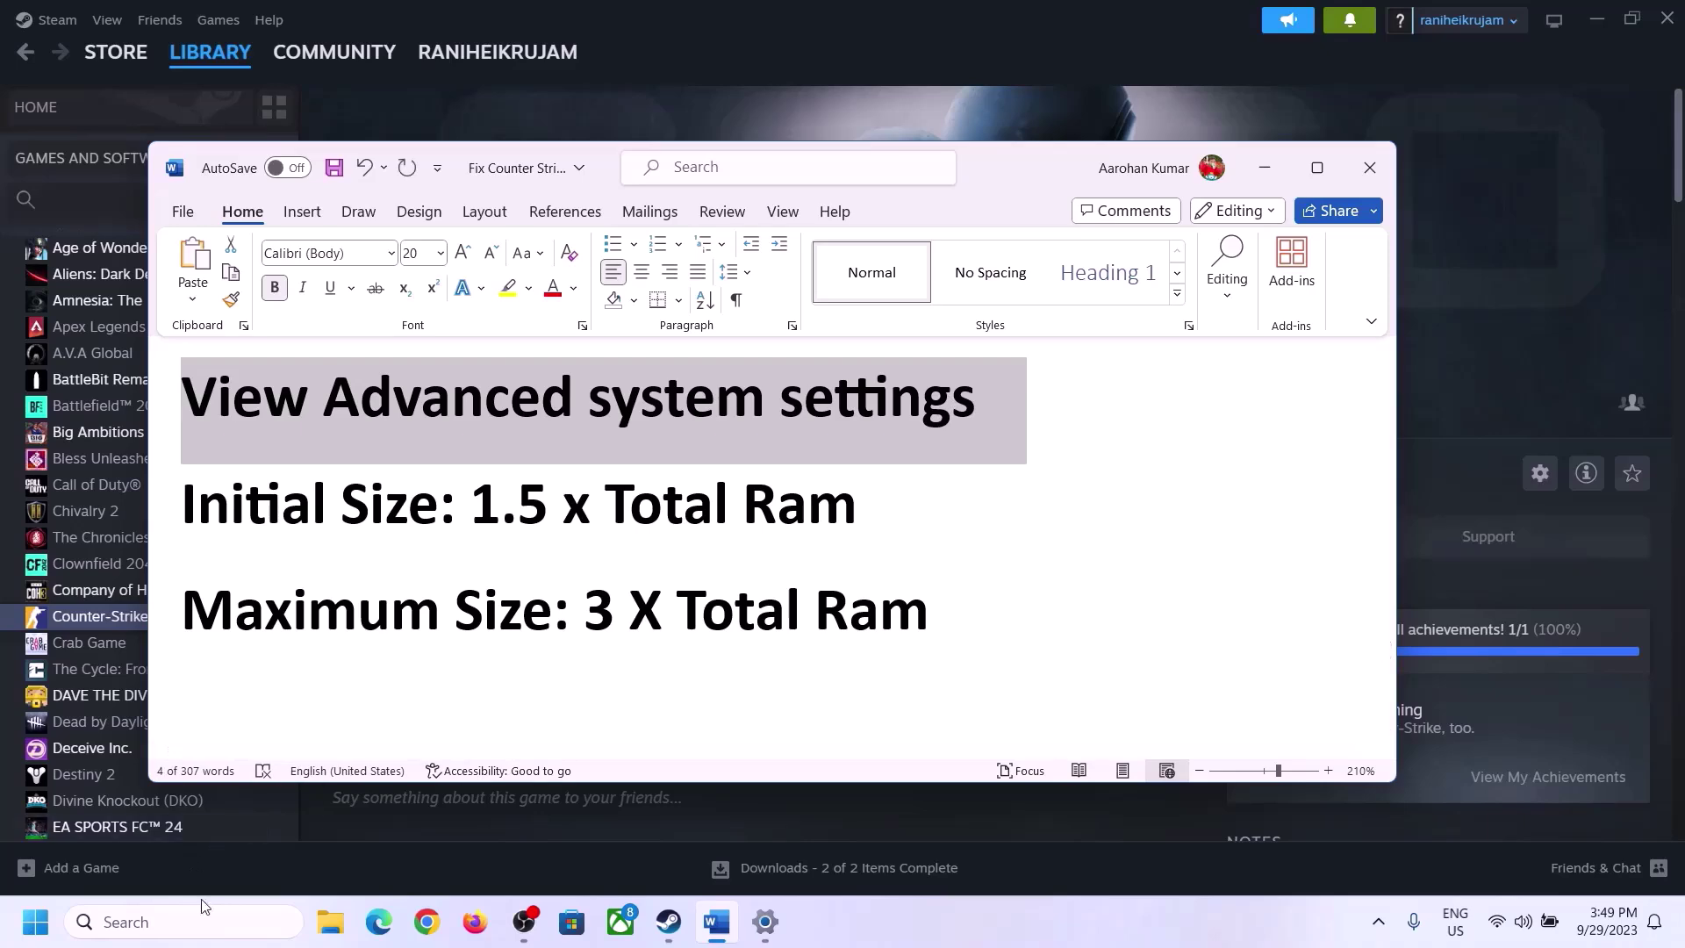
click(202, 922)
key(ctrl+v)
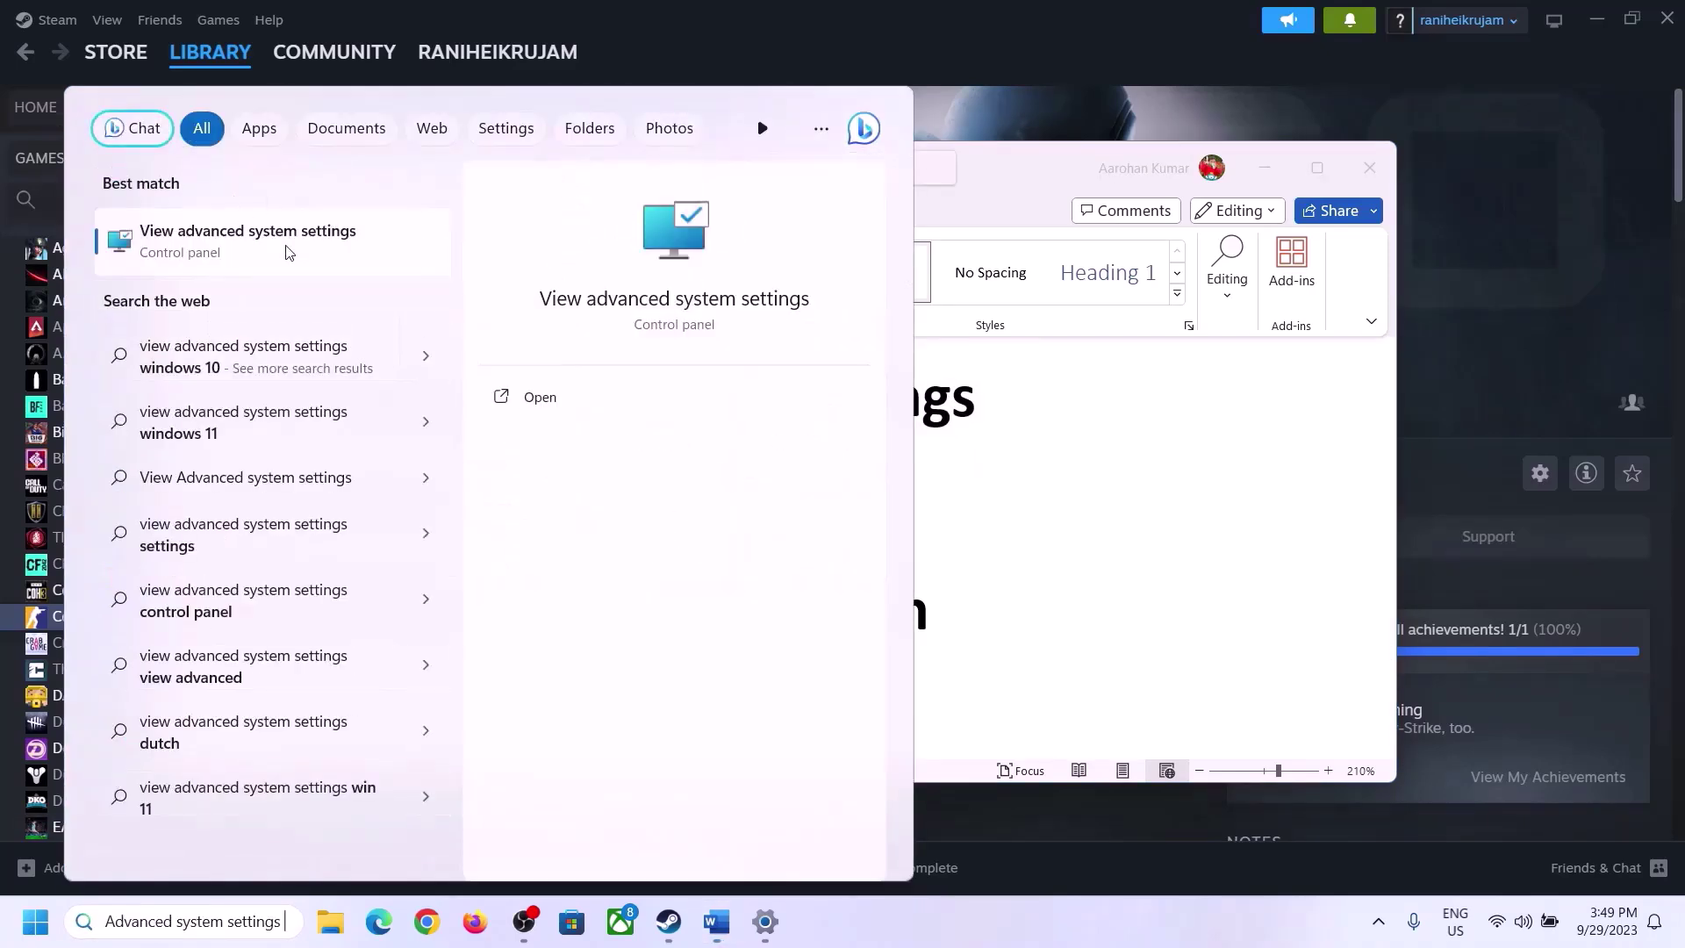
click(235, 254)
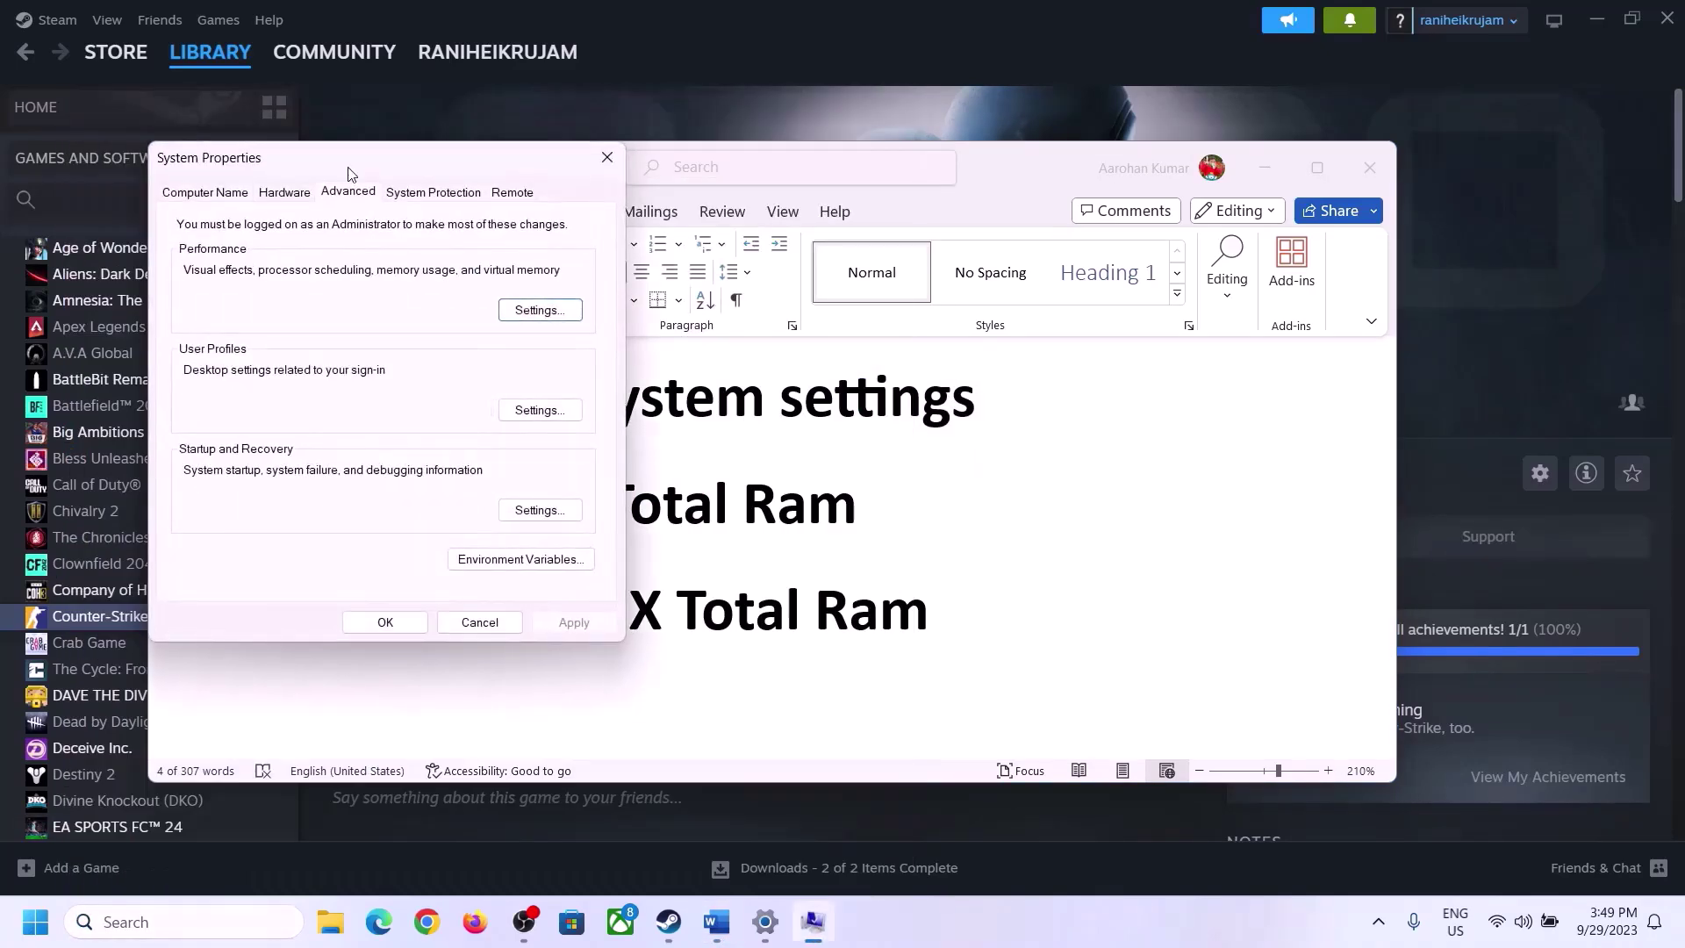